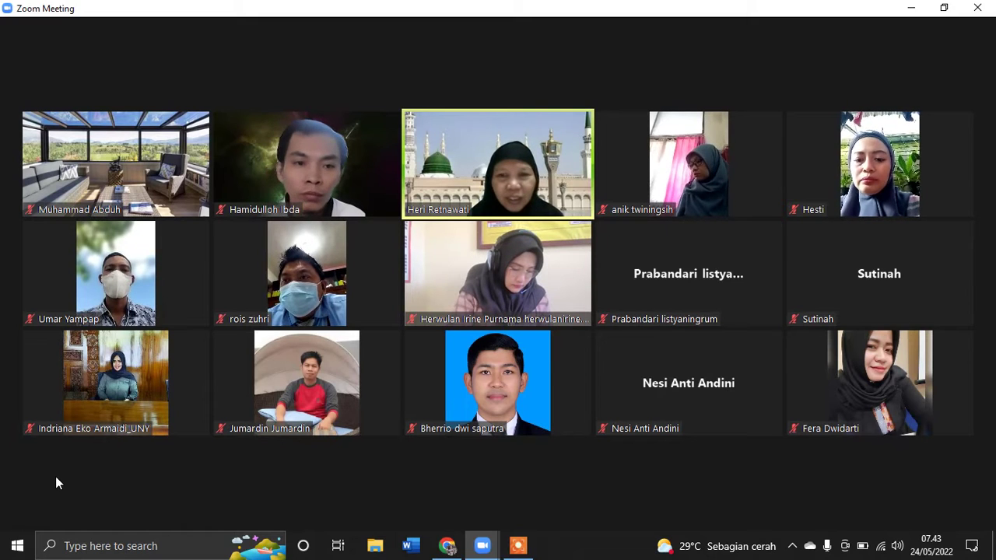
Exit full-screen mode in the Zoom meeting while viewing the shared screen.
mouse_move(51, 471)
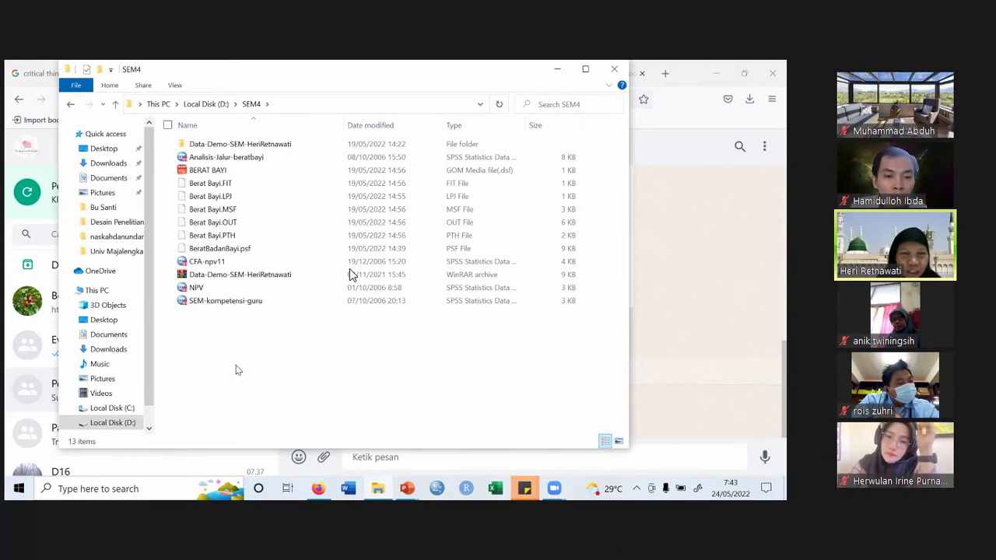
left_click(974, 14)
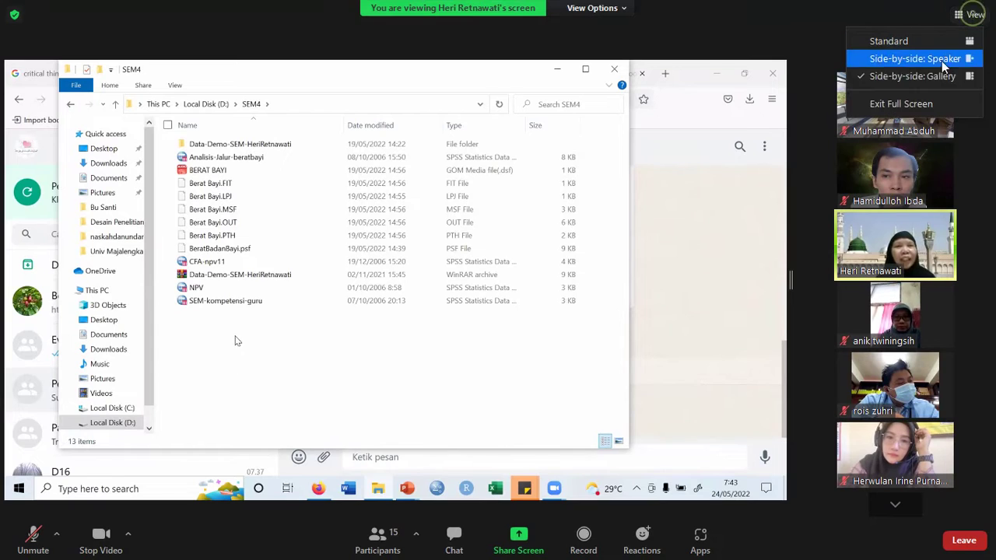
left_click(903, 104)
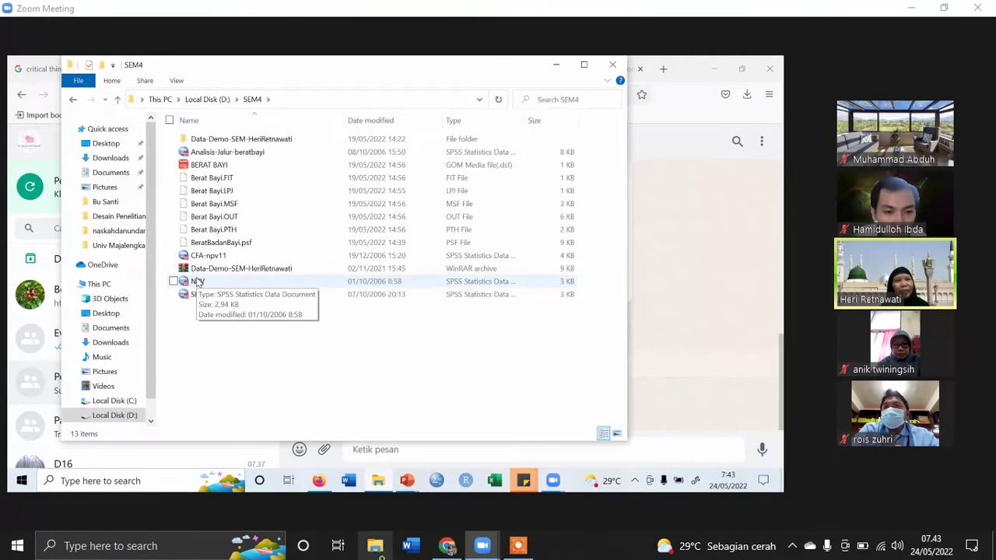
left_click(912, 8)
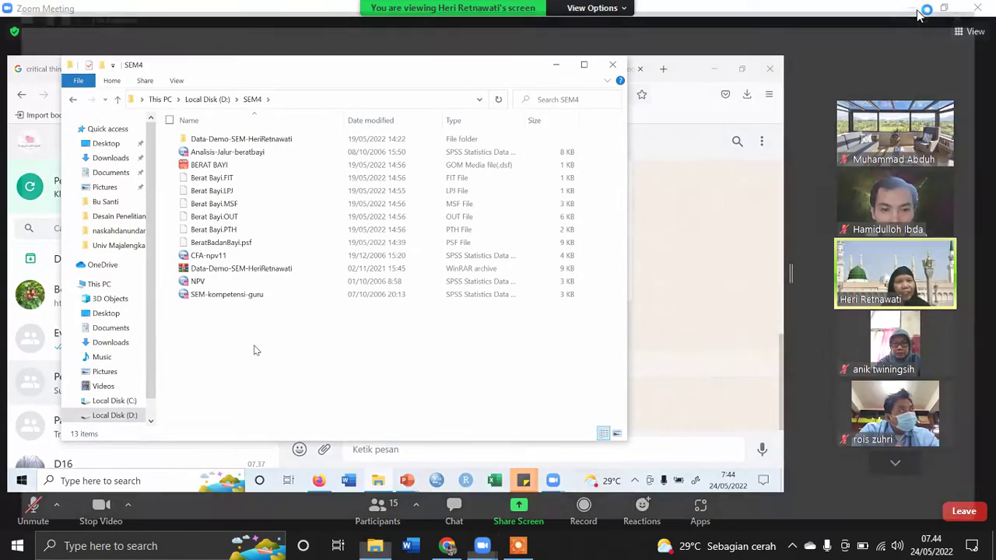
left_click(483, 545)
left_click(512, 484)
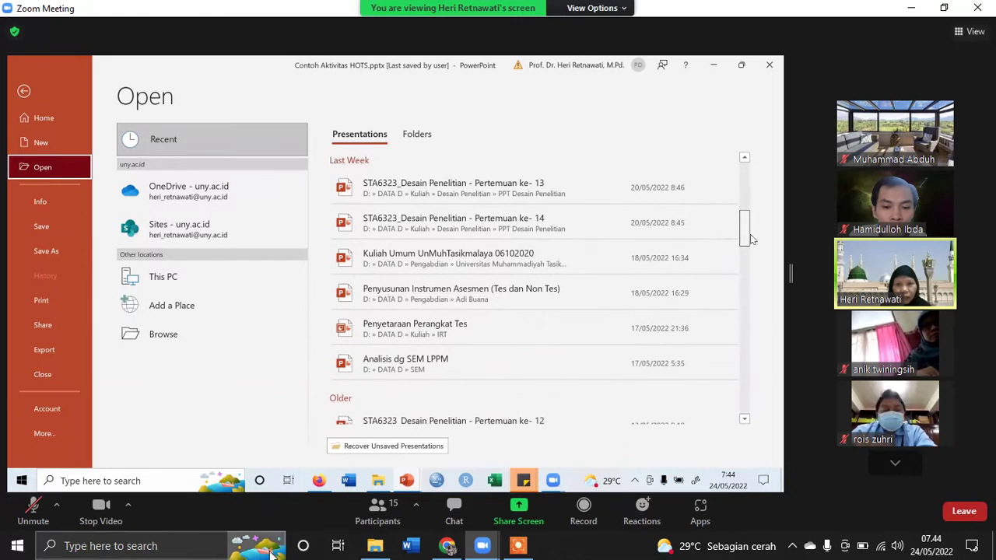
mouse_move(362, 547)
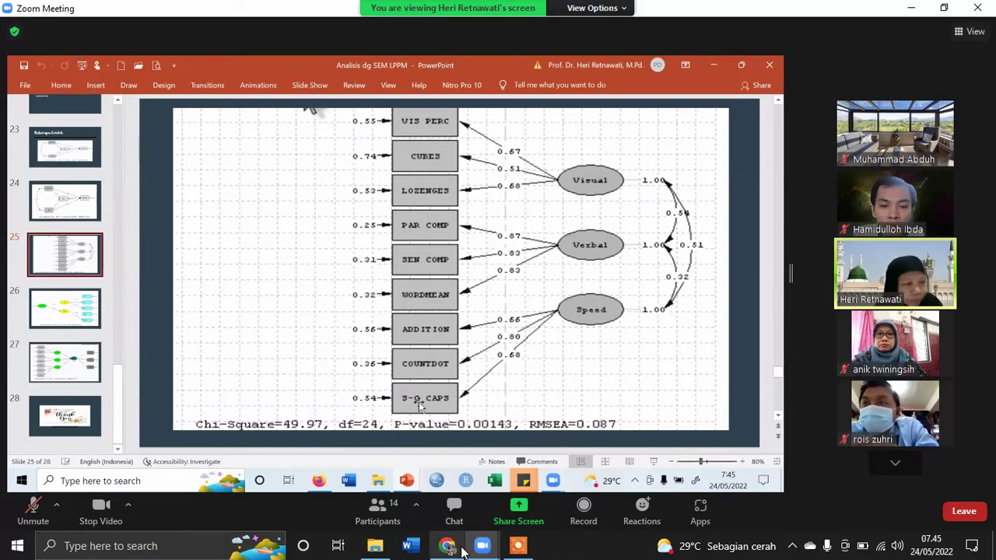
Open a new blank tab in Chrome and switch back to the Zoom meeting window.
mouse_move(464, 551)
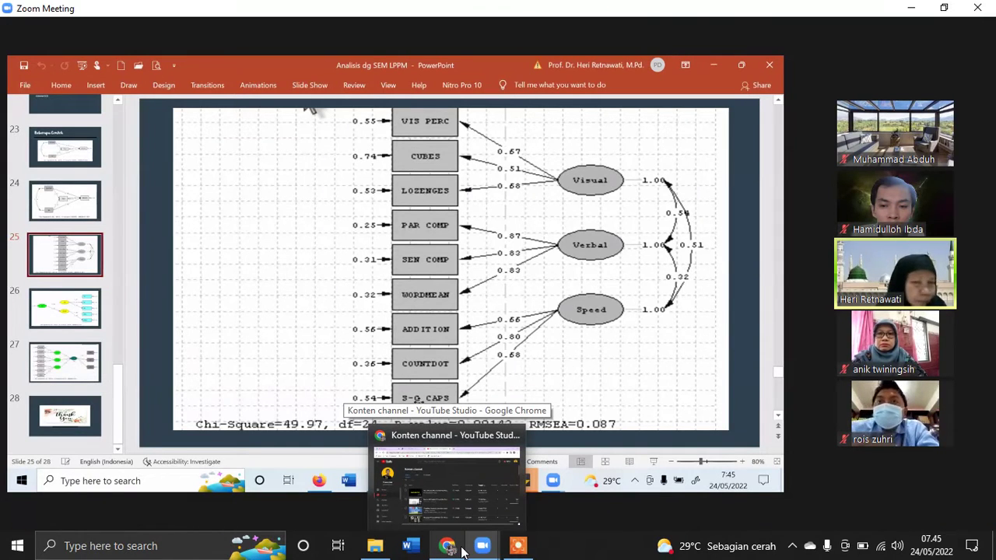
left_click(461, 549)
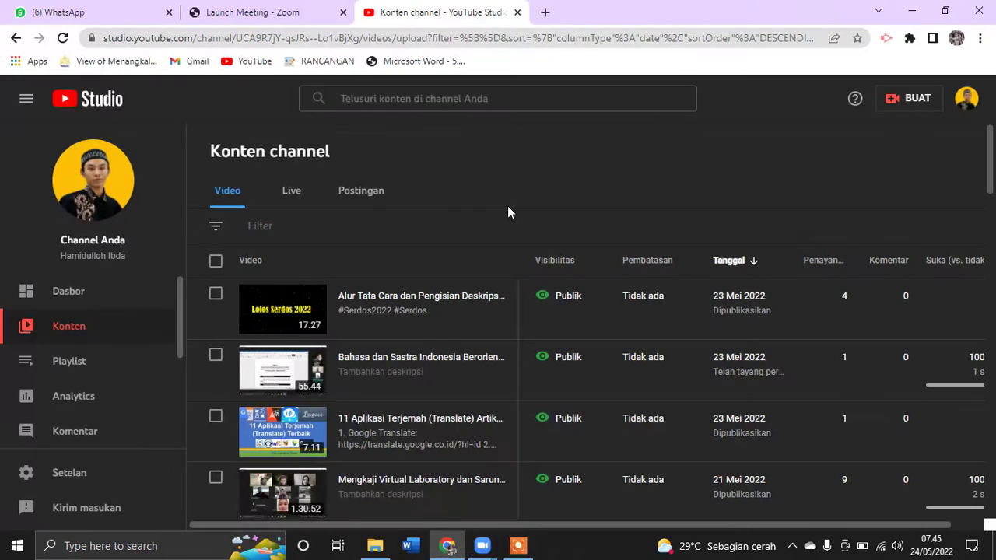
left_click(542, 14)
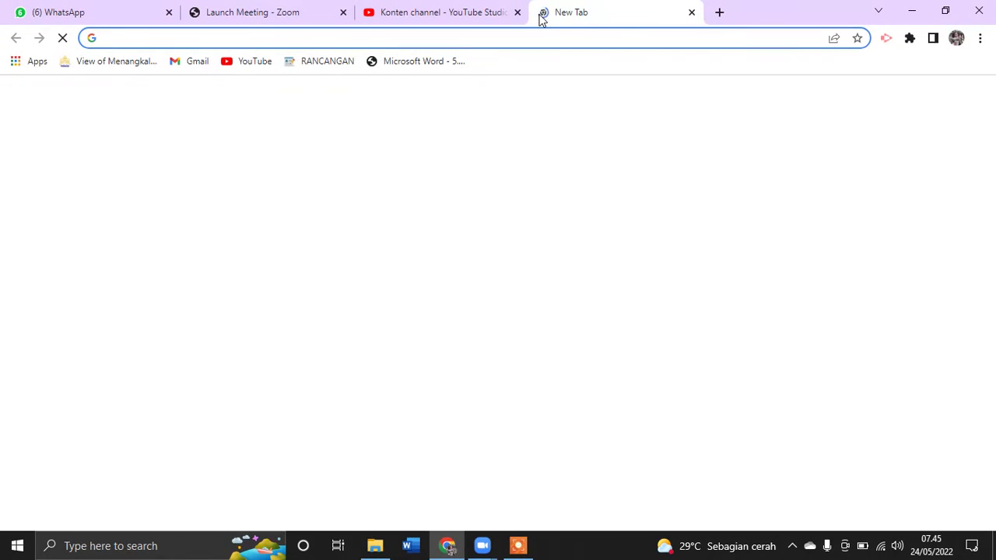
mouse_move(482, 545)
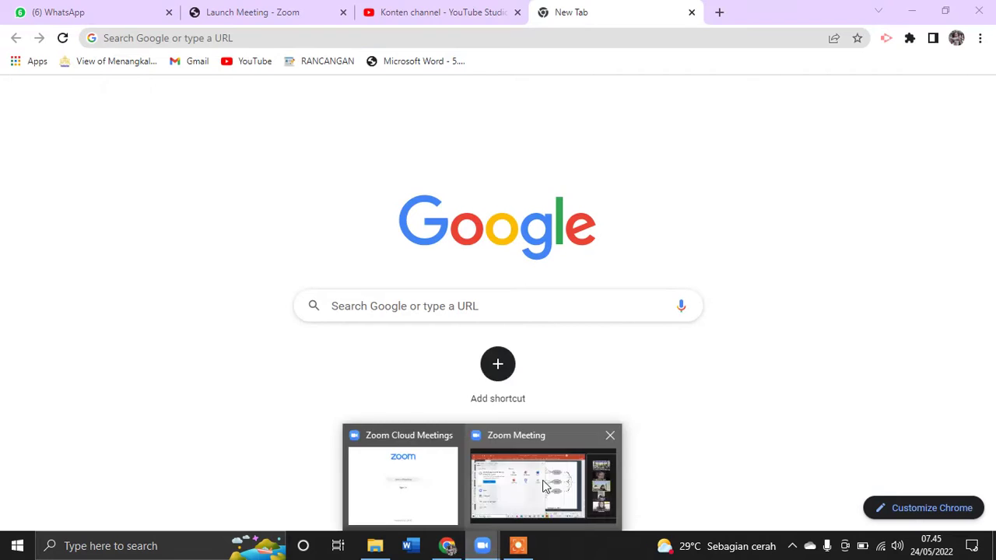
left_click(544, 478)
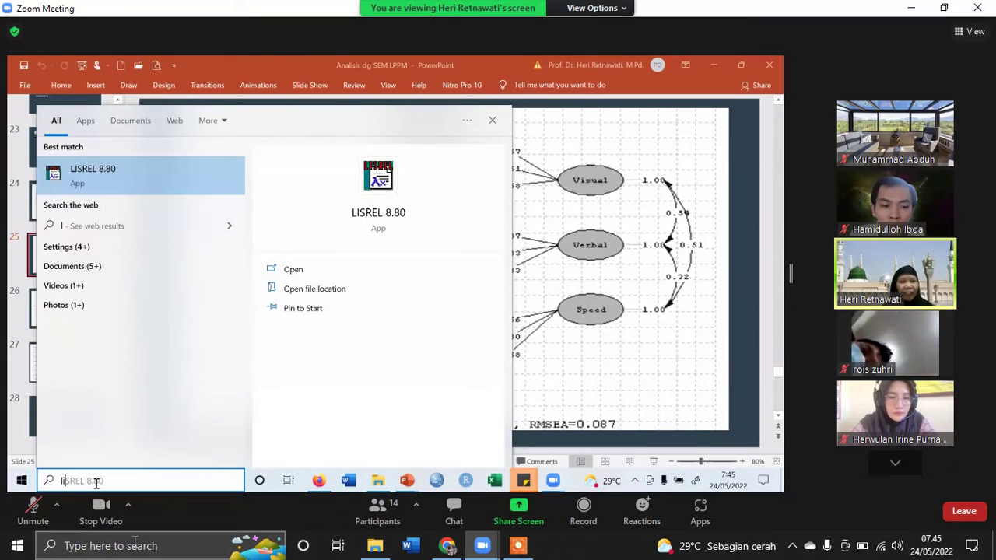
Search Windows for "lisre" and launch LISREL8.80 (Student).
left_click(129, 546)
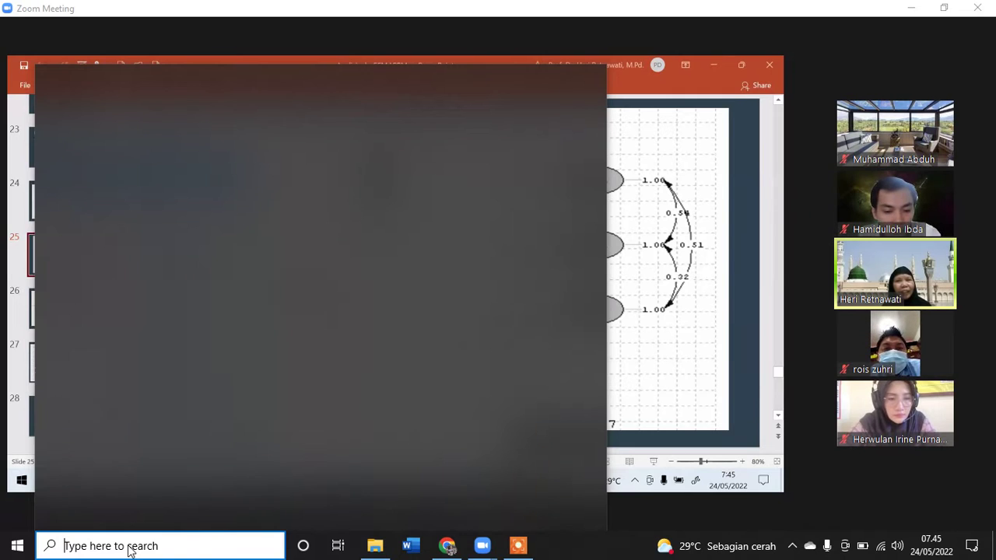
type("lisre")
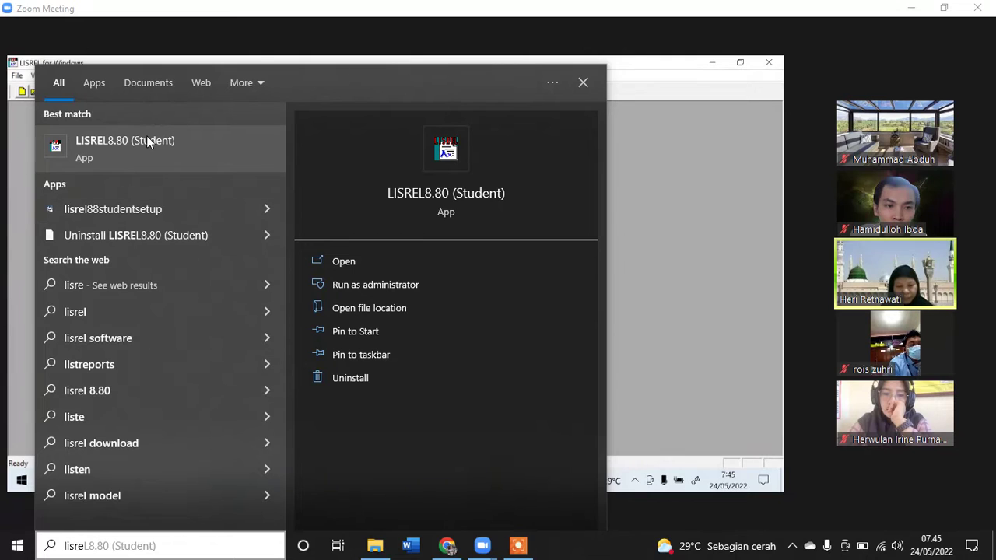
left_click(679, 200)
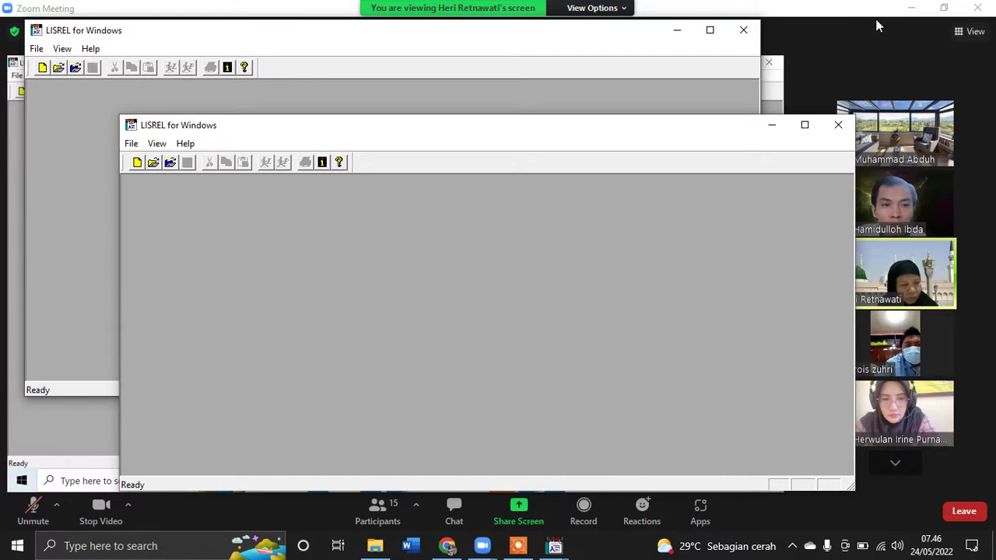
Close the duplicate LISREL window, keeping one open, and restore the minimized Zoom meeting.
left_click(912, 8)
mouse_move(831, 166)
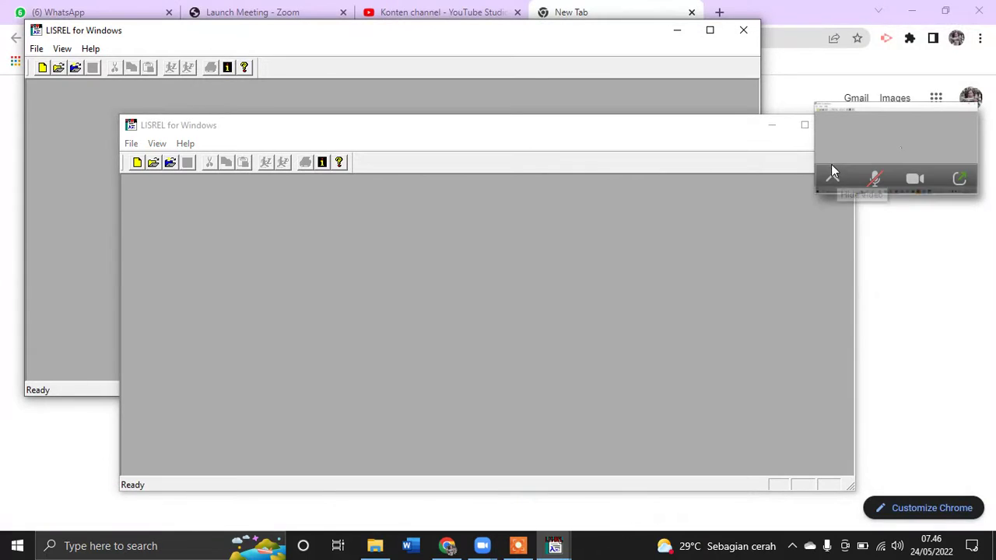
left_click(744, 30)
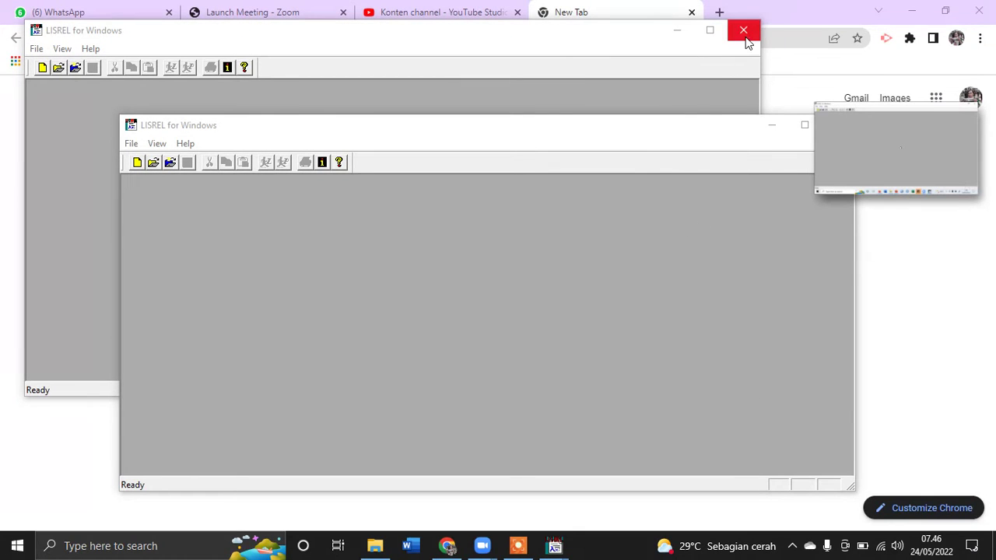
left_click(745, 36)
left_click(643, 135)
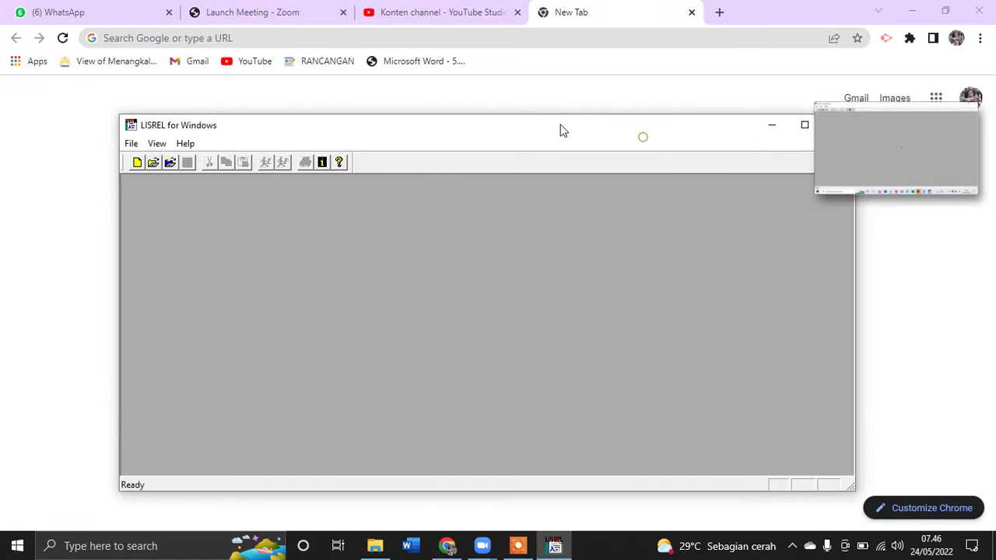
mouse_move(929, 130)
left_click(961, 180)
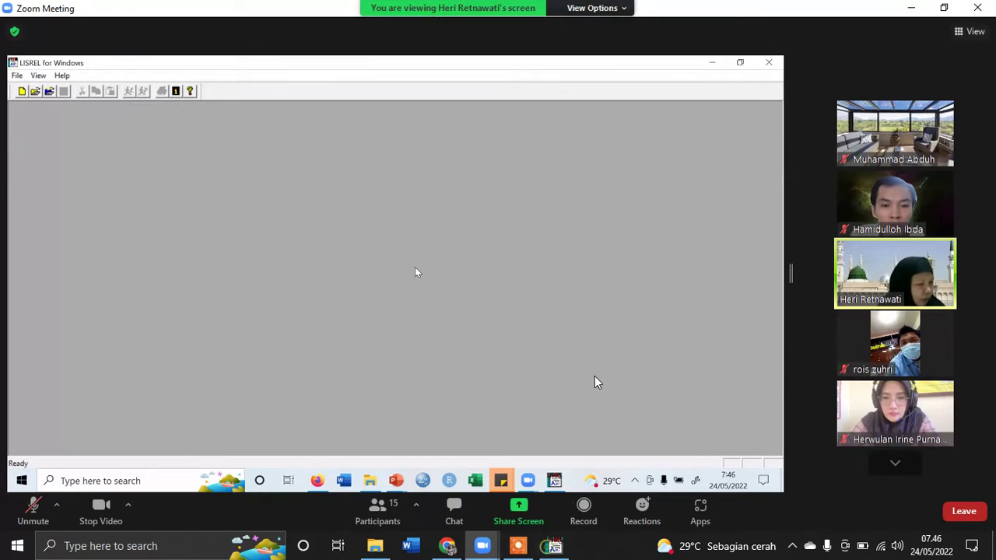
left_click(903, 9)
mouse_move(925, 139)
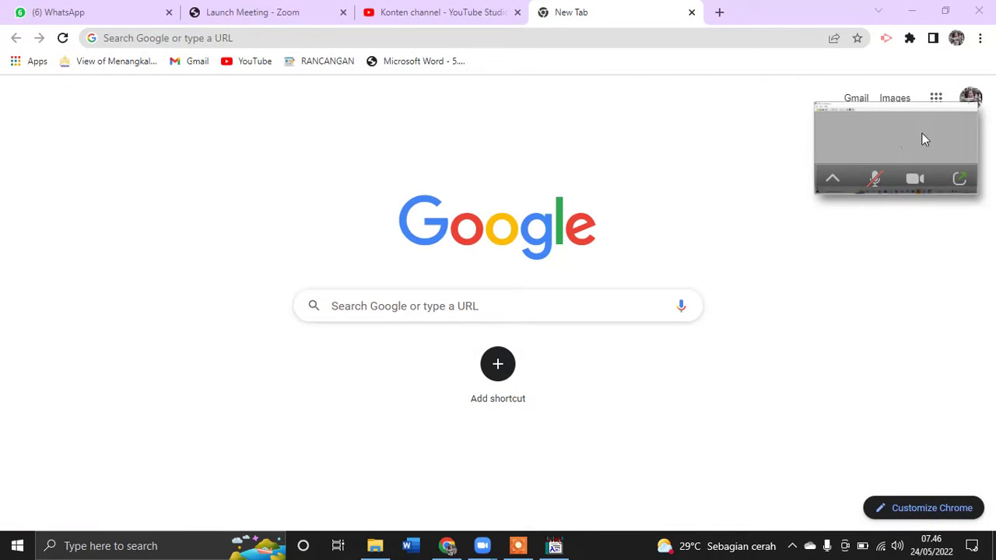
left_click(960, 180)
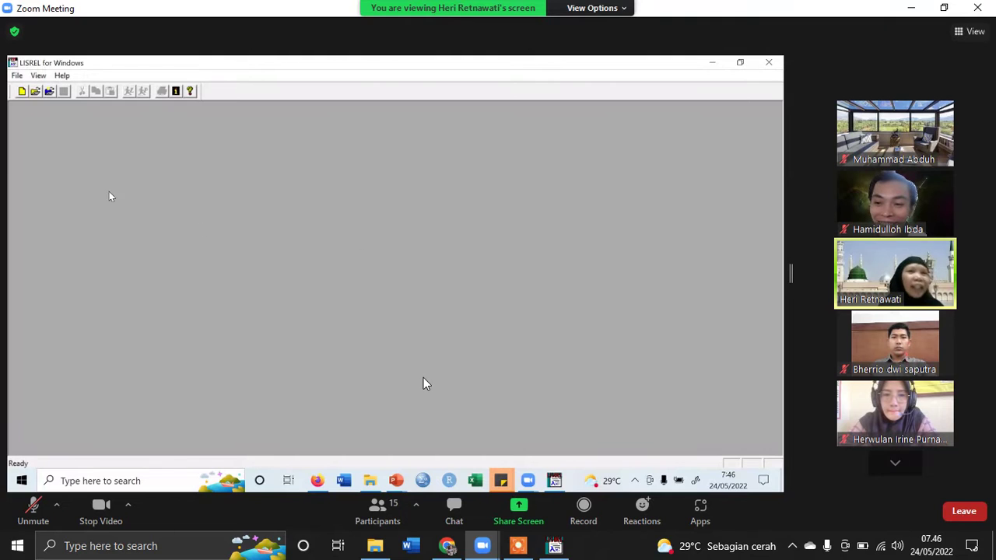
Switch to LISREL and start importing data from a file.
left_click(554, 547)
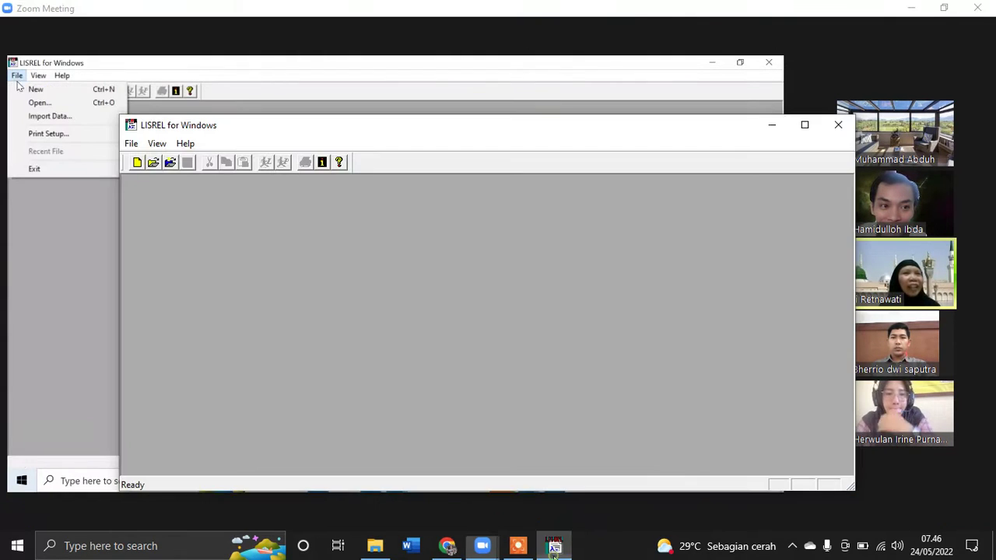
left_click(132, 146)
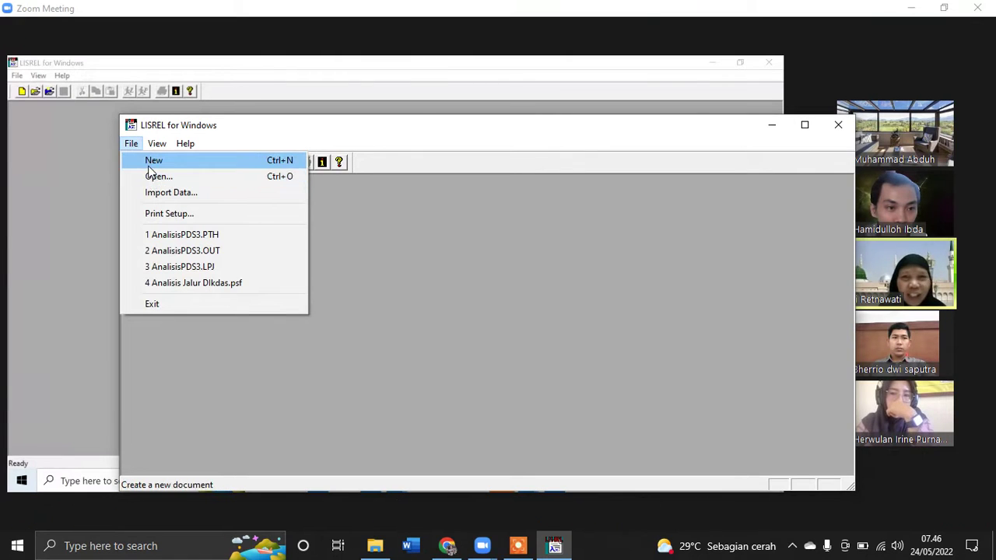
left_click(173, 194)
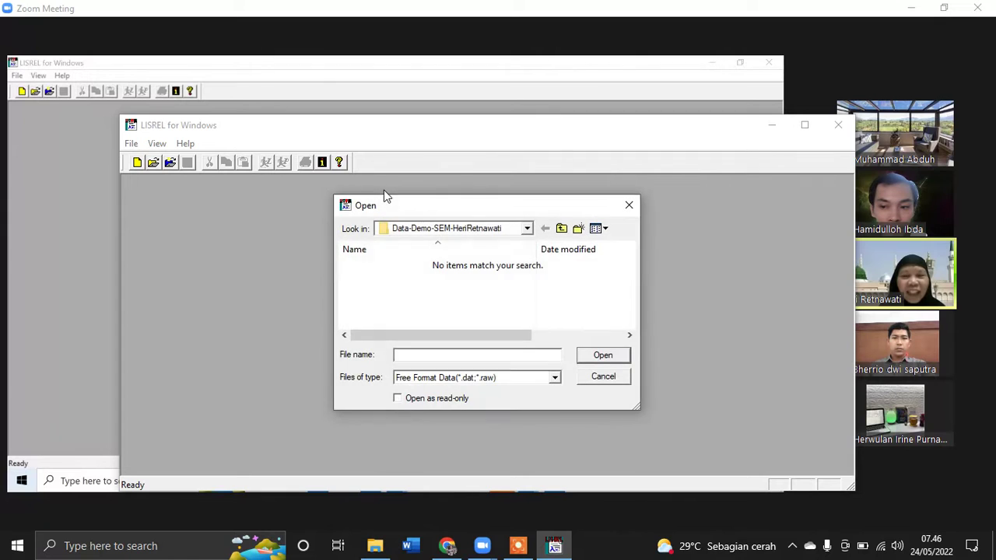
Browse from 2. STATISTIKA MULTIVARIAT into the nested SEM demo data folders, then cancel the import.
left_click(526, 231)
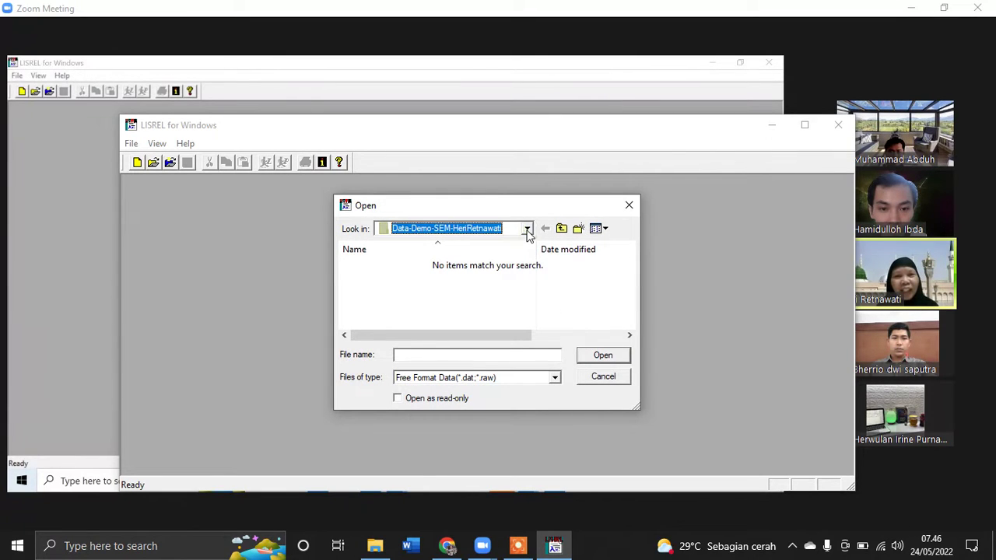
left_click(527, 230)
key("Escape")
left_click(527, 230)
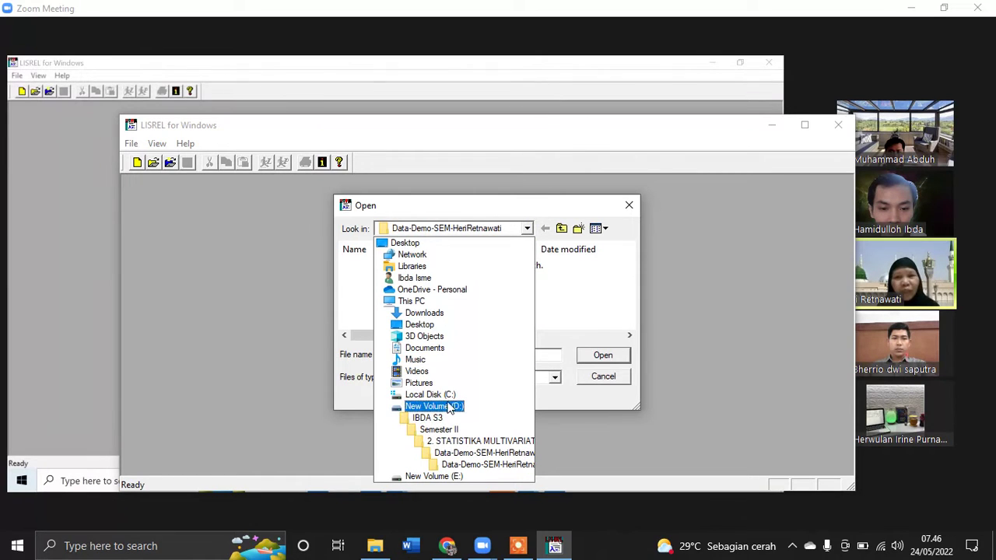
left_click(447, 442)
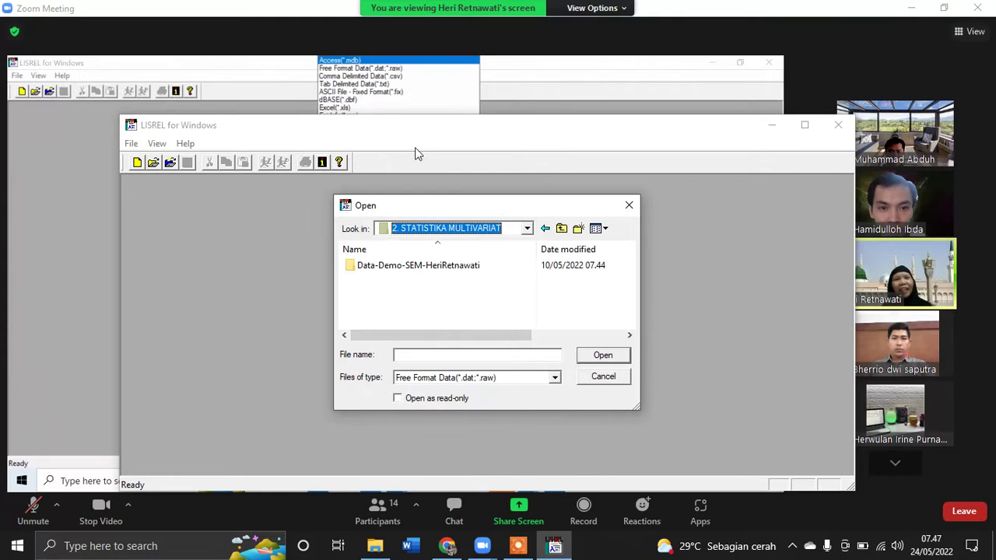
left_click(505, 277)
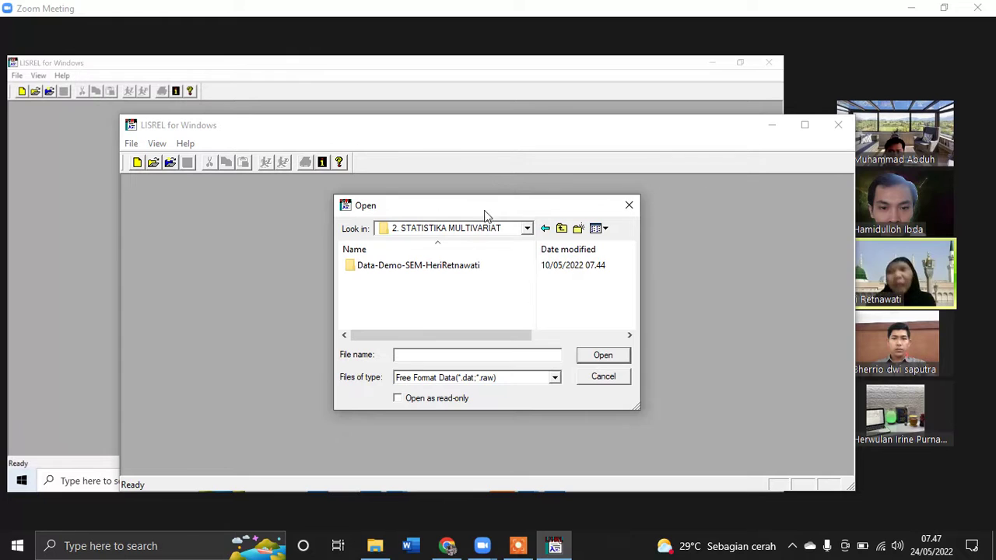
double_click(467, 268)
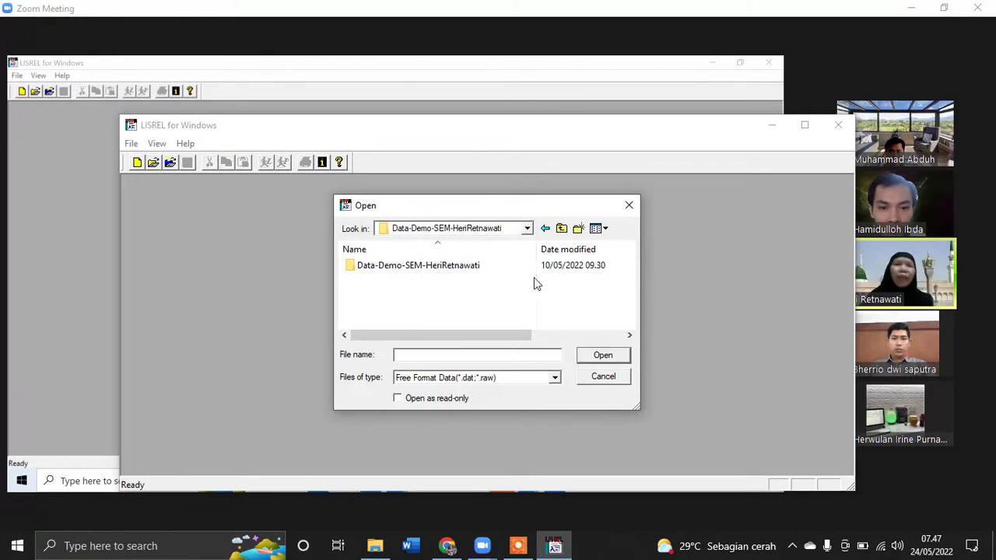
double_click(467, 265)
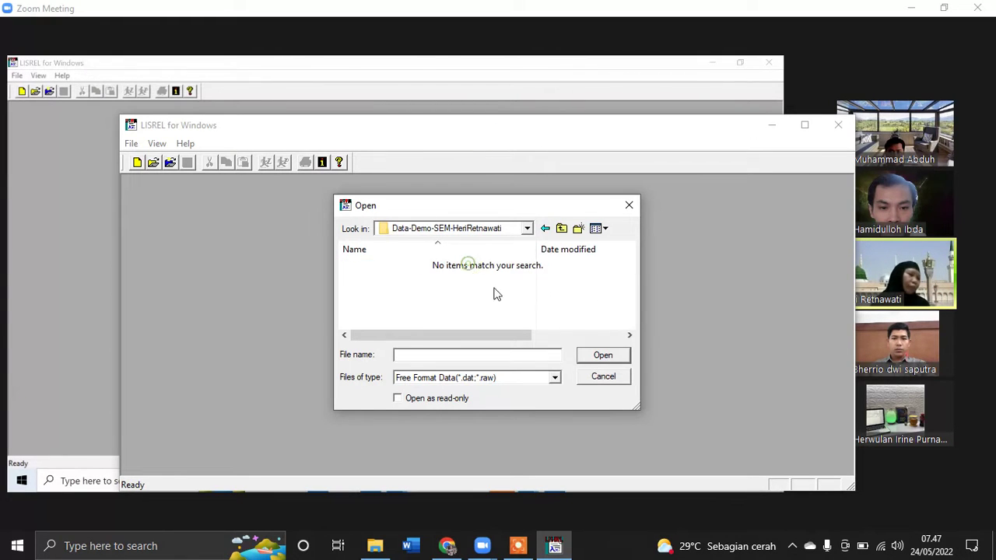
left_click(609, 379)
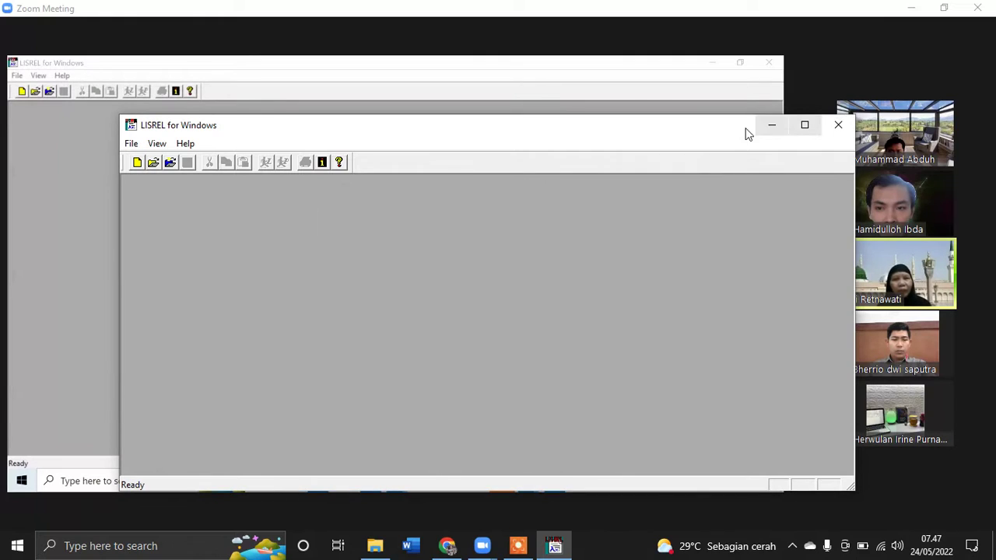
Move the LISREL window clear of the presenter's shared import dialog and snap it to the right half of the screen.
left_click_drag(745, 134, 823, 436)
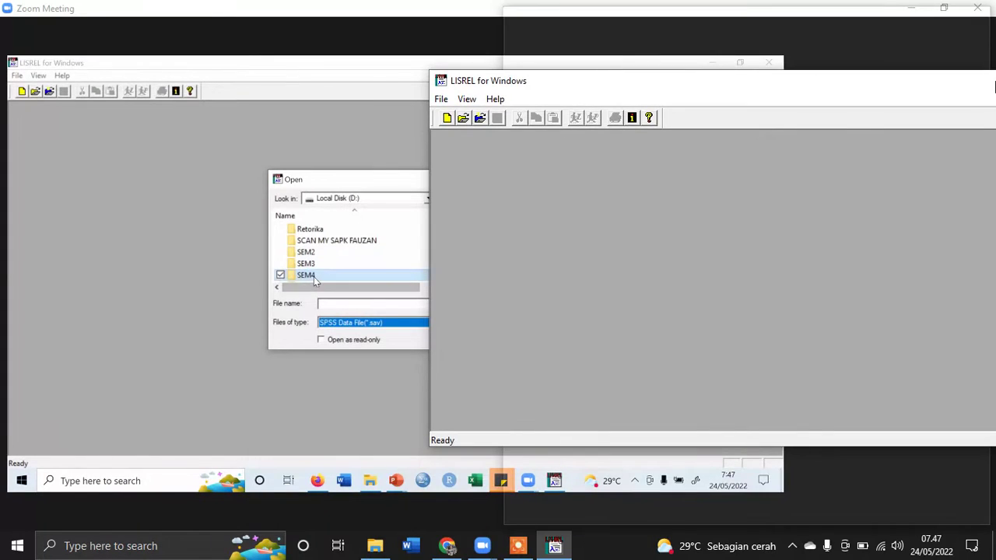
double_click(305, 276)
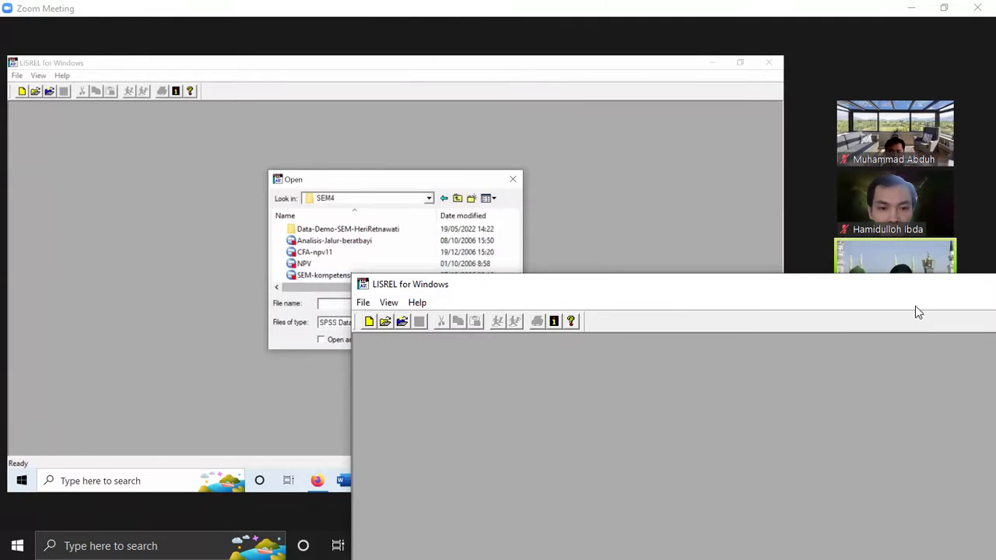
left_click_drag(917, 311, 916, 374)
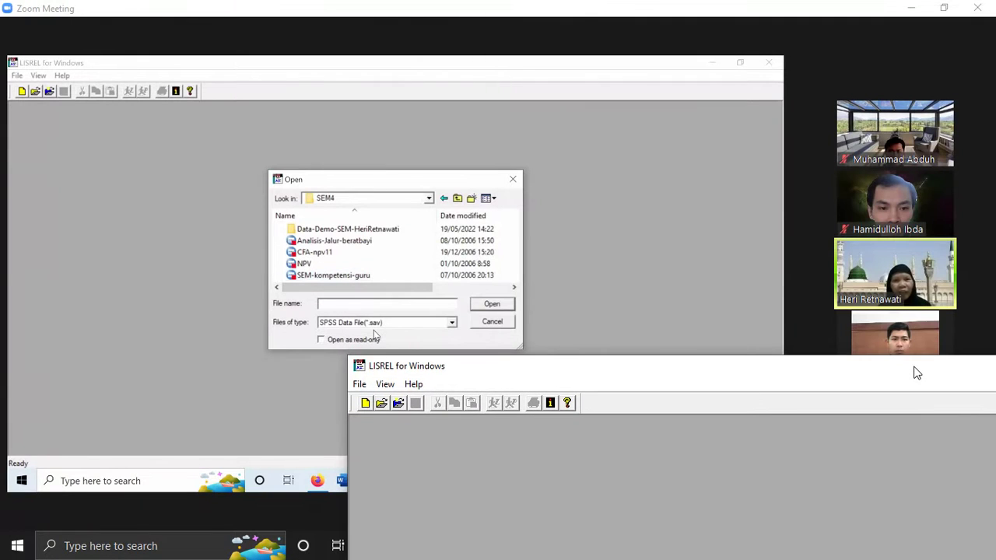
left_click(307, 265)
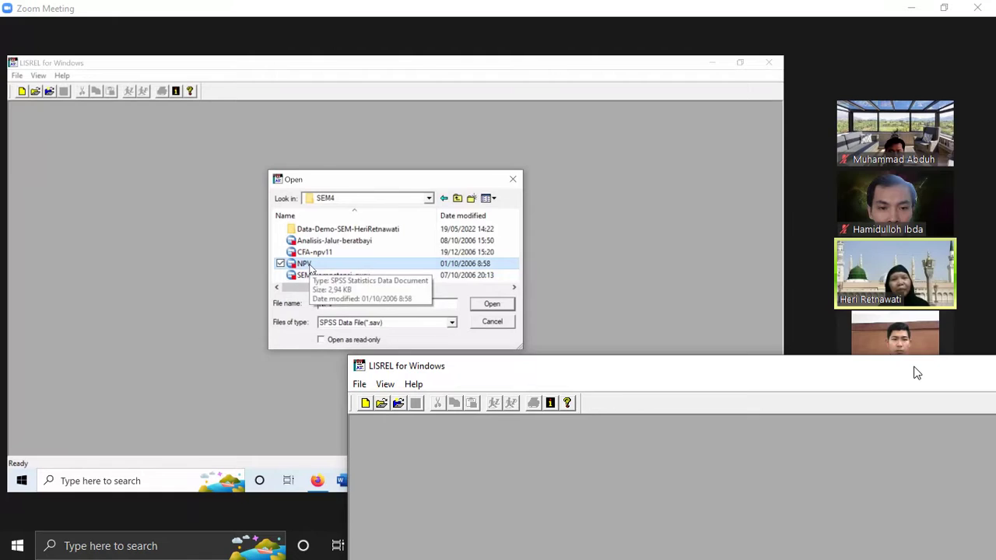
left_click_drag(913, 372, 995, 140)
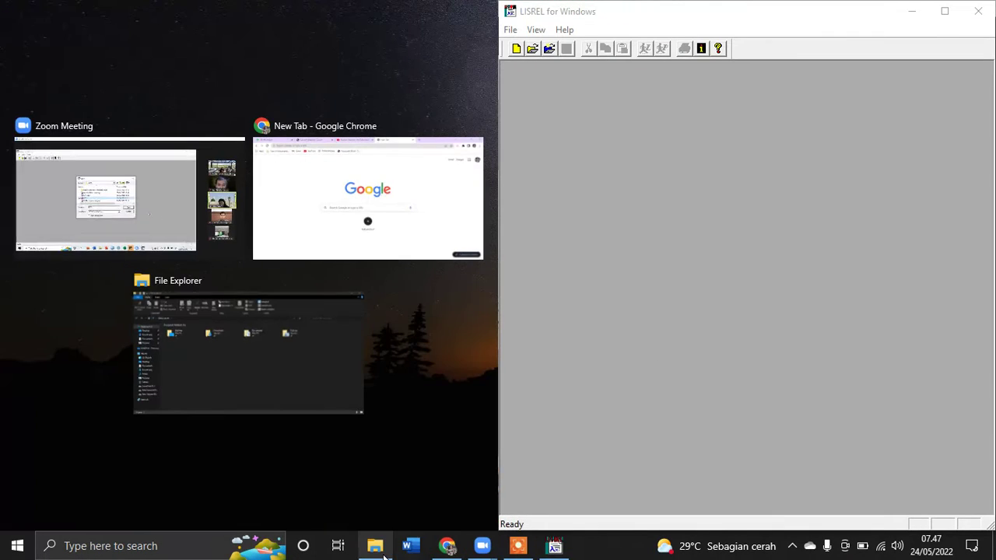
In File Explorer, browse drive D through Semester II and 2. STATISTIKA MULTIVARIAT to the inner SEM demo data folder.
left_click(384, 555)
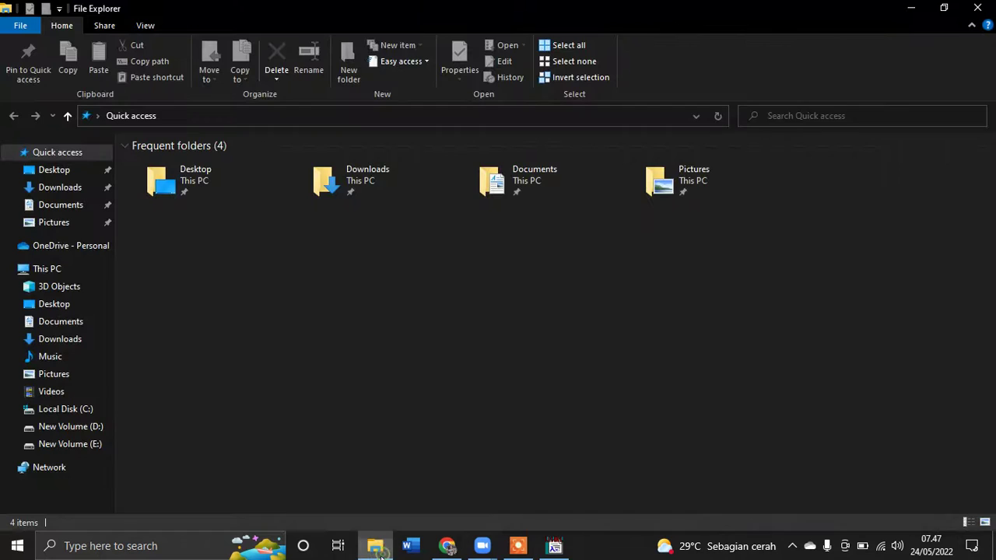
left_click(101, 427)
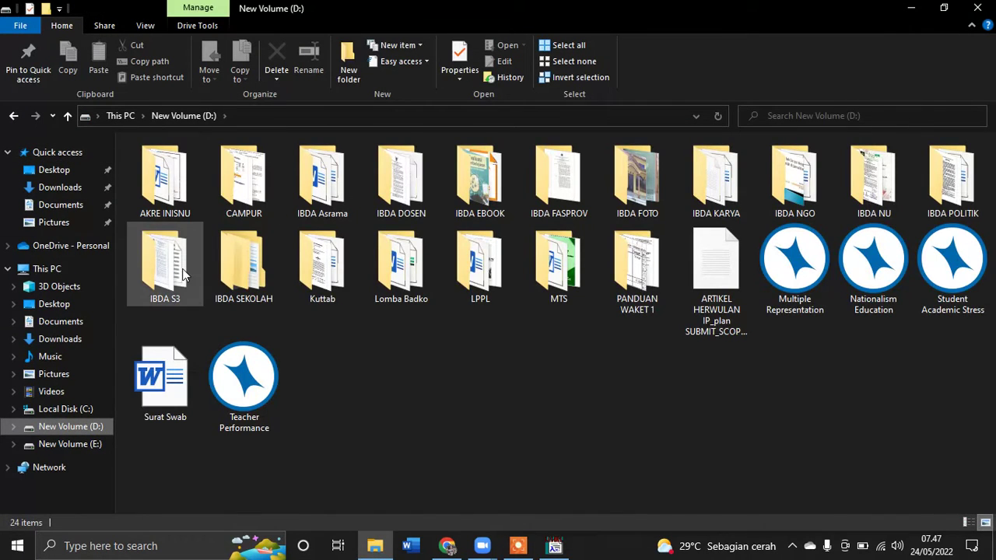
double_click(183, 274)
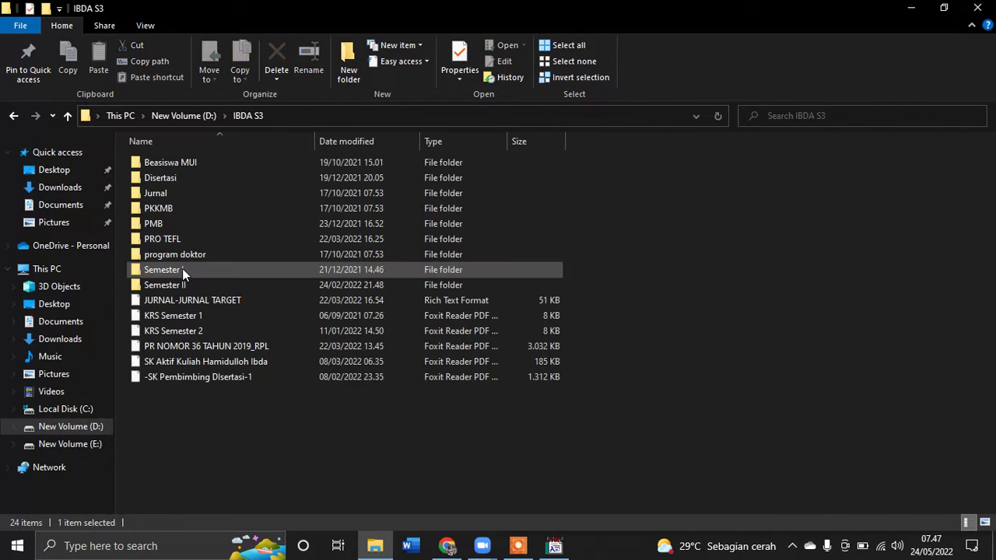
double_click(182, 288)
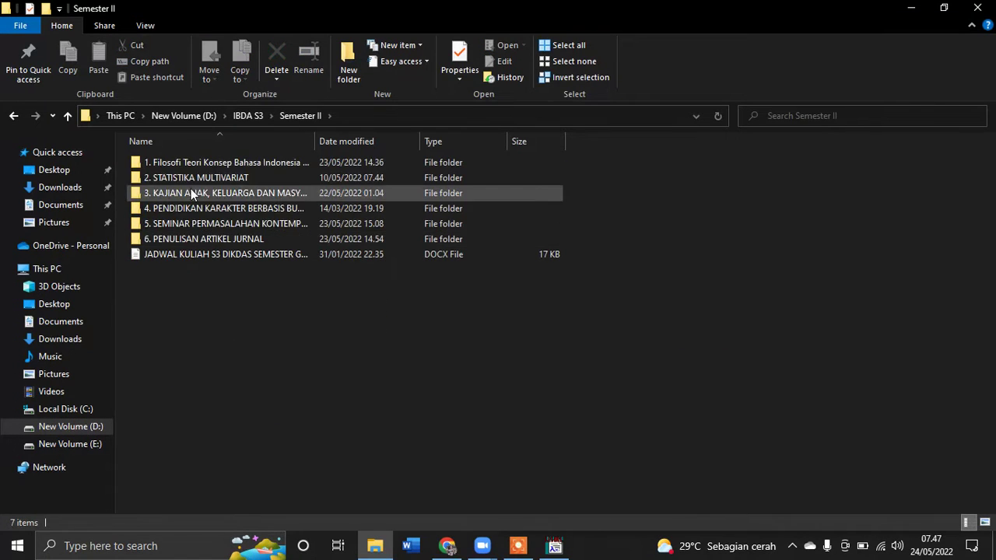
left_click(184, 180)
double_click(184, 179)
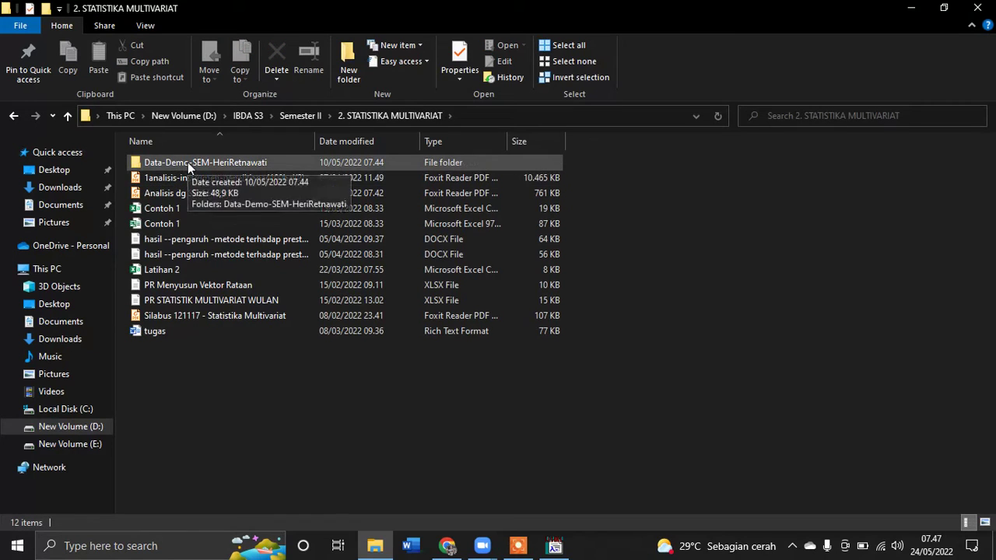
double_click(188, 162)
left_click(187, 162)
double_click(187, 162)
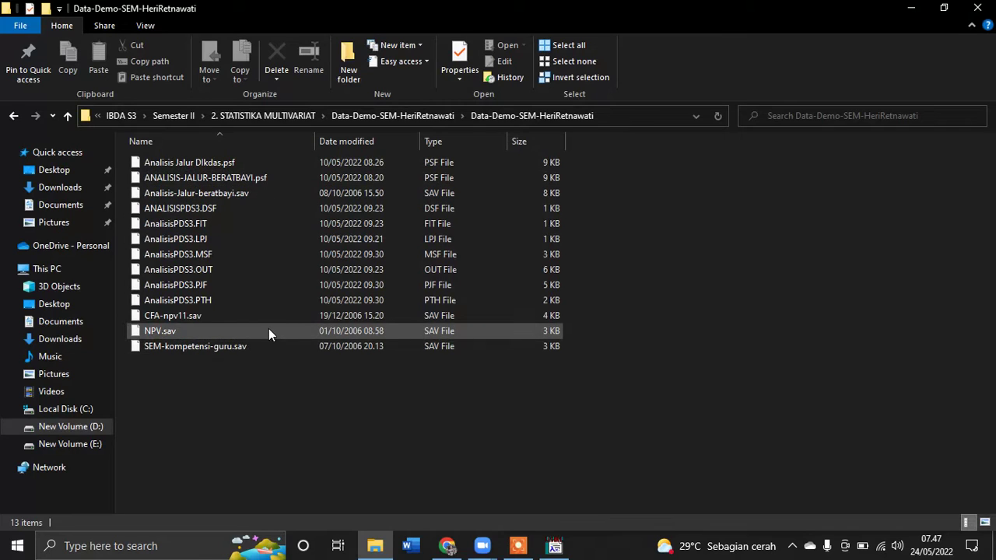
Switch to LISREL, start a data import from the SEM demo data folder, and set the file type to SPSS for Windows (*.sav).
left_click(544, 554)
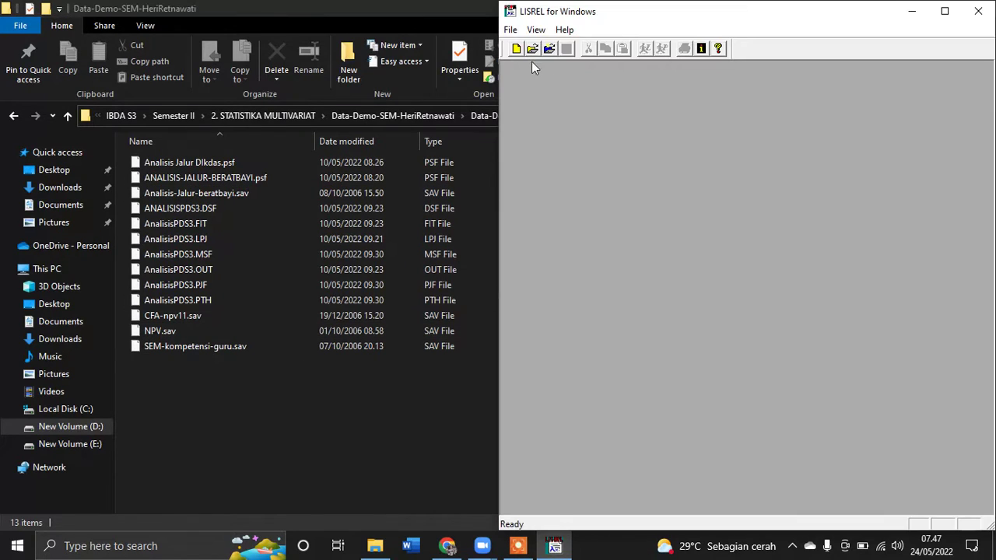
left_click(512, 32)
left_click(546, 76)
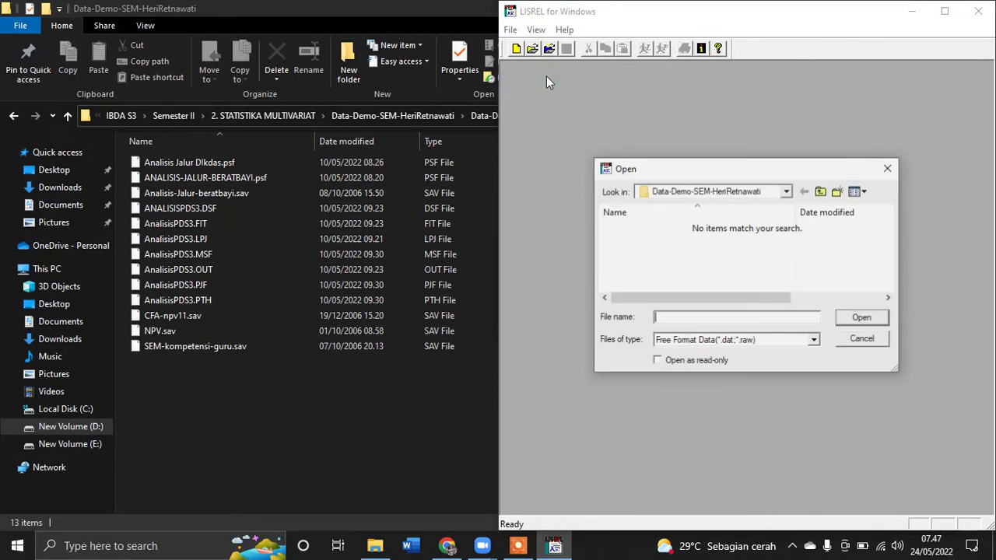
left_click(768, 190)
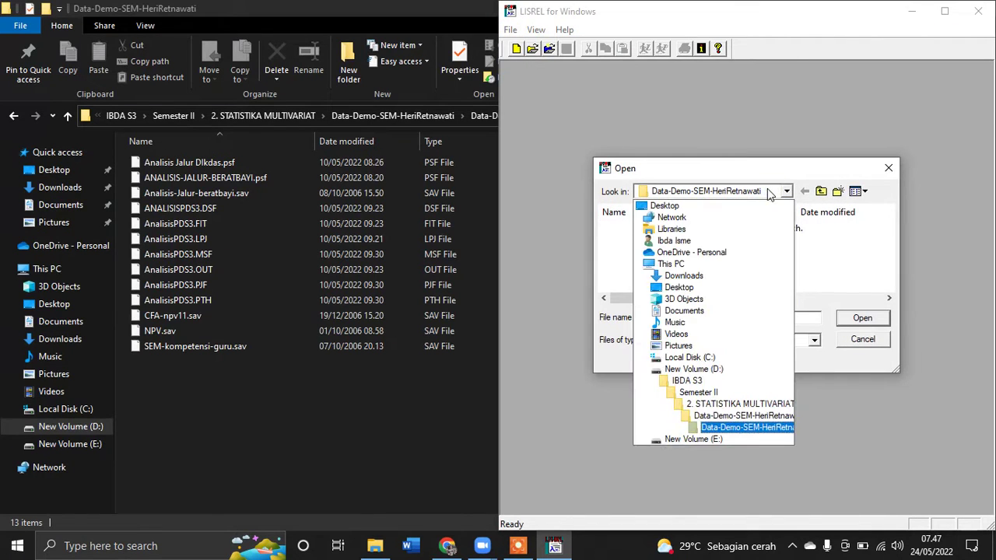
left_click(733, 428)
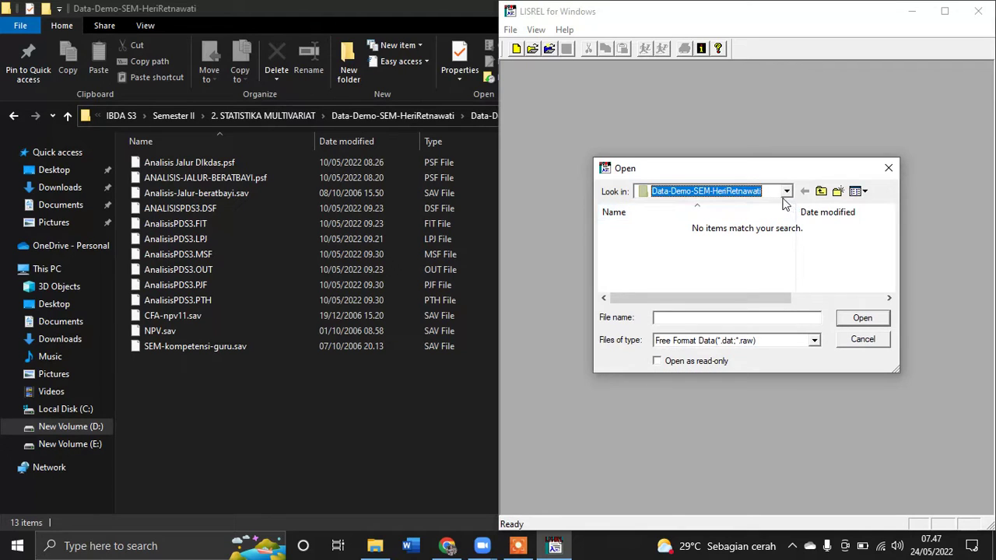
left_click(711, 342)
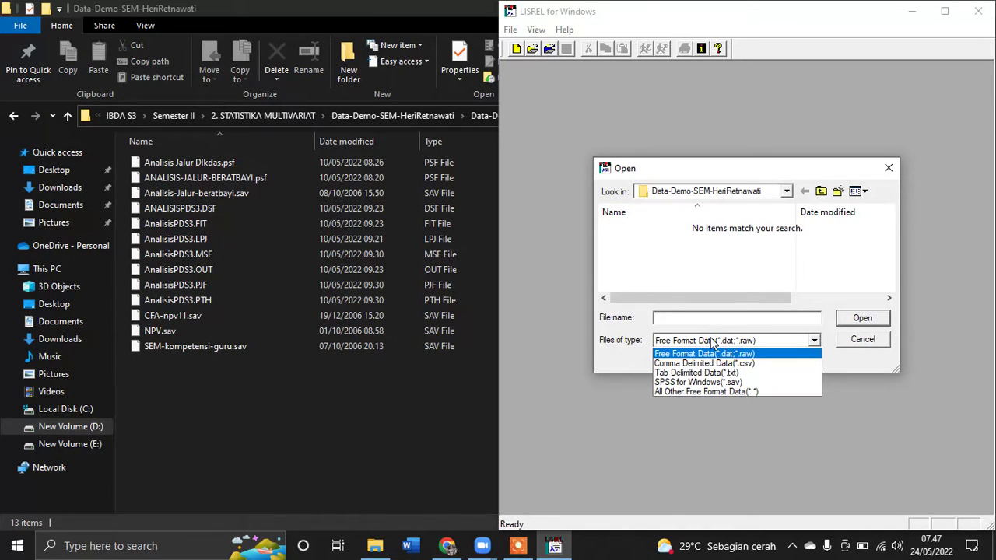
left_click(733, 382)
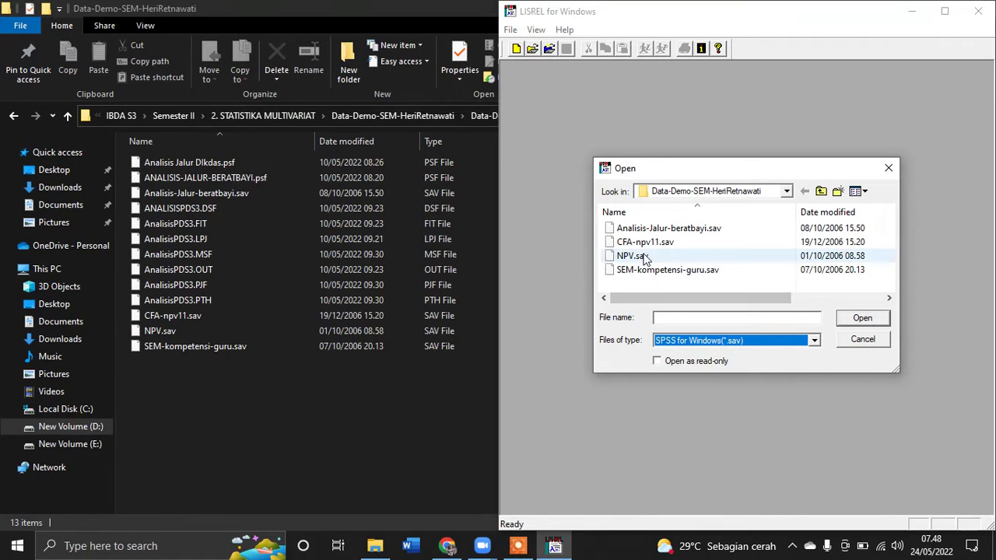
Open NPV.sav for import, then cancel saving it as a PRELIS data file.
left_click(644, 256)
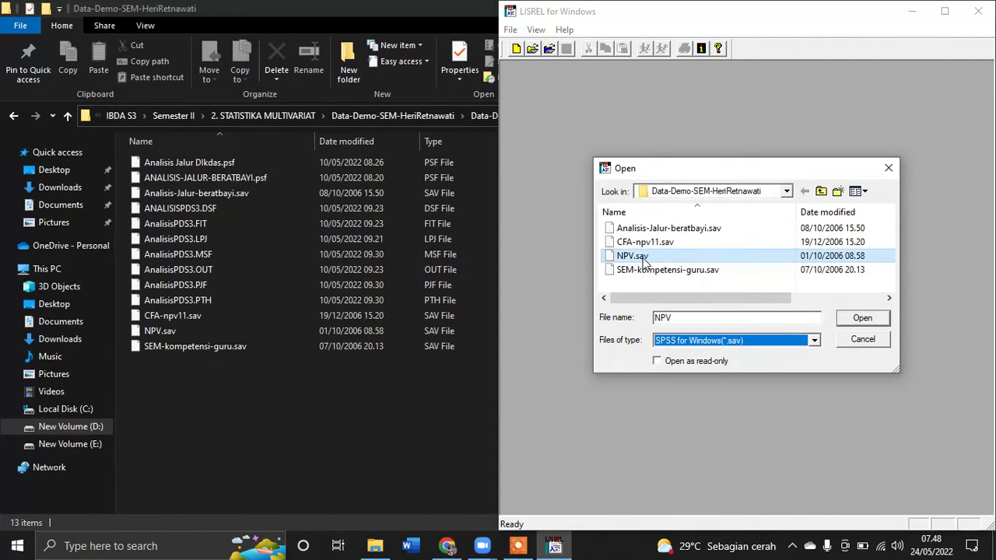
left_click(859, 319)
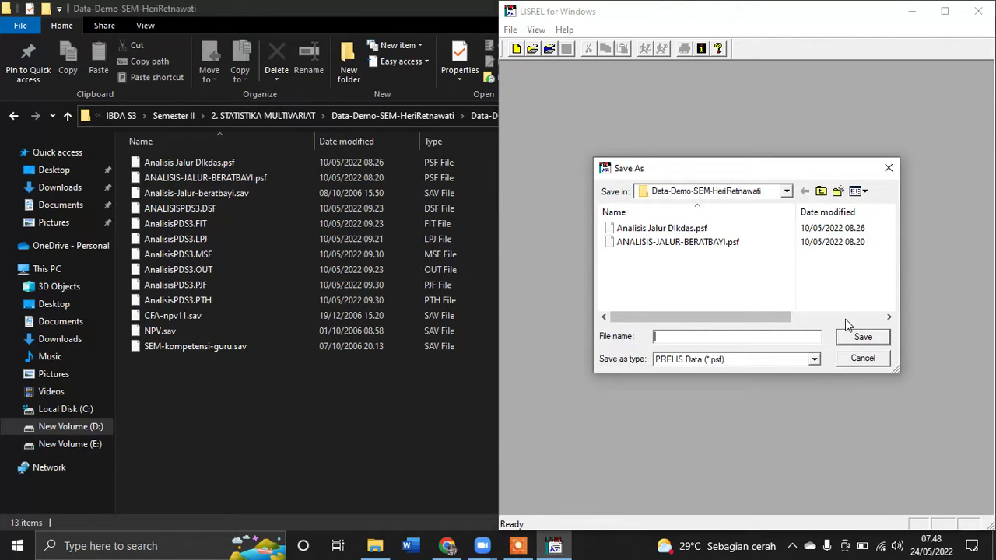
left_click(861, 358)
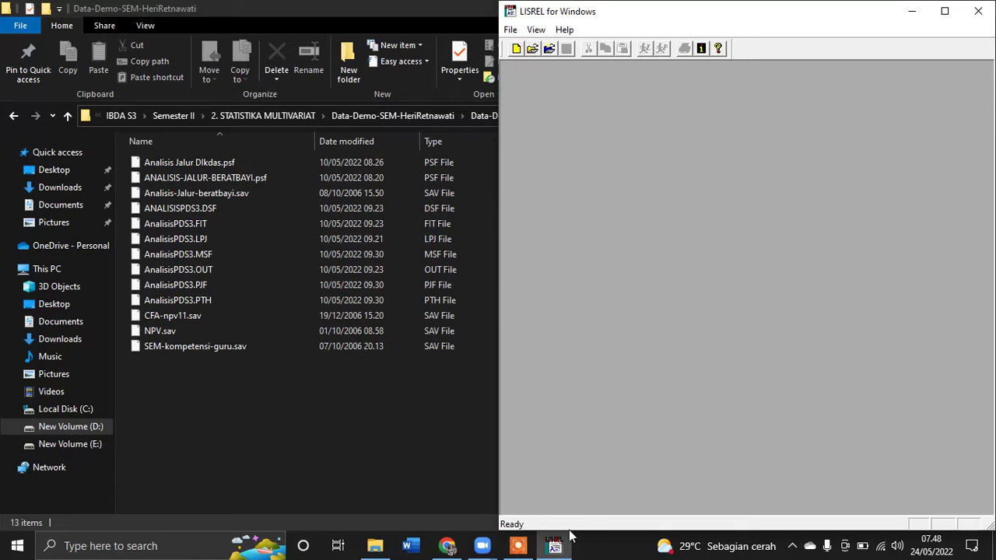
Return to the Zoom meeting, unmute the microphone to speak, and mute it again.
mouse_move(483, 545)
left_click(545, 483)
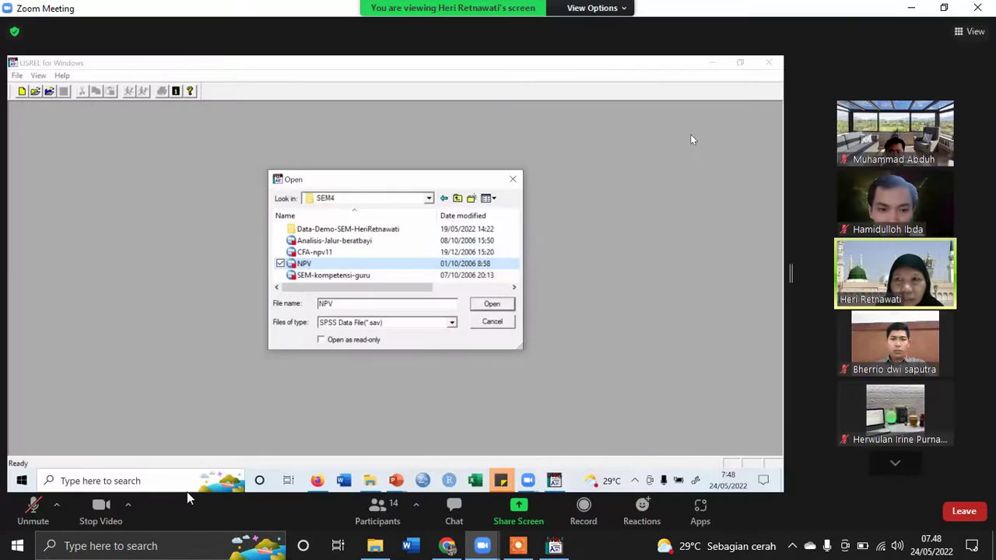
left_click(33, 512)
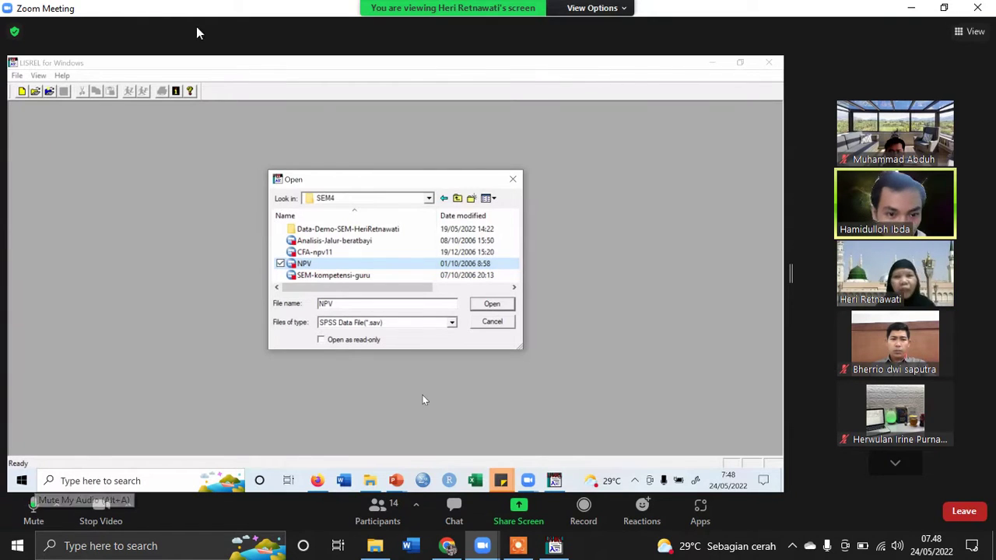
mouse_move(557, 555)
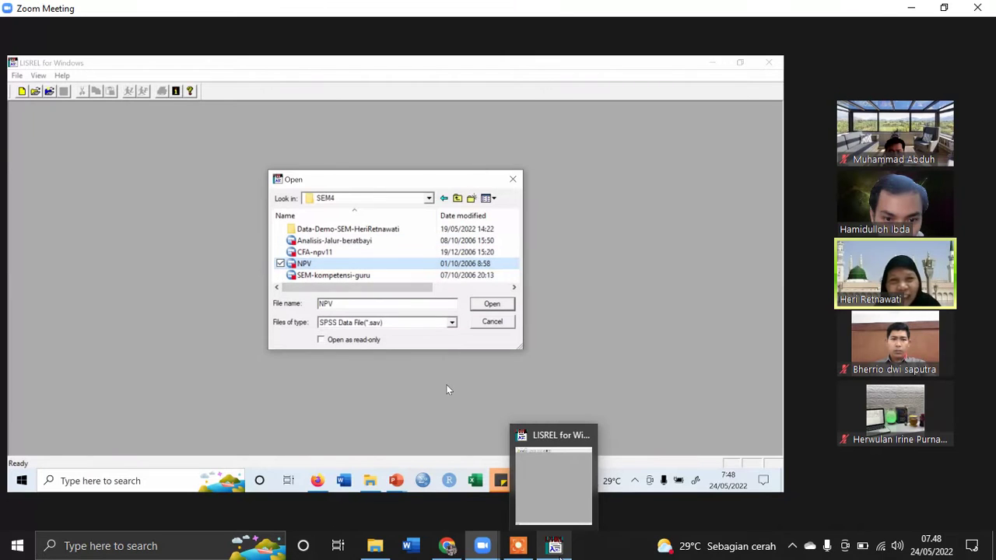
mouse_move(27, 515)
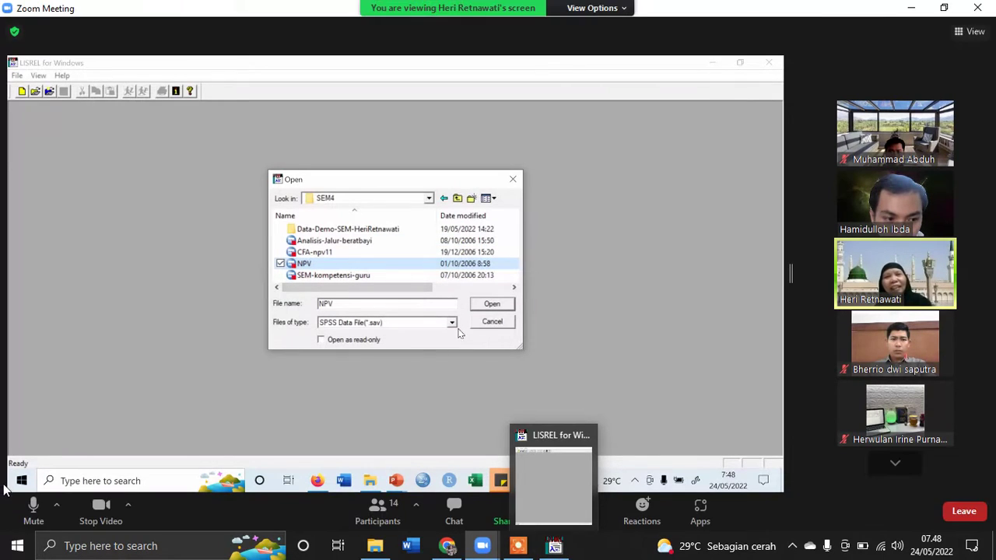
left_click(32, 516)
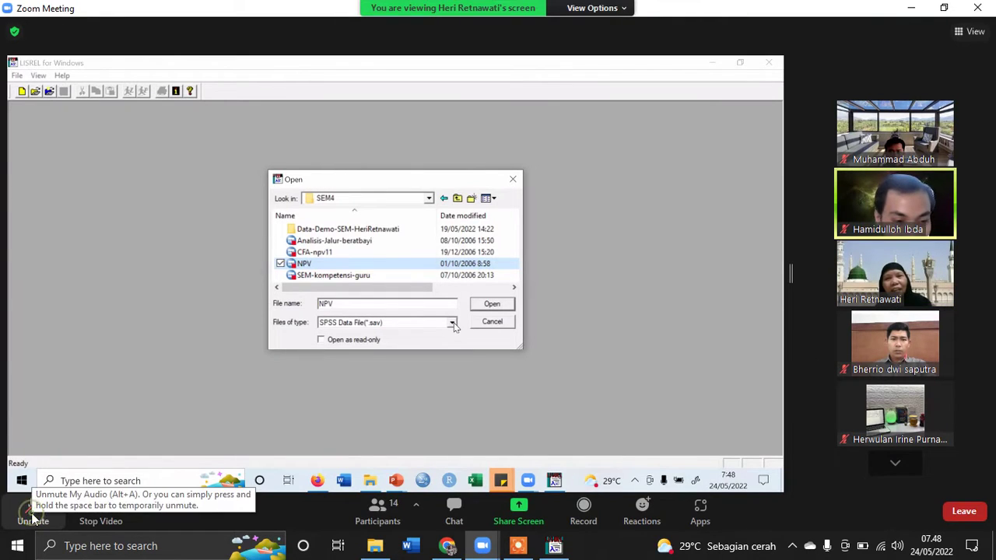
Bring LISREL back to the front and start another data import.
left_click(554, 546)
left_click(510, 30)
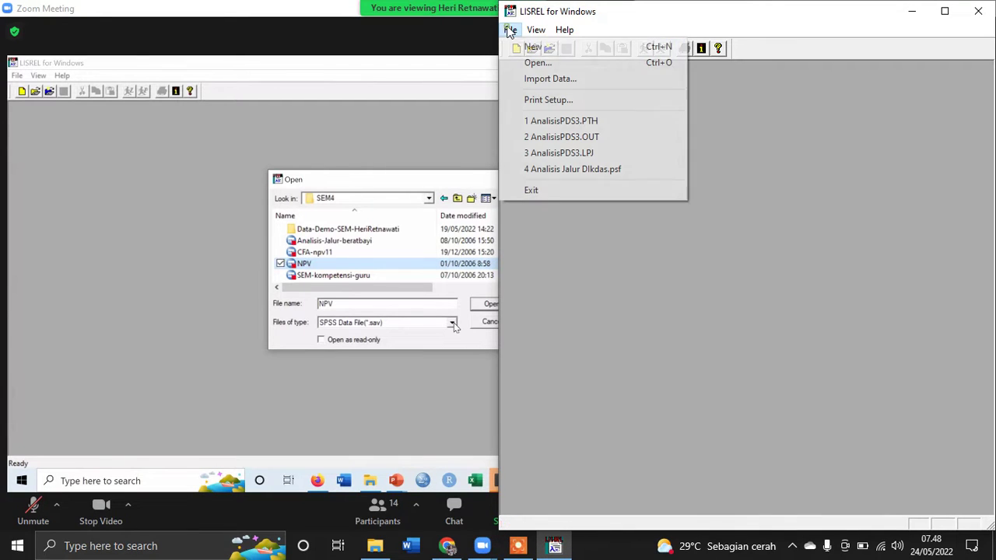
left_click(541, 79)
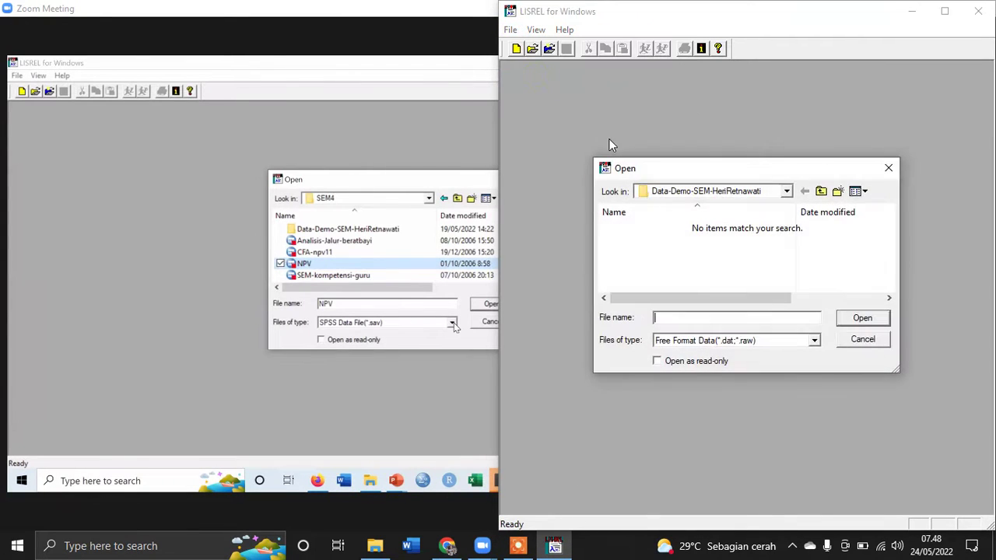
Unmute the microphone in the Zoom meeting briefly, then mute it again.
left_click(33, 515)
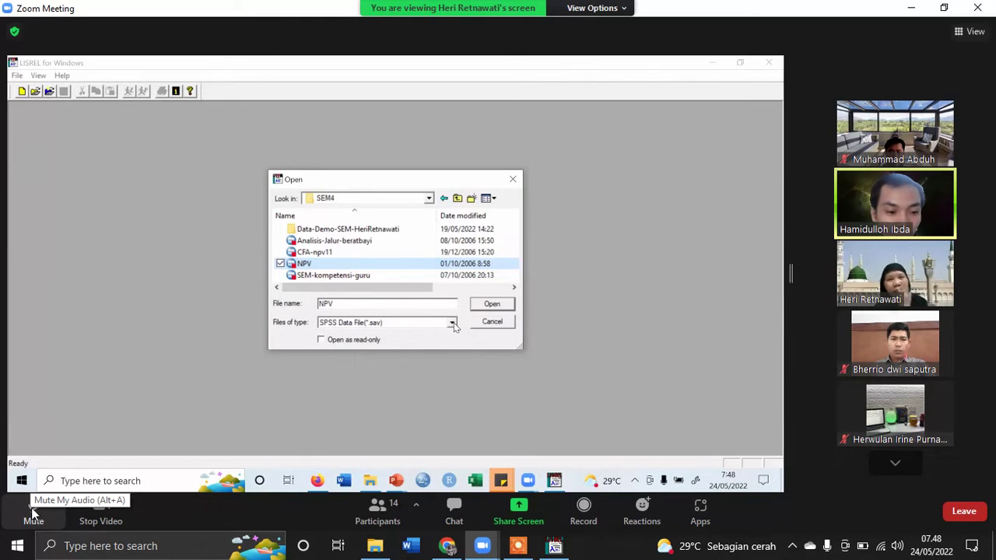
left_click(33, 515)
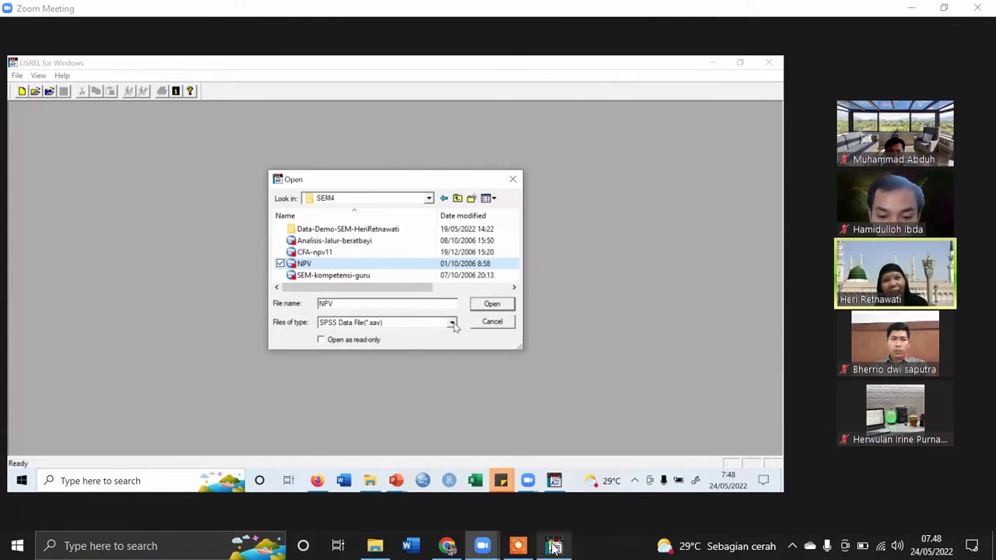
Return to LISREL, browse the import location to the parent SEM demo data folder, and cancel the import.
left_click(554, 545)
left_click(770, 191)
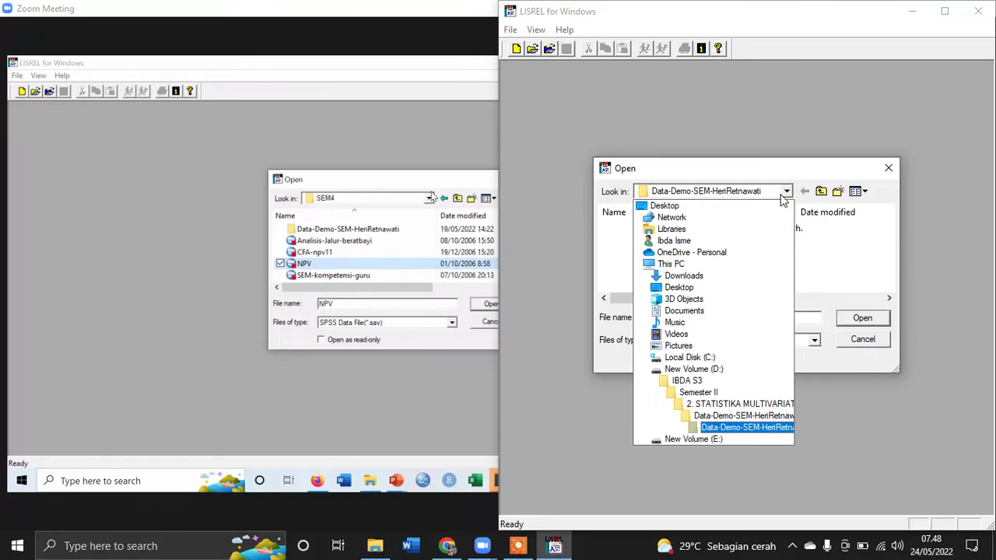
left_click(742, 420)
left_click(785, 194)
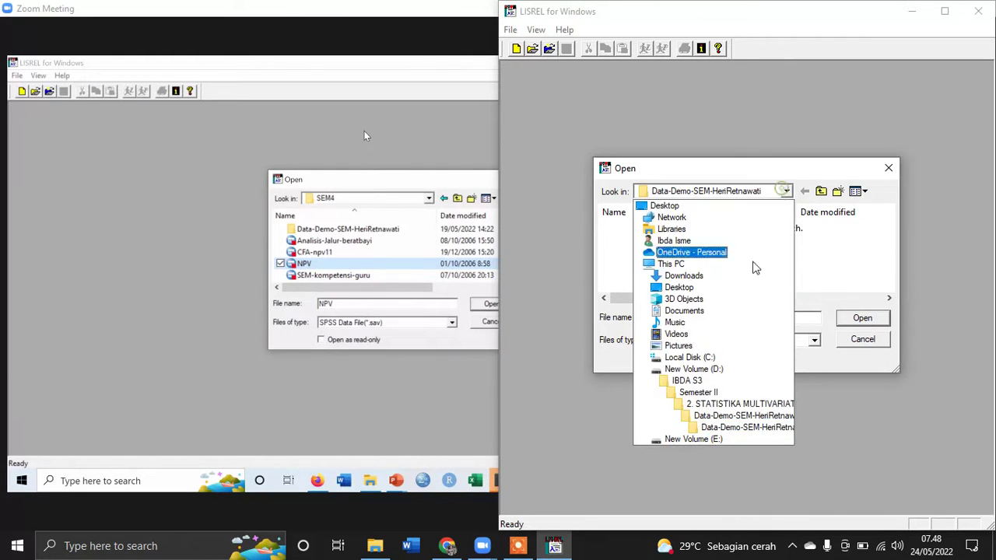
left_click(704, 429)
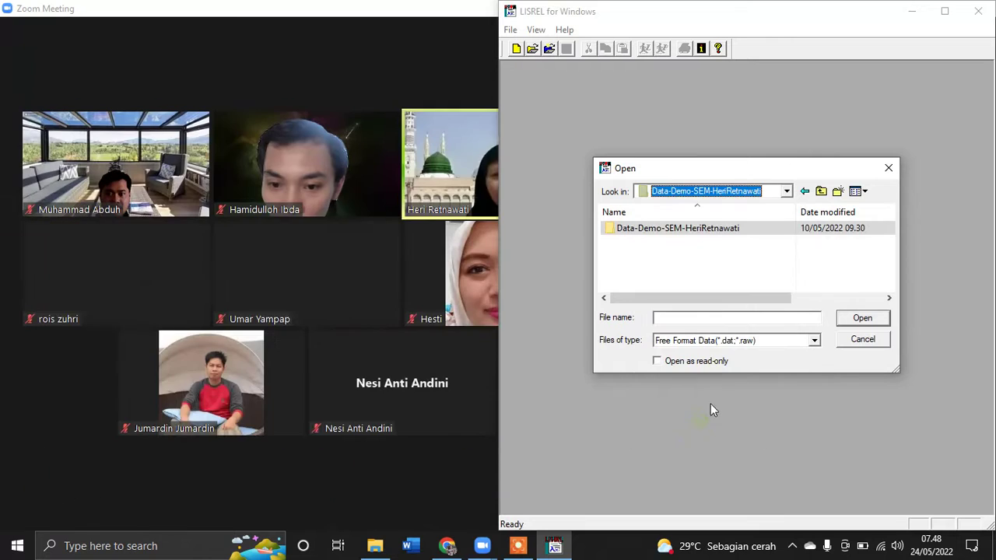
left_click(856, 341)
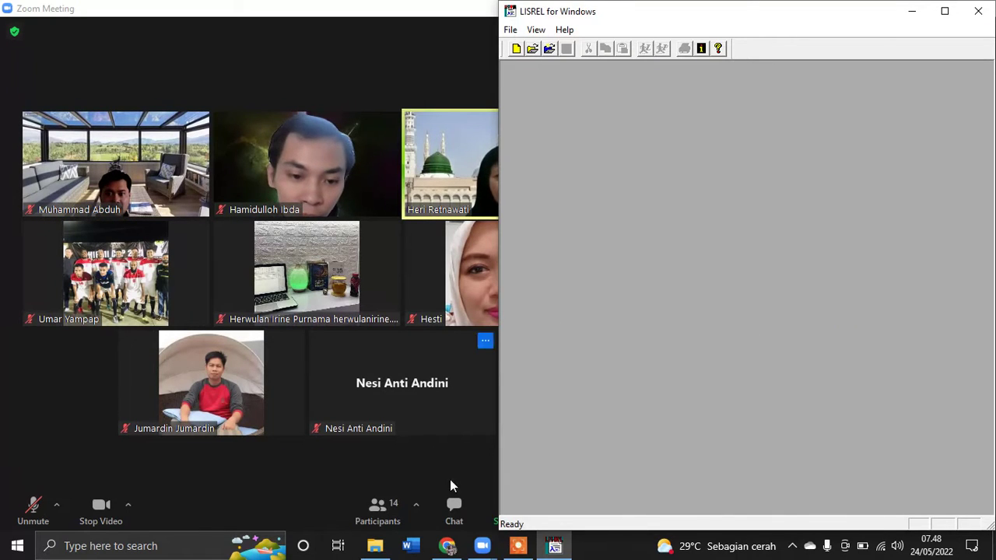
Maximize LISREL and share its window with the participants in the Zoom meeting.
left_click(945, 10)
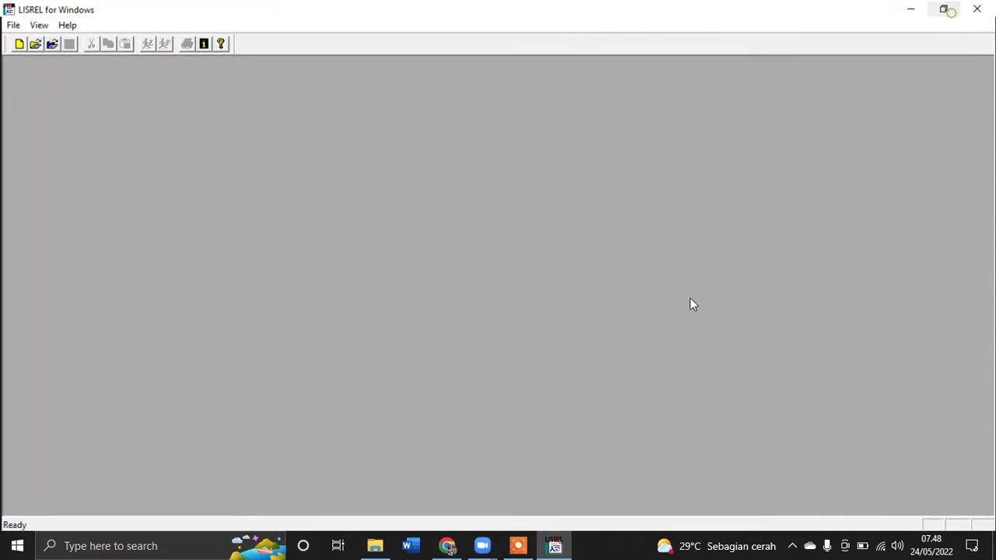
mouse_move(482, 546)
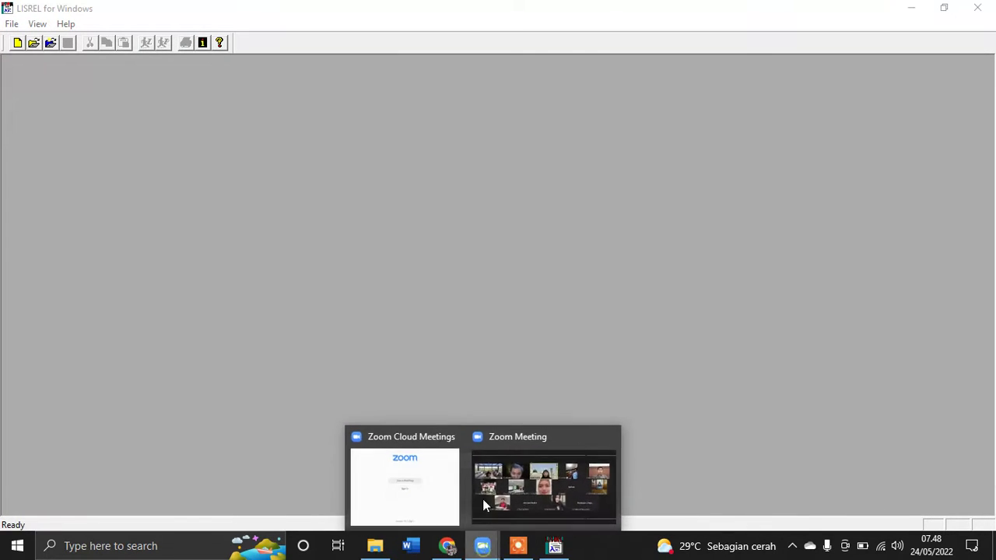
left_click(484, 502)
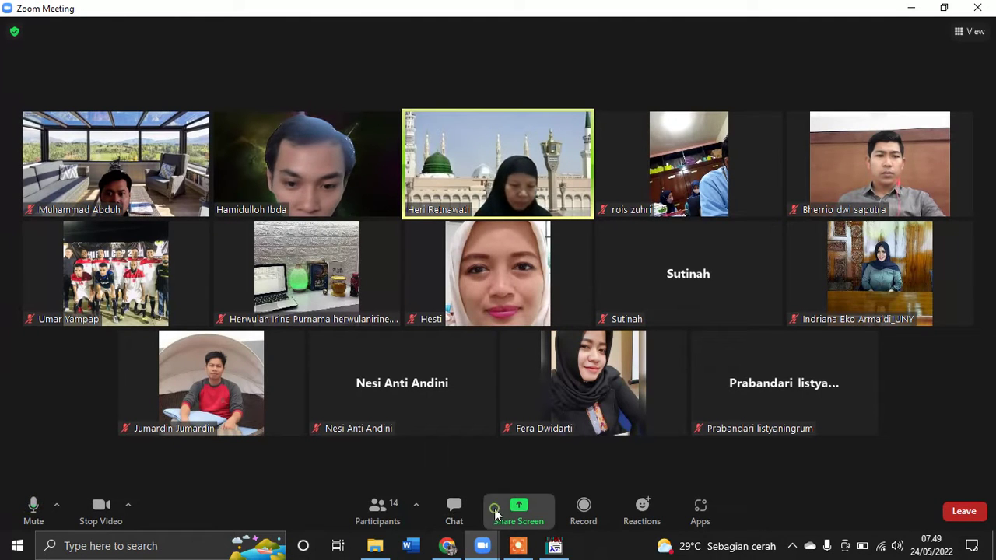
left_click(519, 498)
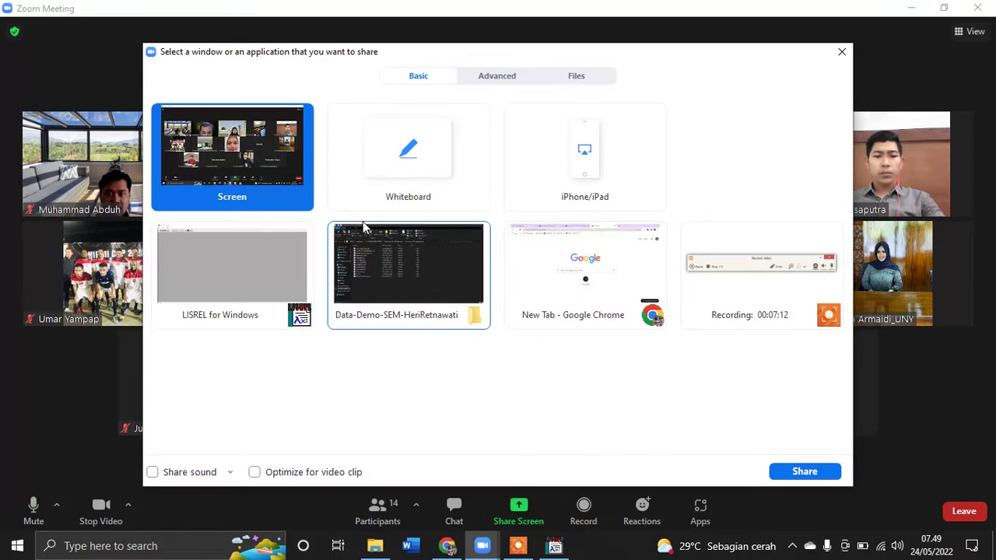
left_click(239, 288)
left_click(806, 472)
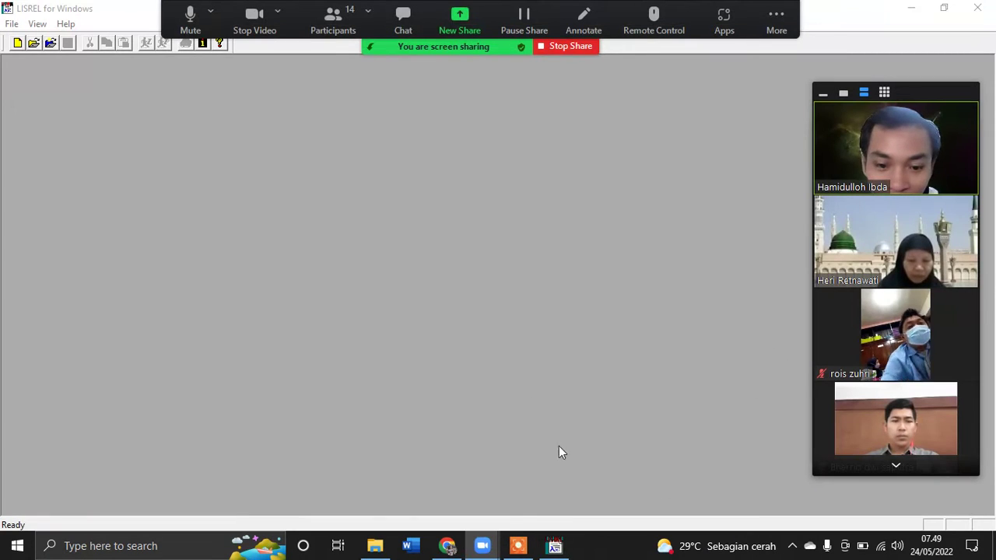
Start a data import, browse to the inner SEM demo data folder, and filter for SPSS for Windows (*.sav) files.
left_click(12, 23)
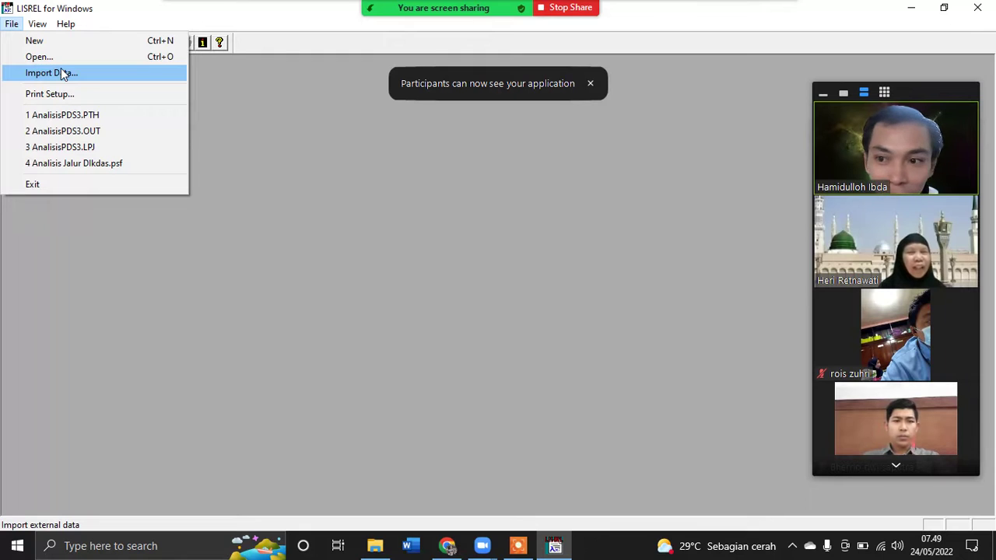
left_click(64, 74)
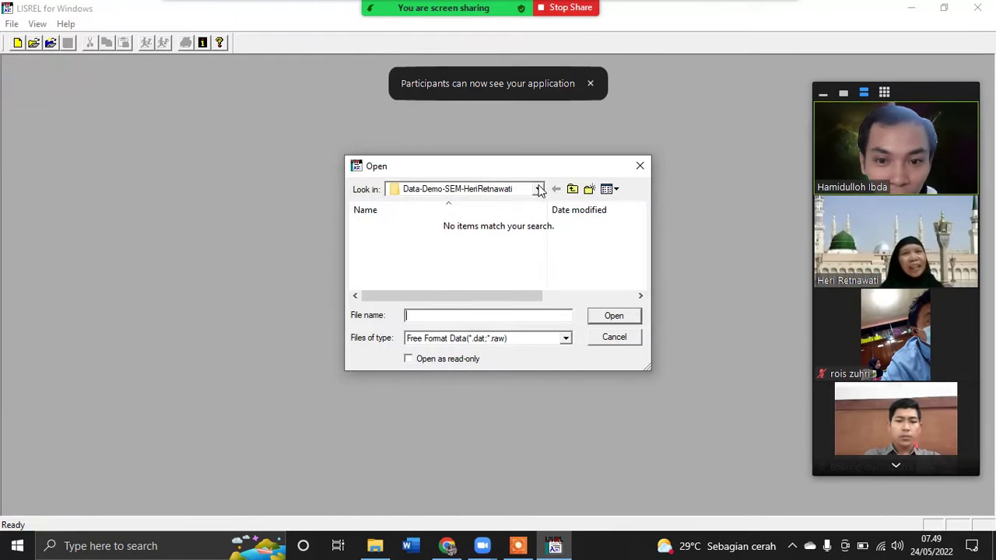
left_click(538, 189)
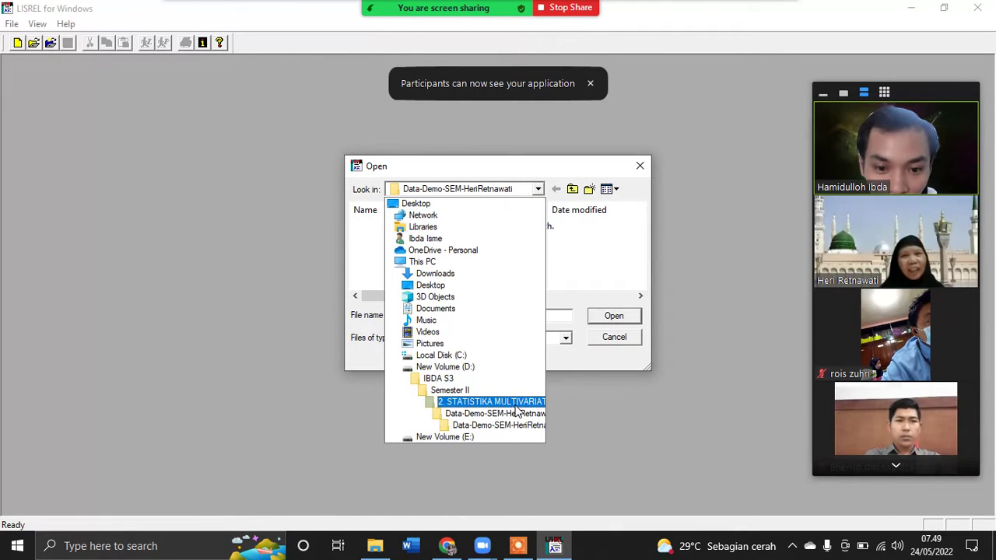
left_click(514, 401)
double_click(448, 226)
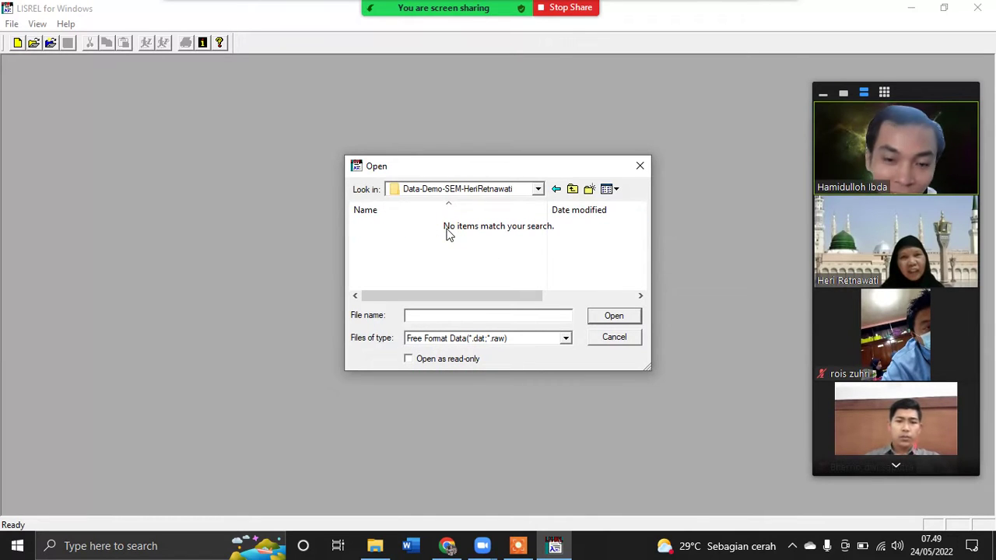
left_click(566, 340)
left_click(534, 380)
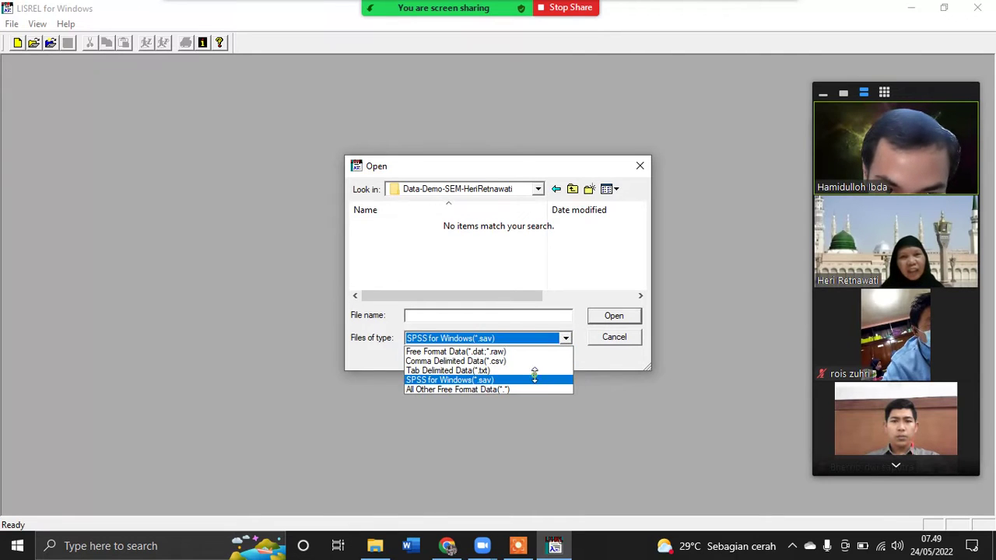
Choose NPV.sav as the SPSS file to import and open it.
left_click(385, 253)
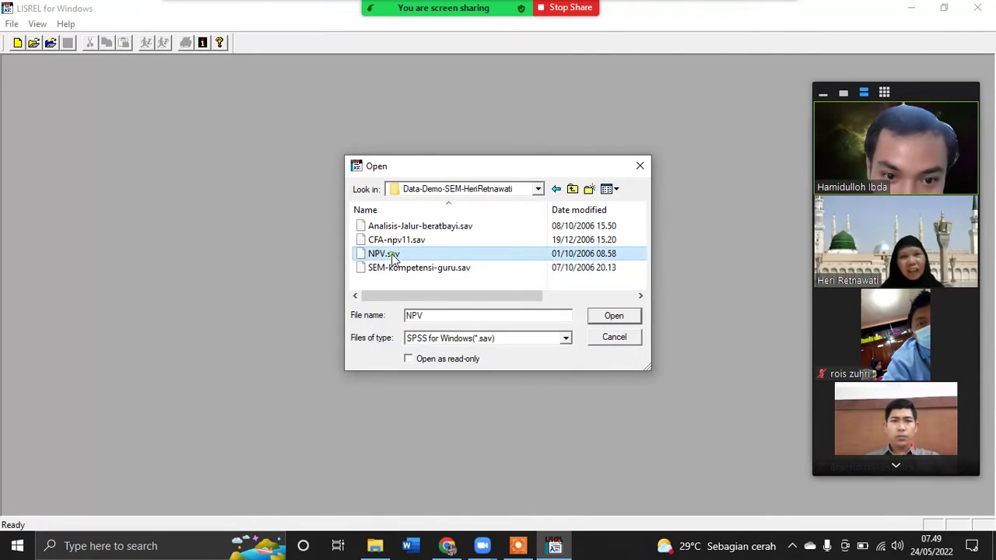
left_click(395, 257)
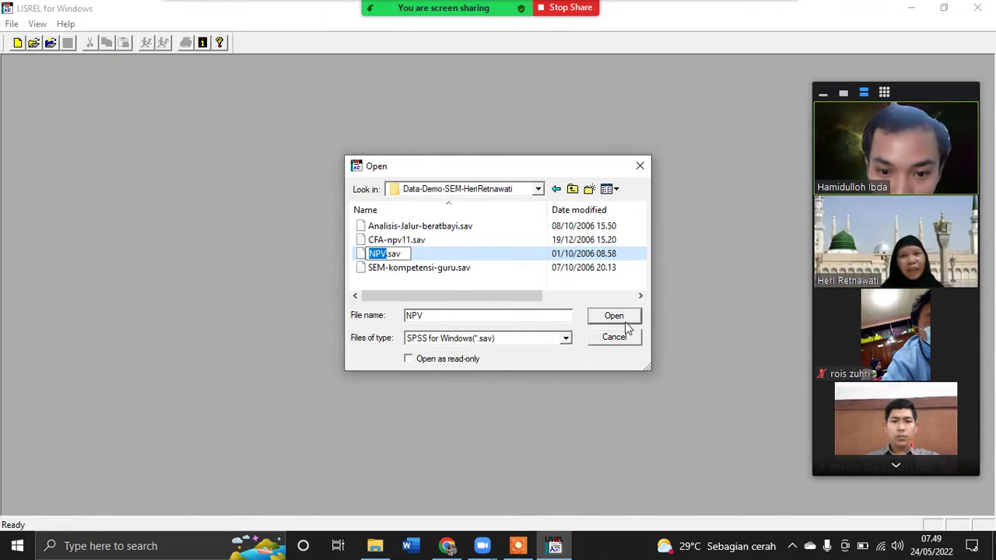
left_click(416, 258)
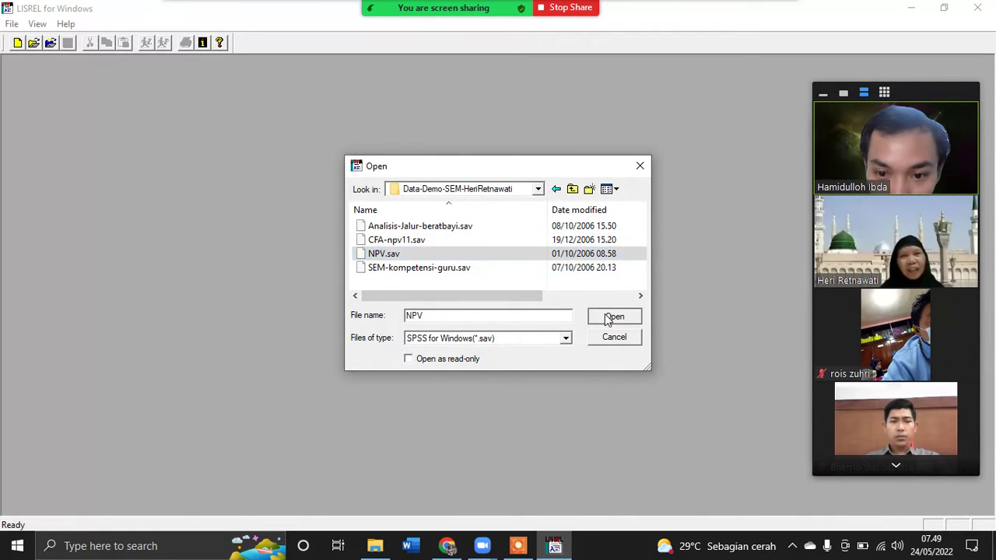
left_click(605, 313)
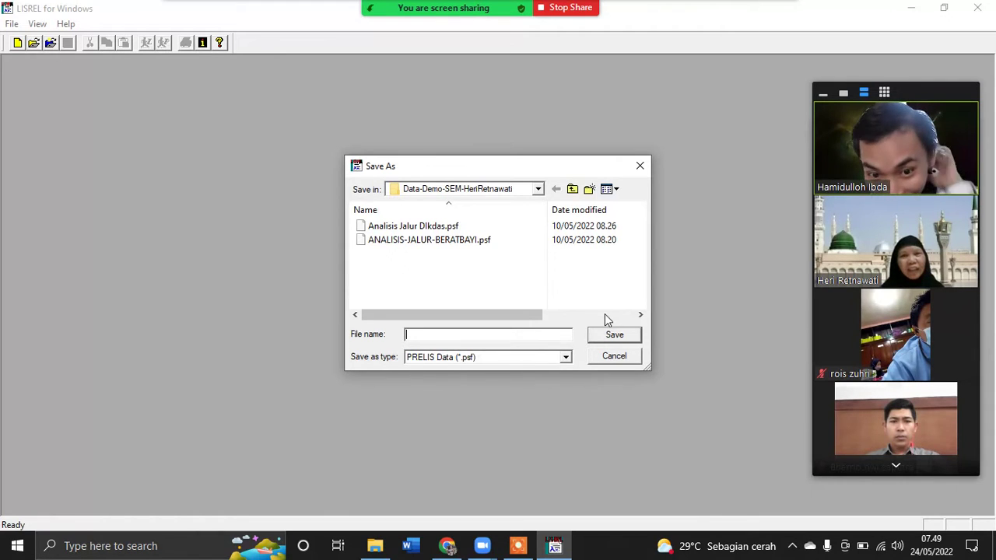
Keep PRELIS Data (*.psf) as the save type and fill in the suggested file name CFA-npv11.sav.
left_click(568, 358)
left_click(569, 360)
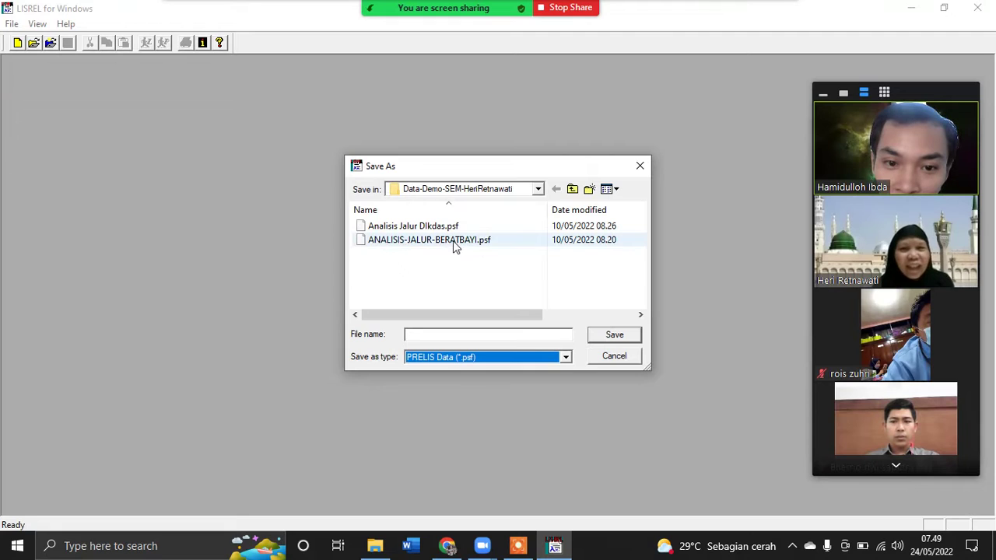
left_click(500, 336)
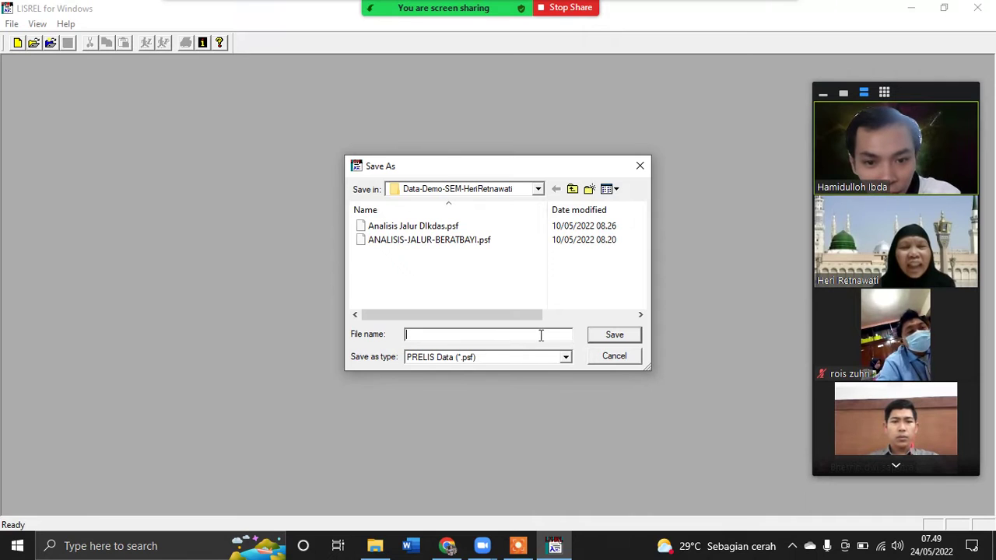
left_click(565, 358)
left_click(564, 358)
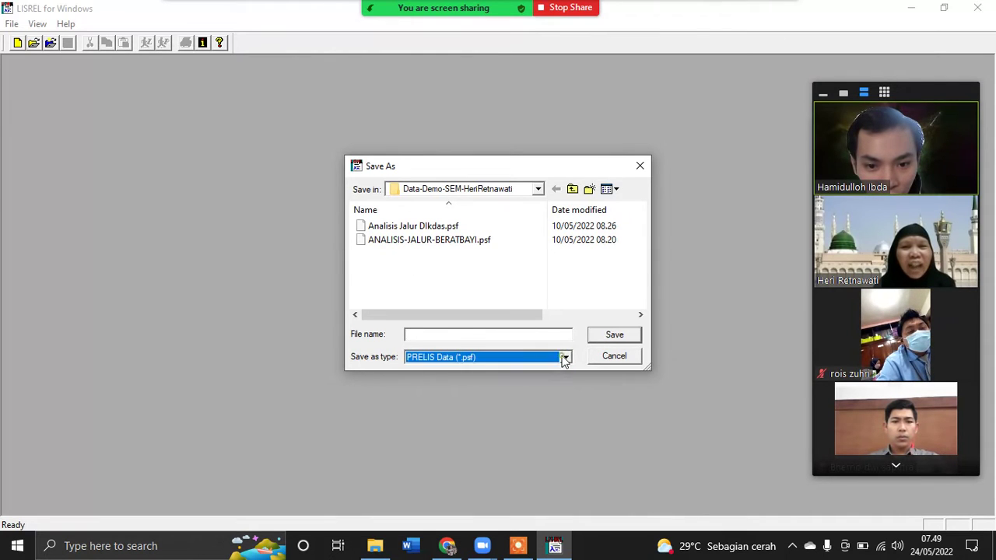
left_click(528, 334)
type("CV")
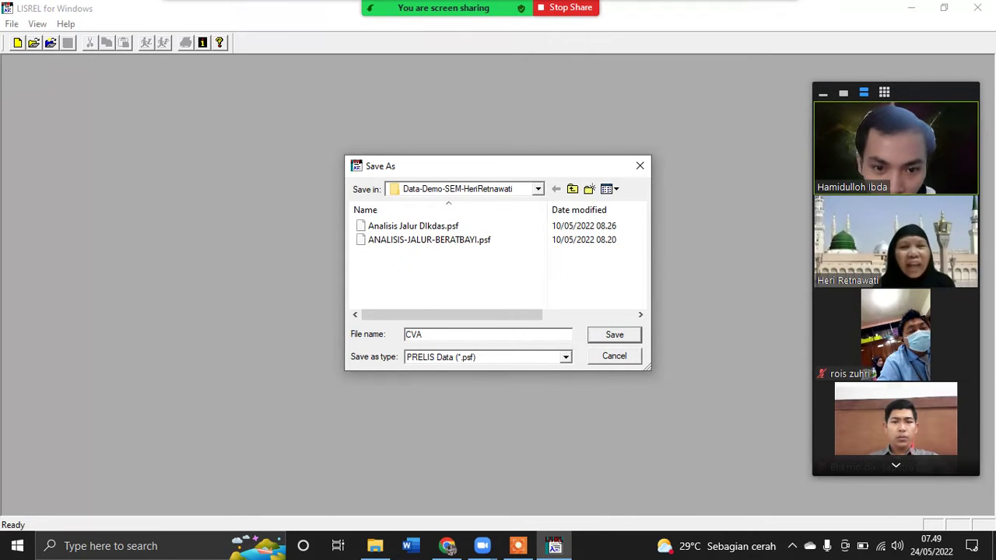
type("A")
key("BackSpace")
key("BackSpace")
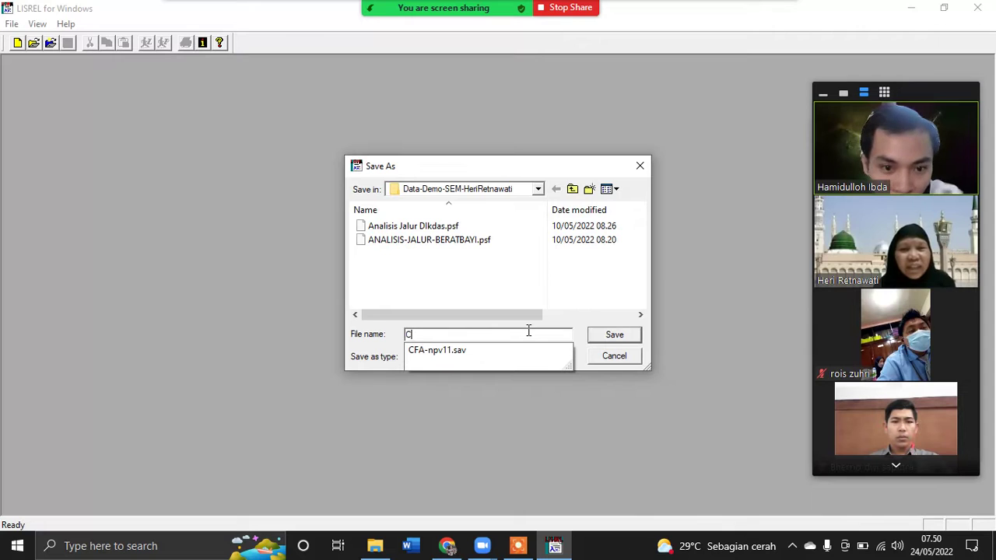
key("Return")
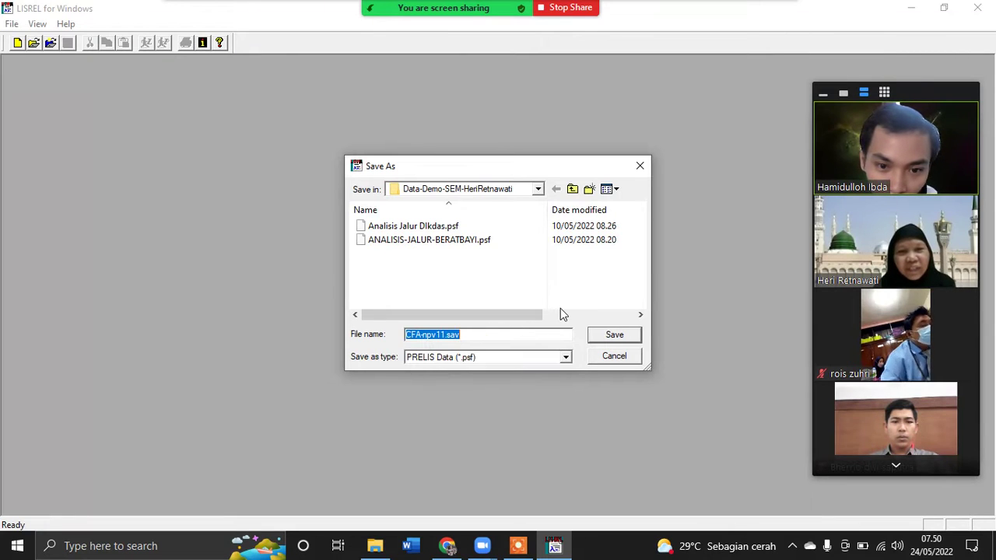
Shorten the file name to CFA, save the imported data in PRELIS format, and dismiss the warning message.
left_click(472, 334)
key("BackSpace")
key("BackSpace")
key("BackSpace")
key("BackSpace")
key("BackSpace")
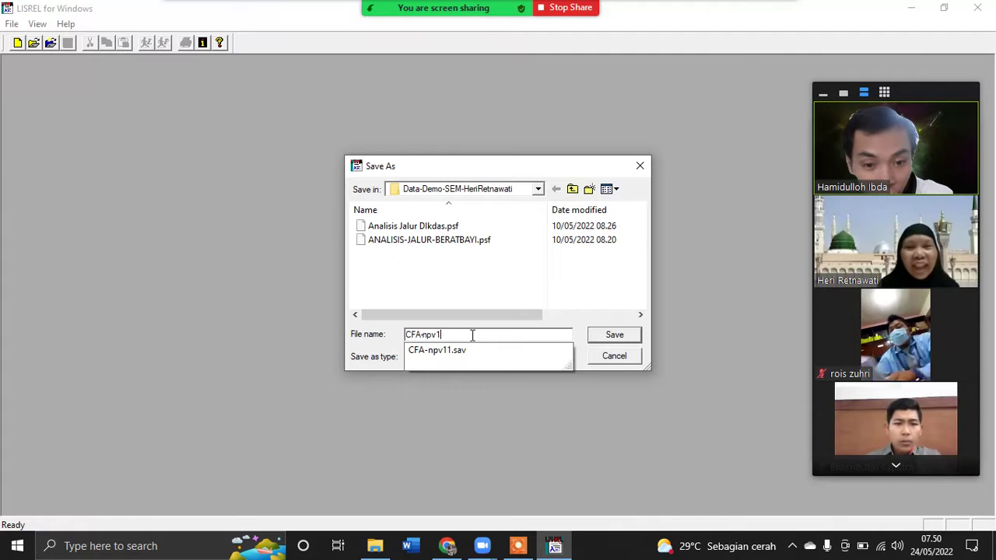
key("BackSpace")
key("BackSpace")
key("BackSpace")
key("BackSpace")
key("BackSpace")
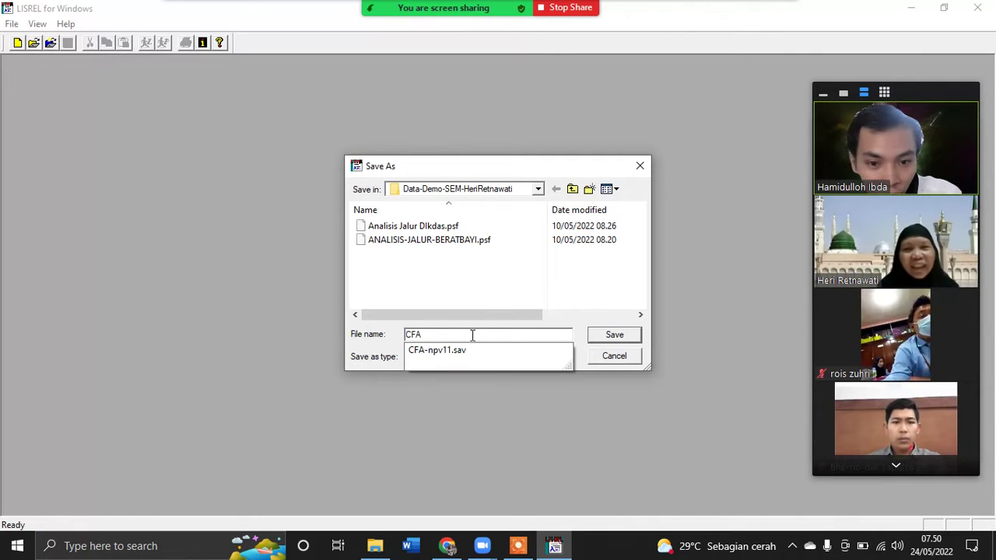
left_click(479, 293)
left_click(614, 336)
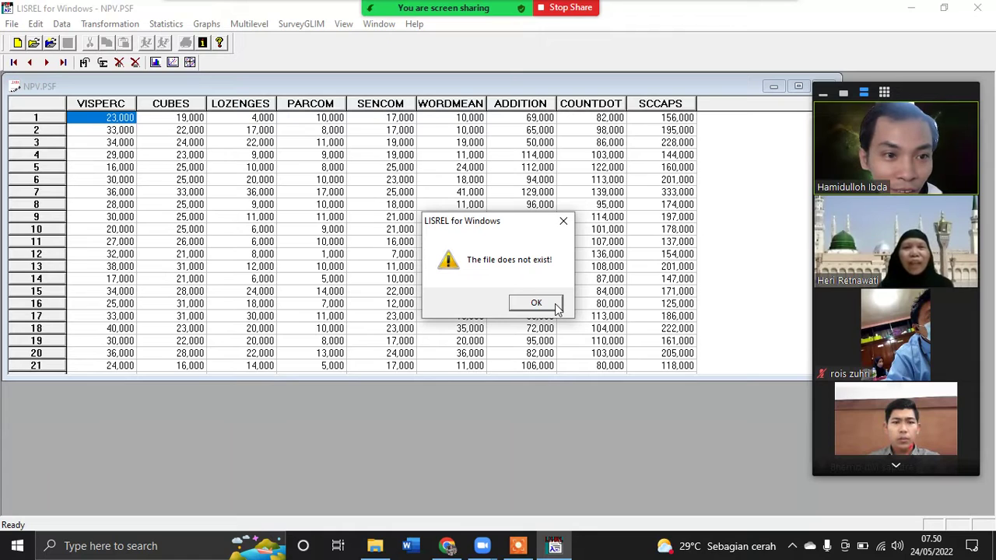
left_click(556, 308)
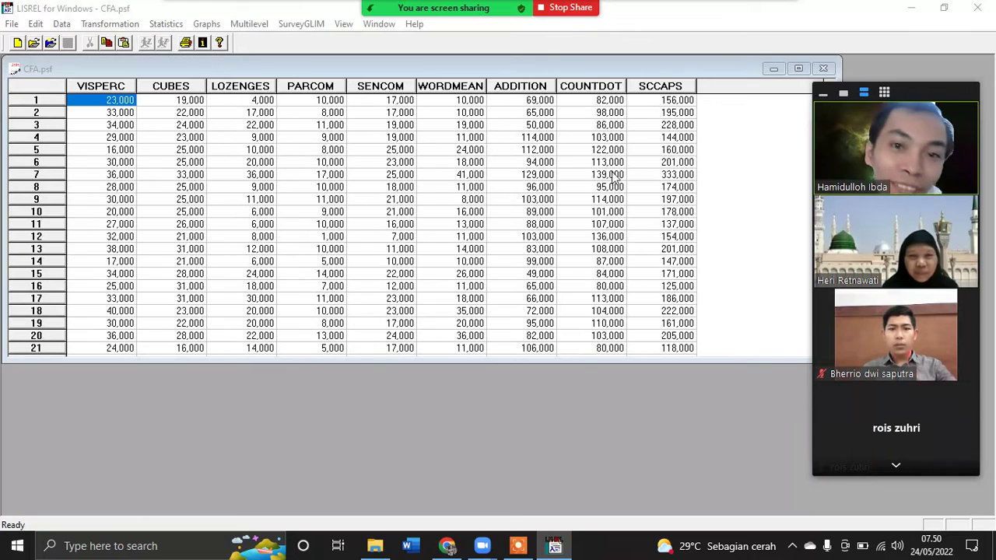
Stop sharing the LISREL window and mute the microphone in the Zoom meeting.
left_click(574, 10)
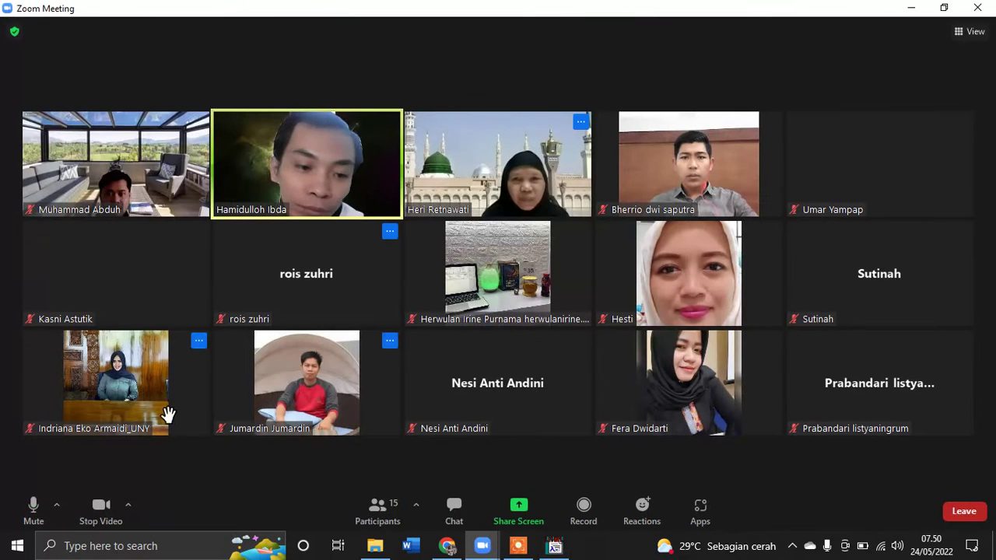
left_click(33, 508)
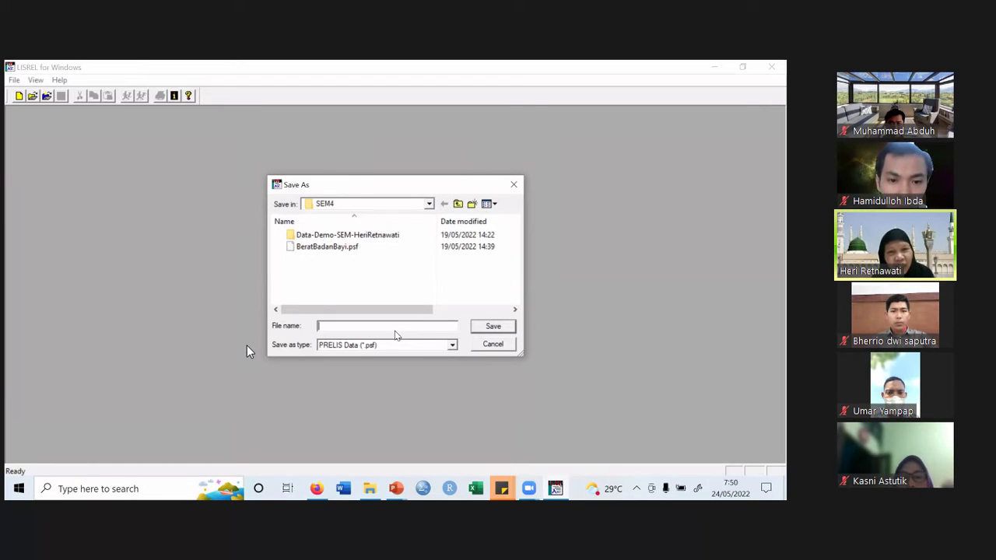
Follow the presenter's shared LISREL demonstration of saving the data as CFA, enlarging the data window and opening the output options.
type("CFA")
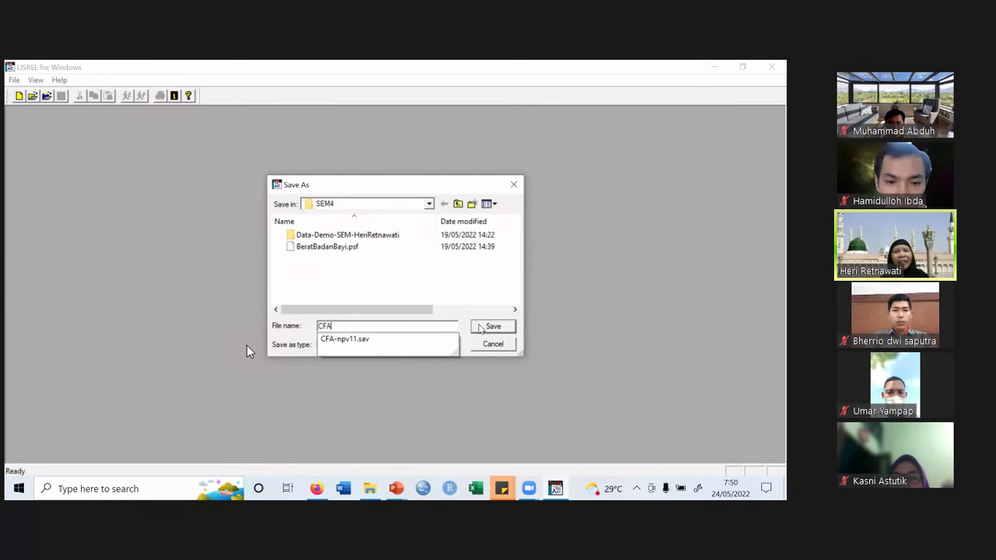
left_click(479, 327)
left_click(479, 327)
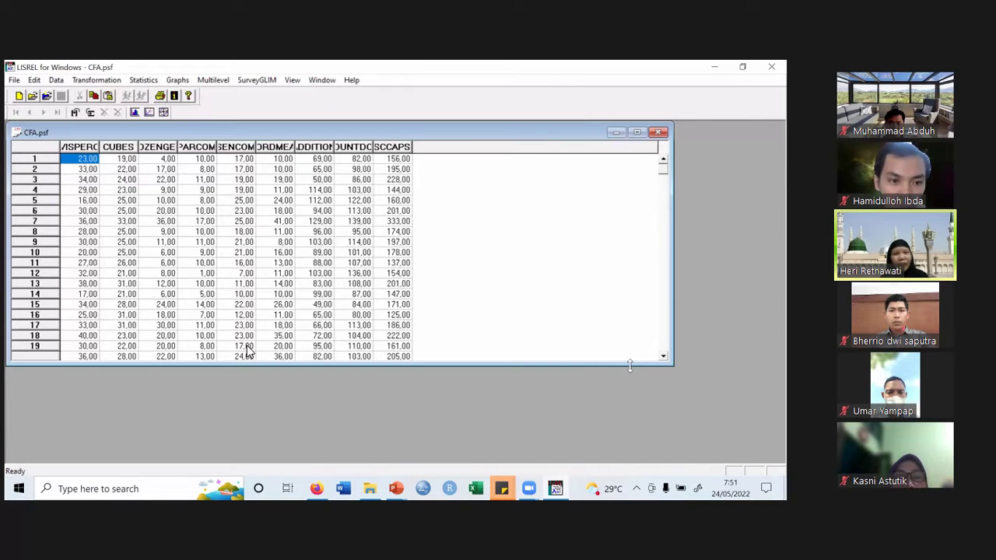
left_click_drag(630, 365, 630, 460)
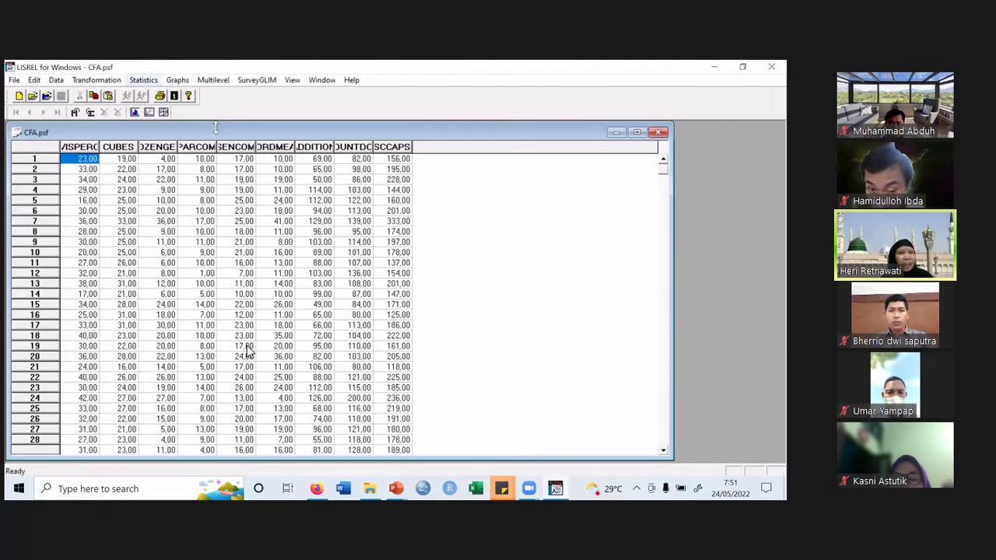
left_click(143, 79)
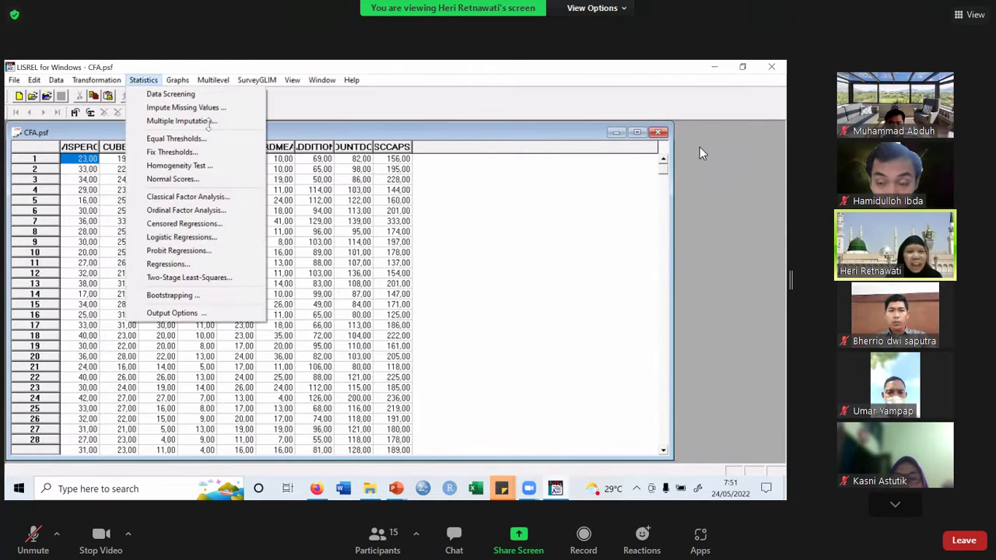
left_click(209, 313)
Exit Zoom's full-screen view, switch to LISREL, and place its window beside the presenter's shared screen.
left_click(970, 14)
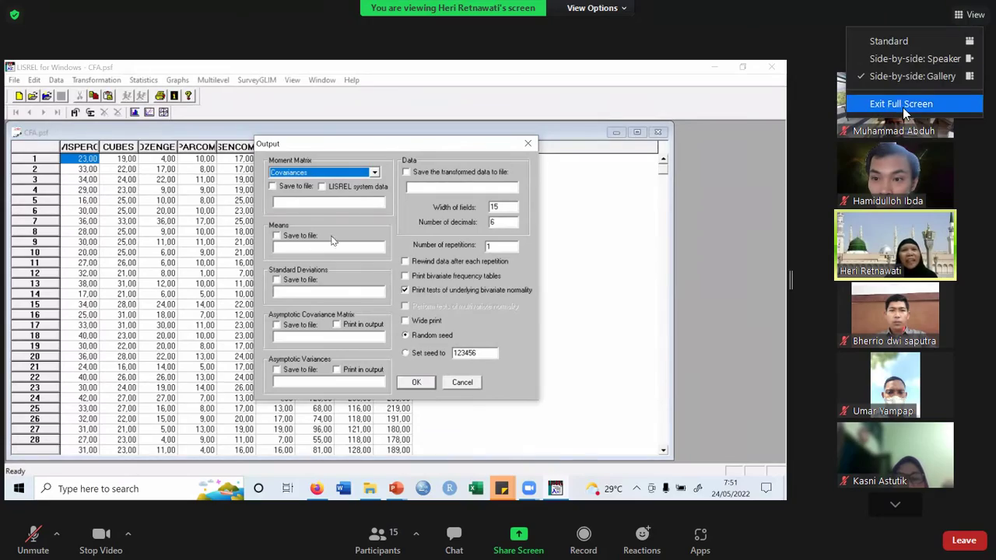
left_click(903, 104)
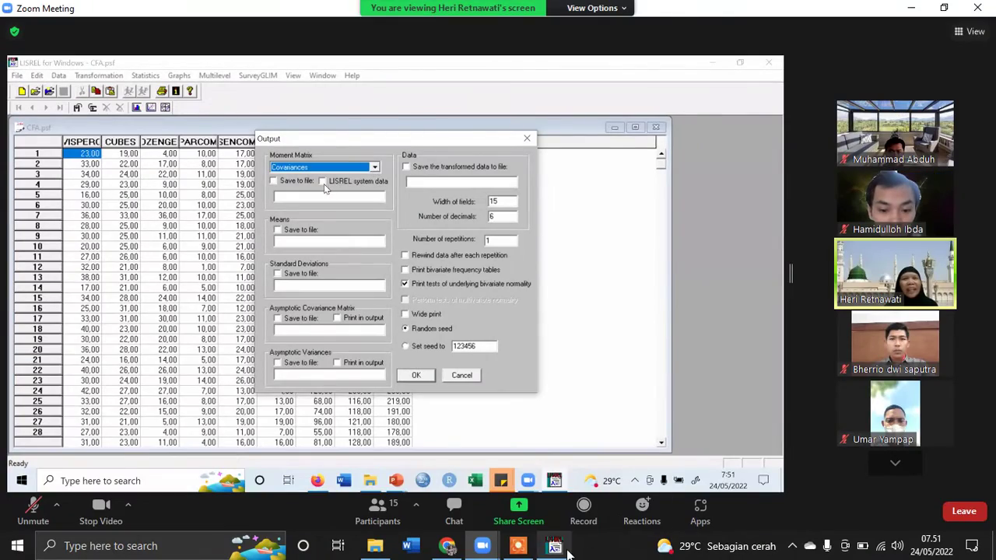
left_click(554, 546)
left_click_drag(405, 9, 950, 115)
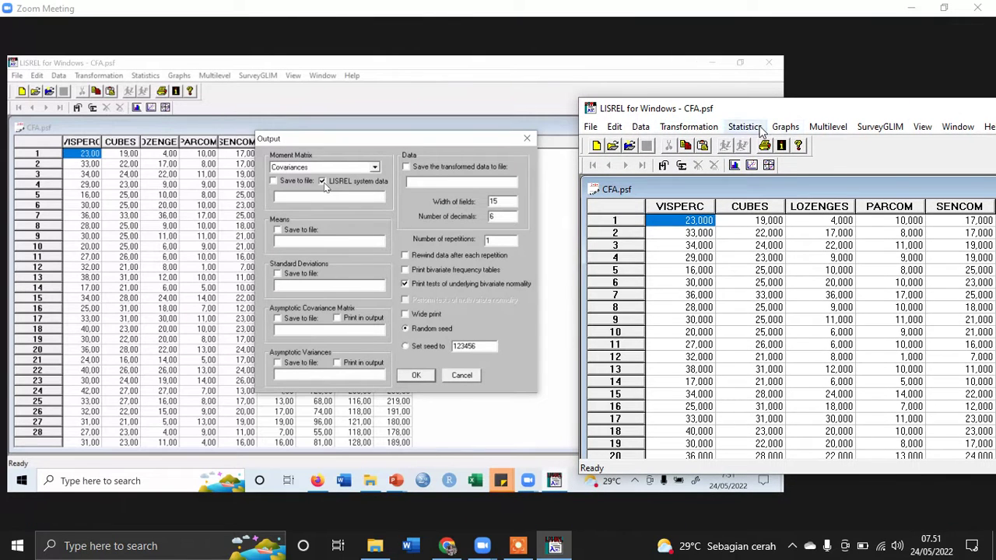
left_click(758, 130)
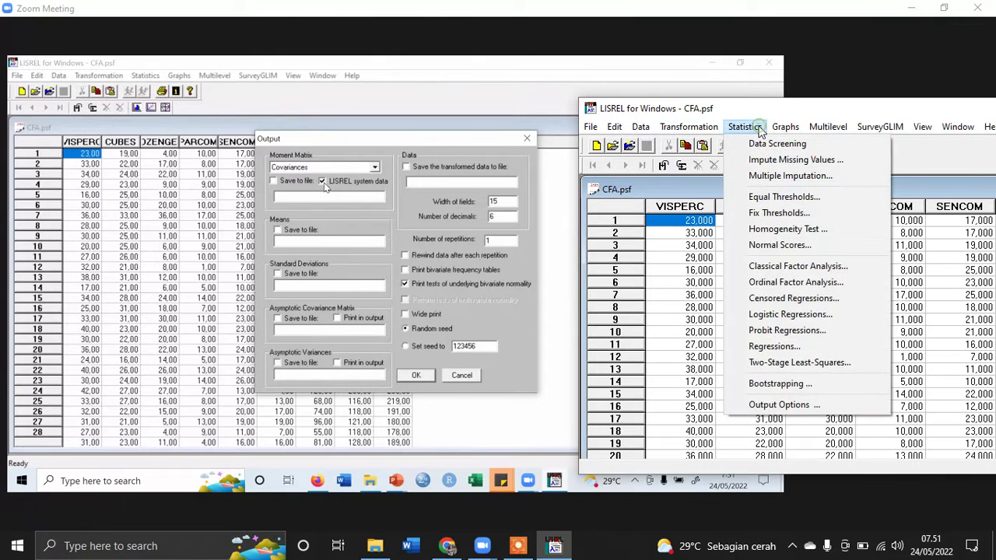
left_click(817, 405)
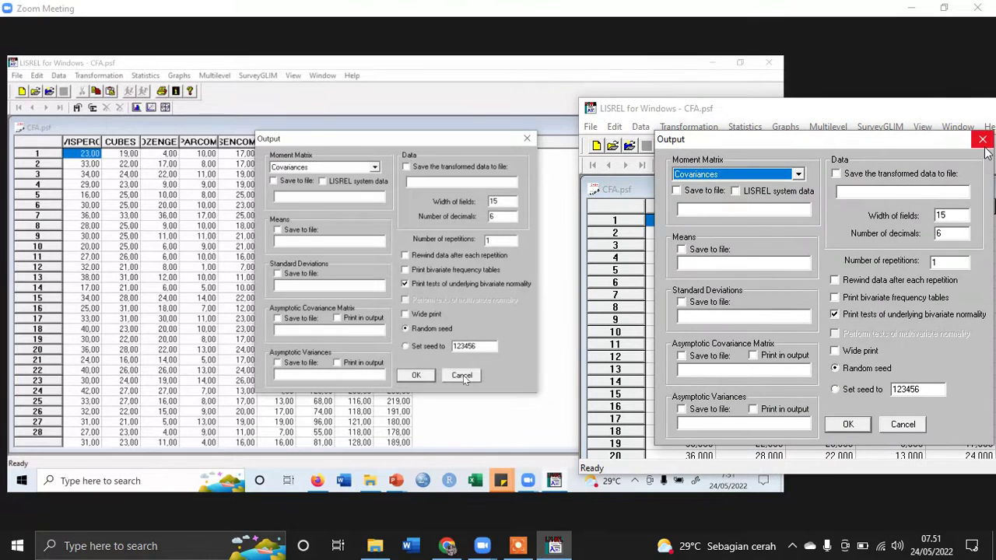
left_click(902, 425)
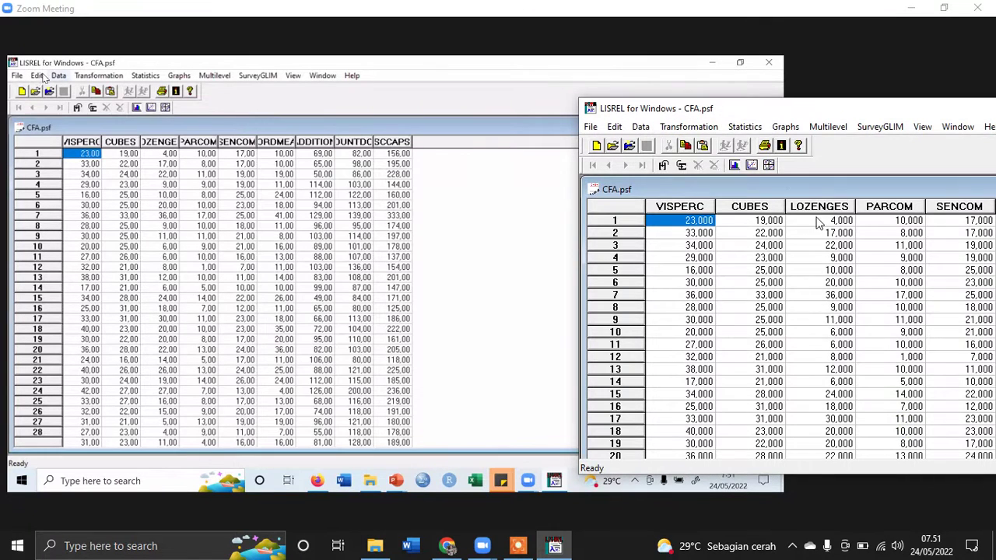
Define VISPERC's variable type as Continuous and apply that type to all variables in the CFA data.
left_click(640, 127)
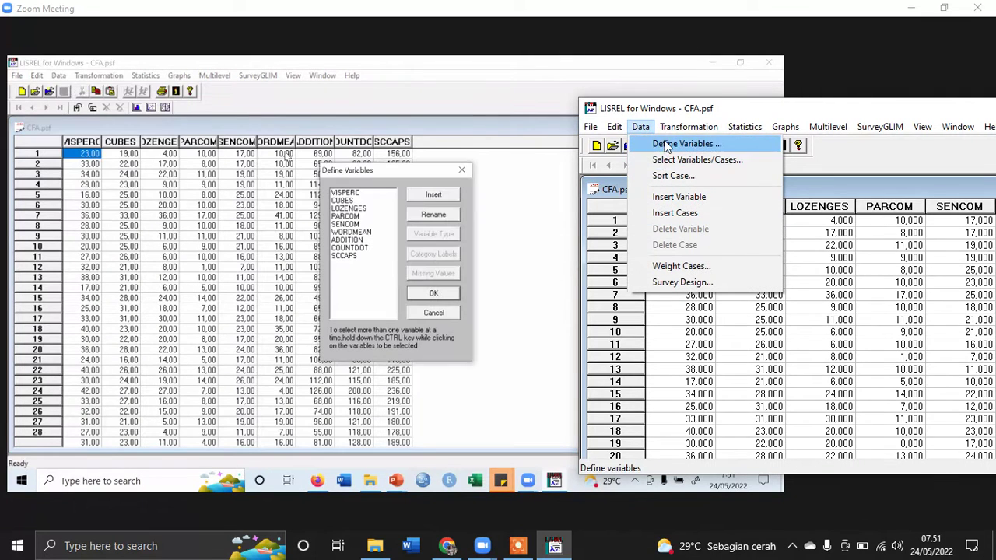
left_click(685, 143)
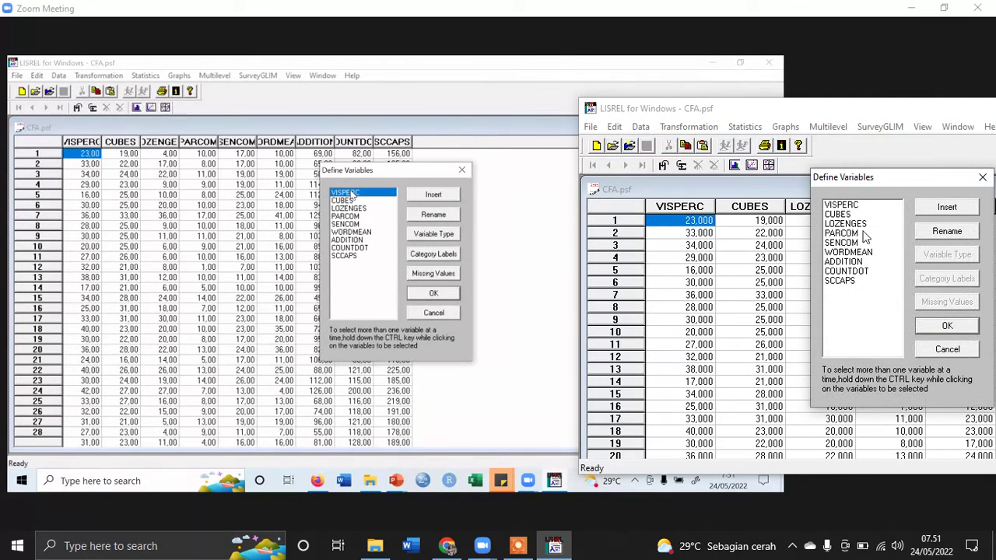
left_click(848, 205)
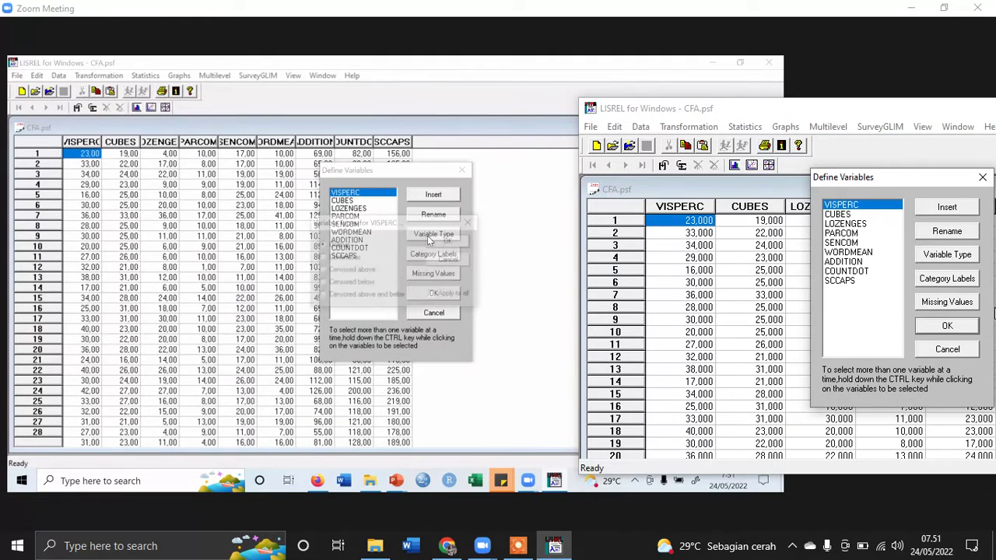
left_click(959, 262)
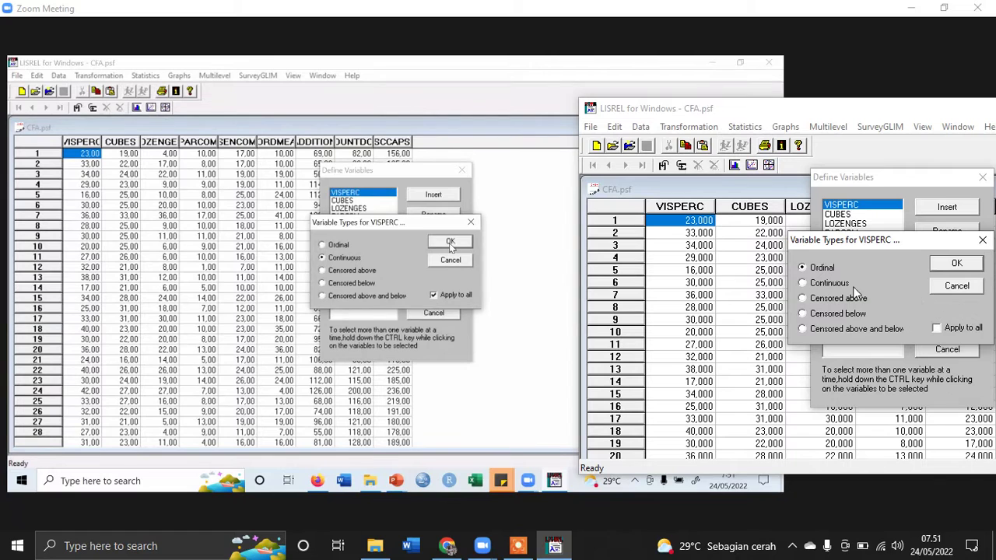
left_click(851, 285)
left_click(938, 327)
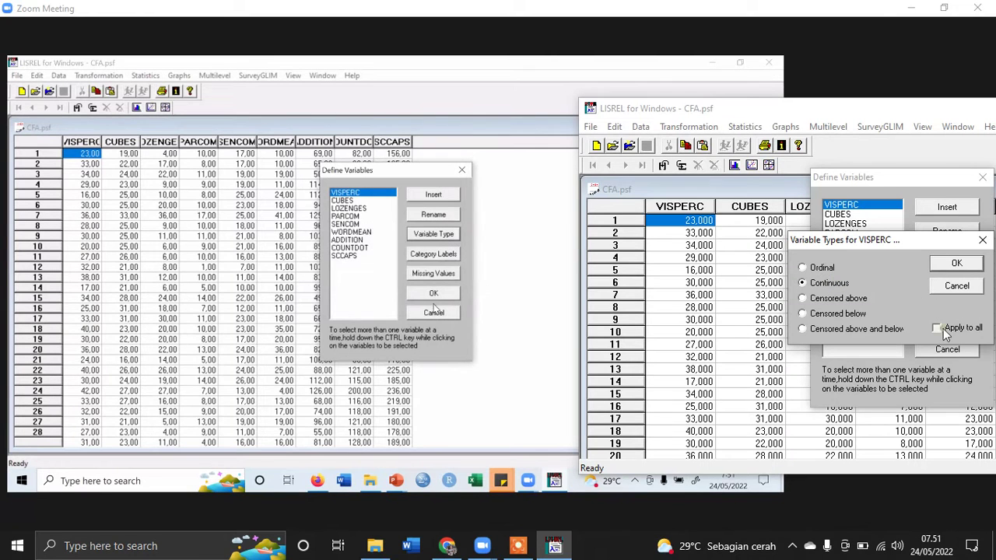
left_click(956, 264)
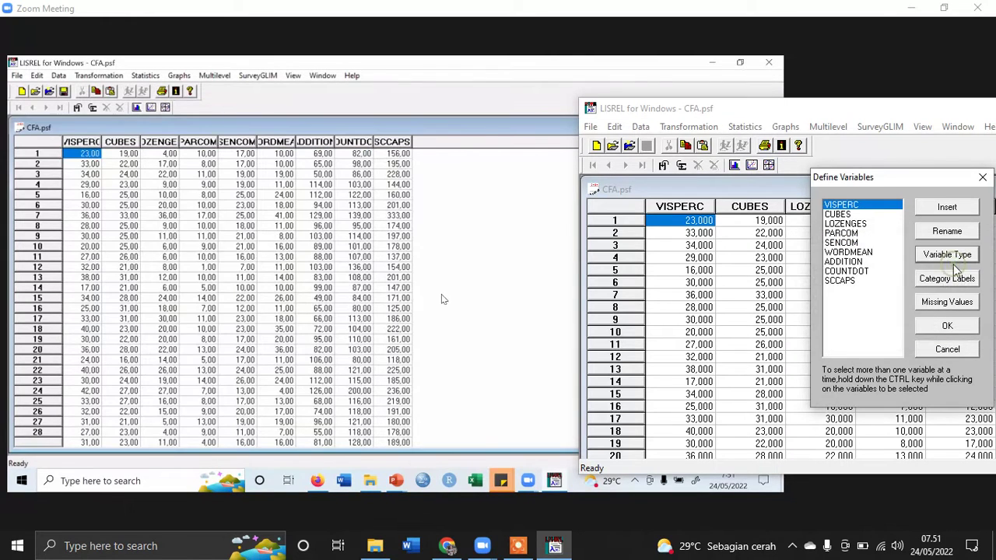
left_click(937, 330)
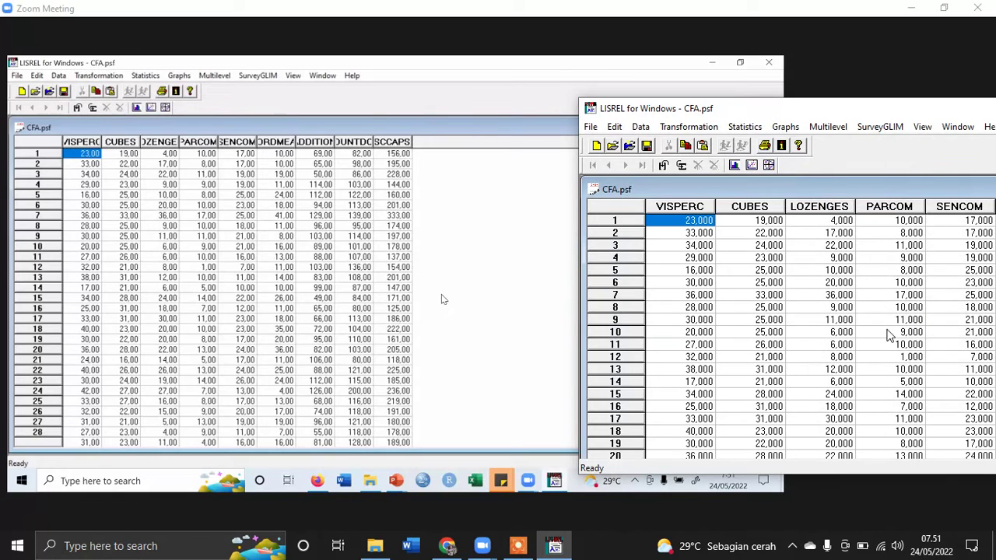
Snap the LISREL window beside the Zoom meeting, minimize LISREL, and maximize the meeting window.
left_click_drag(831, 113, 740, 105)
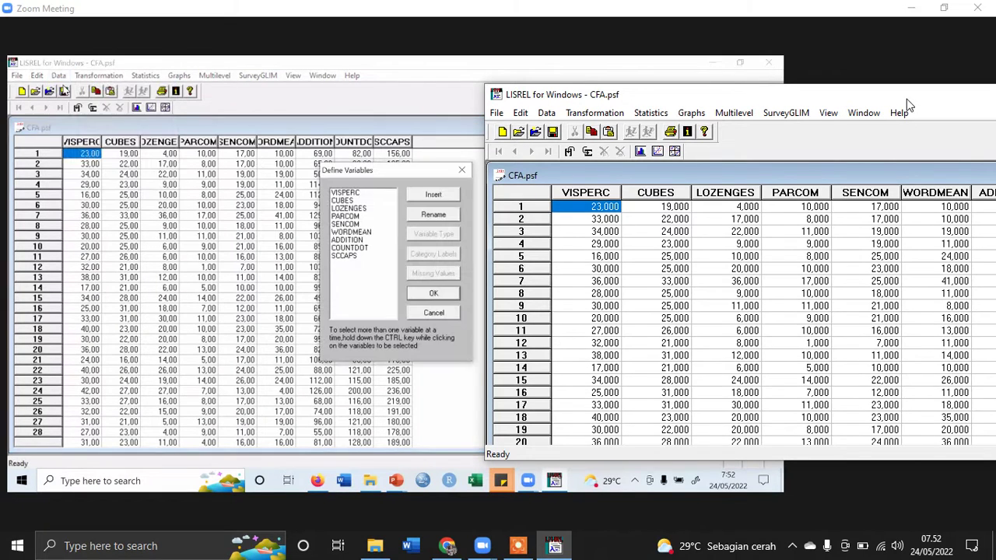
left_click_drag(951, 101, 995, 194)
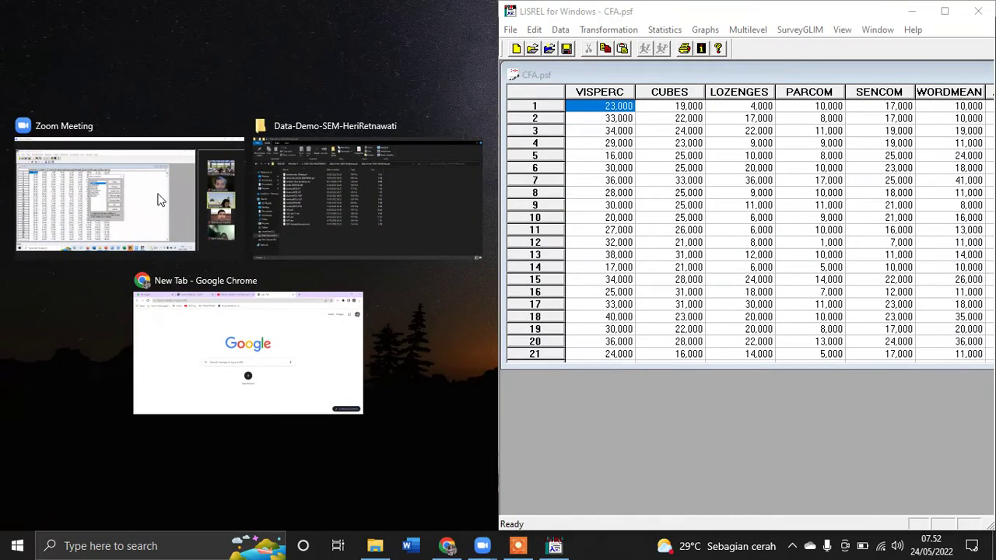
left_click(158, 200)
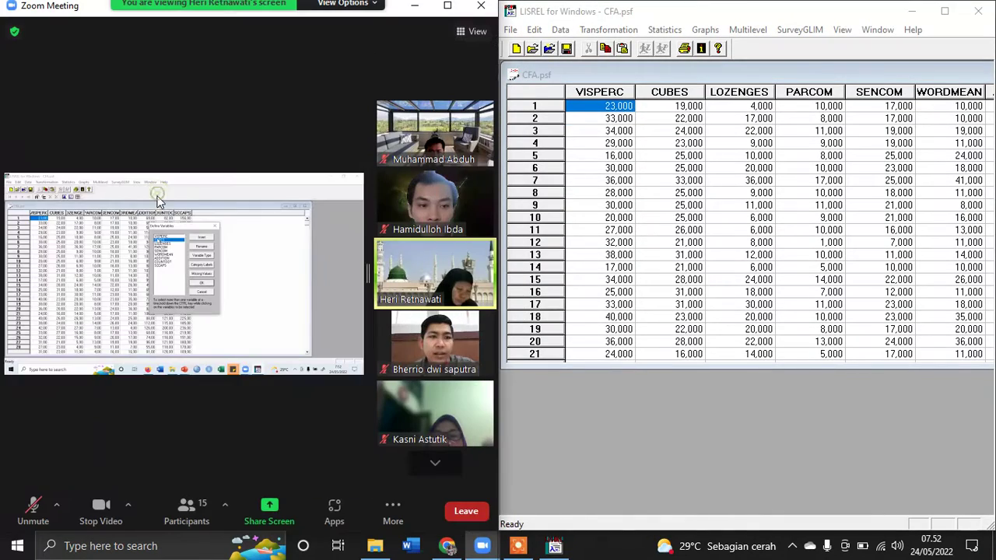
left_click(912, 11)
left_click(447, 5)
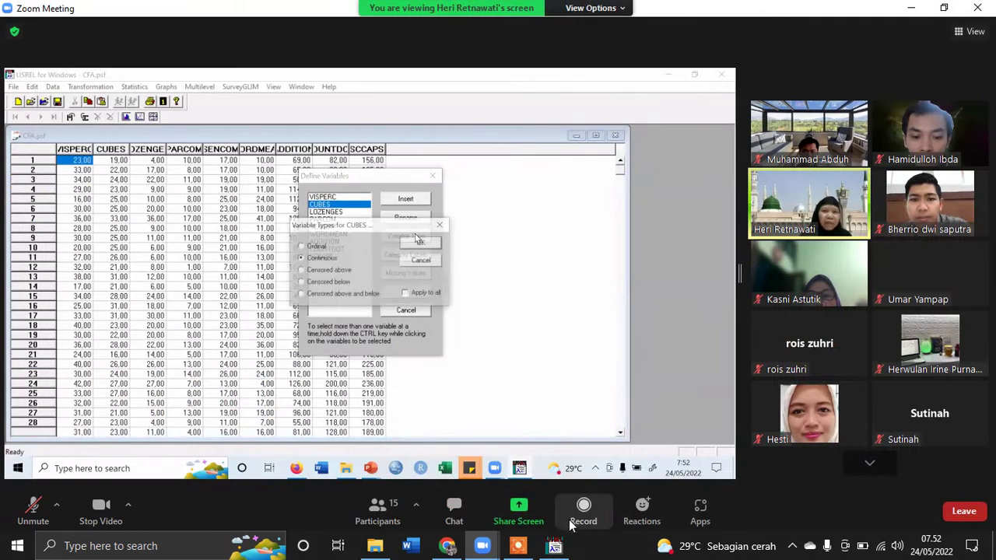
Switch to LISREL, maximize its window, and look through the rows of the CFA data.
mouse_move(554, 547)
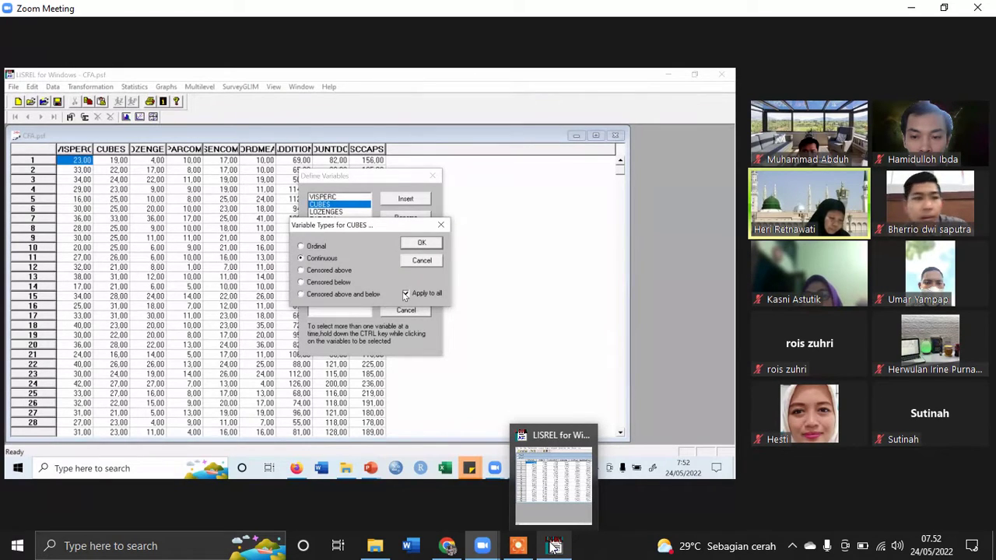
left_click(554, 547)
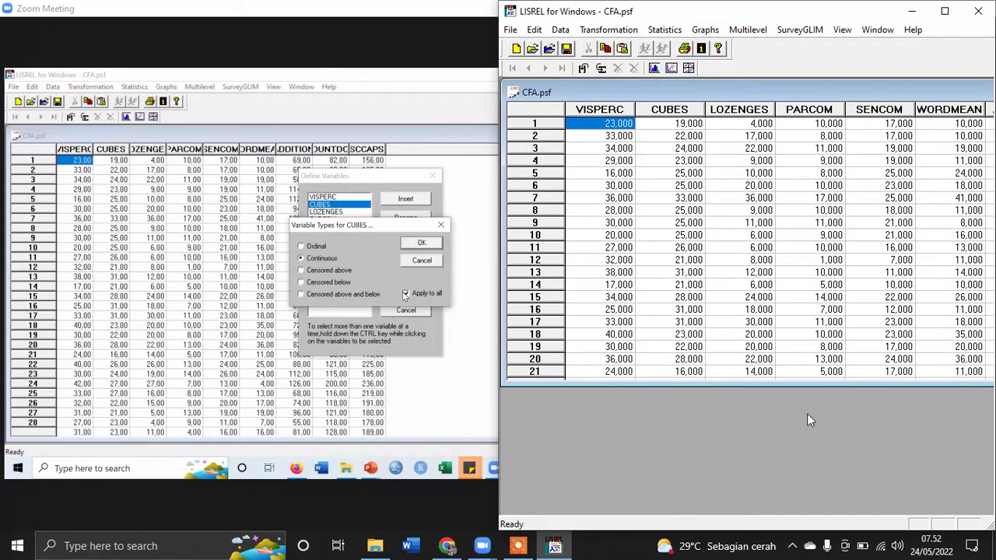
left_click(945, 11)
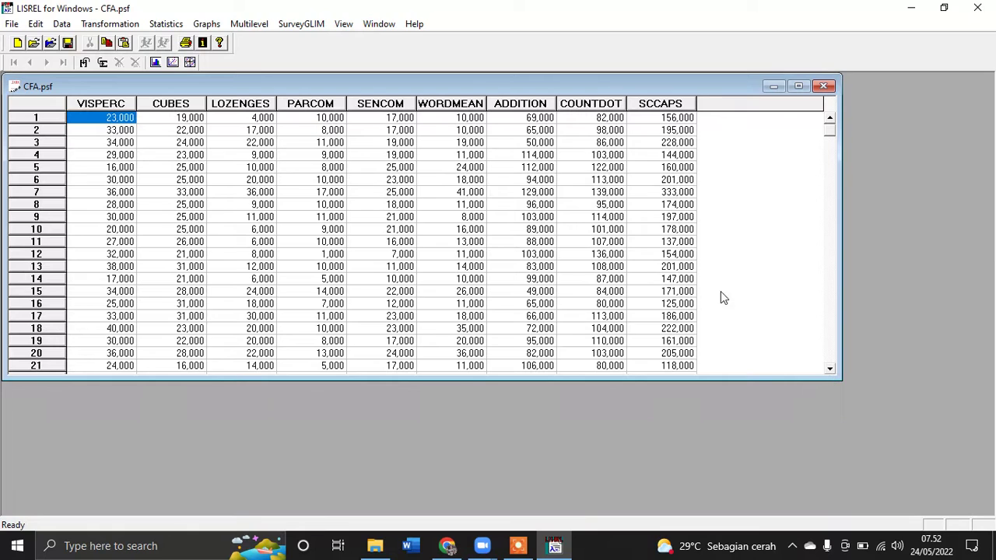
left_click_drag(834, 126, 833, 160)
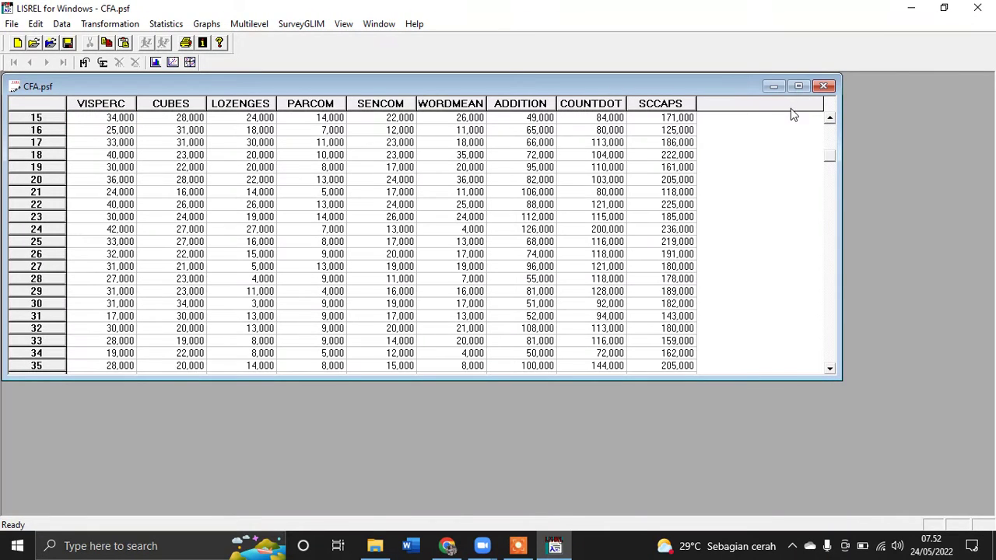
Switch to the Zoom meeting and follow the presenter's demonstration of applying the Continuous type to all variables.
mouse_move(483, 546)
left_click(520, 449)
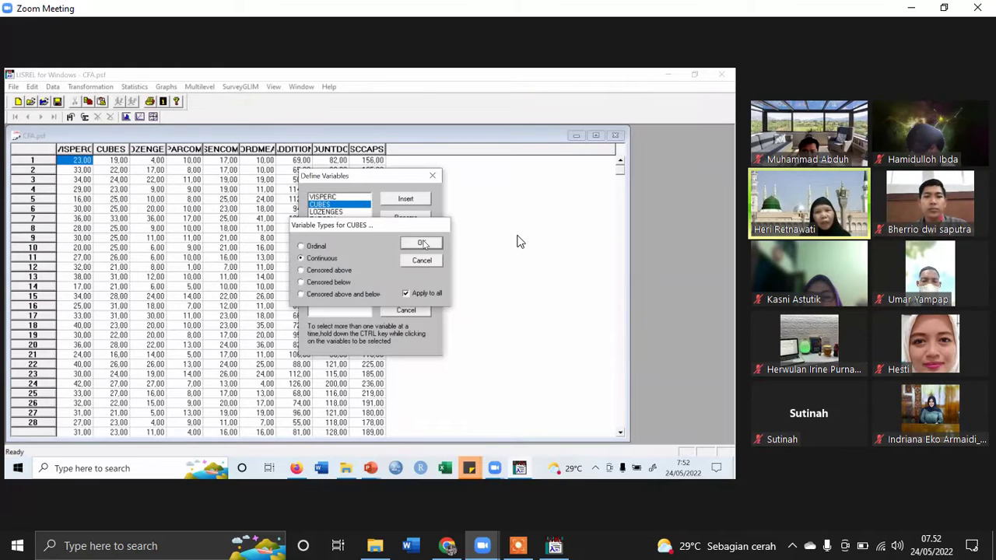
key("Return")
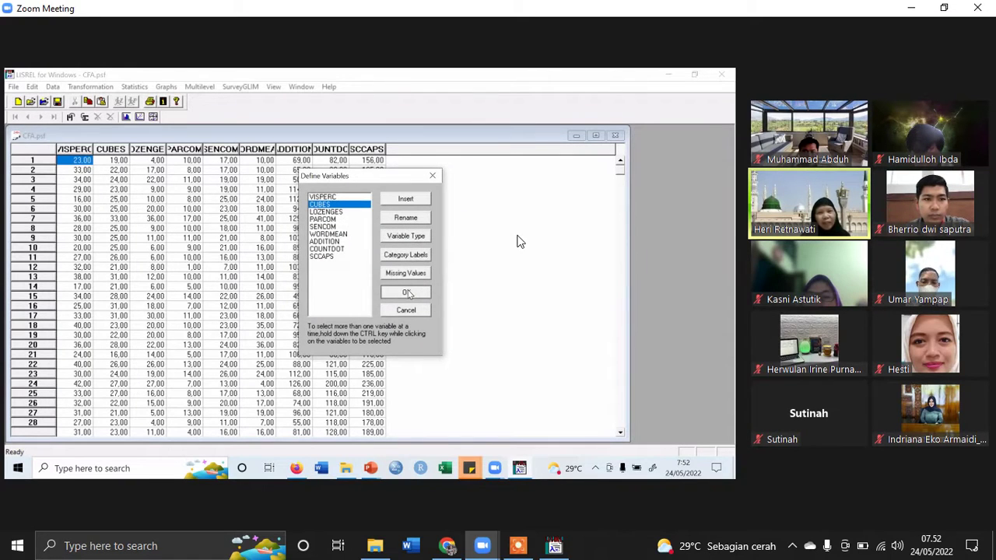
left_click(406, 293)
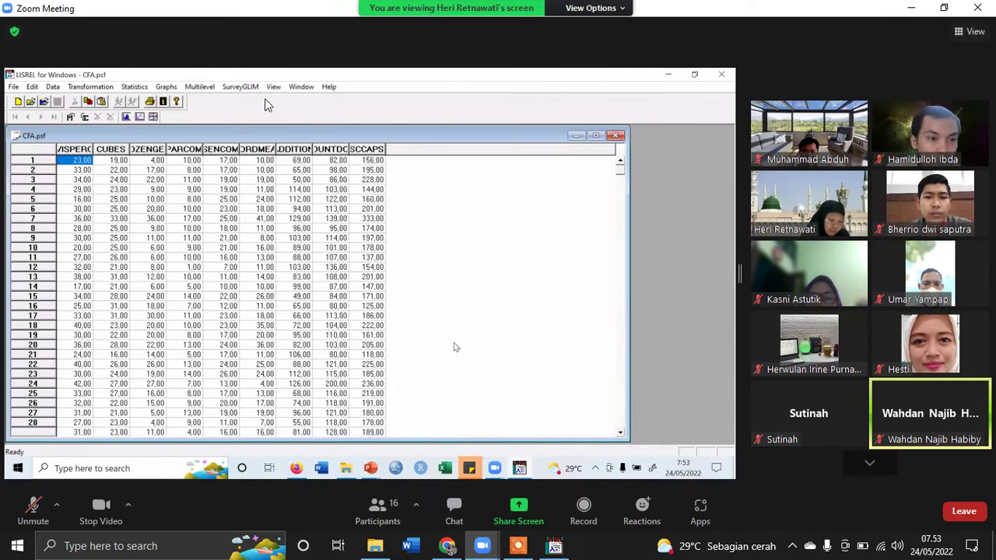
Switch to LISREL, save the CFA data, and restore its window to a smaller size beside the presenter's shared screen.
key("alt+Tab")
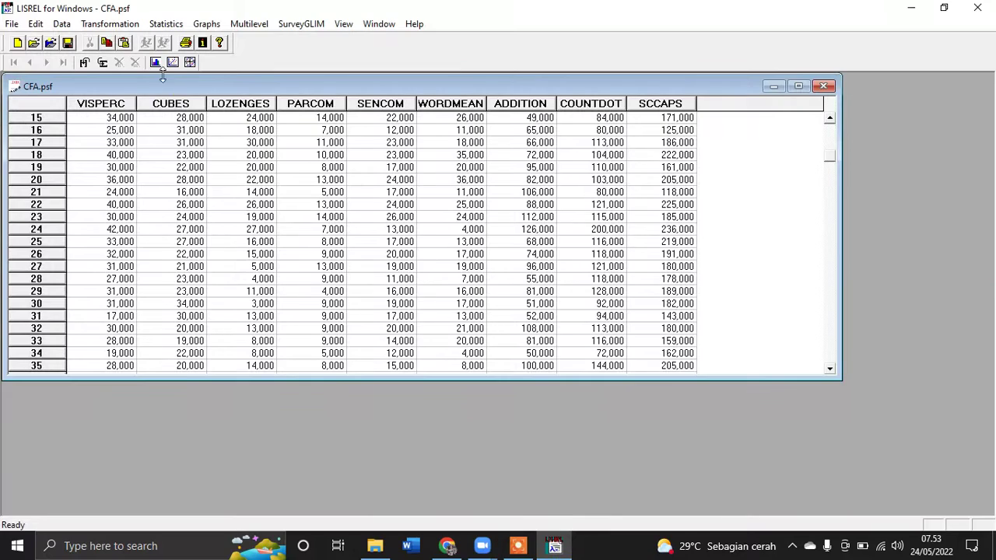
left_click(69, 42)
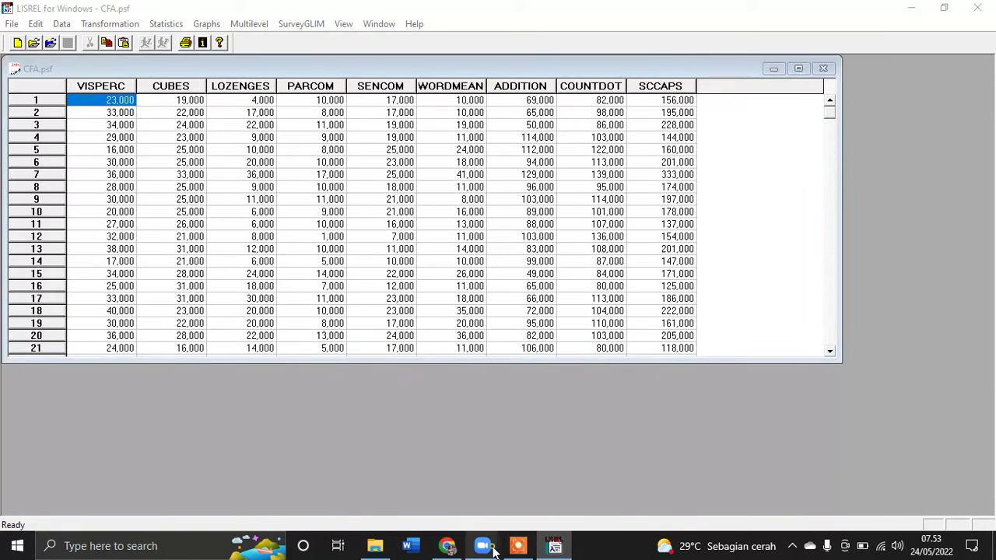
left_click(483, 545)
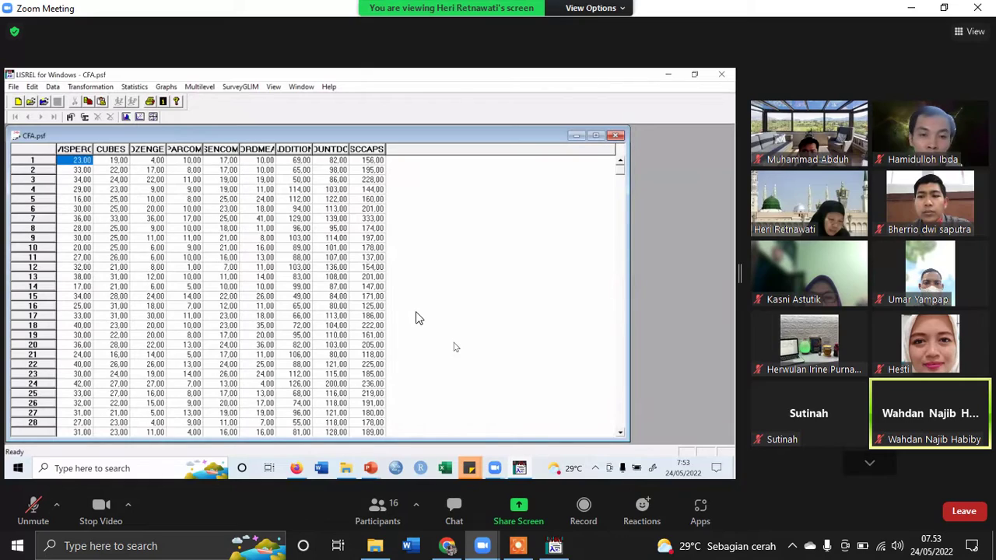
left_click(554, 545)
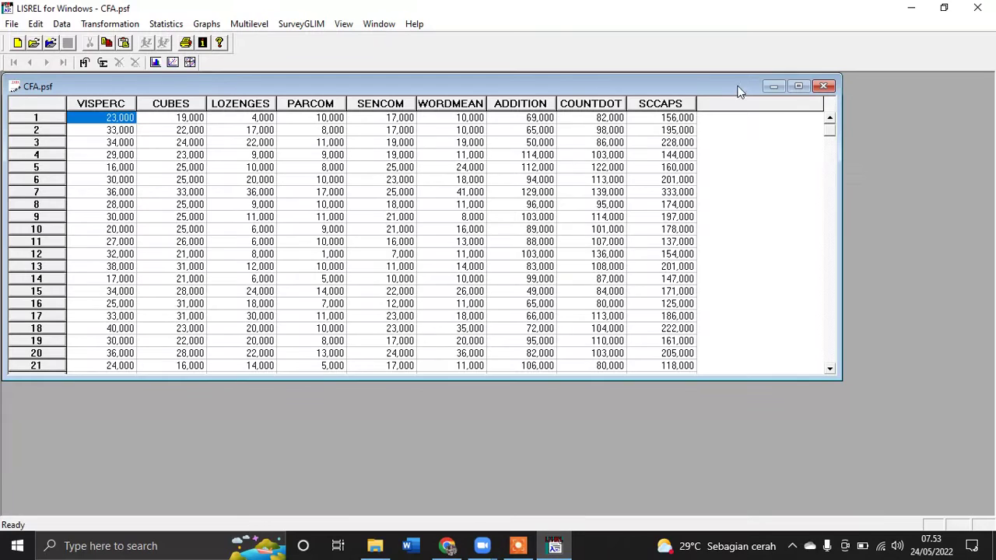
left_click(944, 8)
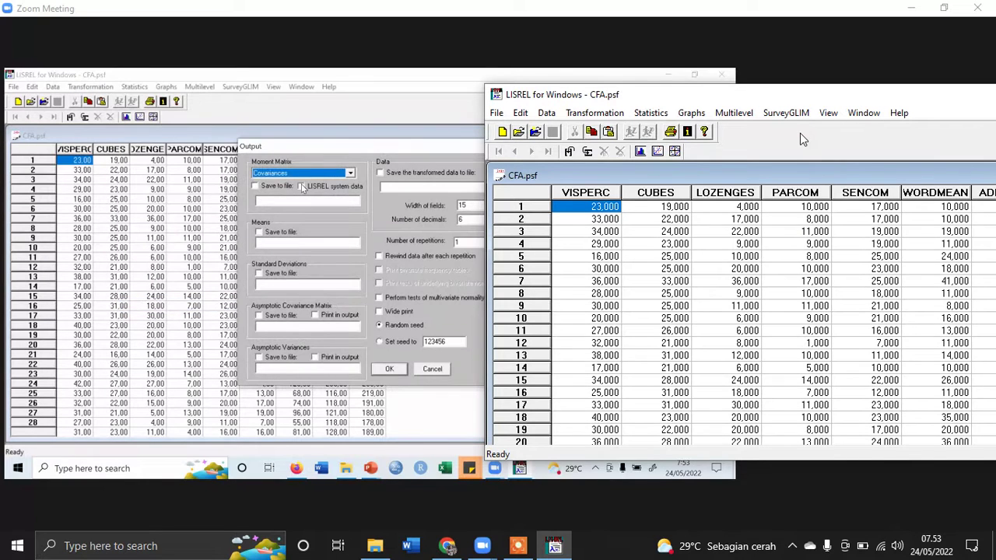
left_click(646, 114)
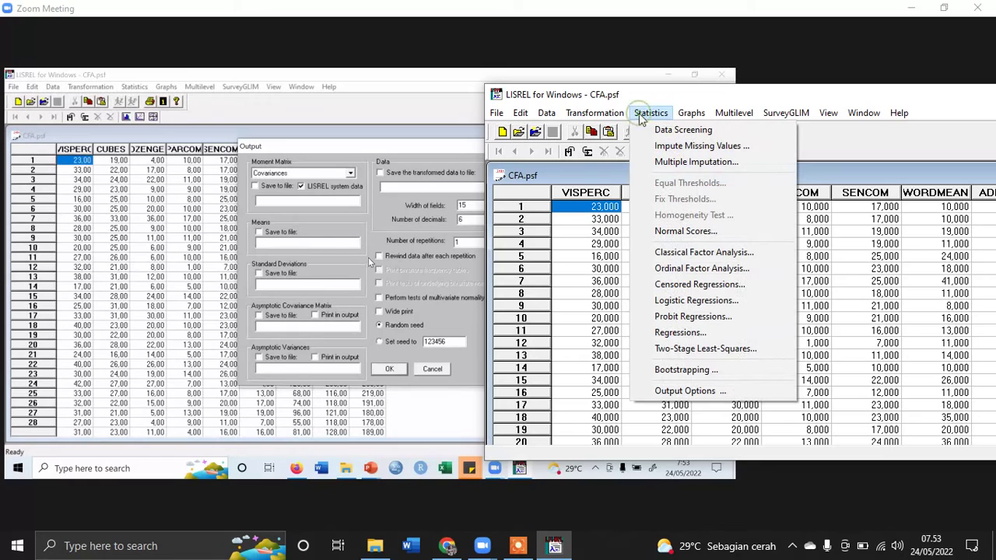
left_click(734, 390)
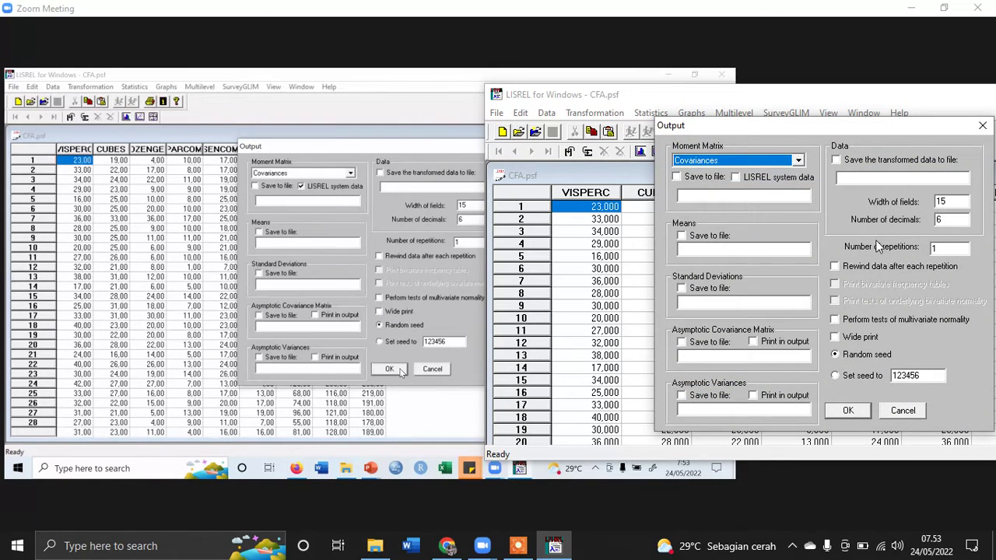
left_click(798, 160)
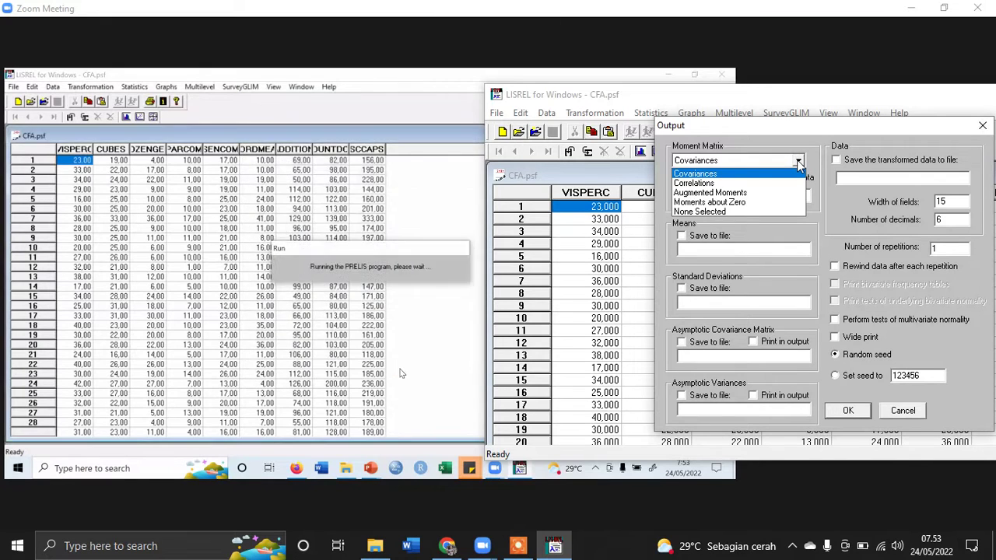
left_click(797, 161)
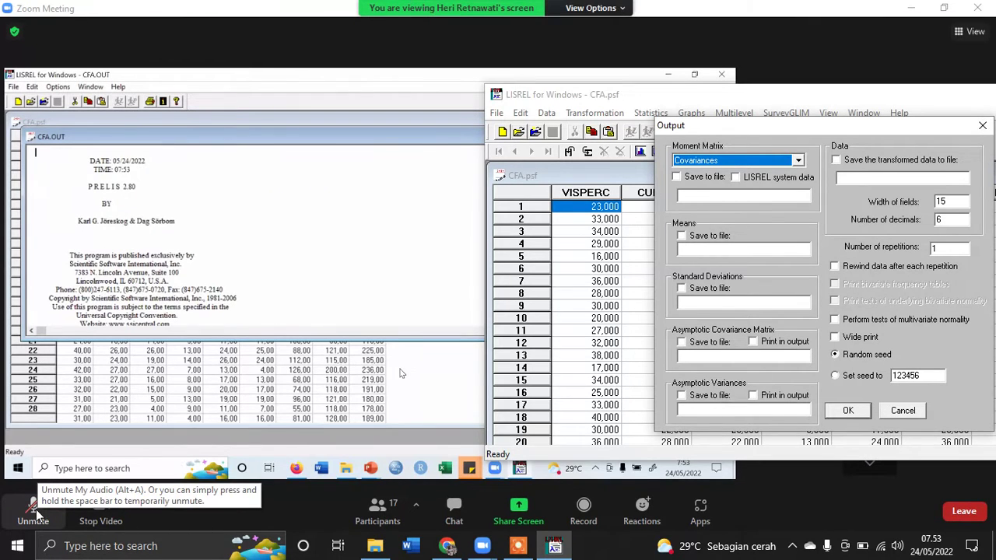
left_click(33, 512)
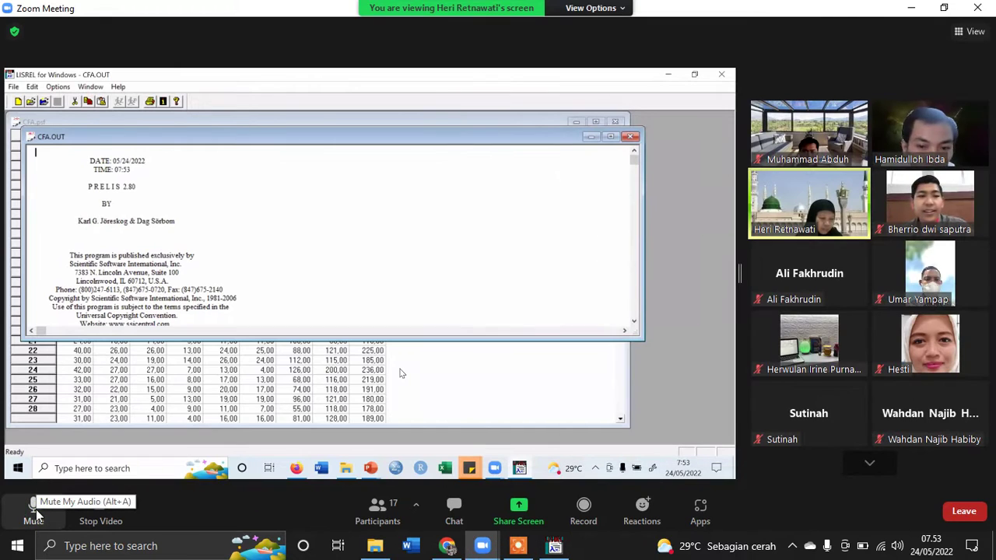
left_click(34, 512)
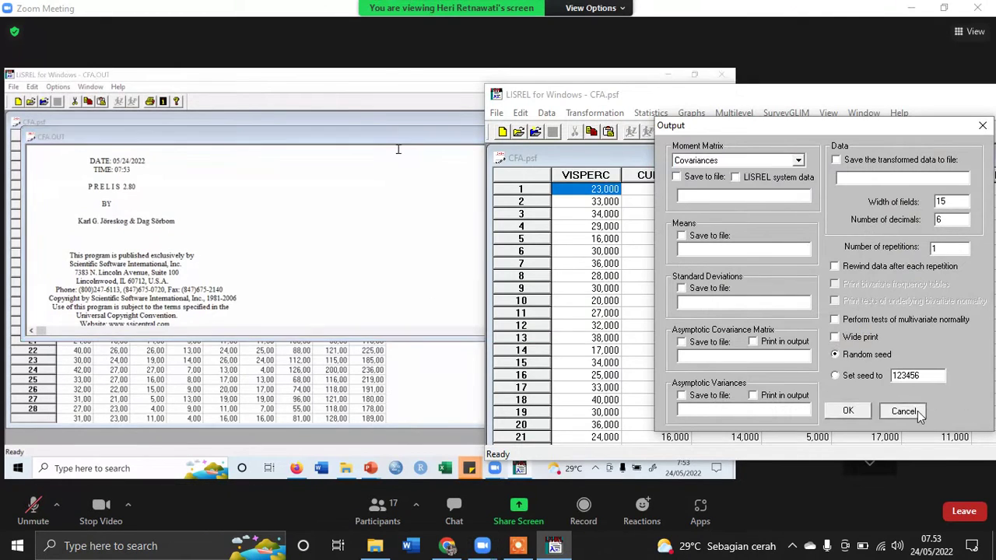
left_click(903, 411)
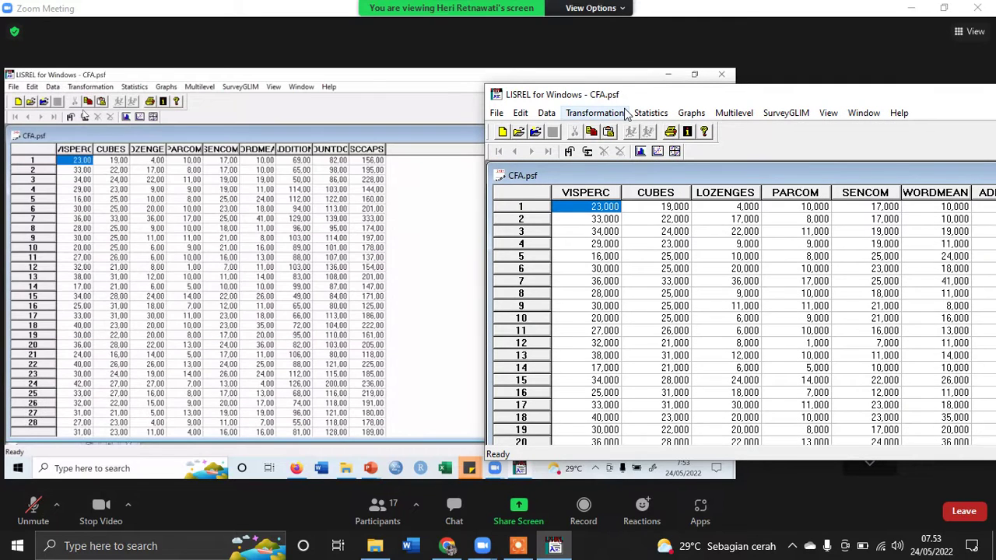
In the statistics output options, keep the Covariances moment matrix, enable LISREL system data, and run PRELIS.
left_click(649, 113)
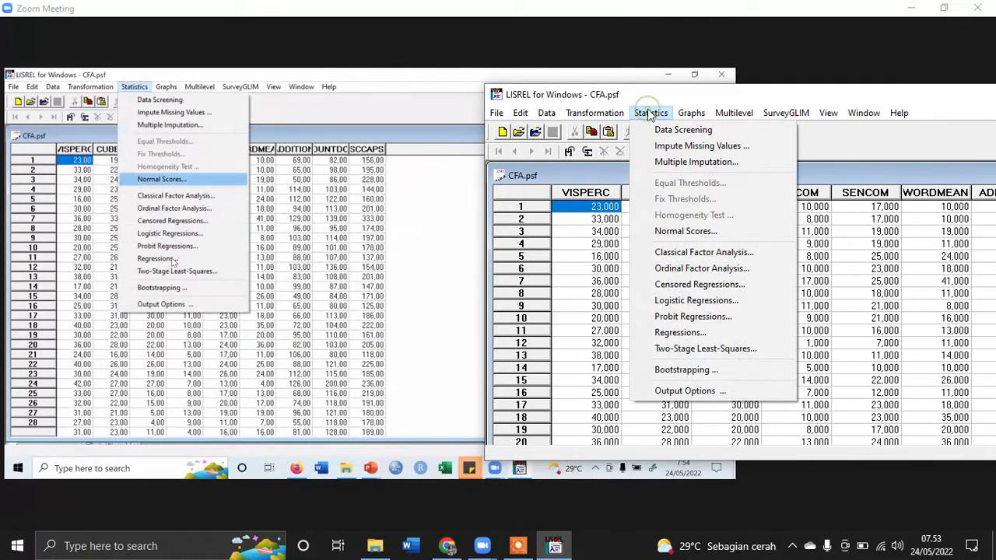
left_click(683, 391)
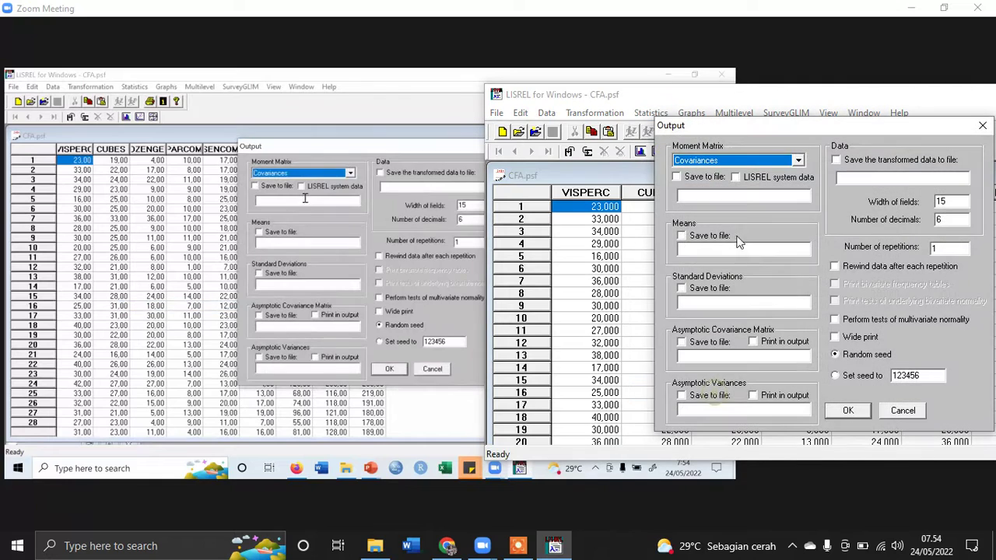
left_click(735, 179)
left_click(848, 411)
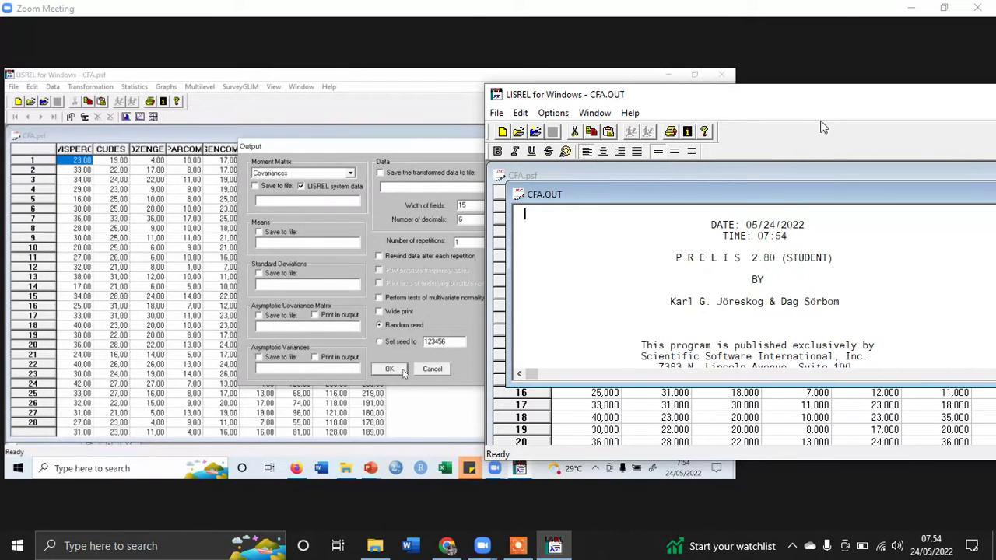
Reposition the CFA.psf data window inside LISREL and bring the CFA.OUT output window back to the front.
left_click(767, 174)
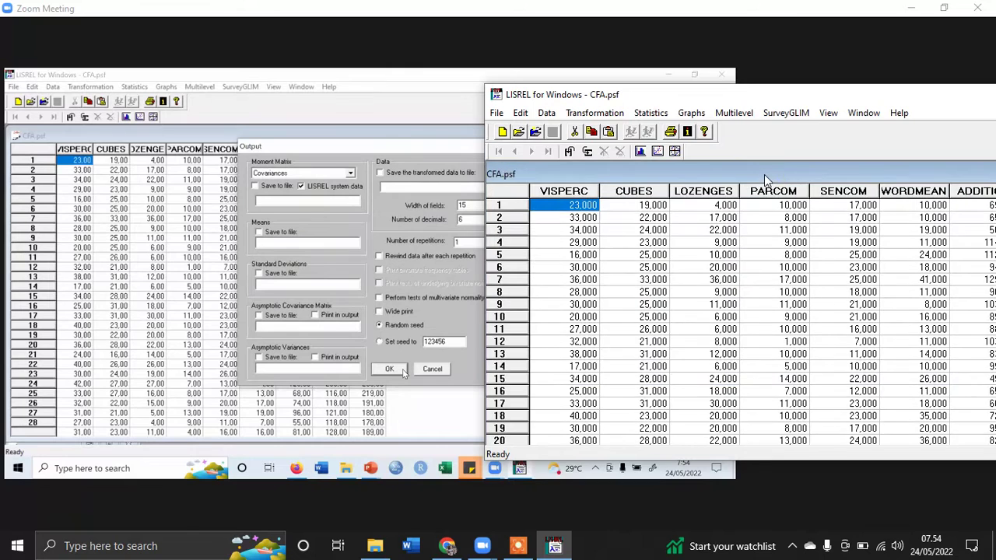
left_click_drag(767, 174, 809, 201)
left_click(515, 247)
mouse_move(104, 498)
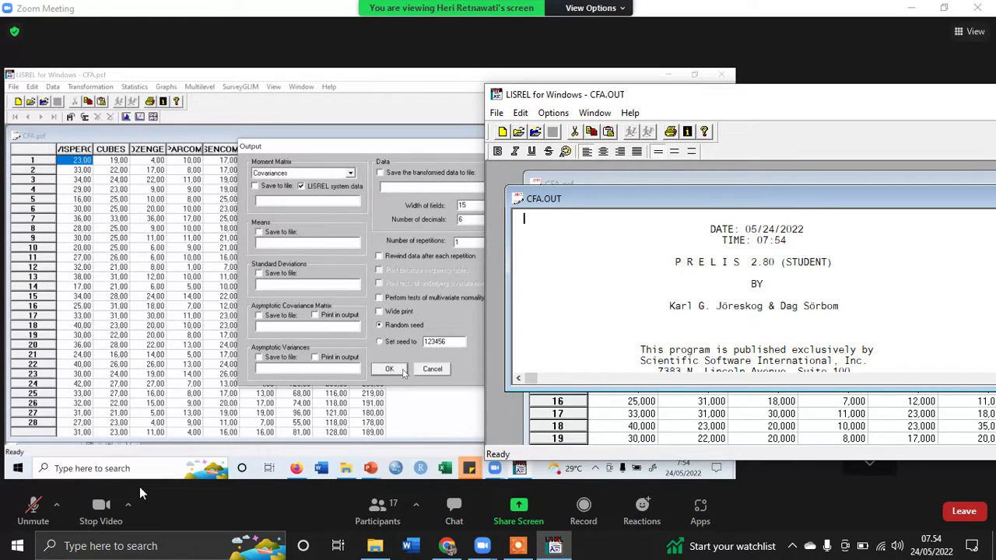
Return to LISREL from the Zoom meeting and create a new Path Diagram document.
left_click(33, 507)
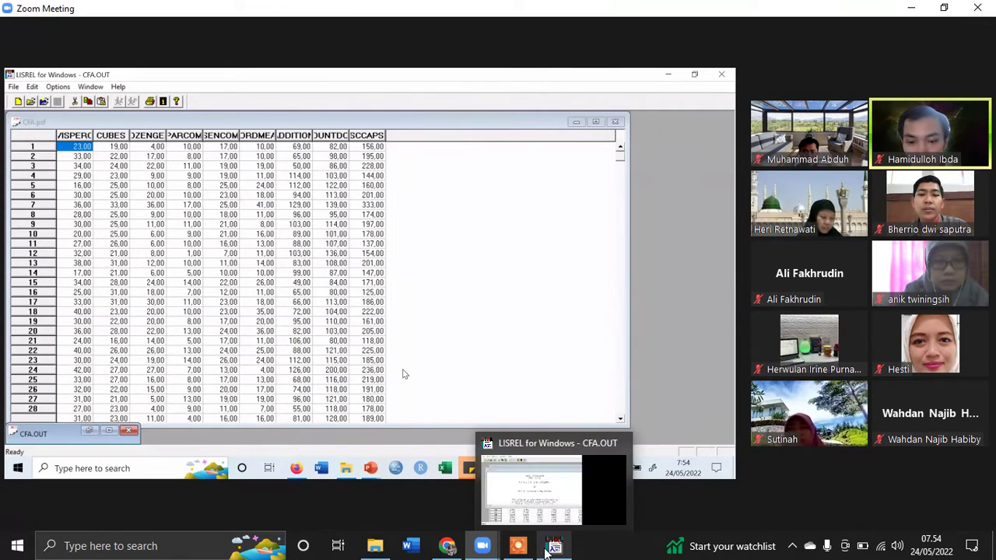
left_click(554, 490)
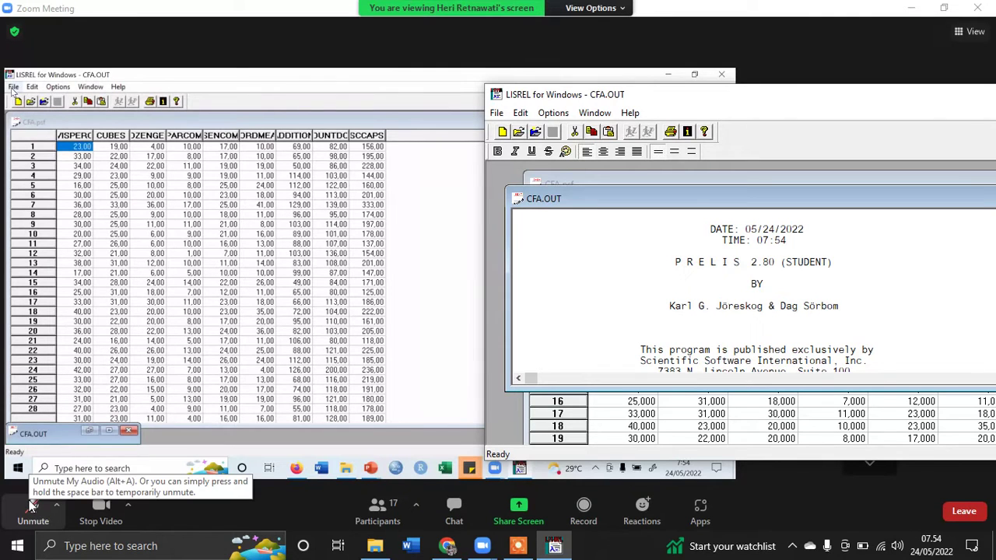
left_click(495, 115)
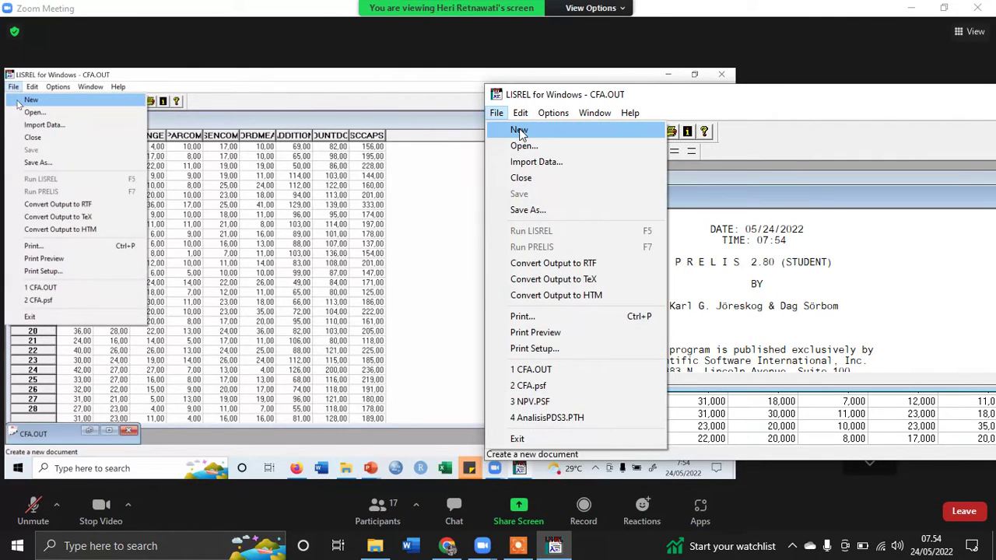
left_click(518, 130)
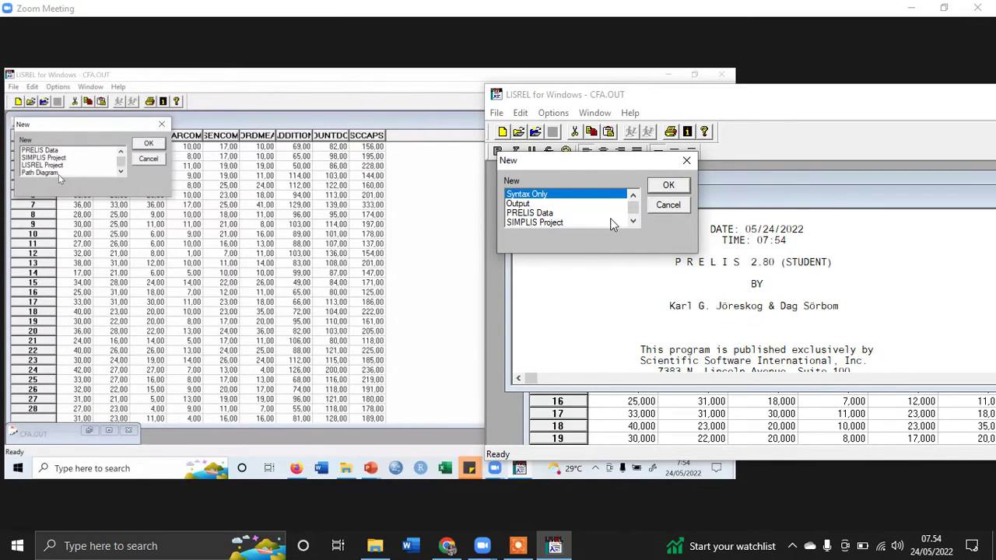
left_click(632, 221)
left_click(633, 221)
left_click(584, 223)
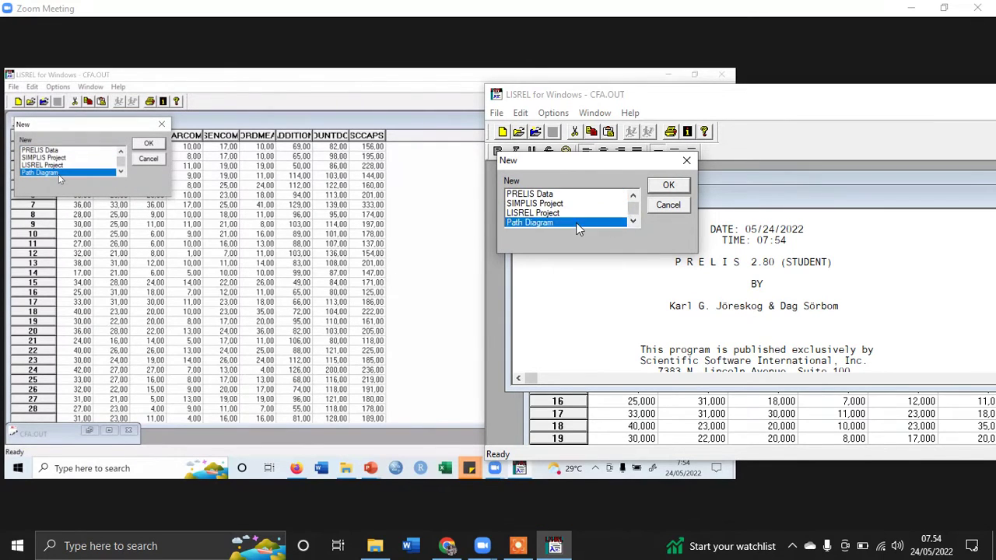
left_click(668, 187)
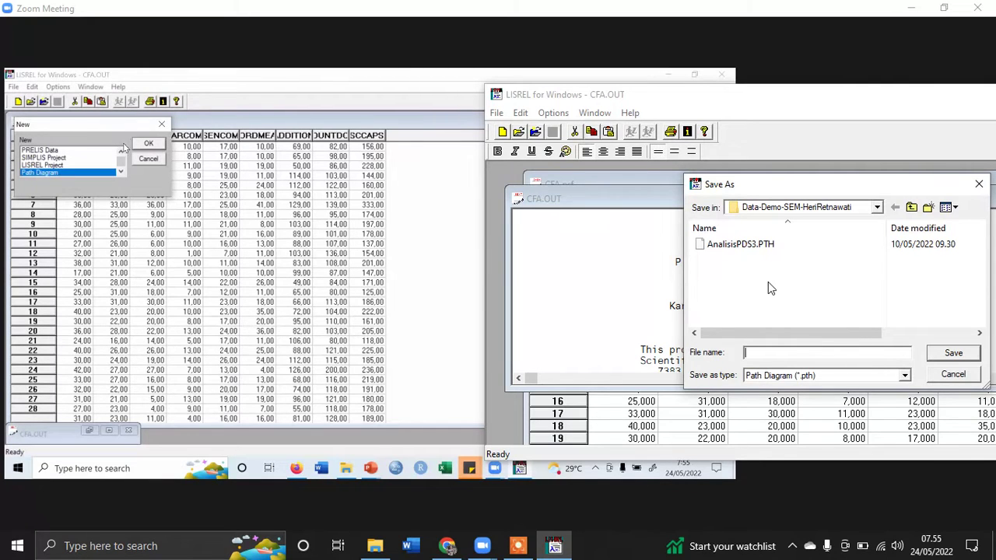
Switch to the Zoom meeting, unmute the microphone to speak, and mute it again.
left_click(19, 521)
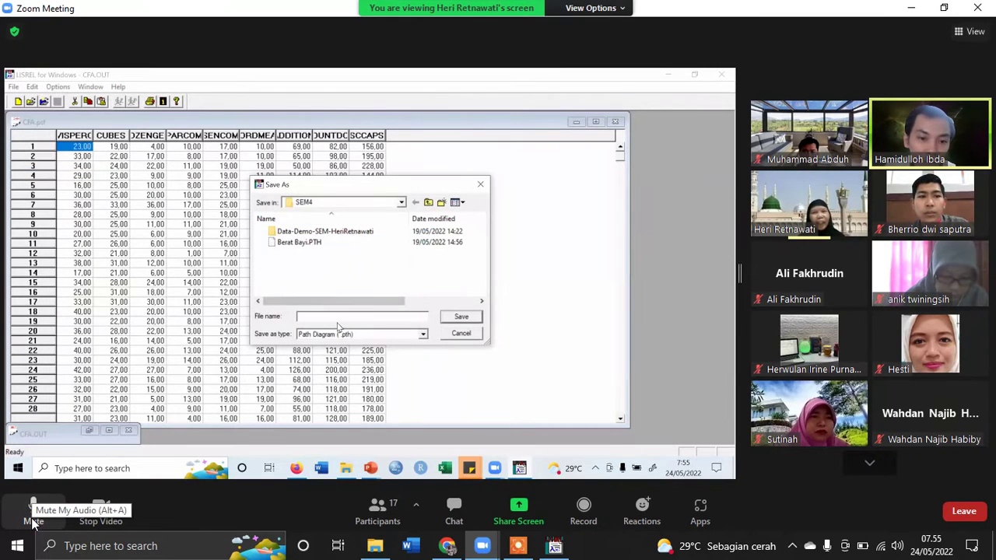
left_click(32, 521)
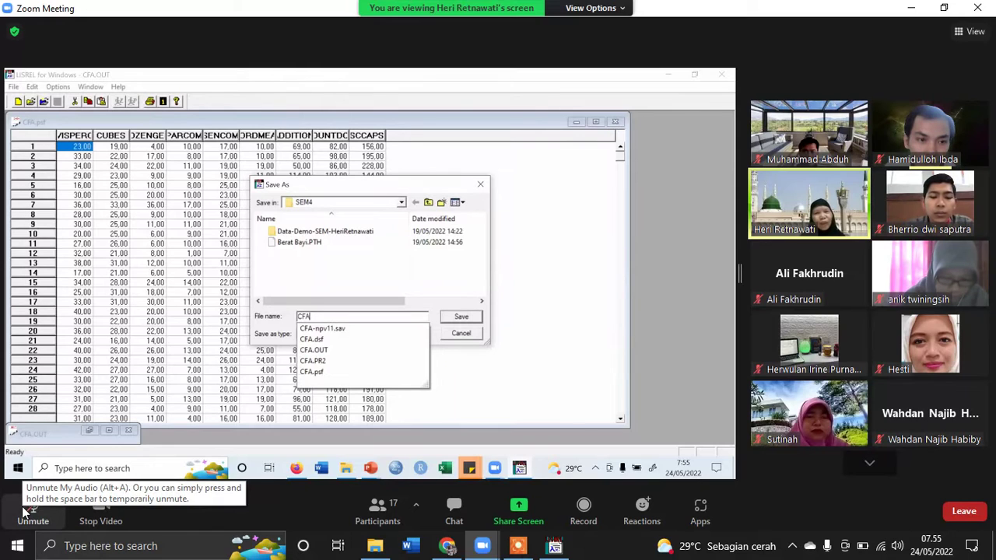
left_click(24, 513)
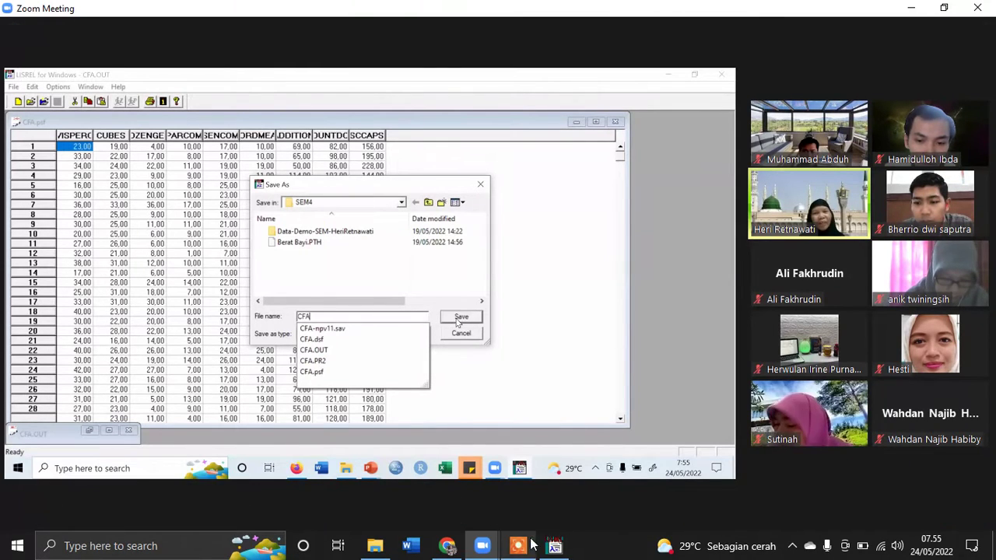
Switch to LISREL and save the new path diagram as CFA in the current data folder.
left_click(554, 546)
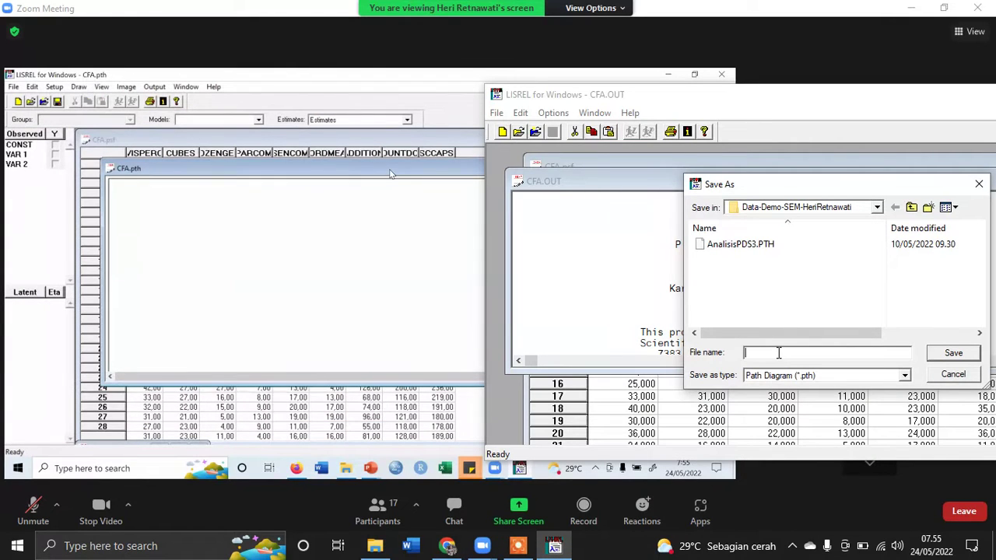
type("CFA")
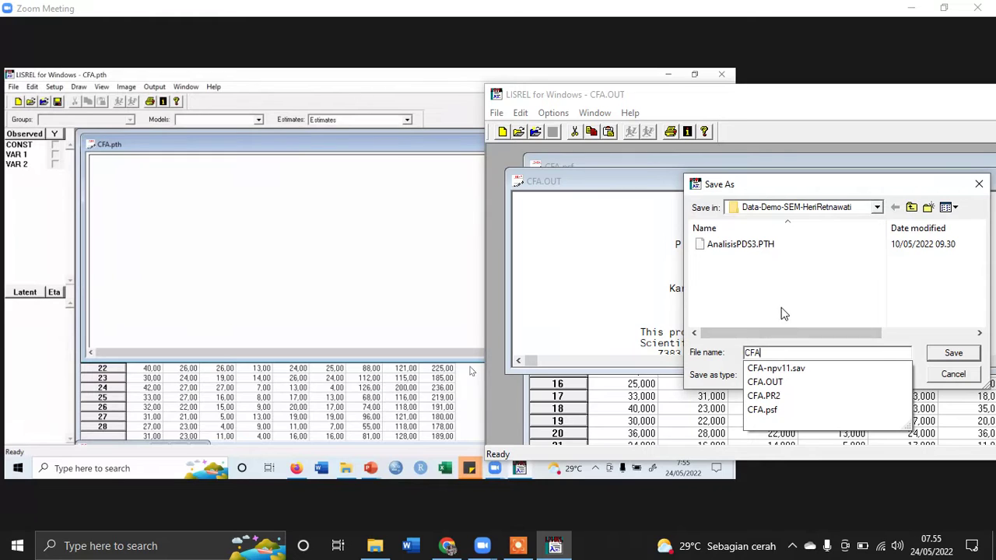
left_click(782, 308)
left_click(952, 354)
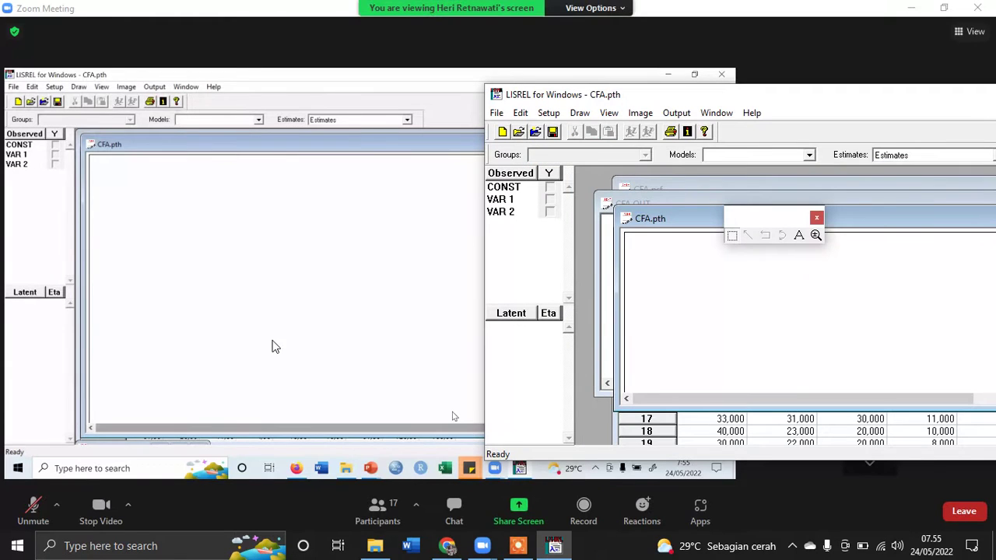
Unmute the microphone in Zoom, bring LISREL forward beside the presenter's screen, and mute the microphone again.
left_click(21, 516)
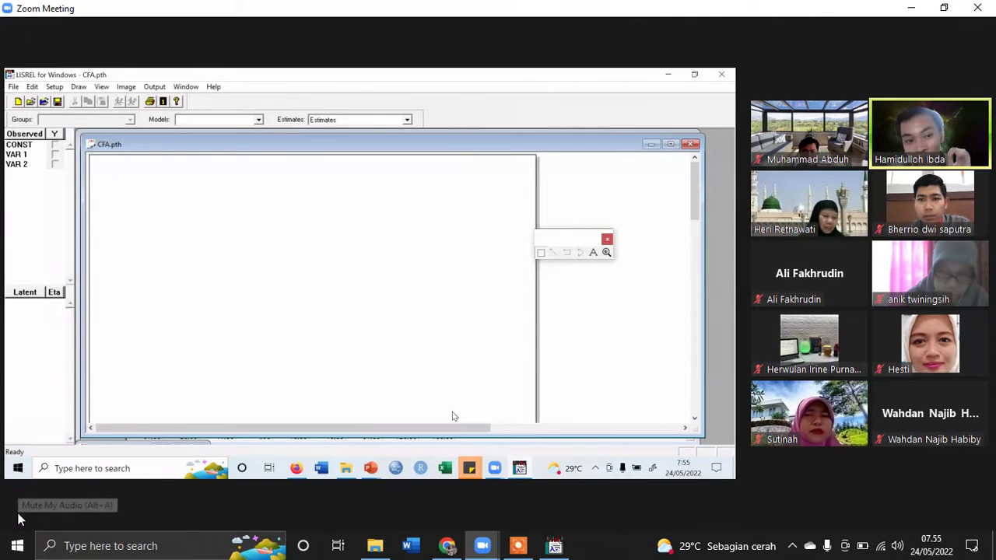
left_click(568, 549)
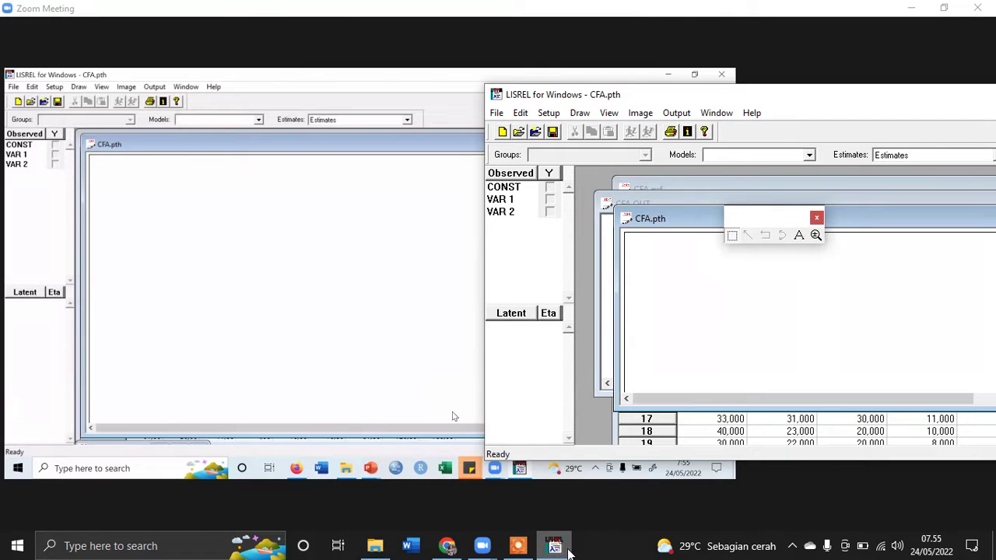
mouse_move(67, 488)
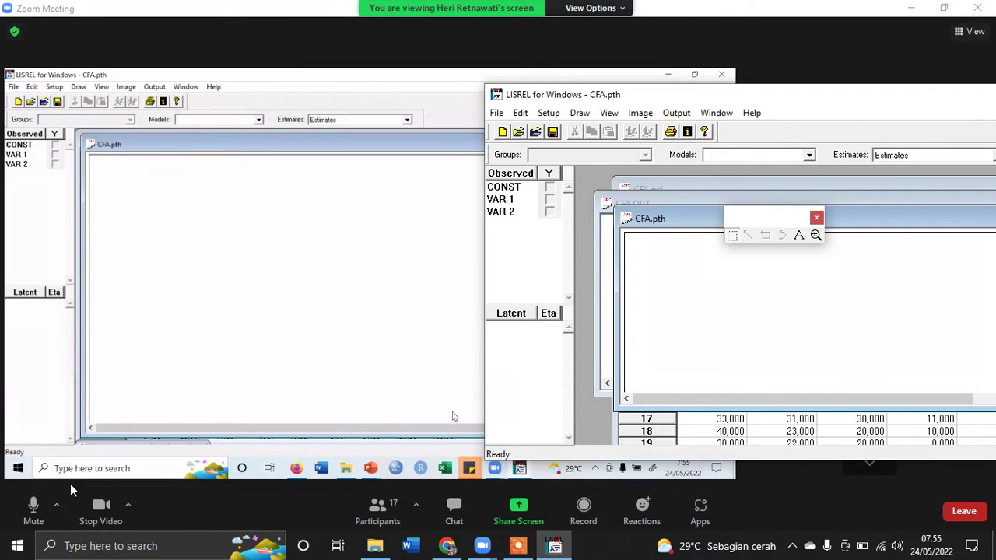
left_click(33, 507)
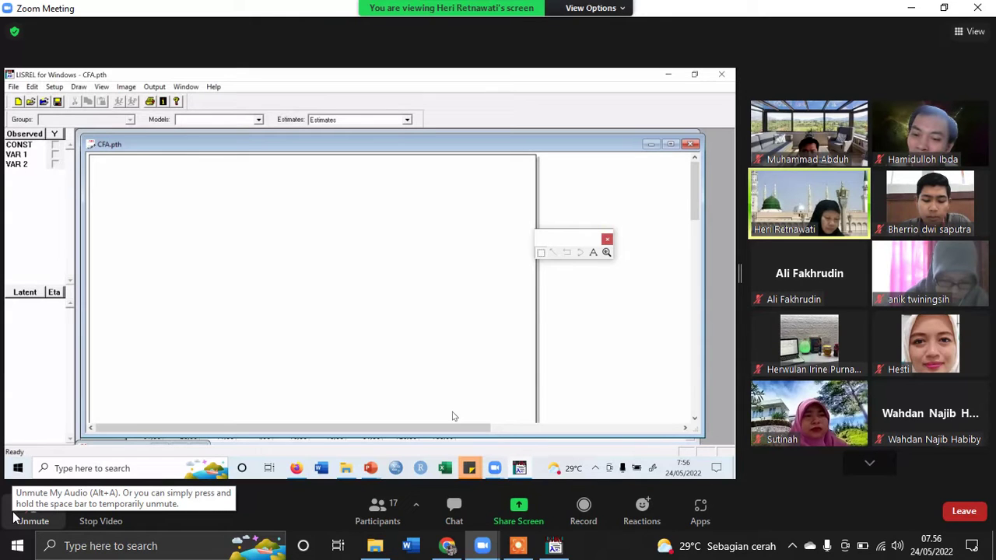
Look through the participant thumbnails in the Zoom meeting, return to the first set, and mute the microphone.
left_click(884, 467)
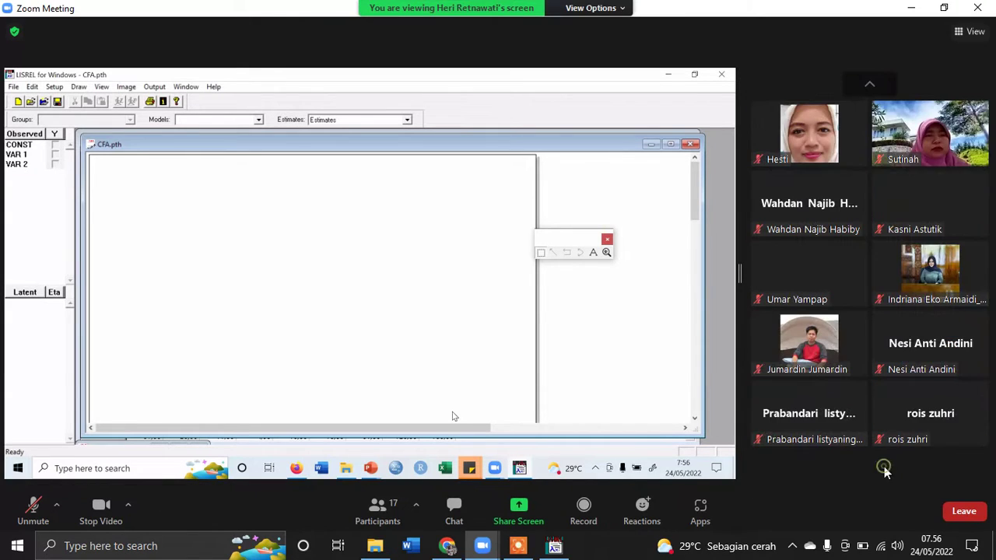
left_click(872, 81)
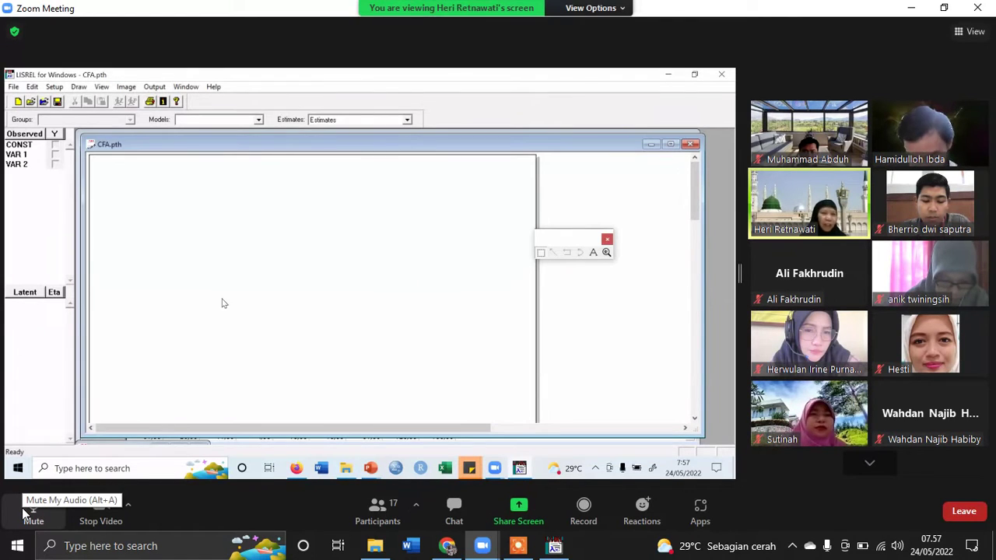
left_click(23, 514)
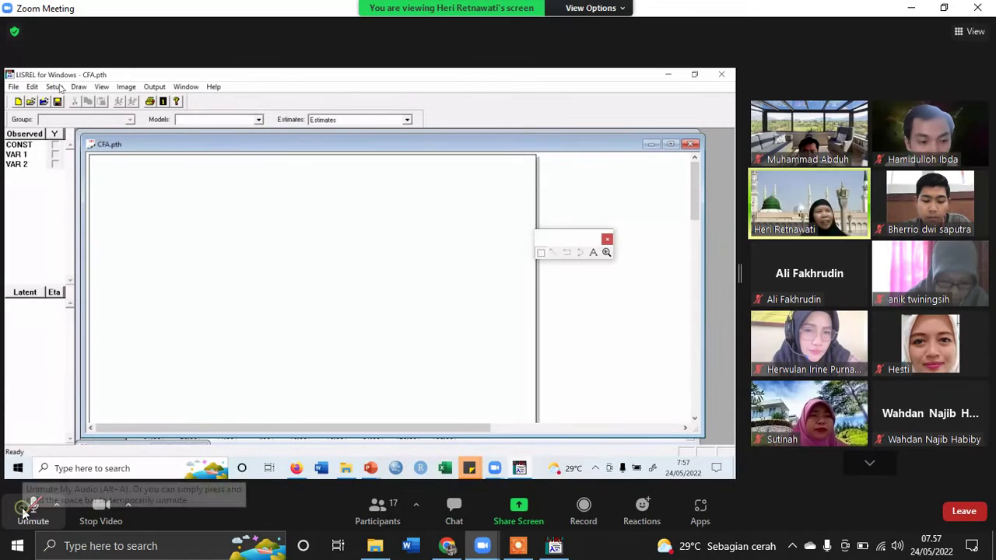
Switch to LISREL and open the variable labels setup for the CFA path diagram.
left_click(554, 545)
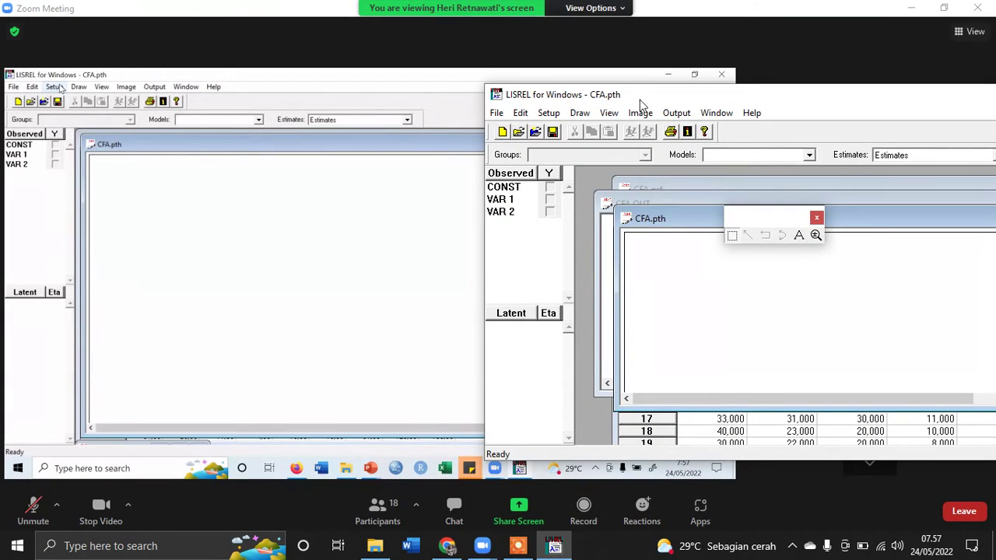
left_click(549, 114)
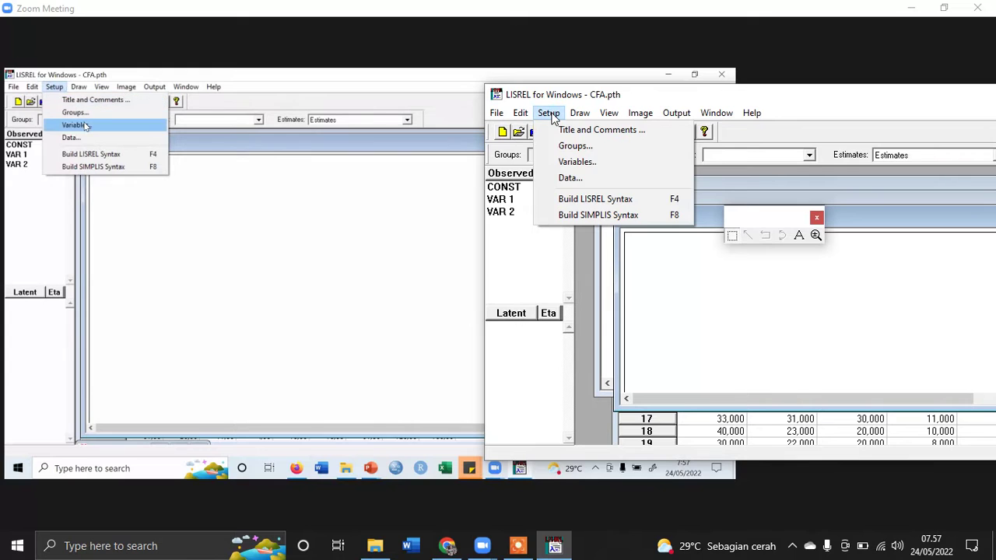
mouse_move(580, 114)
mouse_move(549, 114)
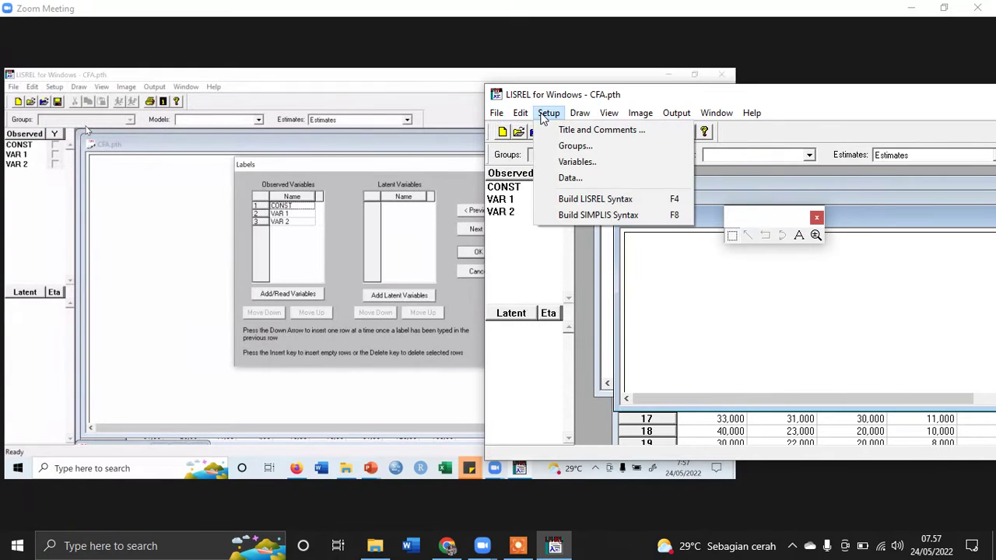
left_click(596, 162)
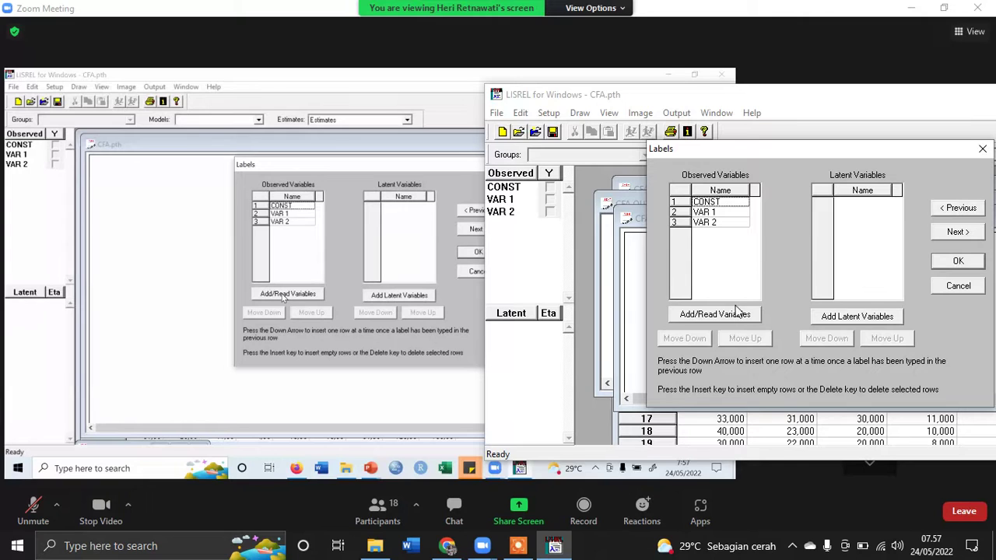
Try to read the observed variables from a LISREL system file named CFA in the current data folder.
left_click(731, 319)
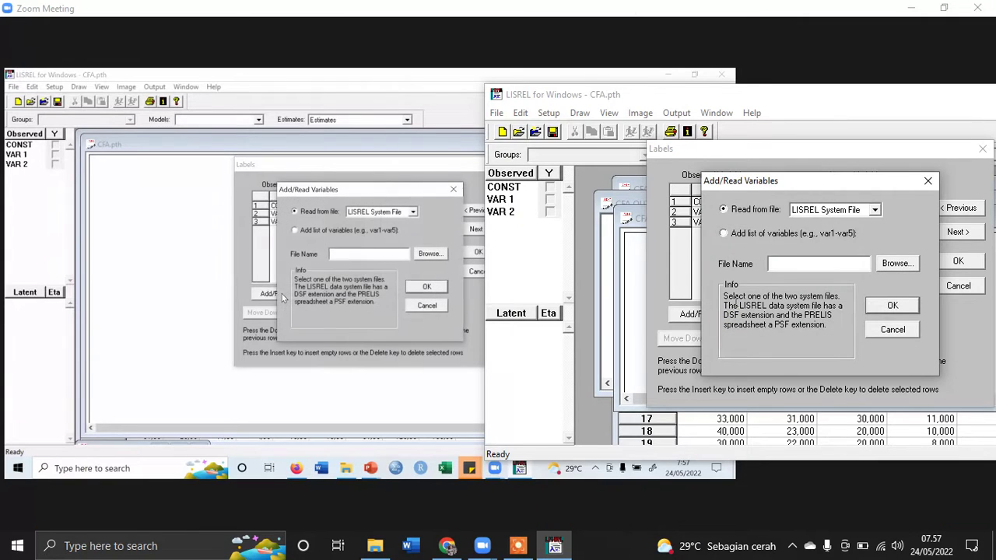
left_click(889, 264)
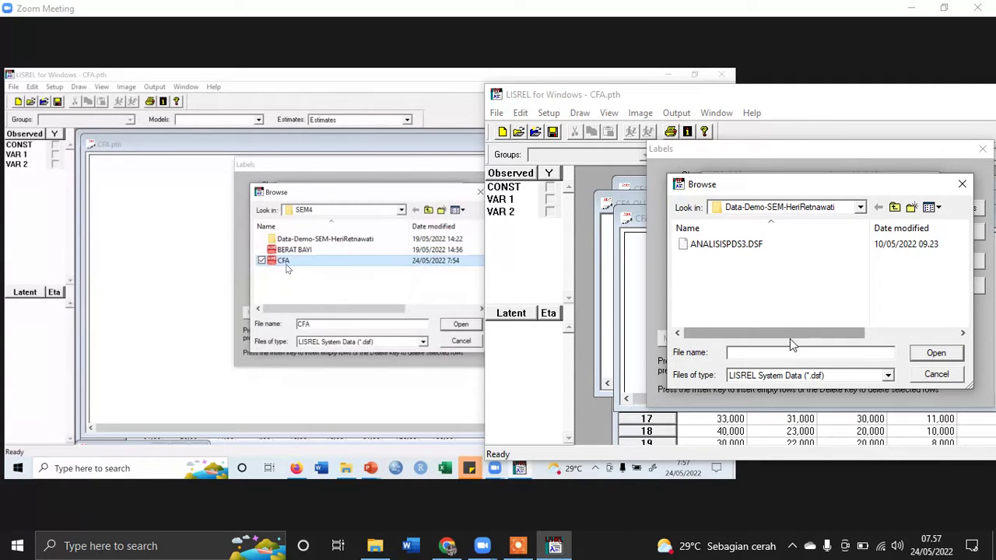
type("CFA")
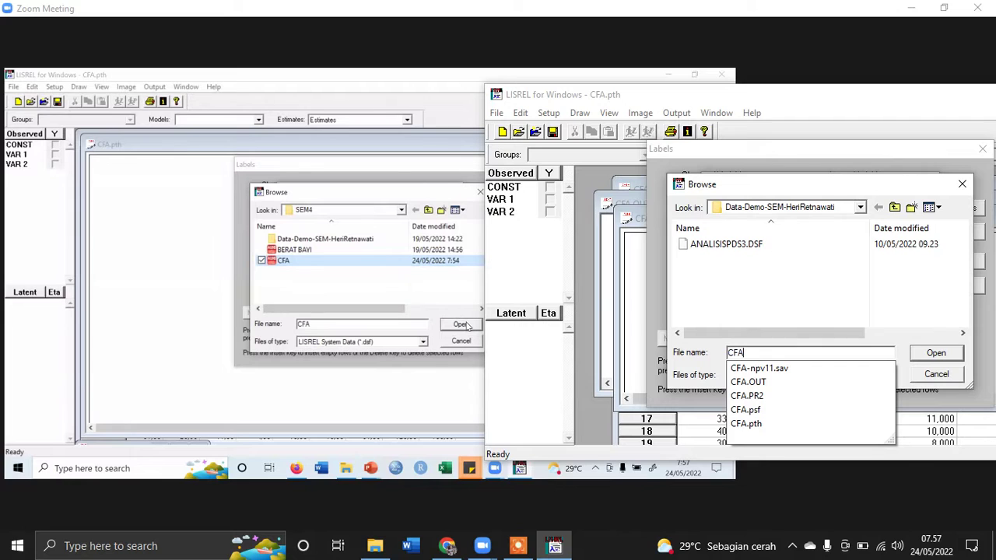
left_click(810, 292)
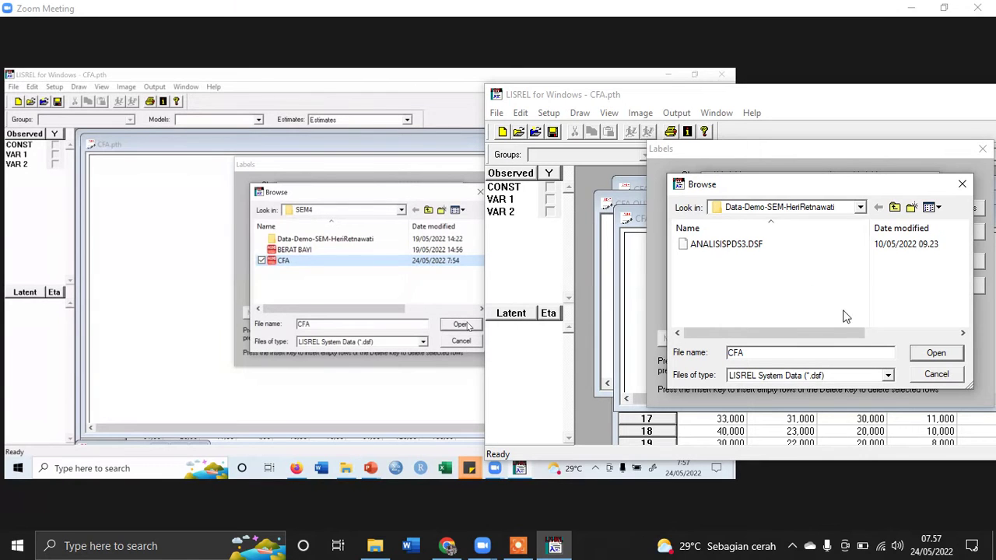
left_click(937, 355)
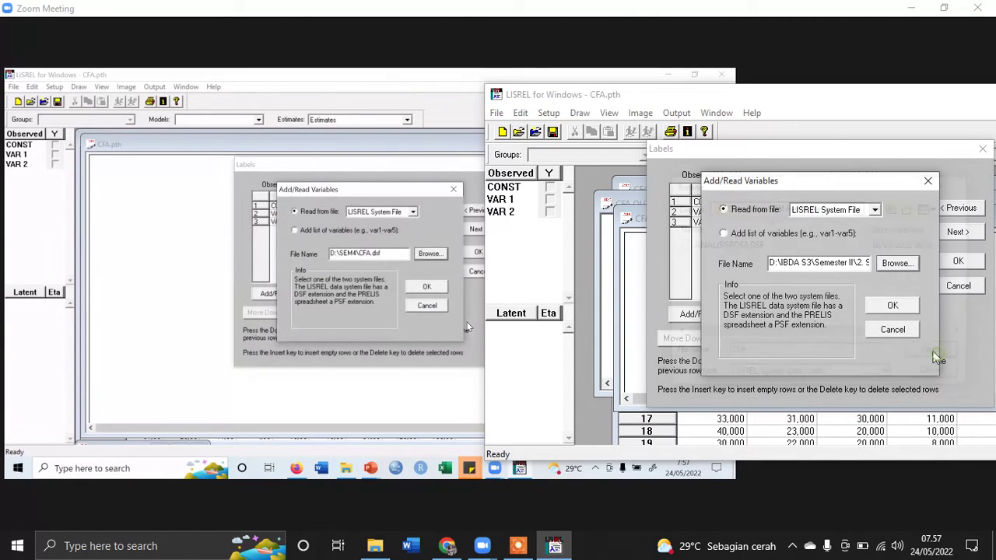
left_click(895, 306)
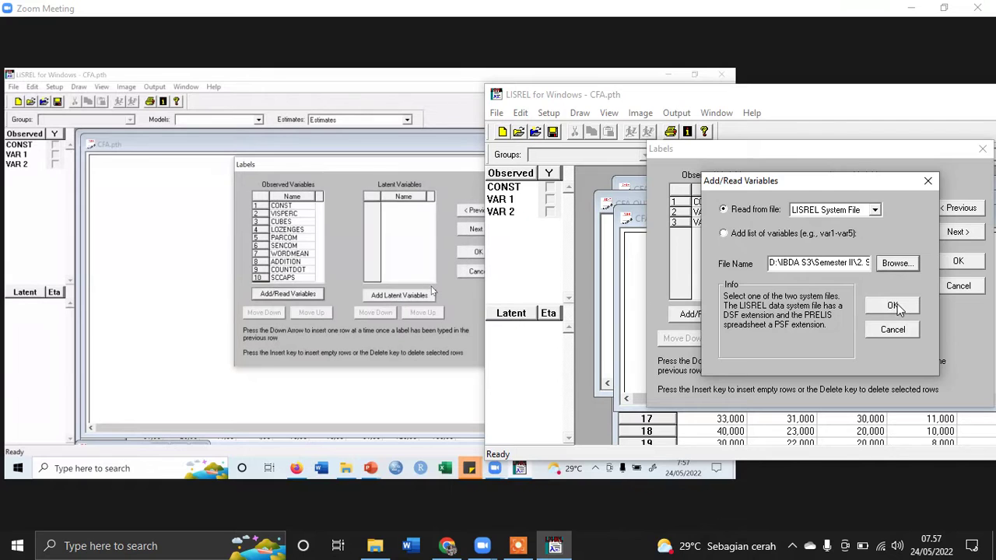
left_click(861, 311)
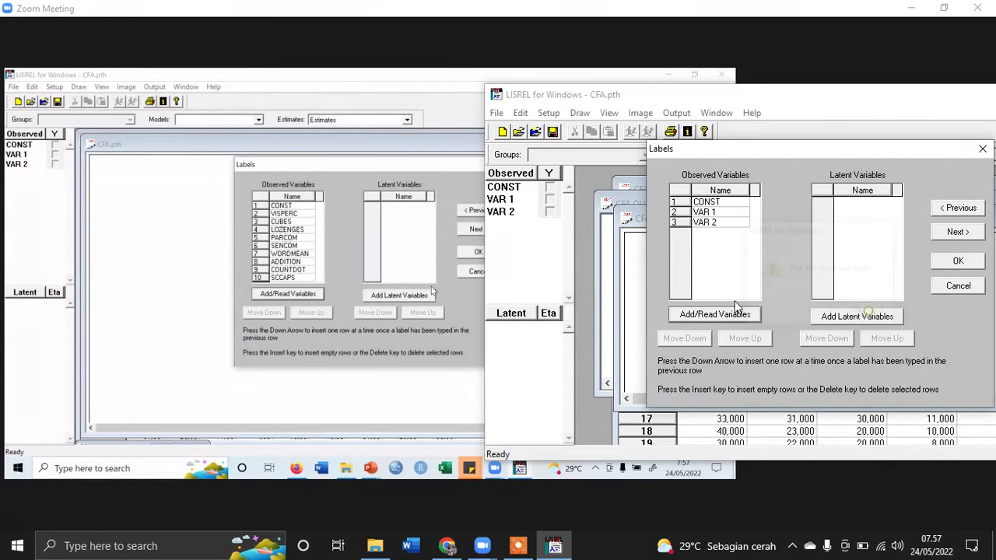
Unmute the microphone in the Zoom meeting and switch back to LISREL.
left_click(33, 508)
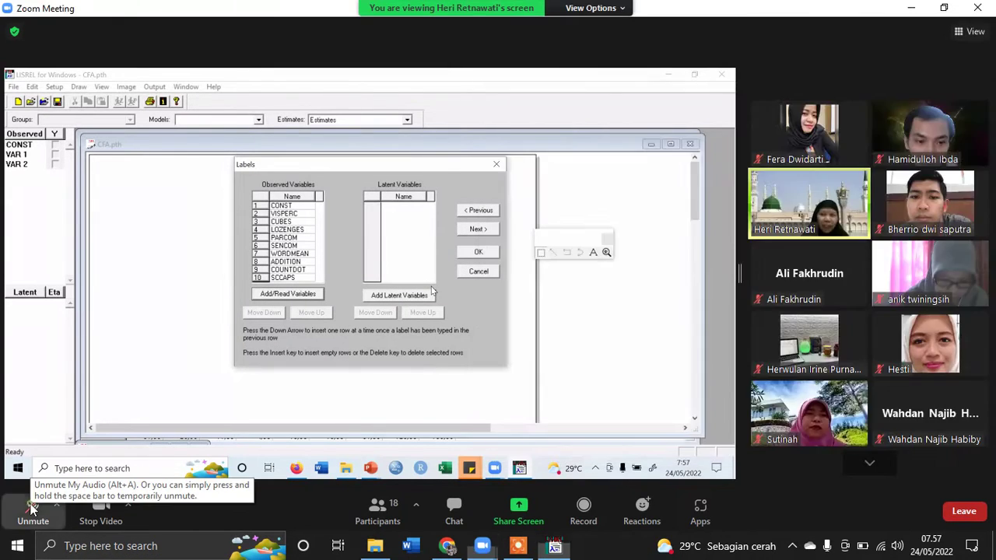
left_click(554, 545)
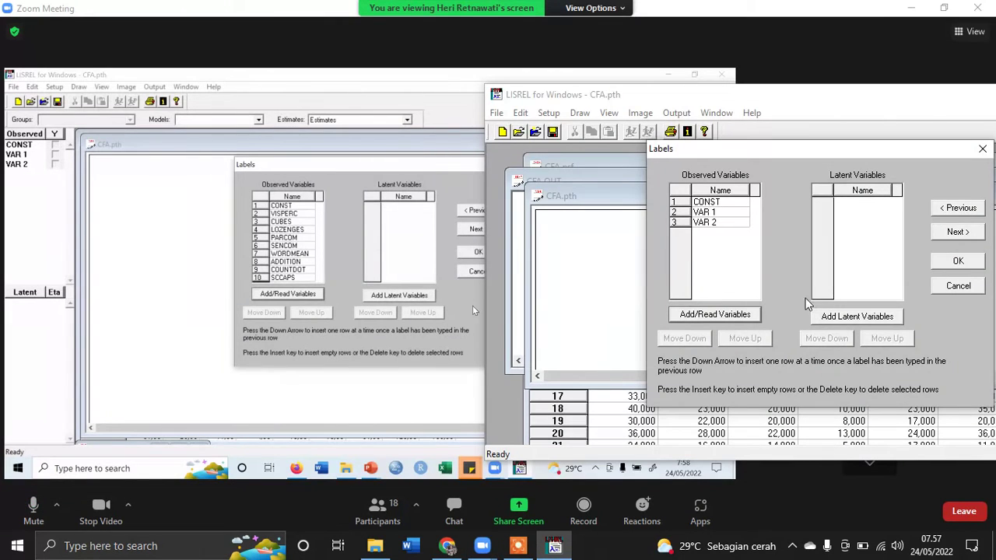
Look through the nested SEM demo data folders for a CFA LISREL system file to read the observed variables from.
left_click(749, 319)
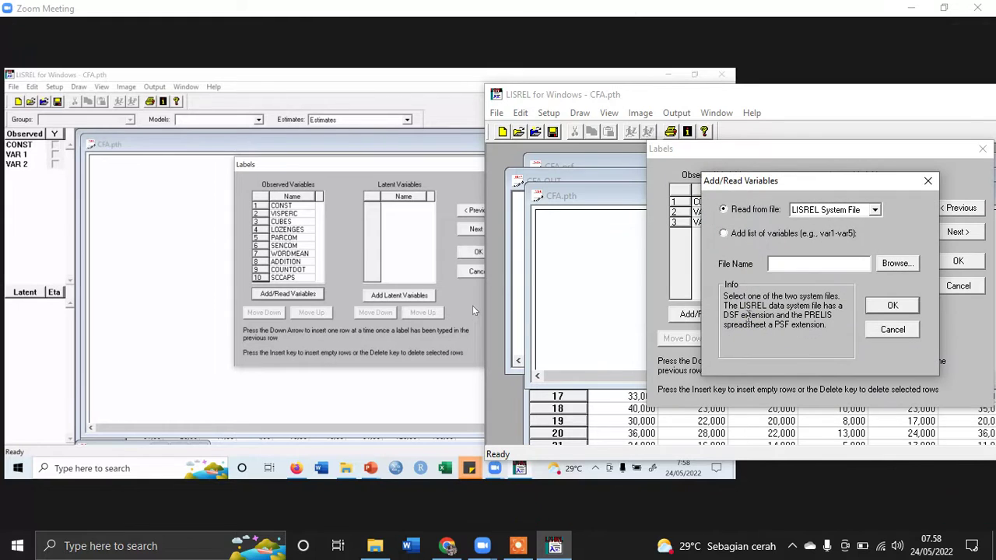
left_click(895, 264)
left_click(856, 210)
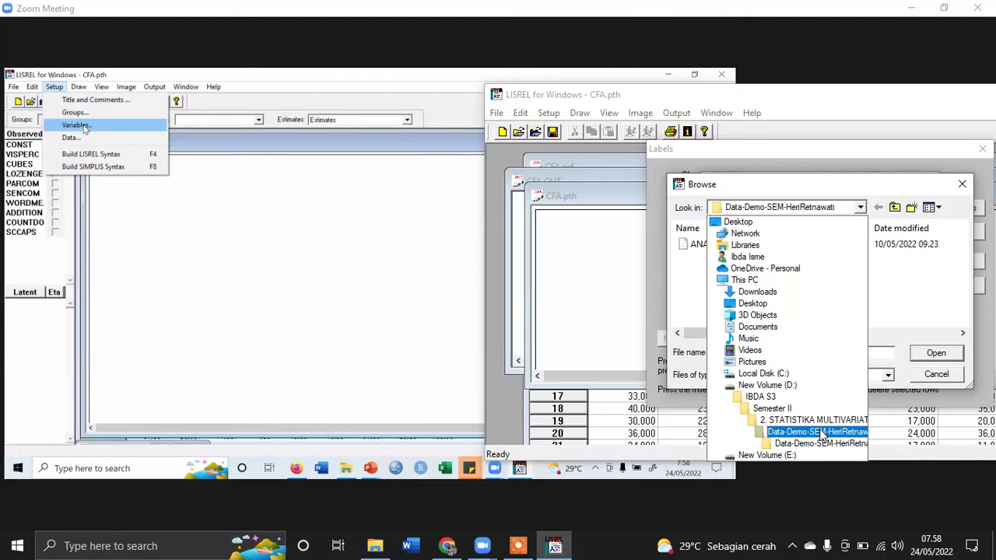
left_click(813, 427)
double_click(818, 246)
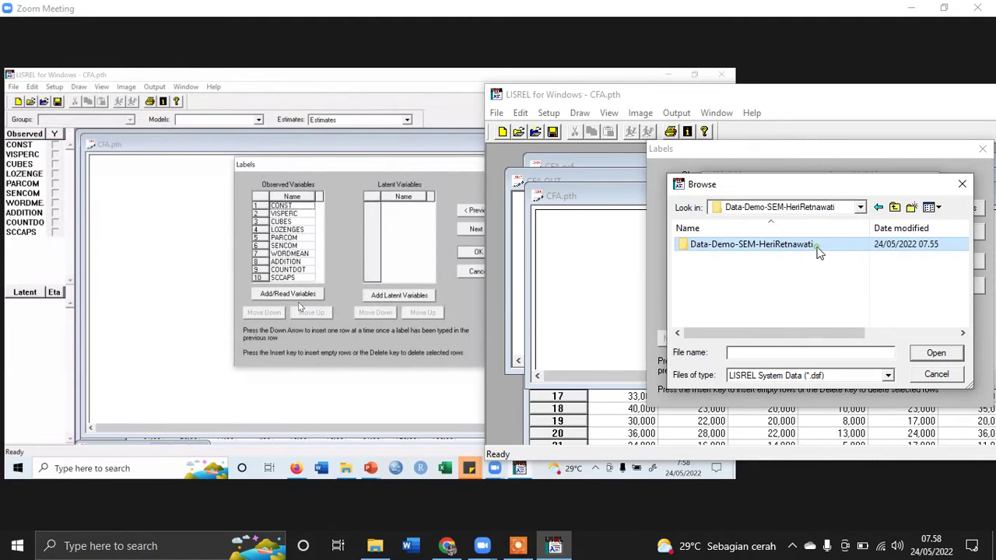
left_click(878, 207)
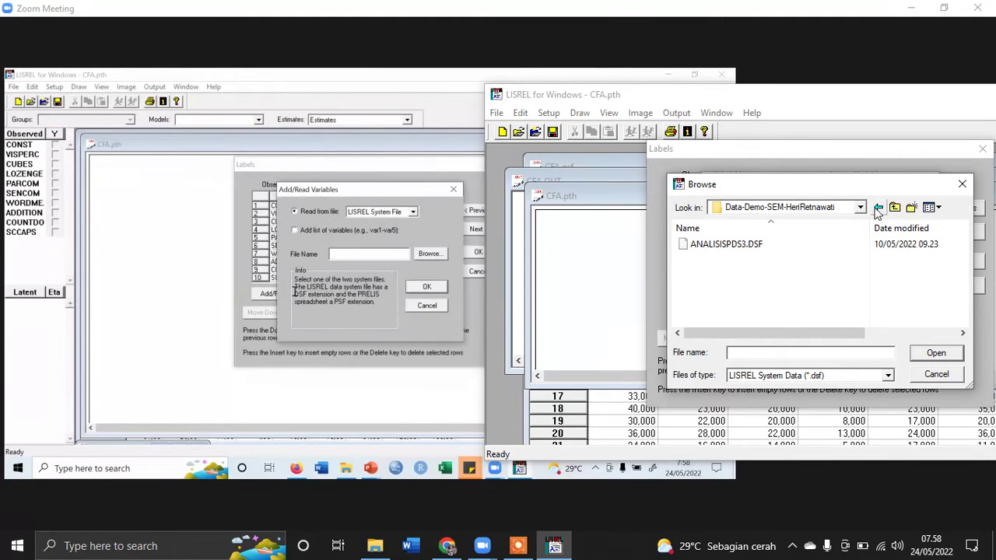
left_click(861, 208)
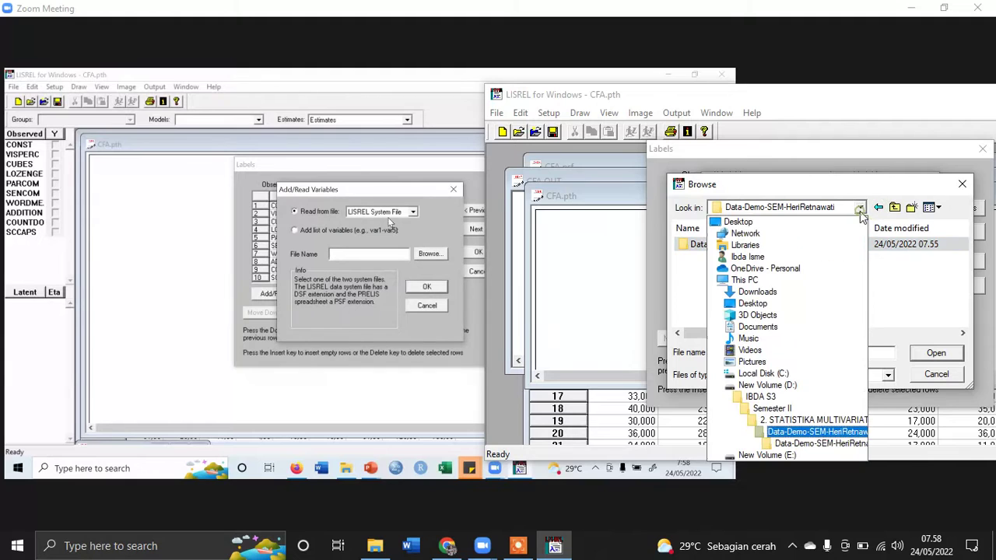
left_click(808, 439)
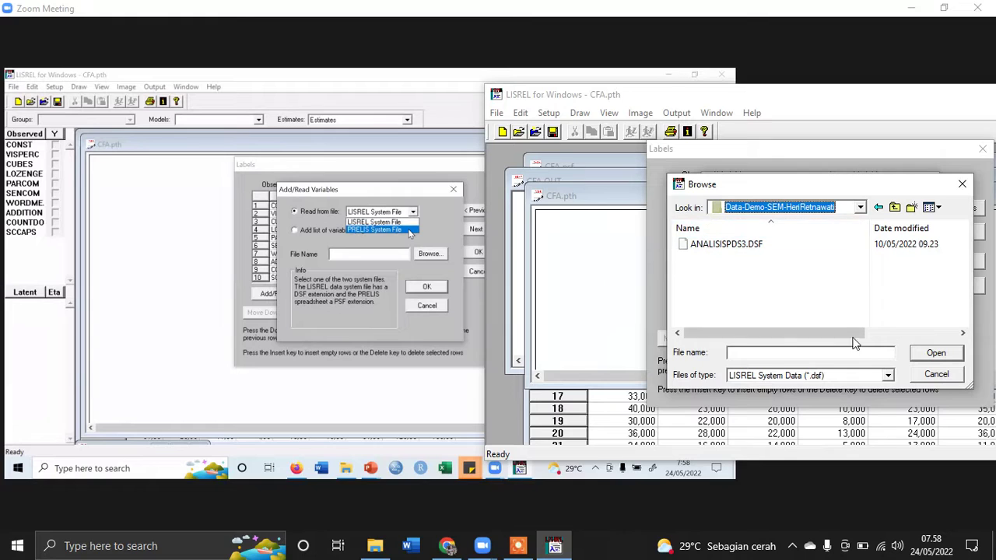
left_click(887, 376)
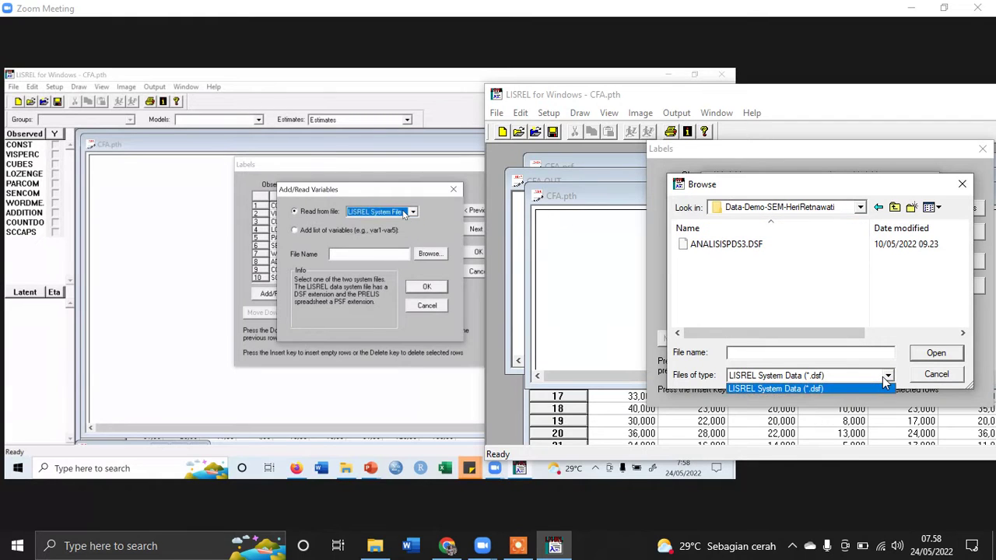
left_click(885, 388)
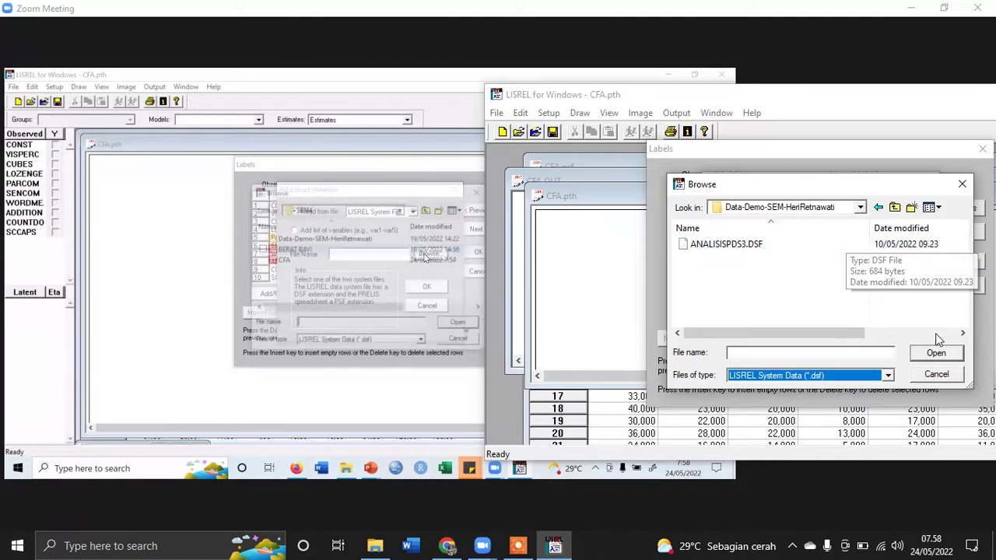
left_click(937, 375)
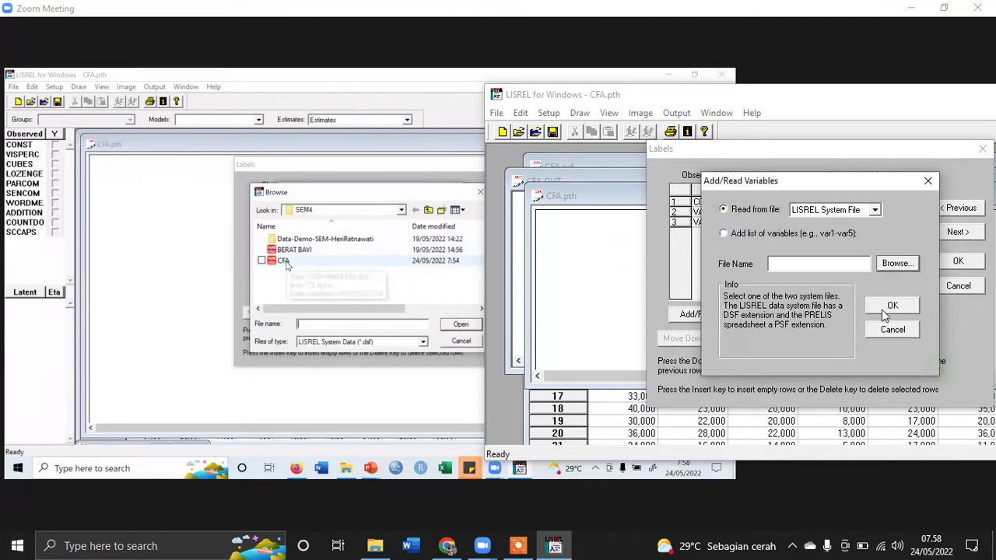
Recheck the available file types and the parent data folder for a LISREL system file, and abandon the variable labels setup.
left_click(882, 268)
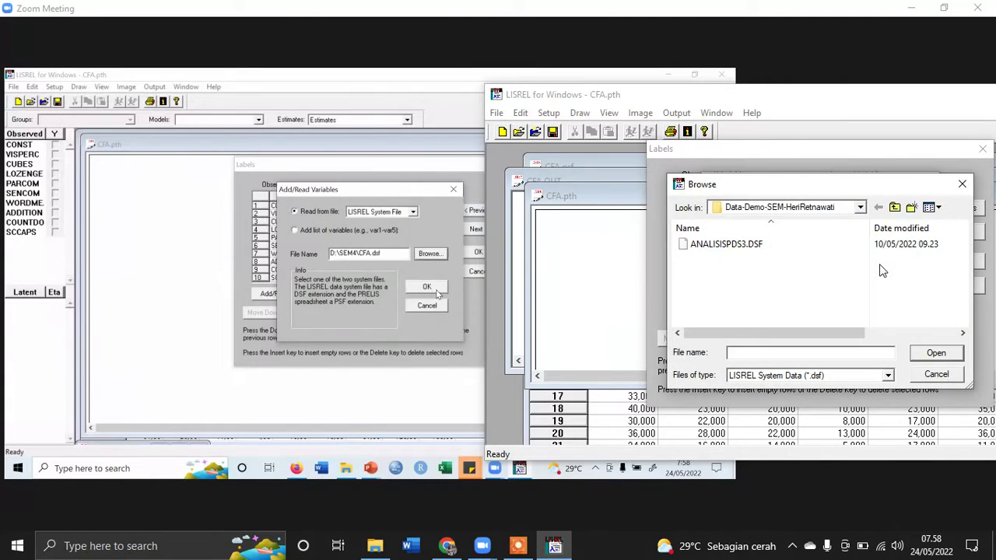
left_click(866, 377)
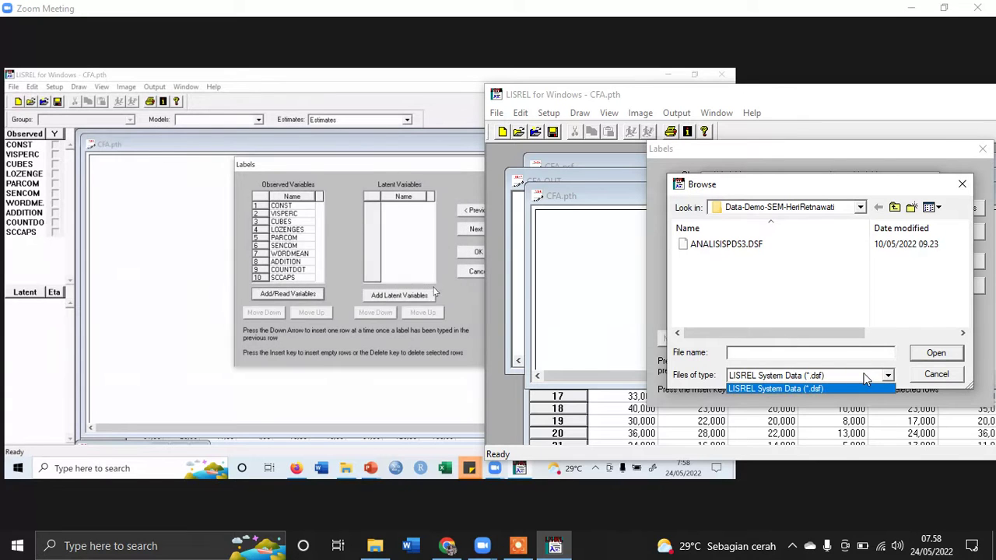
left_click(865, 377)
left_click(860, 207)
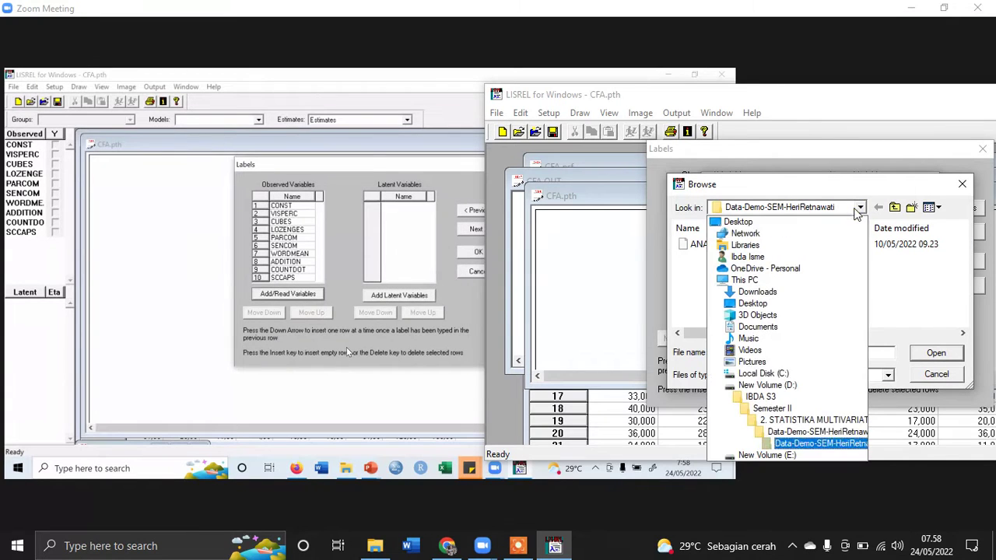
left_click(816, 431)
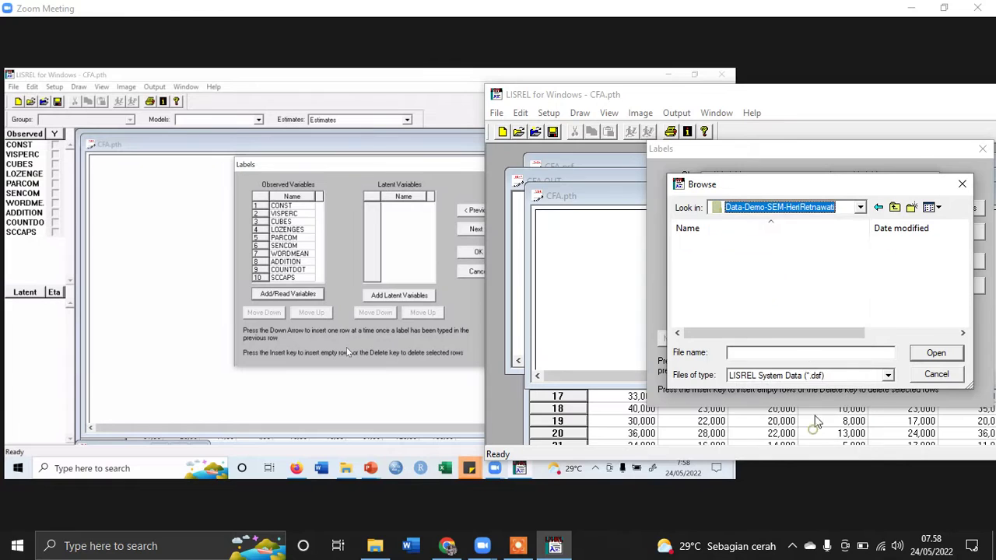
double_click(775, 248)
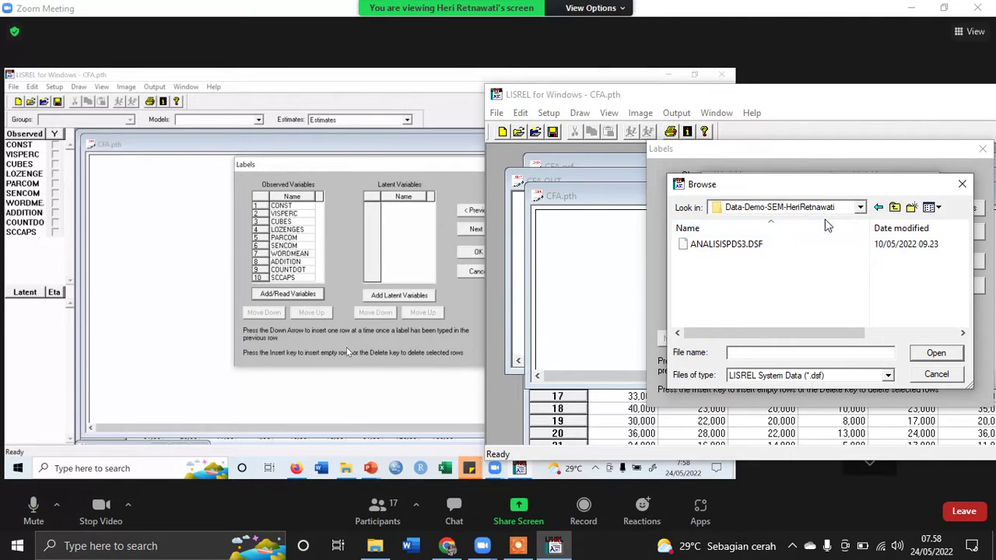
left_click(861, 208)
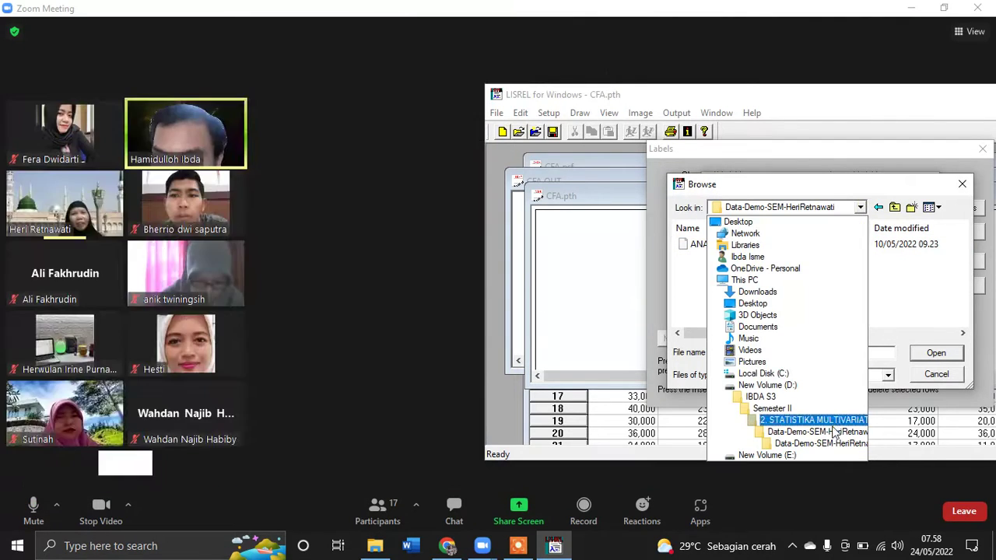
left_click(934, 370)
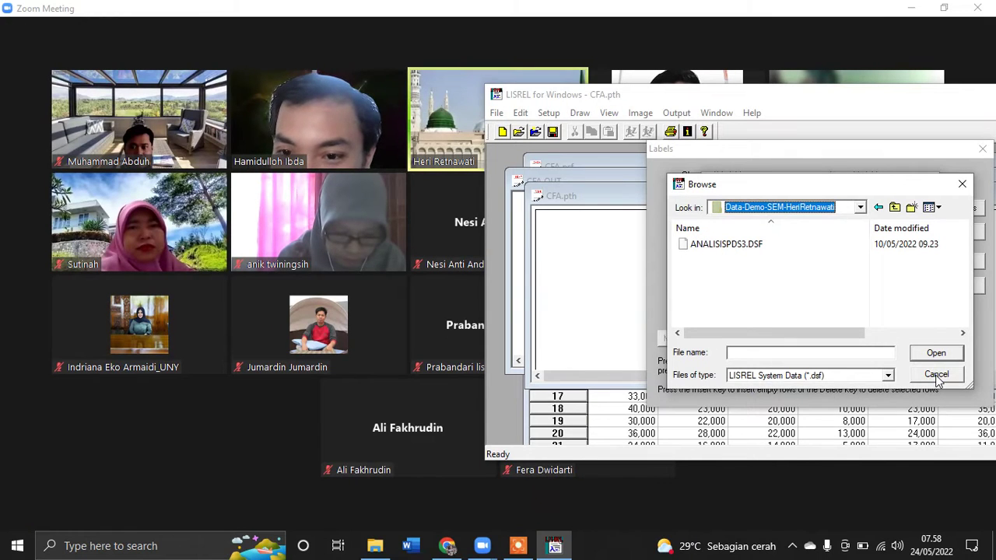
left_click(936, 375)
left_click(895, 330)
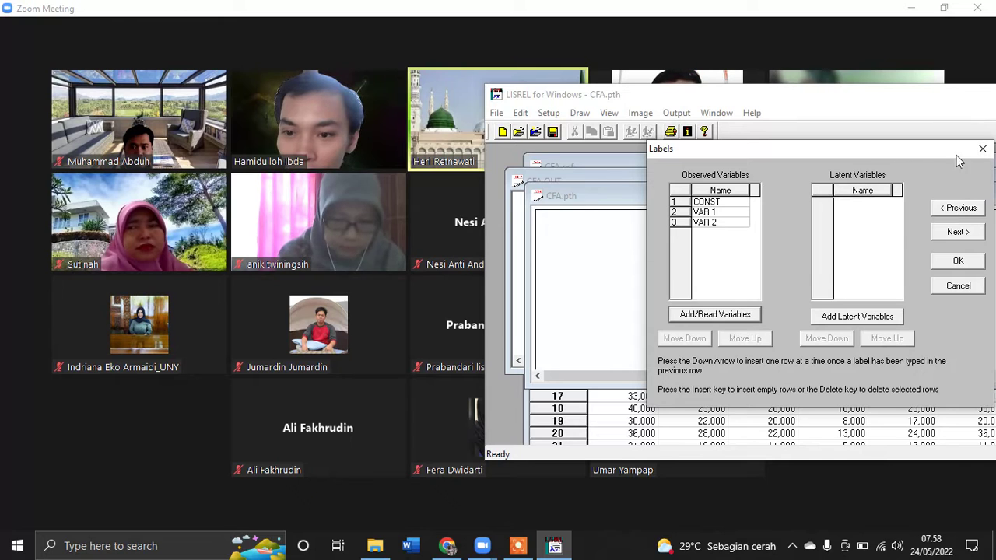
left_click(979, 150)
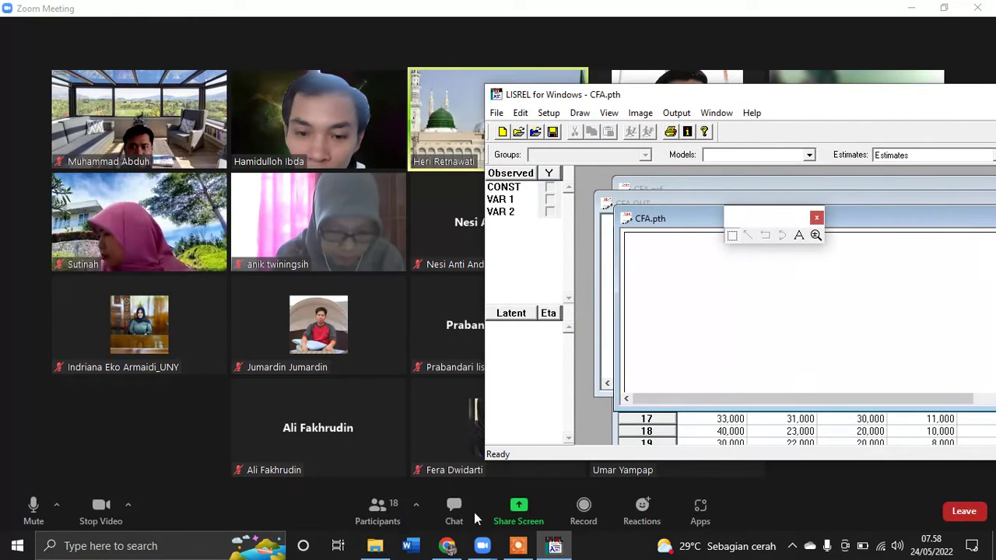
Share the LISREL window with CFA.pth in the Zoom meeting and maximize it.
left_click(523, 518)
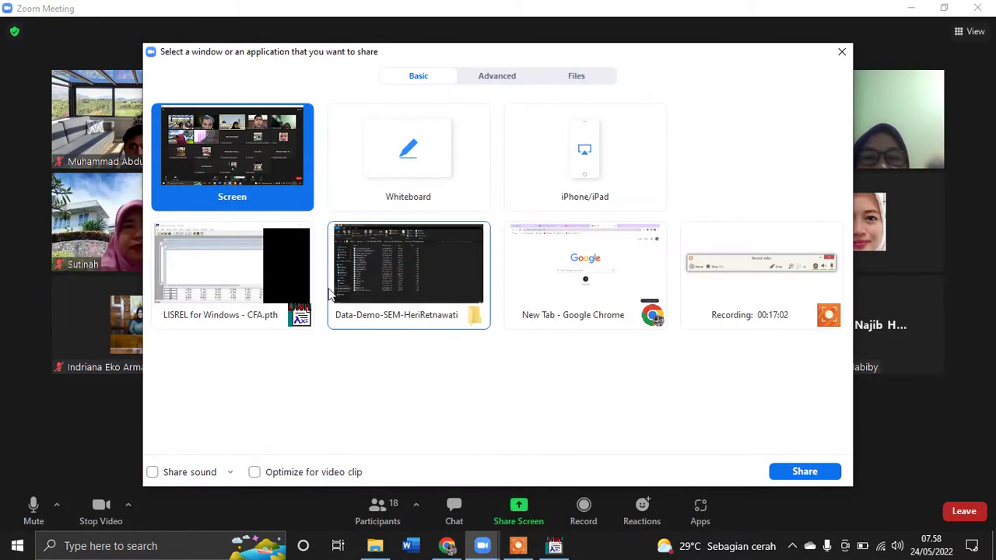
left_click(269, 278)
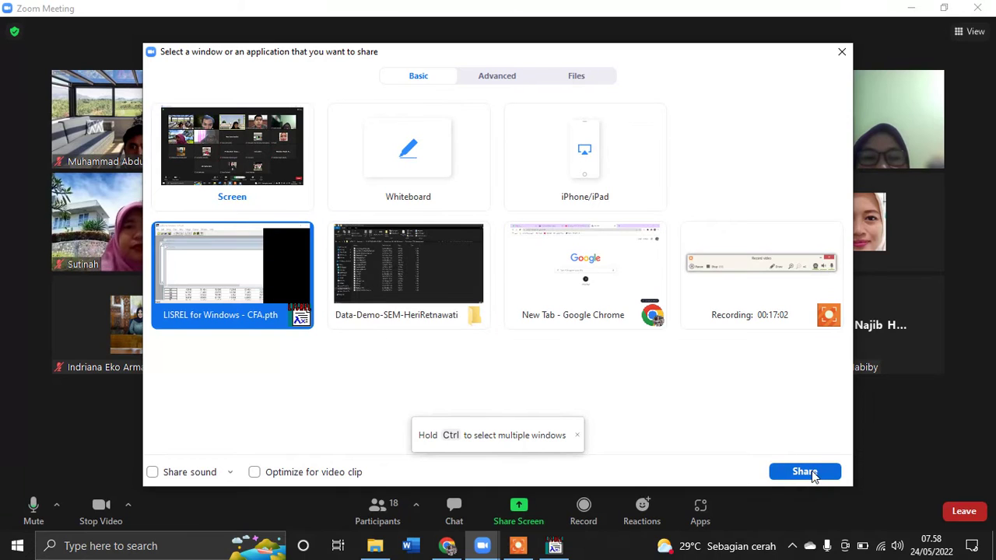
left_click(813, 472)
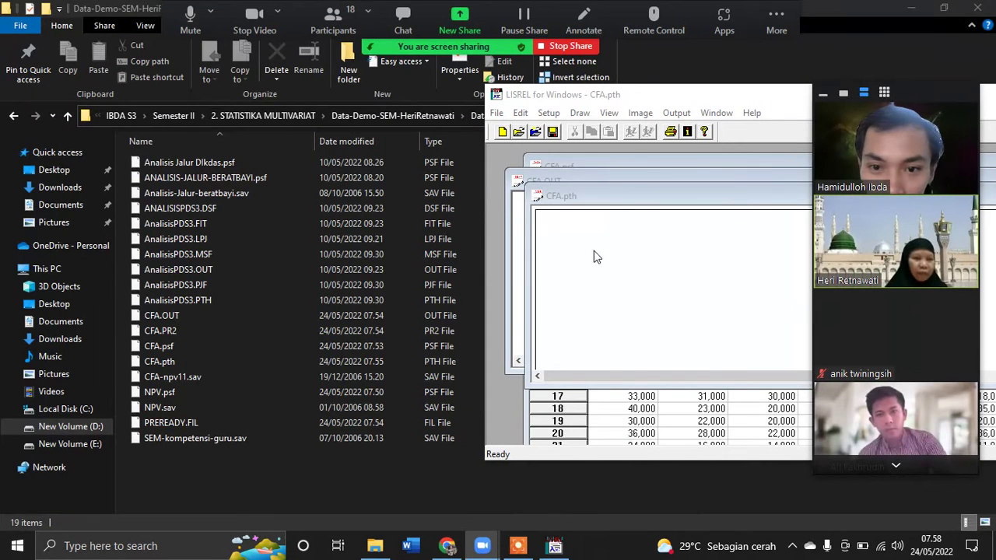
left_click(596, 254)
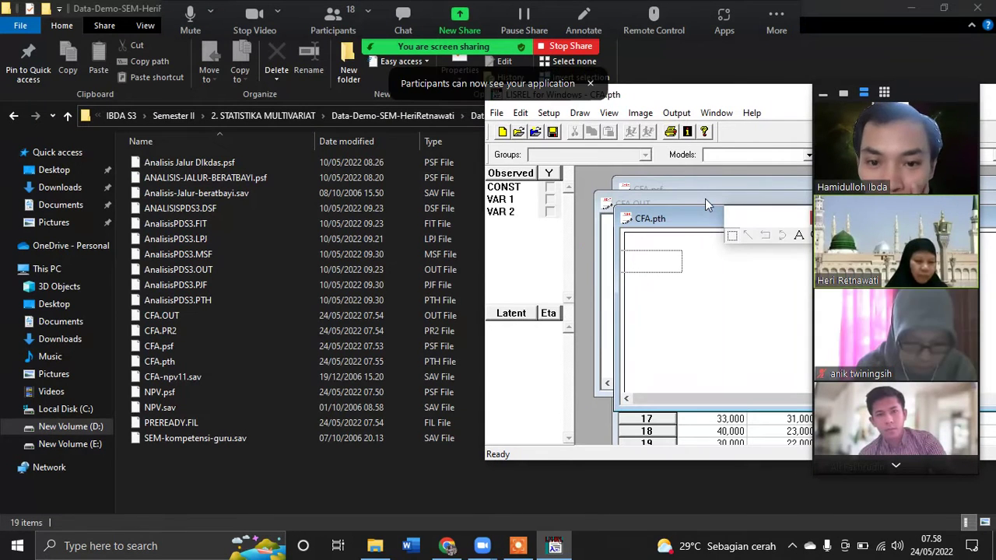
left_click_drag(708, 94, 340, 83)
left_click(802, 82)
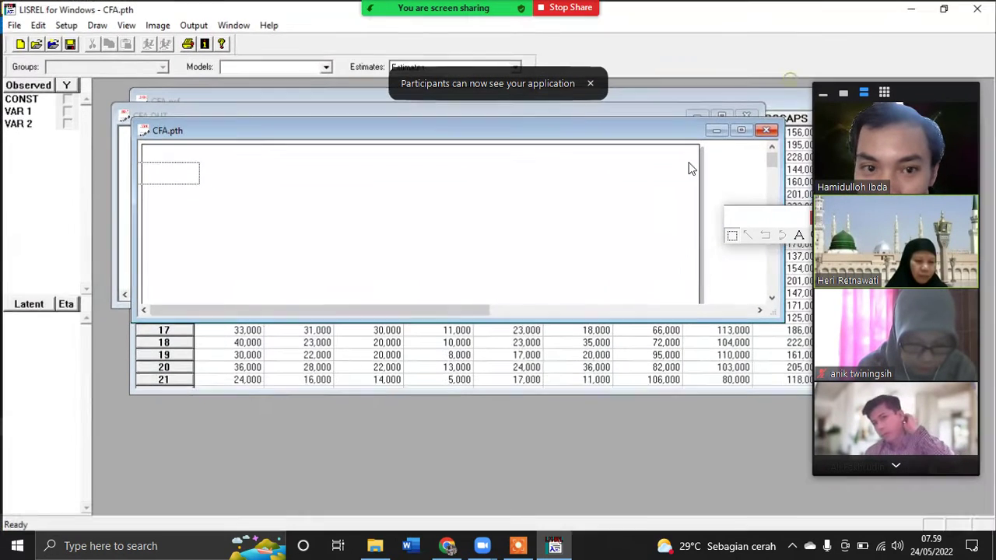
Read the path diagram's observed variables from the PRELIS system file CFA.psf in the SEM demo data folder.
left_click(65, 28)
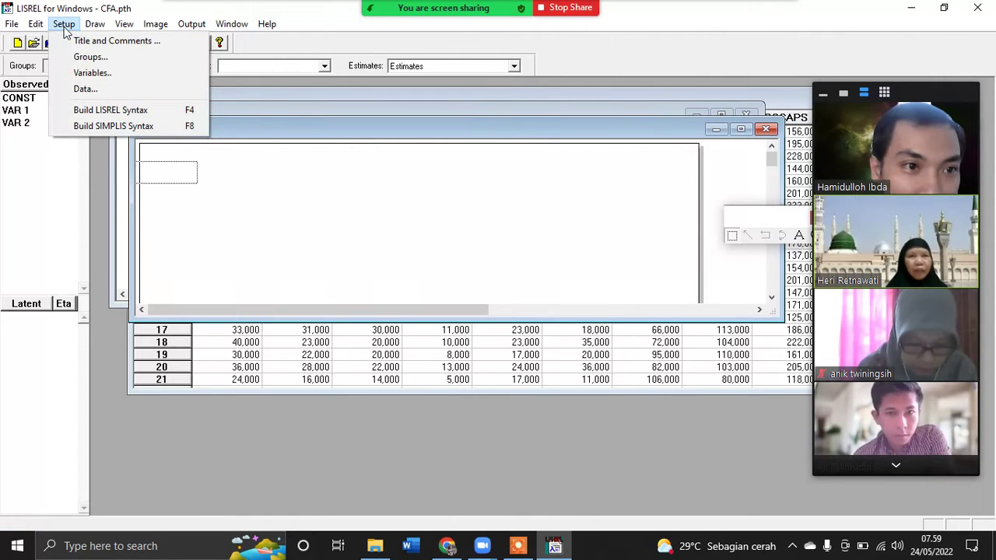
left_click(93, 73)
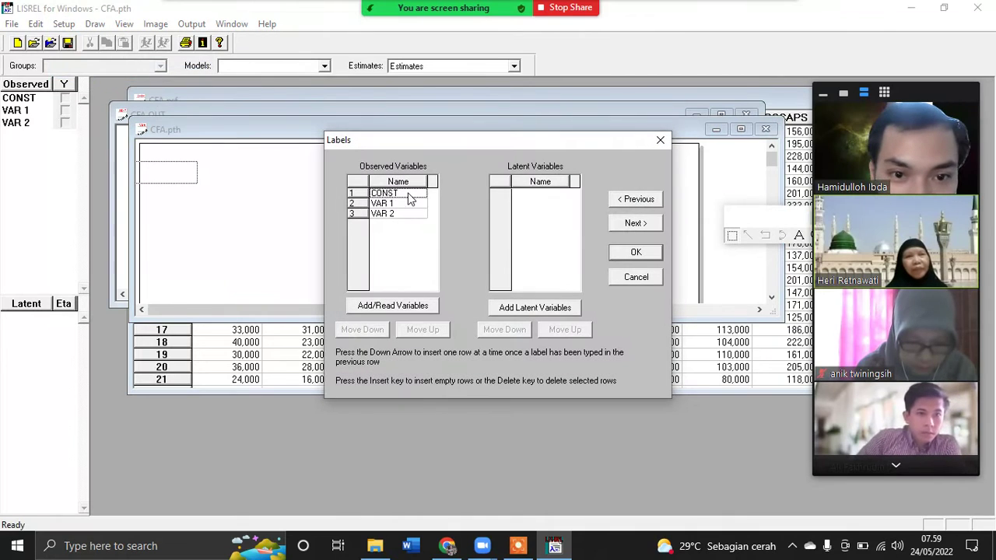
left_click(413, 307)
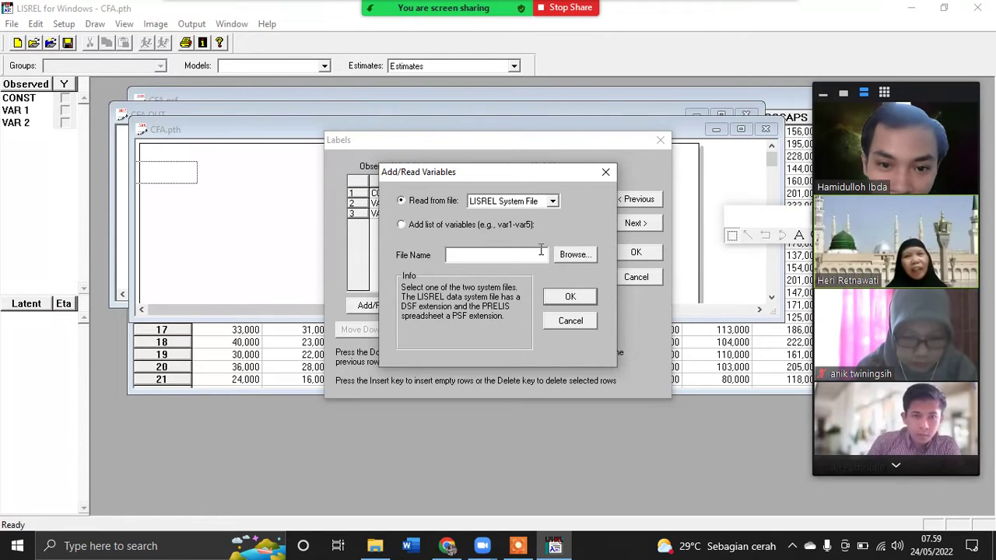
left_click(551, 202)
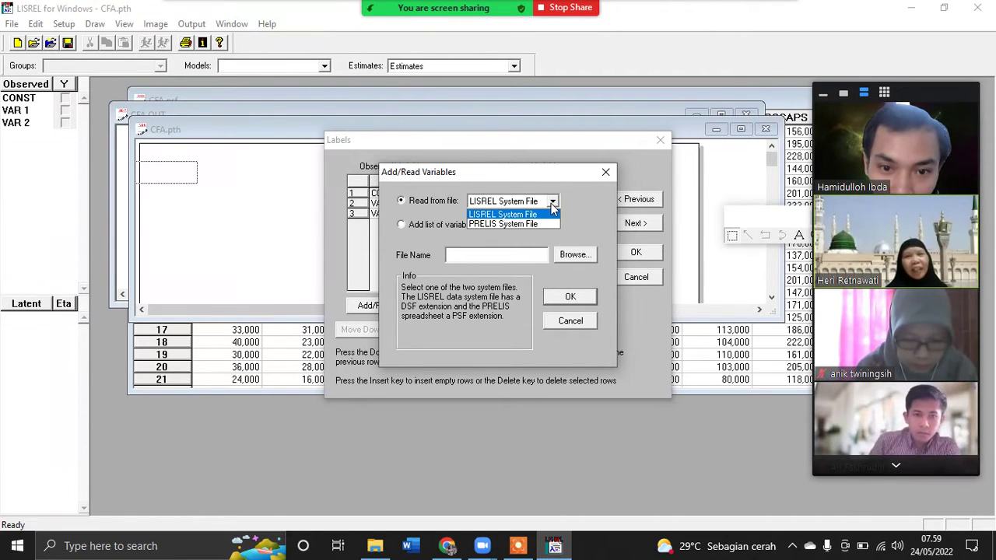
left_click(542, 224)
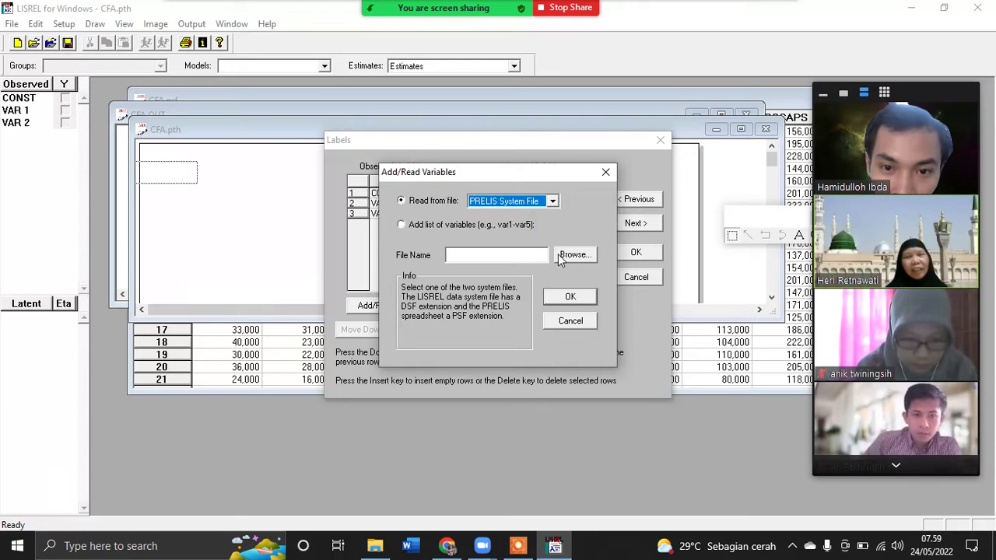
left_click(562, 259)
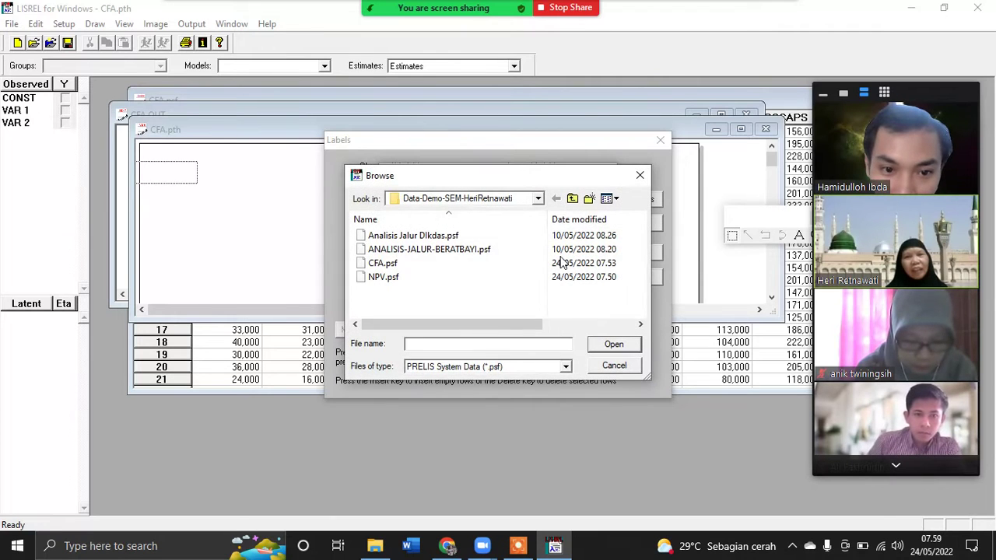
left_click(432, 266)
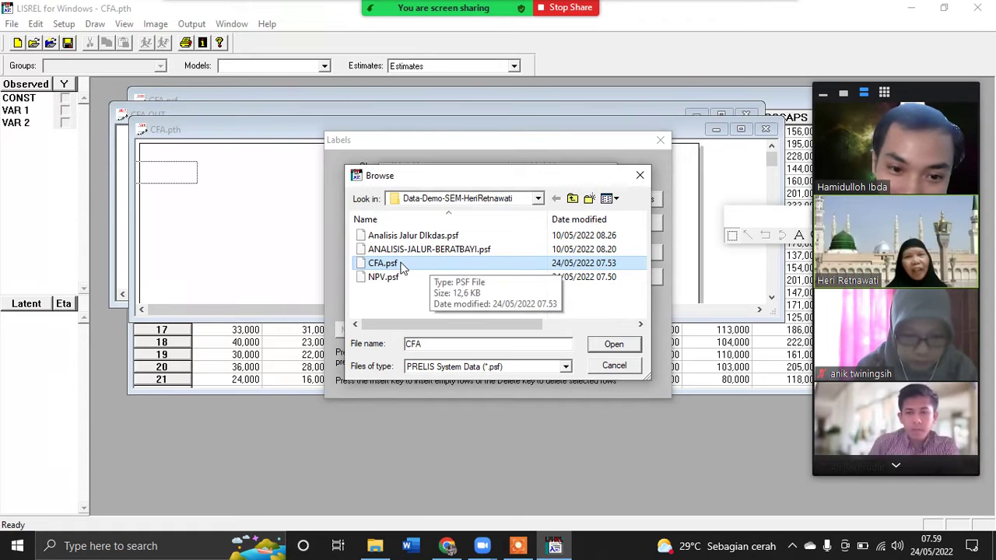
left_click(400, 263)
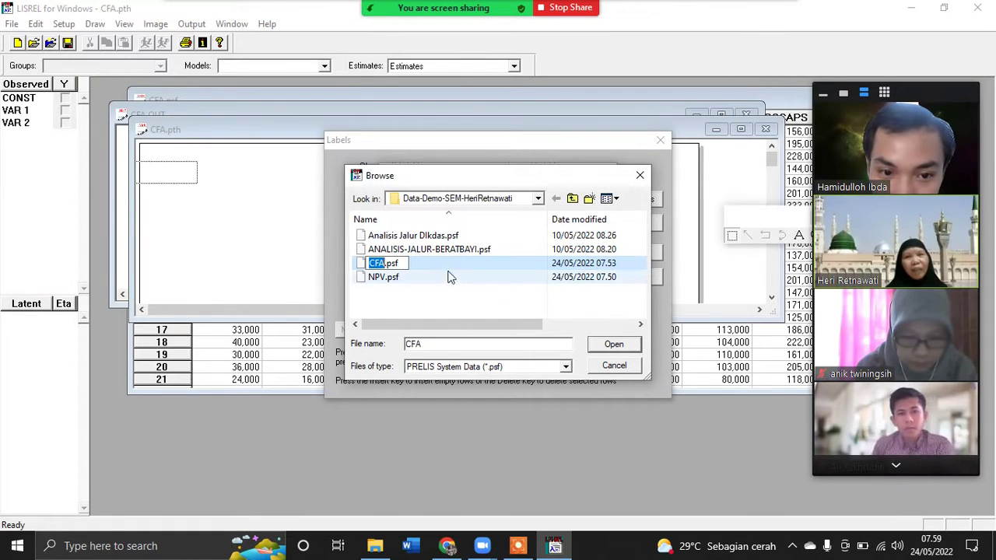
left_click(626, 345)
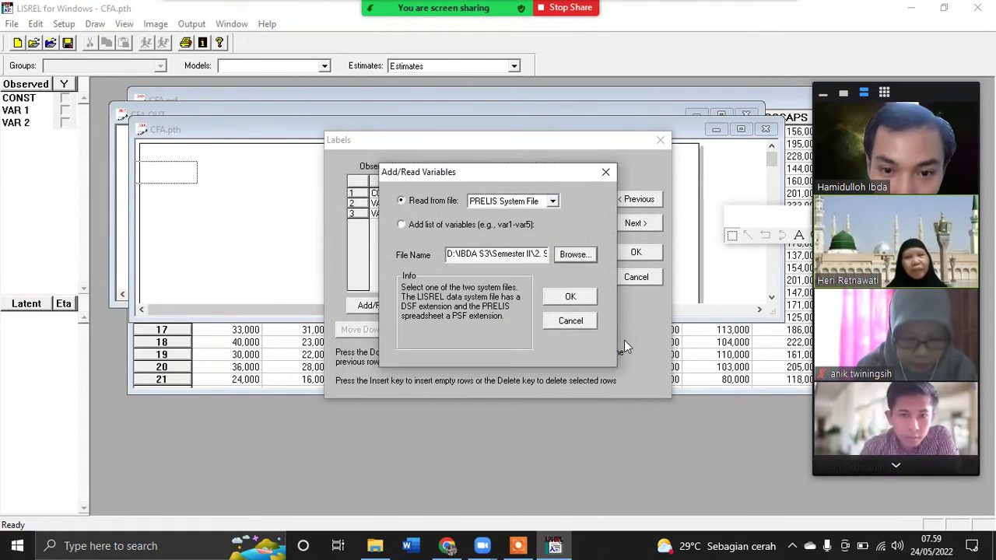
left_click(570, 296)
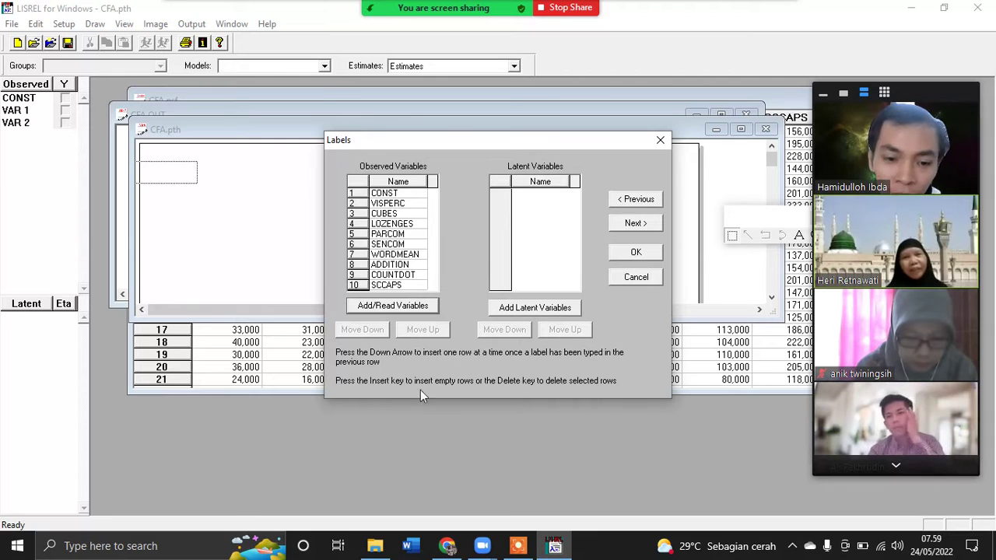
Stop sharing the screen in the Zoom meeting with the microphone muted, and exit the full-screen meeting view.
left_click(575, 42)
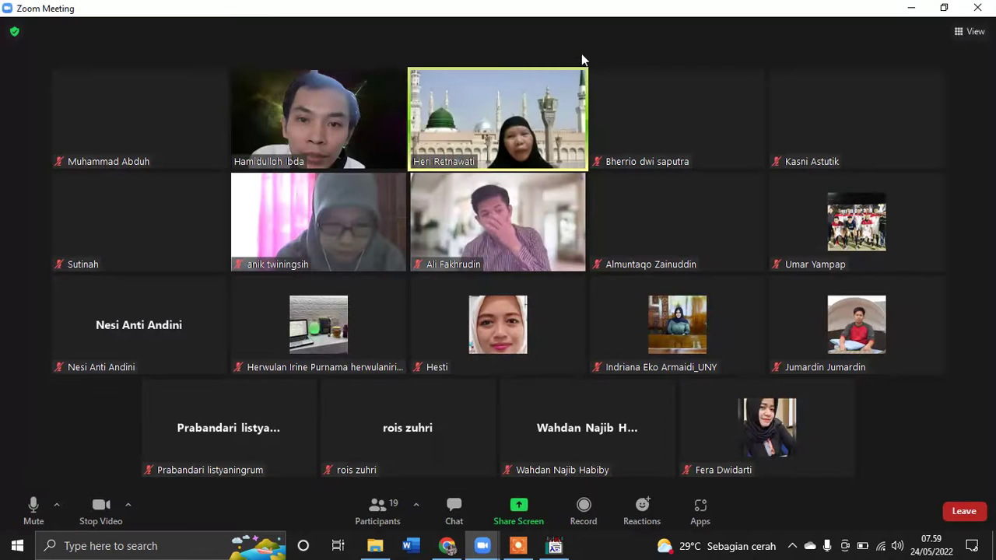
left_click(34, 507)
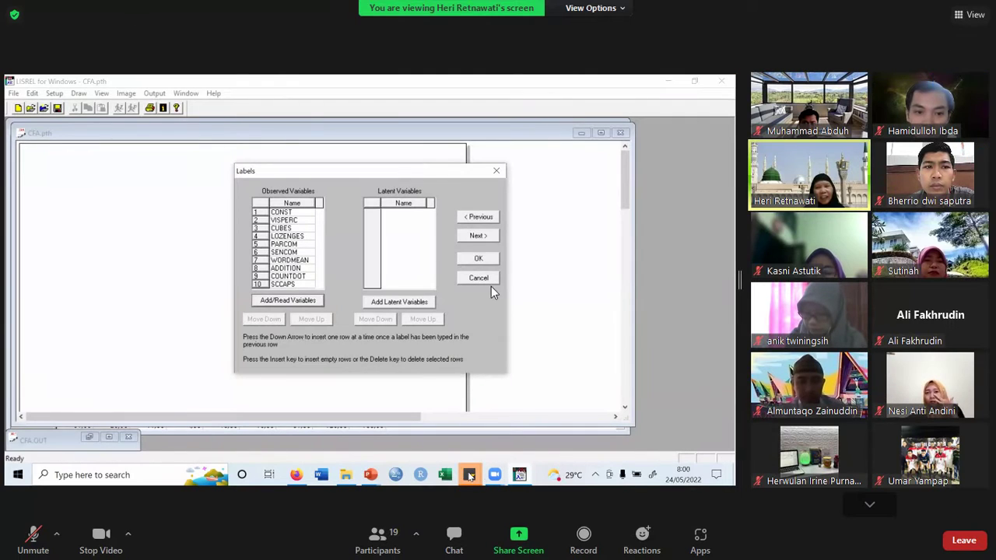
left_click(962, 15)
left_click(868, 38)
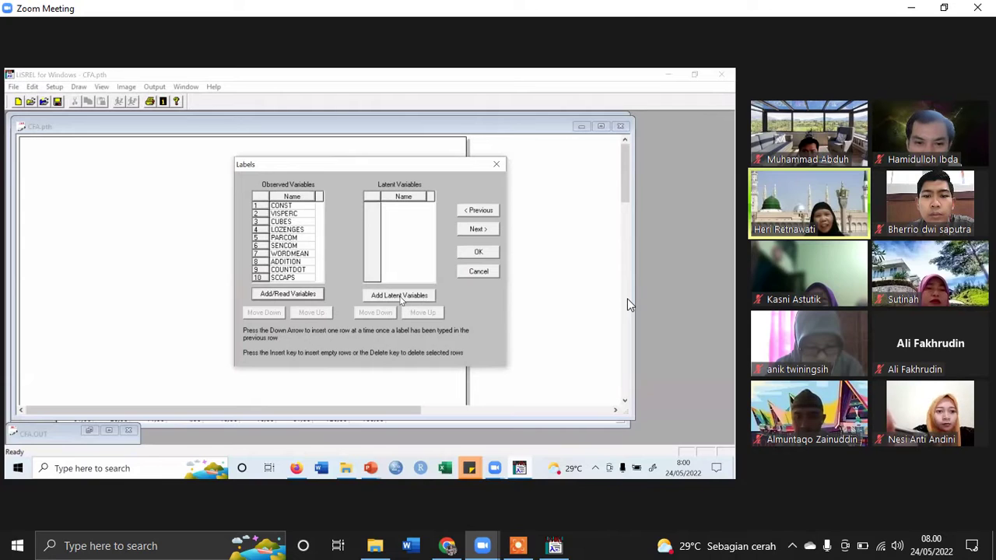
Switch to LISREL and add the latent variables Visual and Verbal to the path diagram's labels.
left_click(553, 547)
left_click(552, 308)
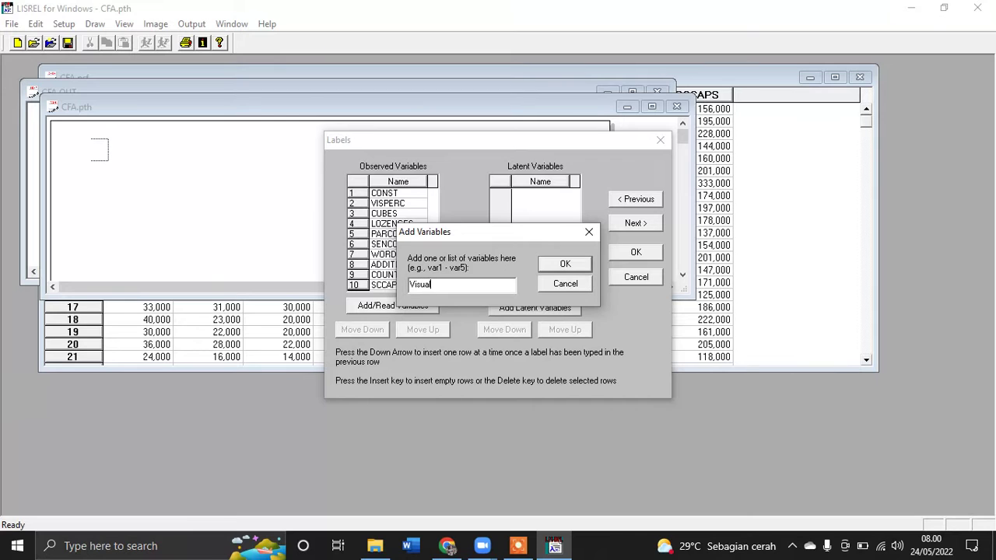
left_click(565, 265)
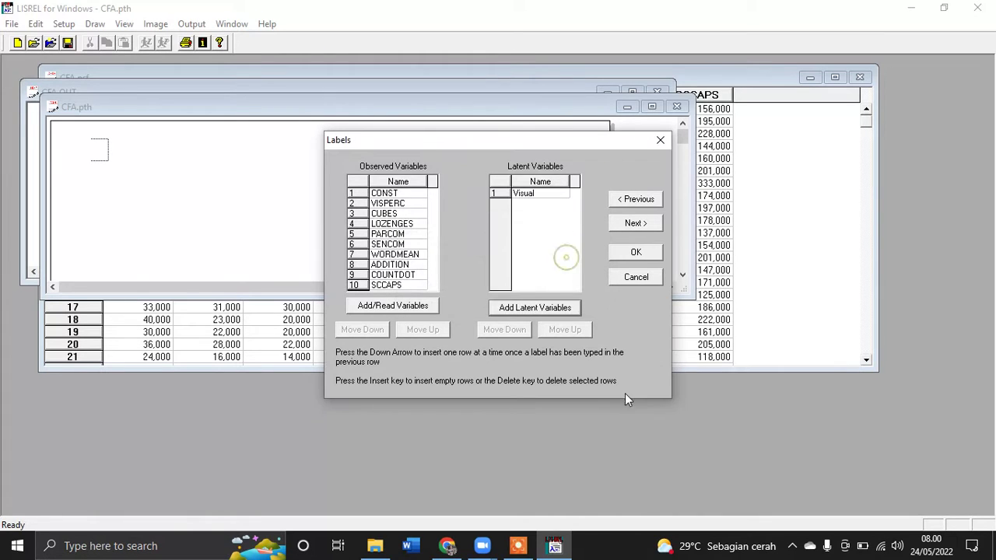
left_click(573, 308)
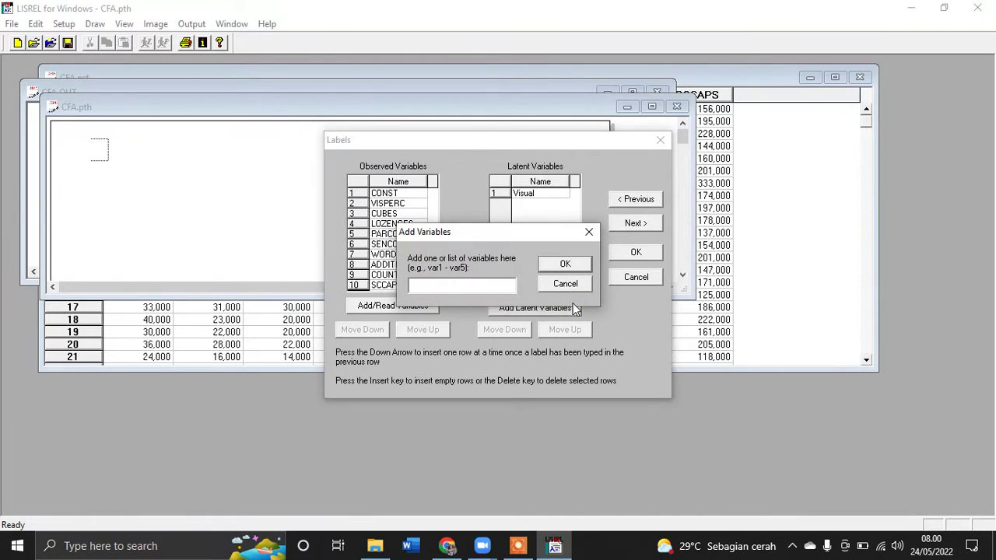
type("Verbal")
left_click(565, 267)
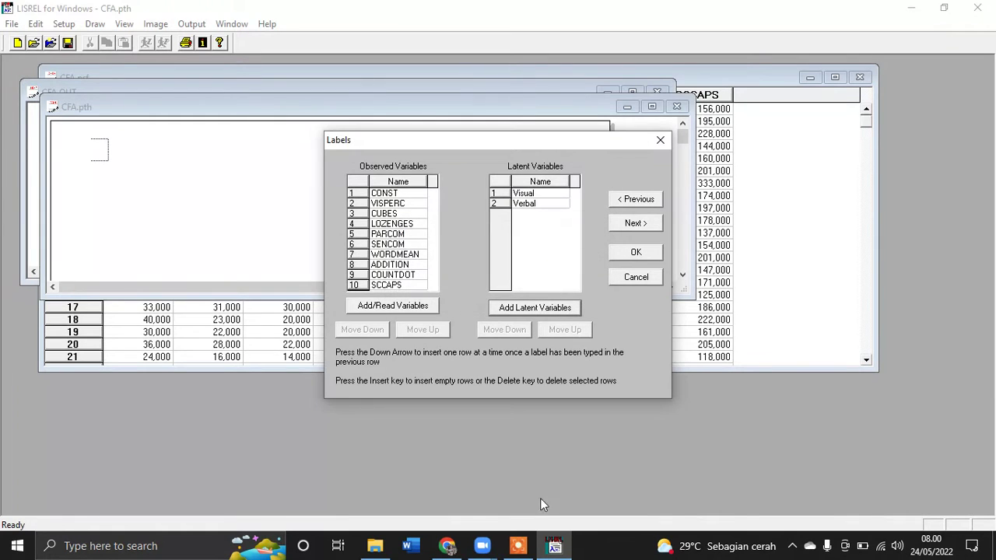
Check the lecturer's shared screen in Zoom and add a third latent variable named Spedd in LISREL.
left_click(482, 546)
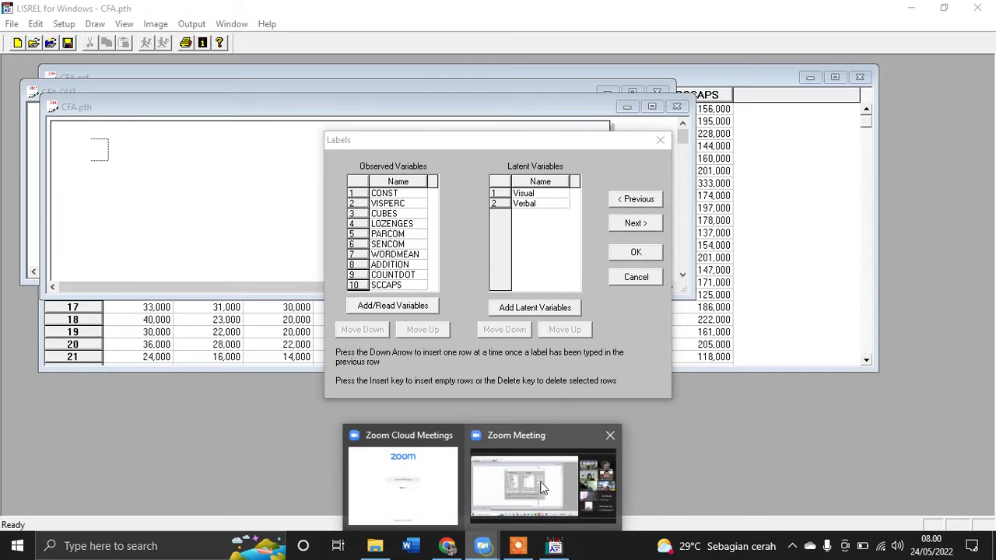
left_click(542, 488)
left_click(555, 545)
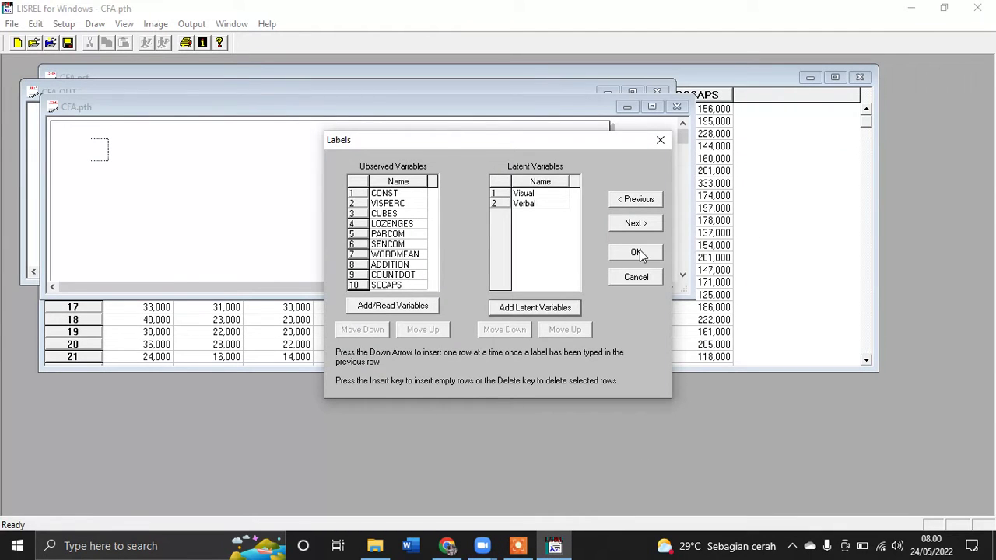
left_click(549, 307)
type("Spedd")
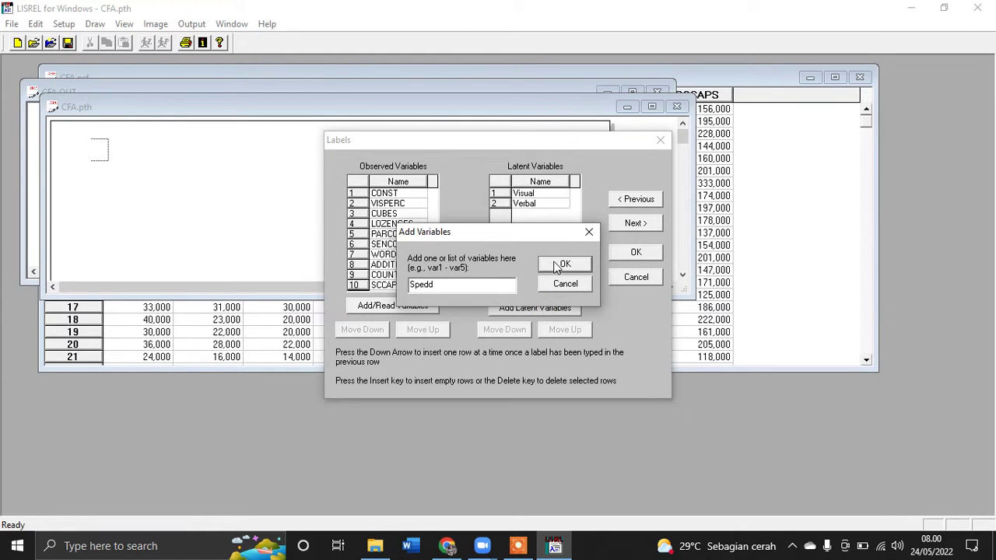
left_click(557, 266)
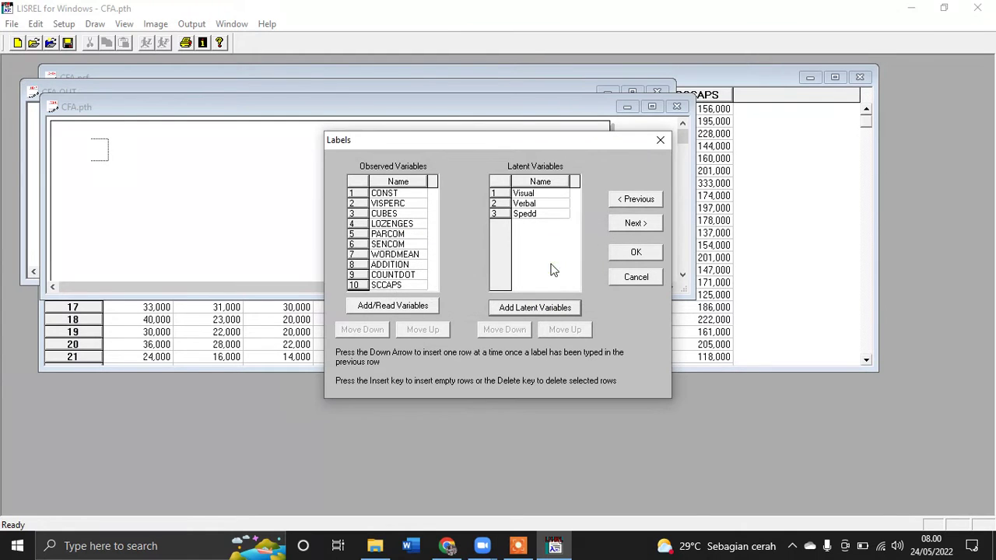
Review the lecturer's list of observed and latent variables in the Zoom meeting.
mouse_move(484, 543)
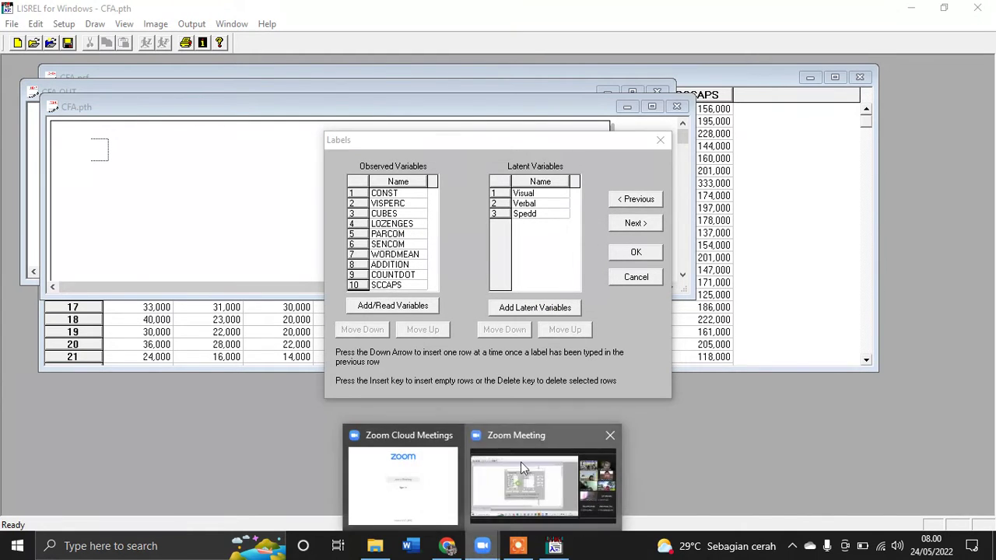
left_click(521, 461)
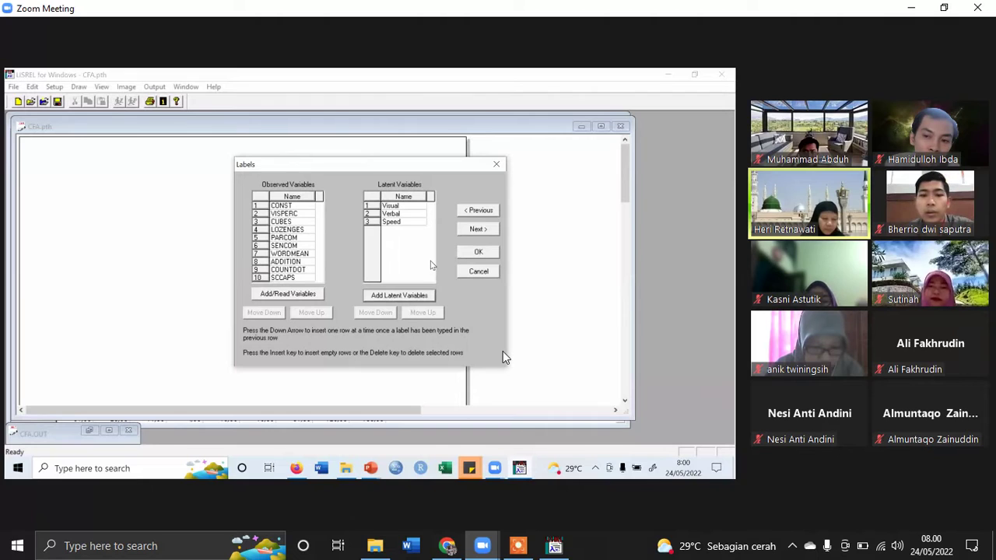
left_click(916, 11)
mouse_move(947, 126)
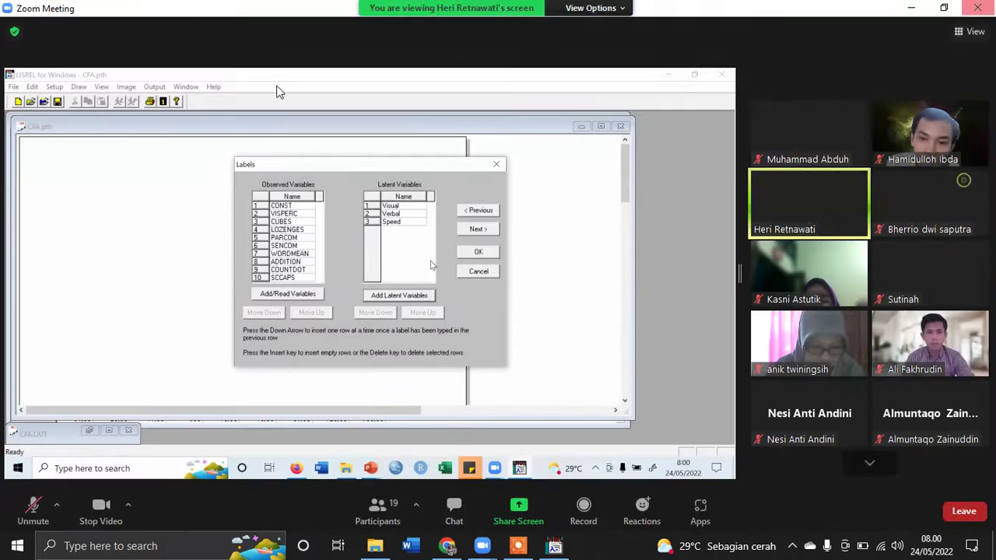
left_click(989, 159)
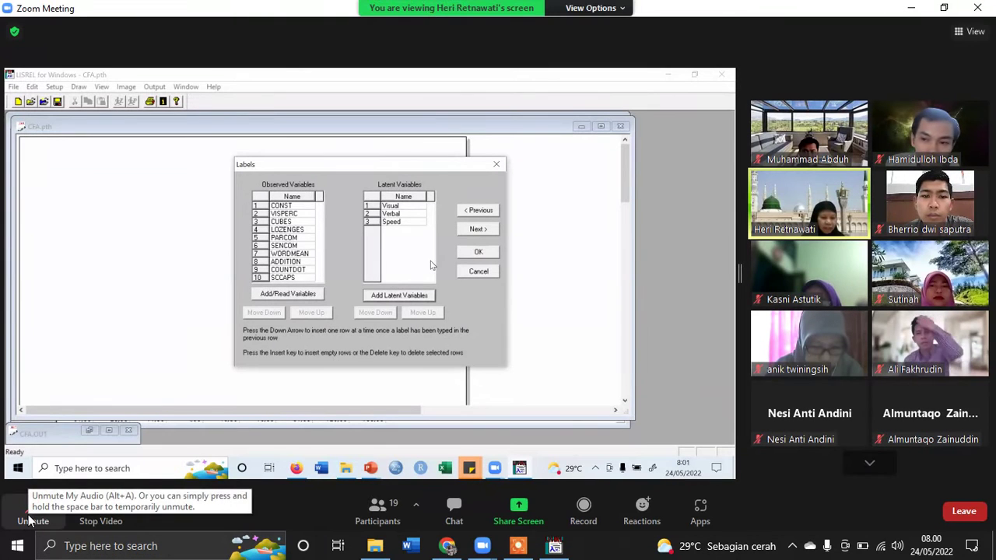
Unmute the microphone to speak in the Zoom meeting and mute it again when finished.
left_click(31, 515)
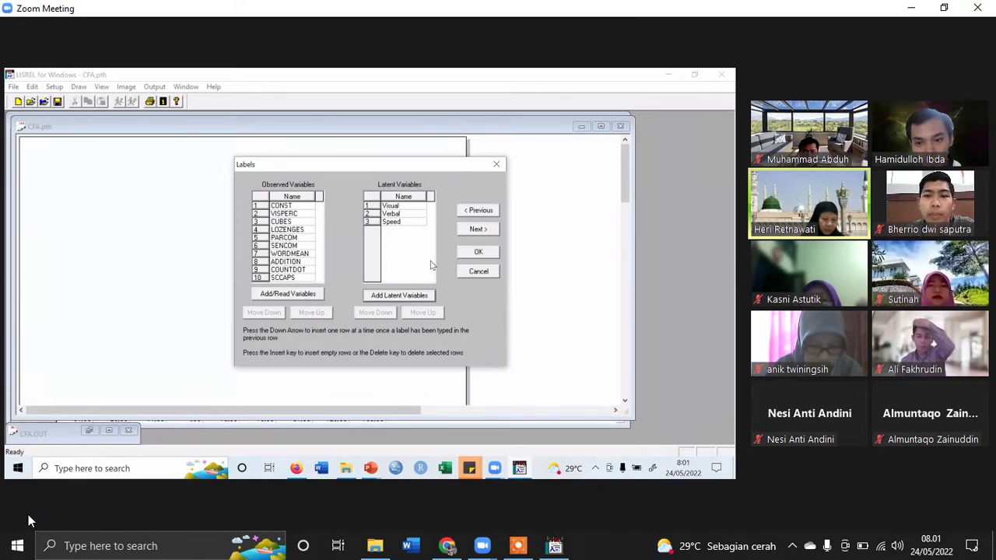
mouse_move(257, 505)
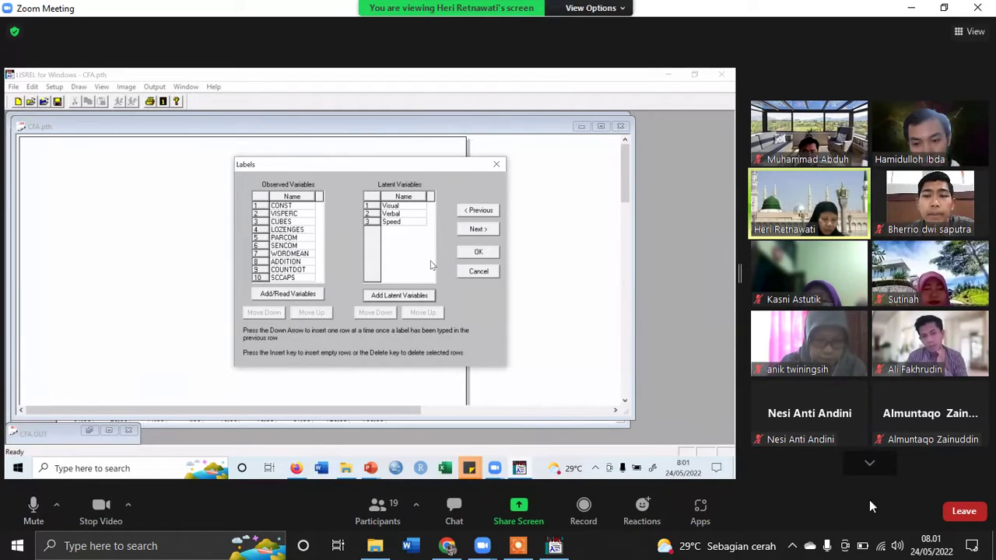
left_click(874, 464)
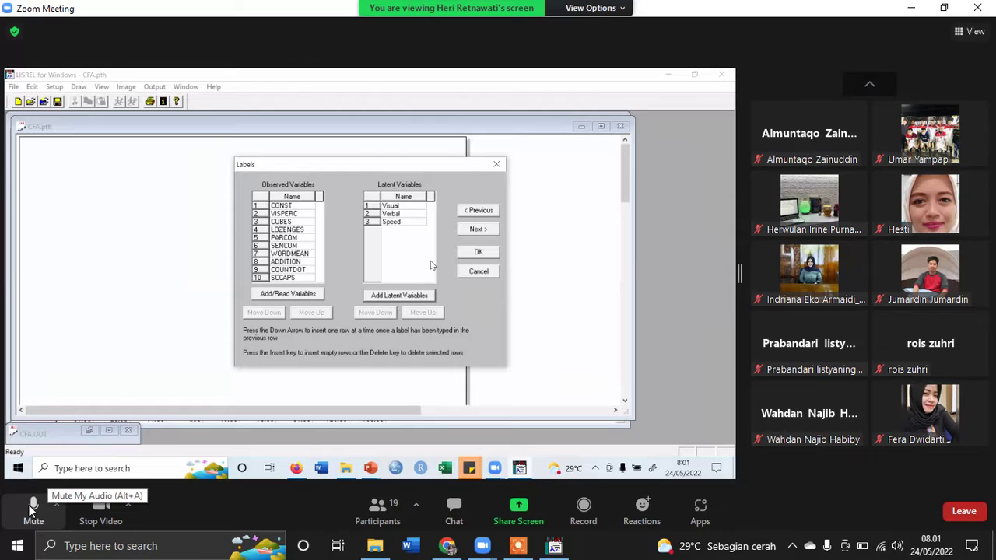
left_click(866, 85)
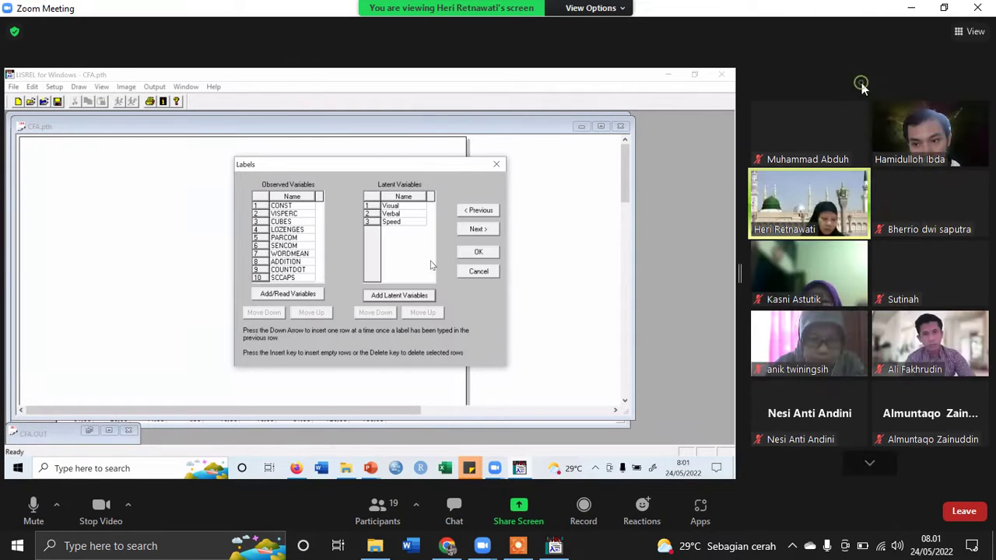
left_click(36, 502)
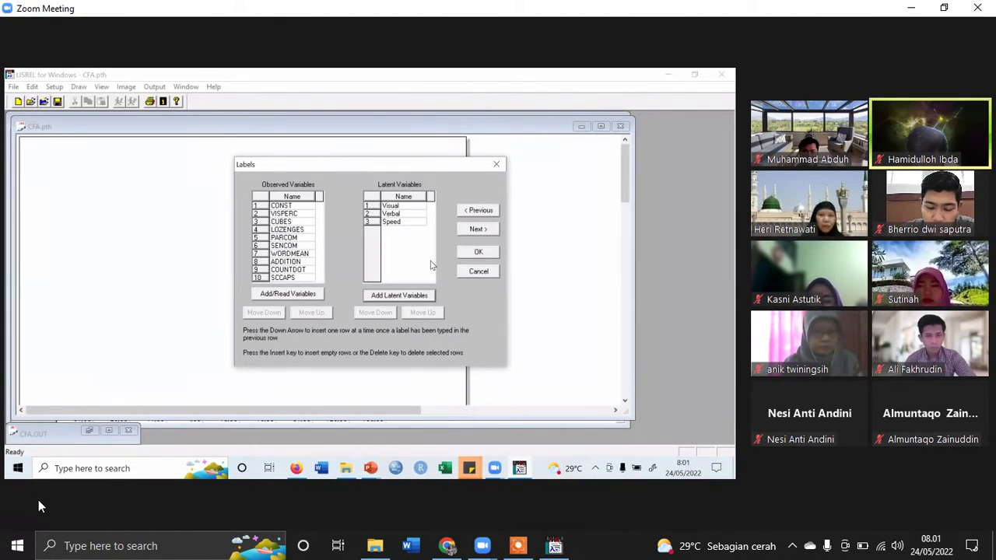
mouse_move(34, 506)
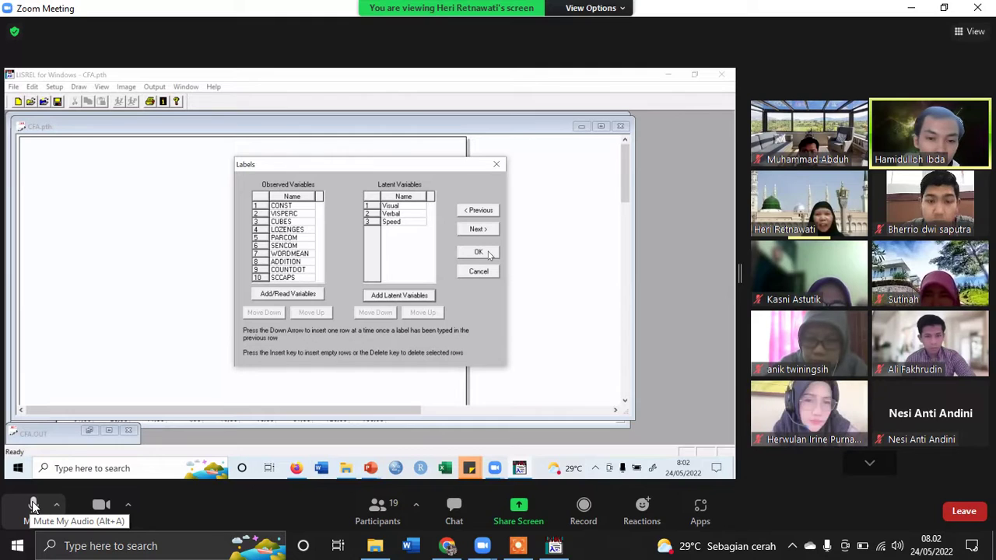
left_click(34, 506)
Accept the observed and latent variable labels in LISREL and check the lecturer's diagram in Zoom.
left_click(555, 546)
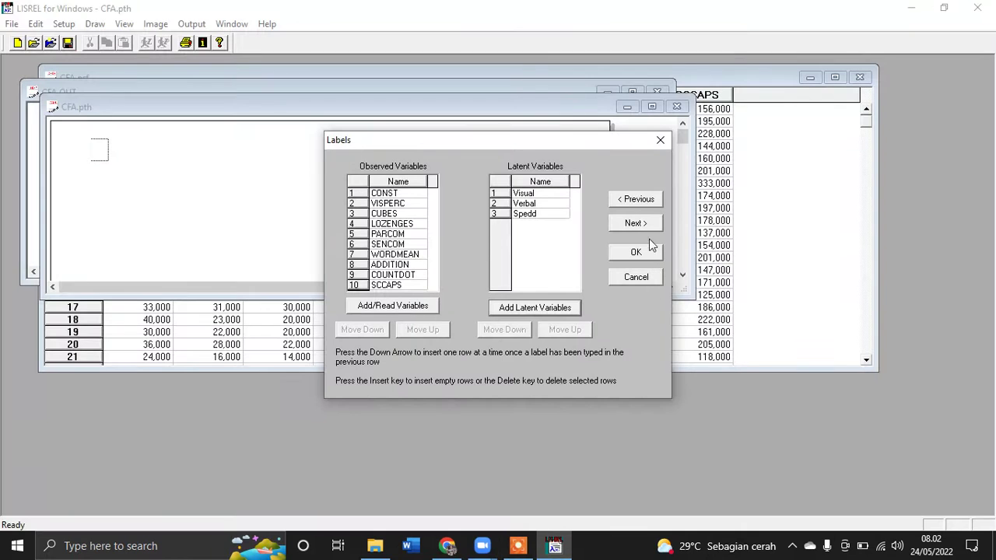
left_click(646, 252)
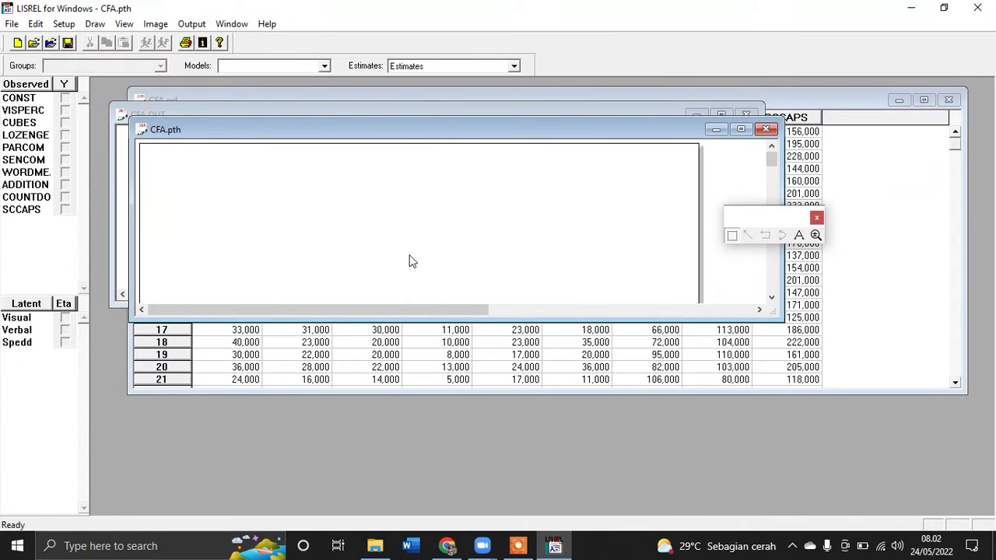
mouse_move(482, 546)
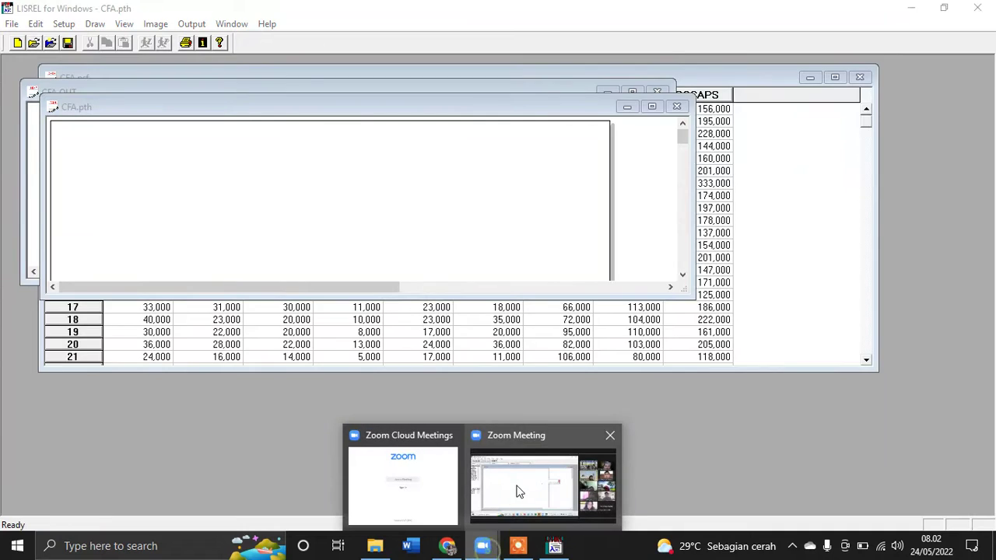
left_click(534, 478)
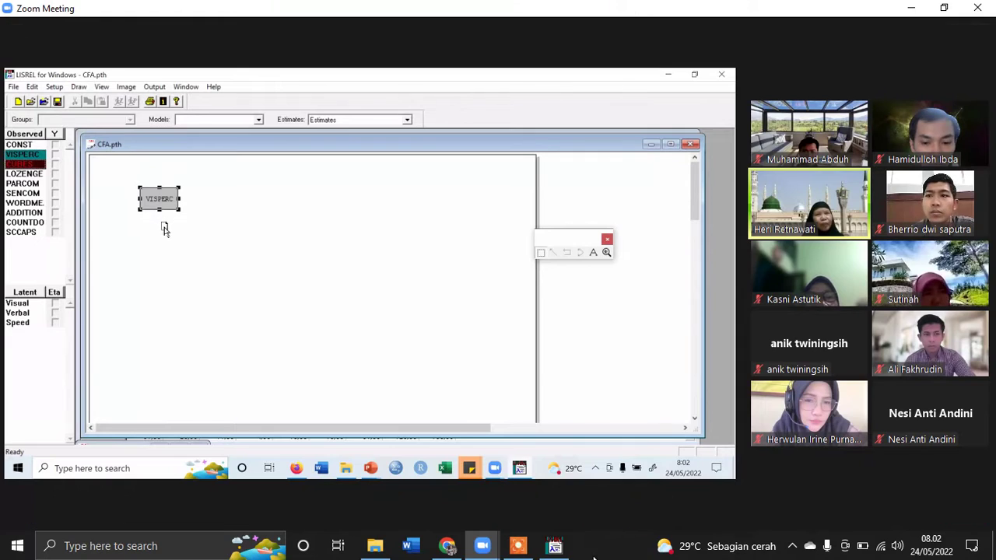
Switch to LISREL and place the observed variables VISPERC and CUBES near the upper-left corner of the CFA.pth diagram.
left_click(555, 545)
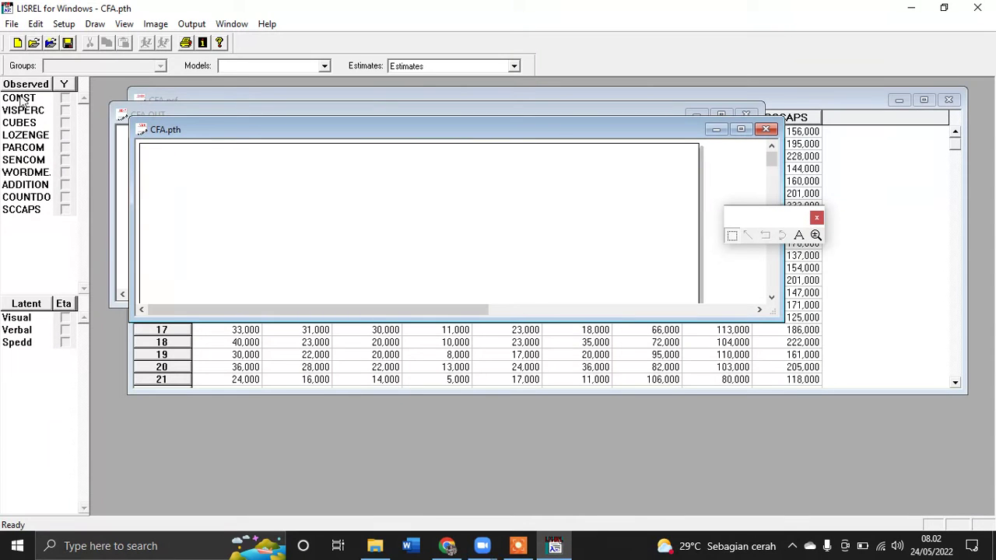
left_click_drag(24, 112, 176, 164)
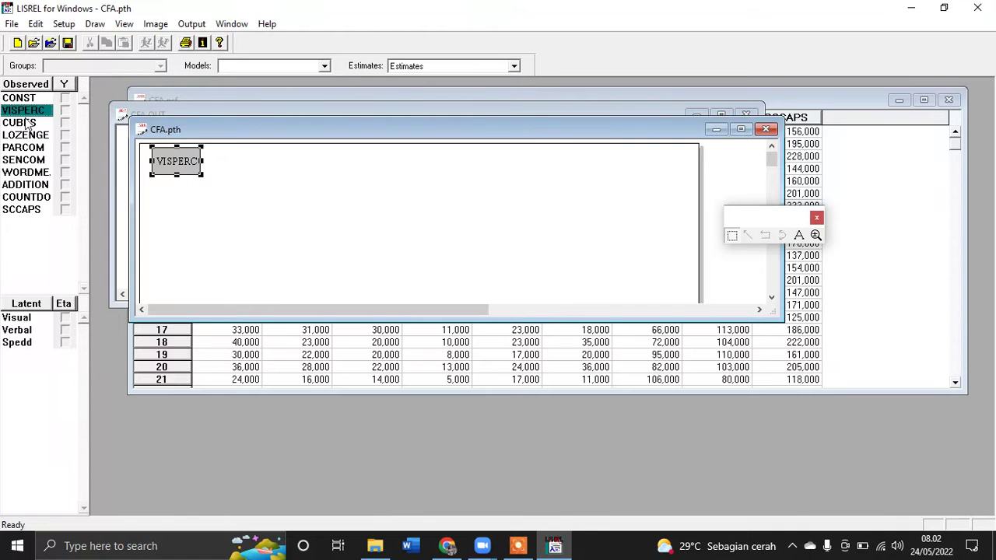
left_click_drag(27, 125, 197, 223)
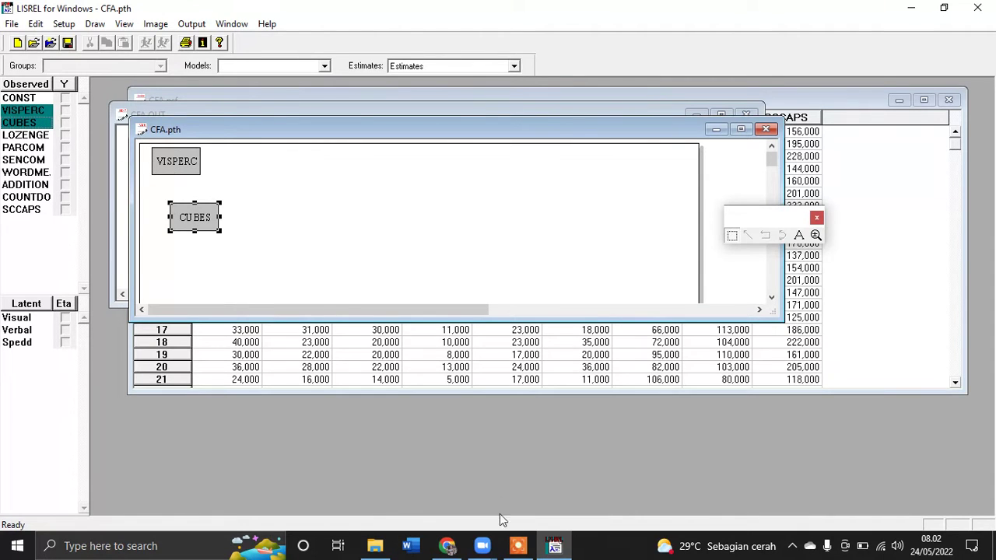
Compare with the lecturer's diagram, align CUBES directly under VISPERC, and place LOZENGES below it.
mouse_move(482, 546)
left_click(542, 478)
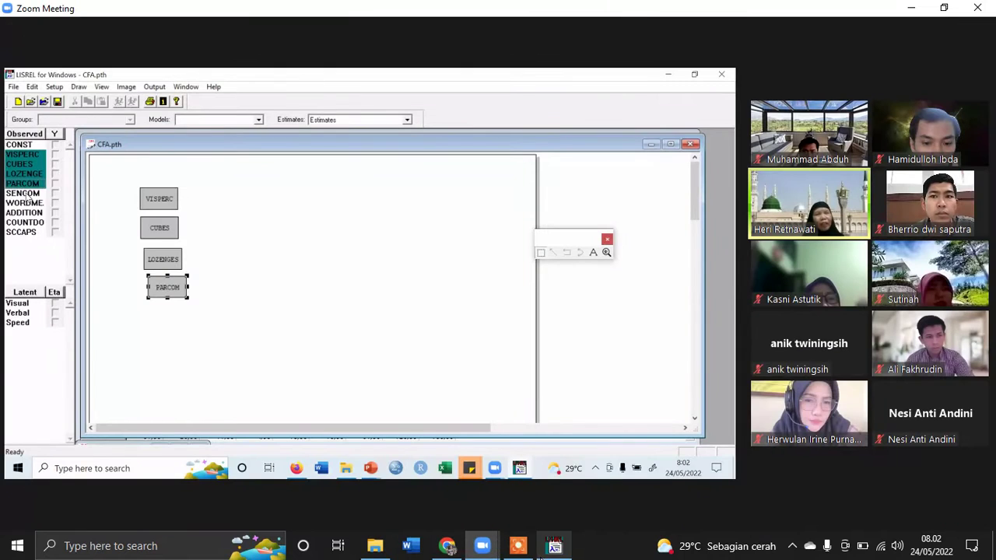
left_click(554, 546)
left_click_drag(200, 218, 179, 198)
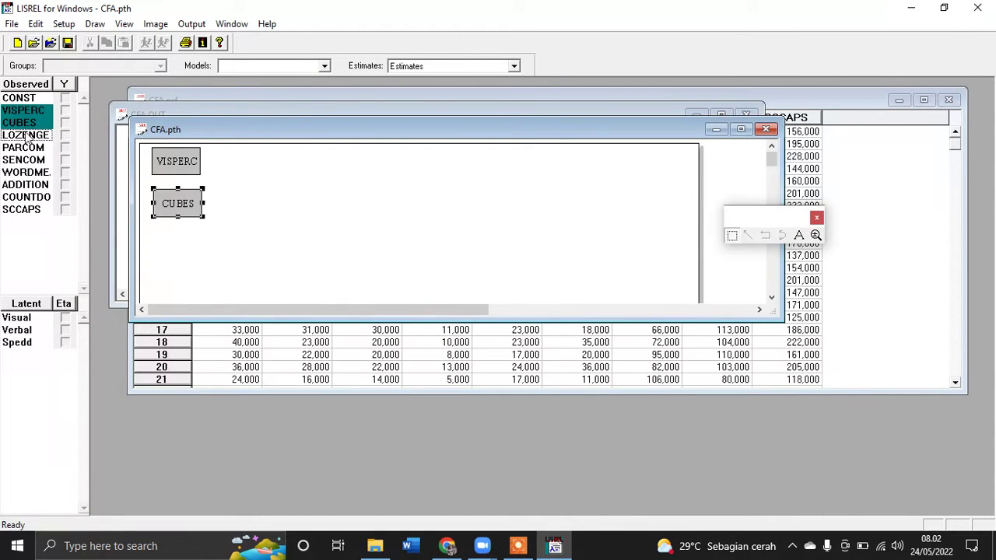
left_click_drag(27, 137, 179, 253)
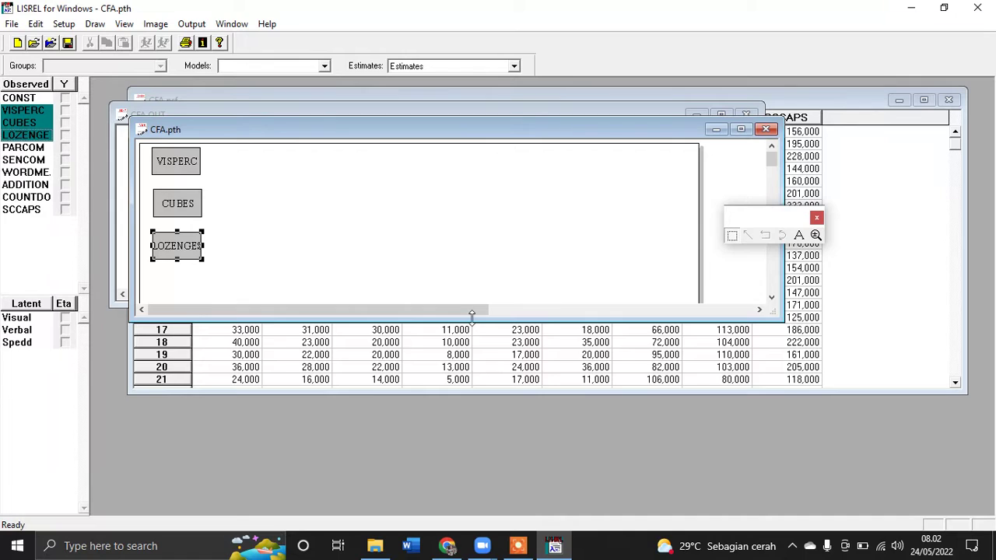
Enlarge the CFA.pth window downward and stack the observed variables PARCOM and SENCOM closely under LOZENGES.
left_click_drag(471, 314, 458, 459)
left_click_drag(28, 151, 181, 305)
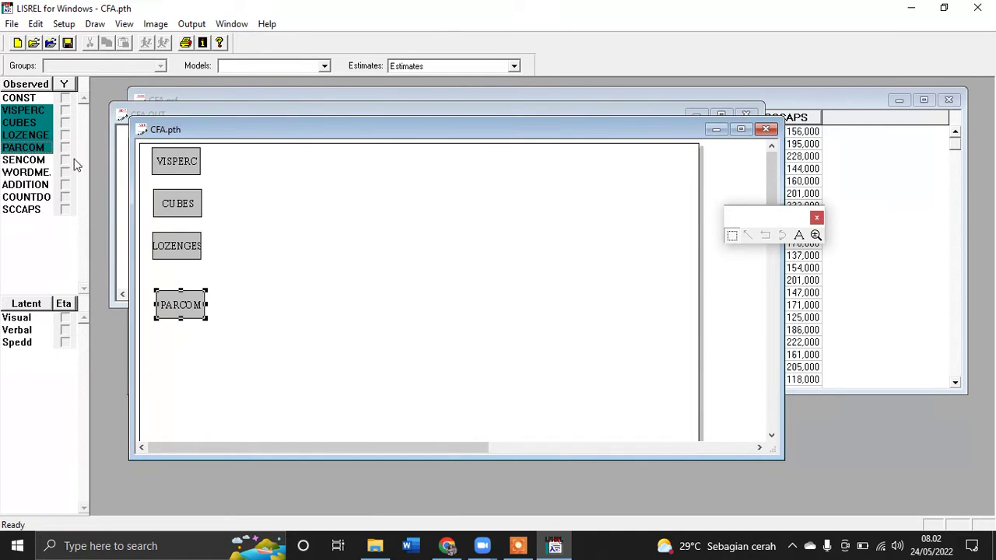
left_click(171, 282)
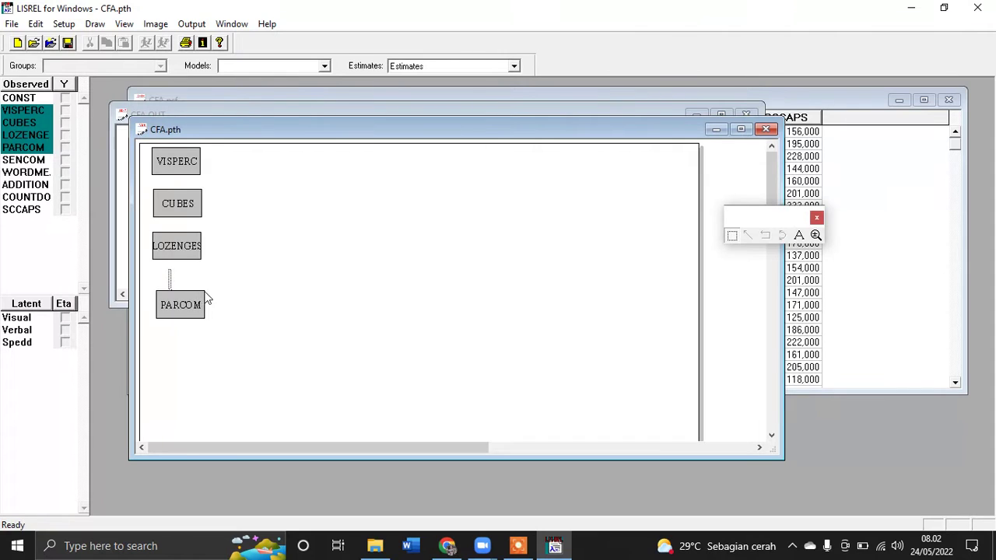
left_click_drag(193, 307, 191, 284)
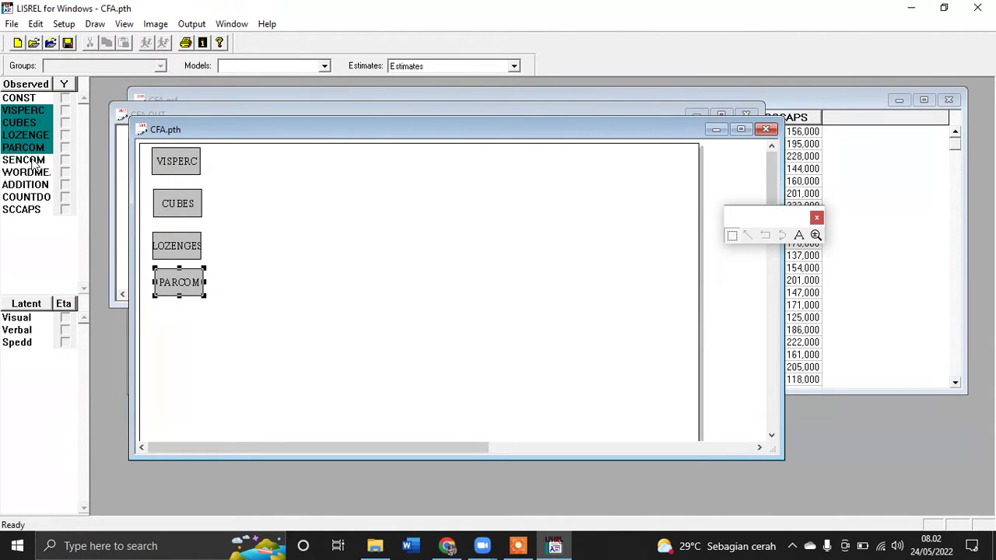
left_click_drag(35, 164, 180, 319)
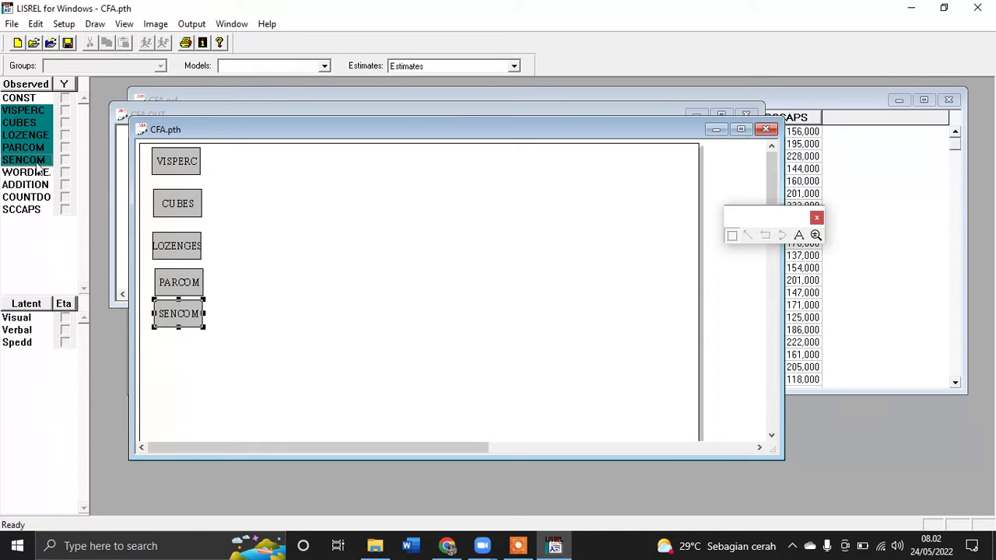
Stack the observed variables WORDMEAN, ADDITION, COUNTDOT and SCCAPS below SENCOM, enlarging the CFA.pth window downward to fit them.
left_click_drag(37, 168, 188, 343)
left_click_drag(35, 191, 195, 395)
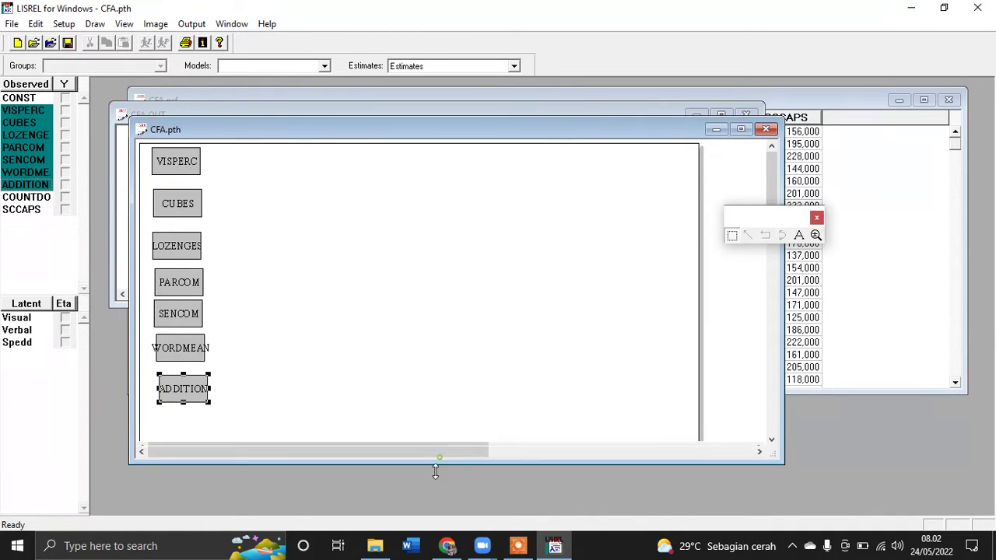
left_click_drag(437, 460, 437, 515)
left_click_drag(28, 201, 185, 423)
left_click_drag(37, 212, 186, 460)
Check the lecturer's diagram in Zoom, and in LISREL place the latent variables Visual, Verbal and Spedd in a column right of the observed variables.
left_click(482, 546)
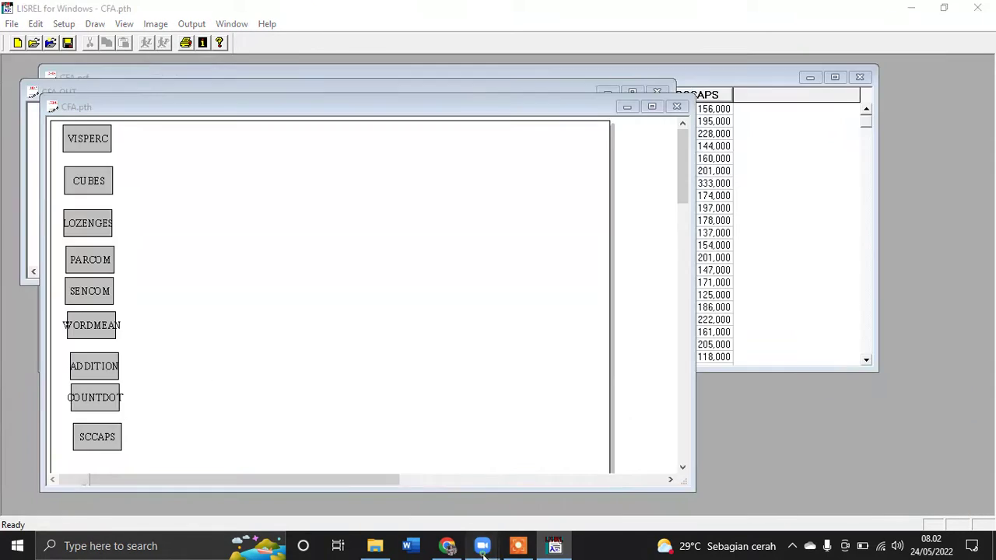
left_click(525, 459)
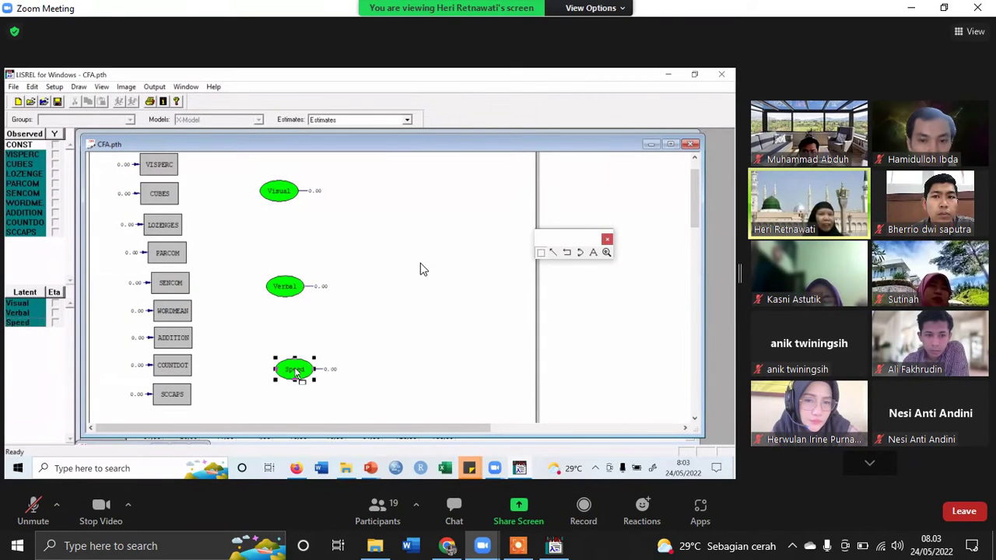
left_click(547, 548)
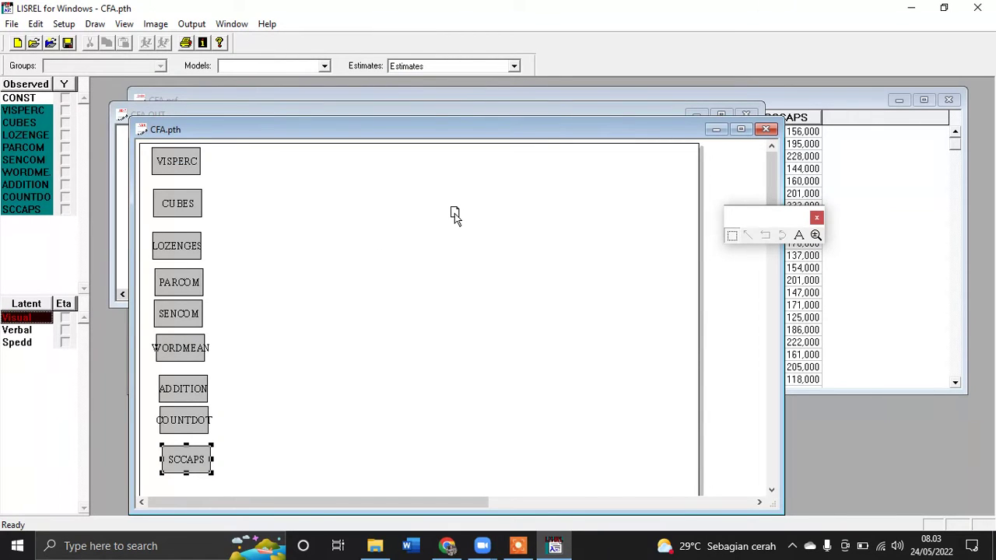
left_click_drag(455, 215, 455, 214)
left_click_drag(28, 334, 459, 315)
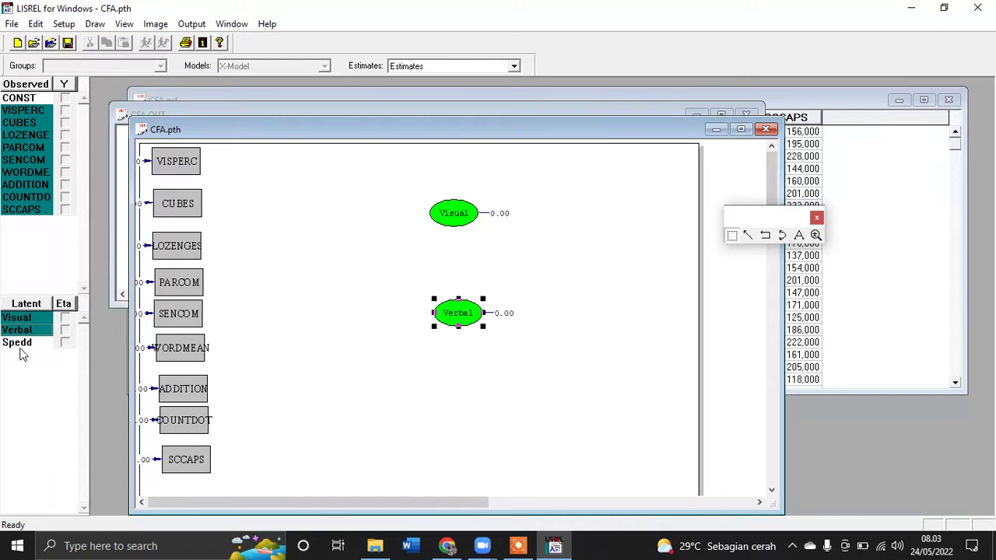
left_click_drag(22, 348, 457, 418)
Compare with the lecturer's diagram in Zoom, shifting the CFA.pth window to the right in LISREL between checks.
left_click(483, 545)
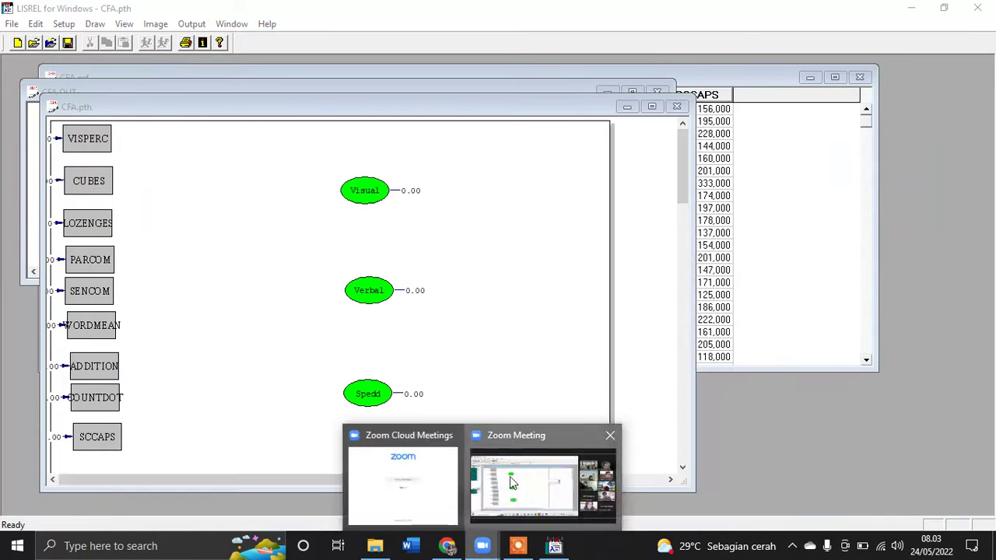
left_click(509, 479)
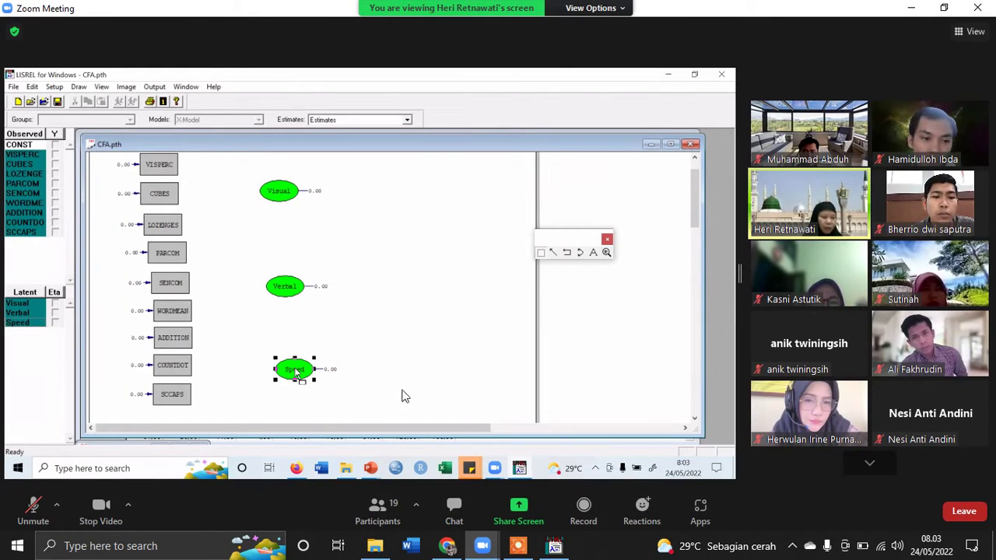
left_click(554, 546)
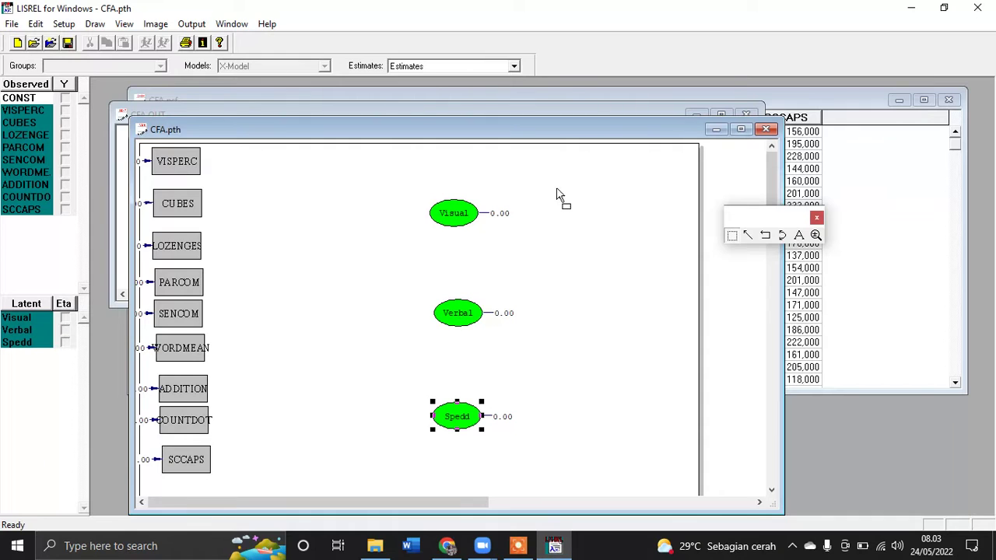
left_click_drag(590, 129, 674, 127)
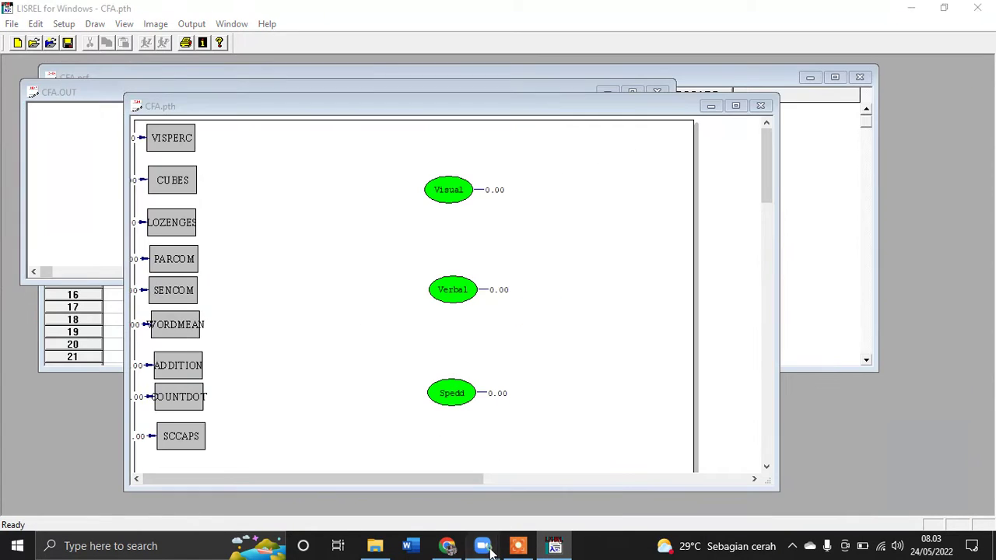
left_click(483, 545)
left_click(534, 455)
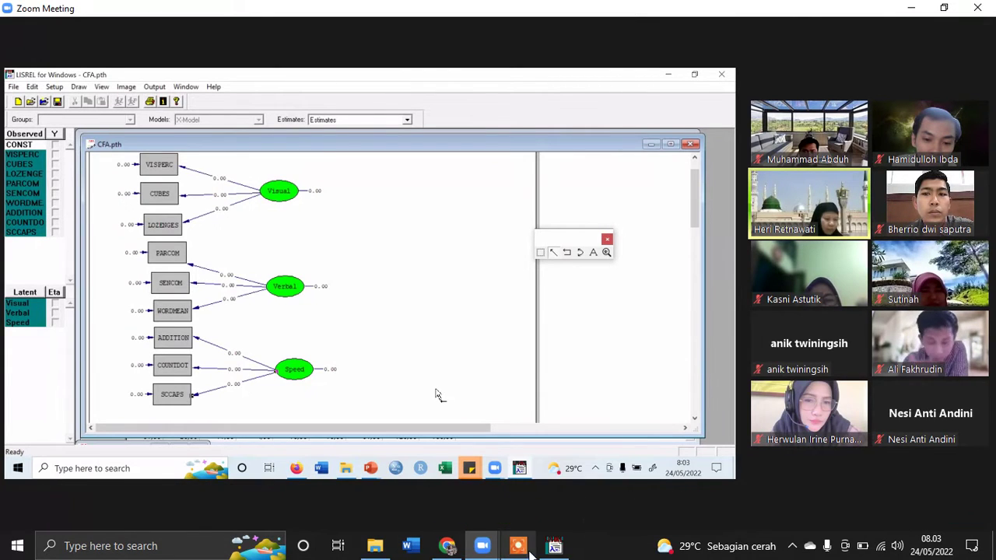
Switch to LISREL and draw one-way paths from Visual to VISPERC, CUBES and LOZENGES.
left_click(554, 546)
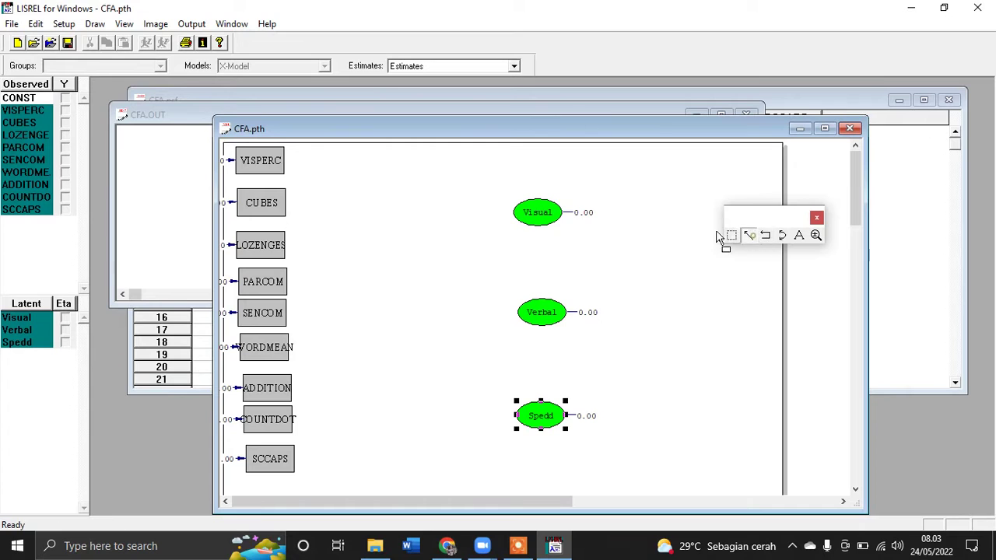
left_click_drag(534, 213, 367, 182)
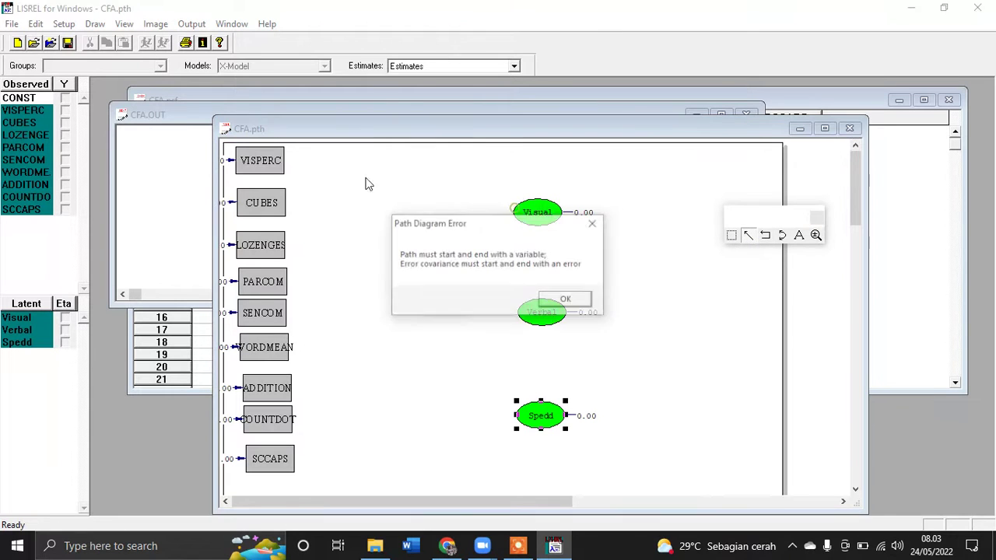
left_click(567, 302)
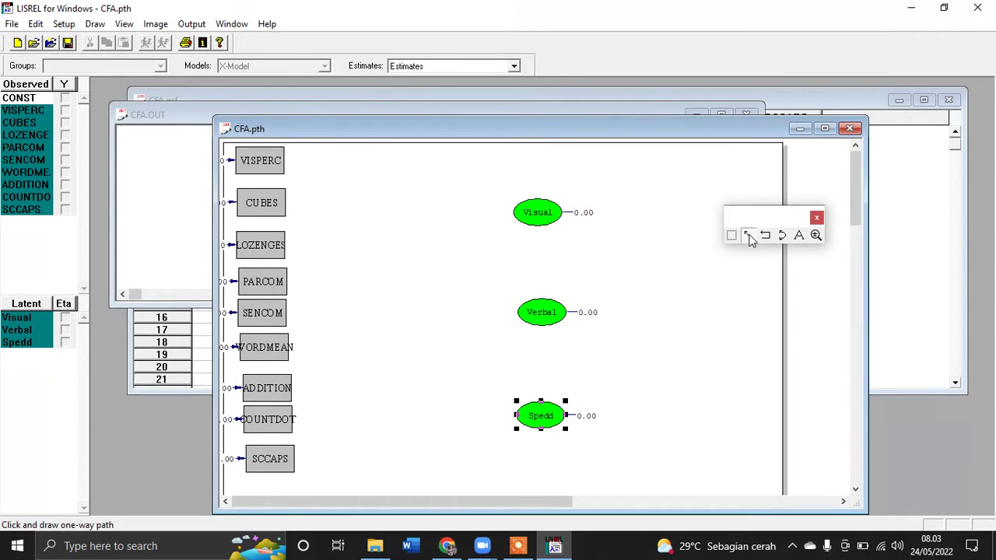
left_click(749, 235)
left_click_drag(529, 219, 274, 160)
left_click_drag(511, 221, 272, 211)
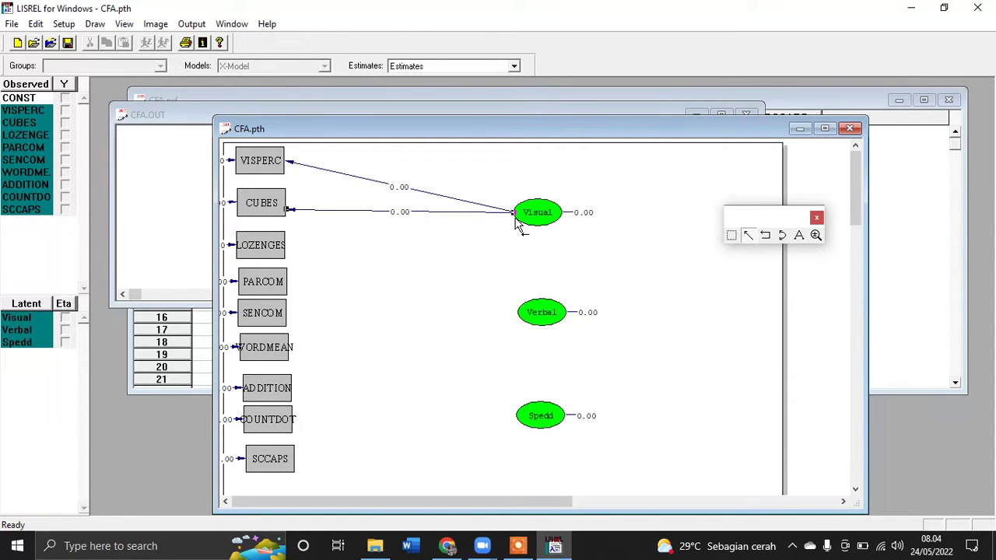
left_click_drag(530, 219, 273, 243)
Draw one-way paths from Verbal to PARCOM, SENCOM and WORDMEAN, and from Spedd to ADDITION, COUNTDOT and SCCAPS.
left_click_drag(537, 313, 282, 313)
left_click_drag(537, 323, 287, 347)
left_click_drag(540, 422, 288, 421)
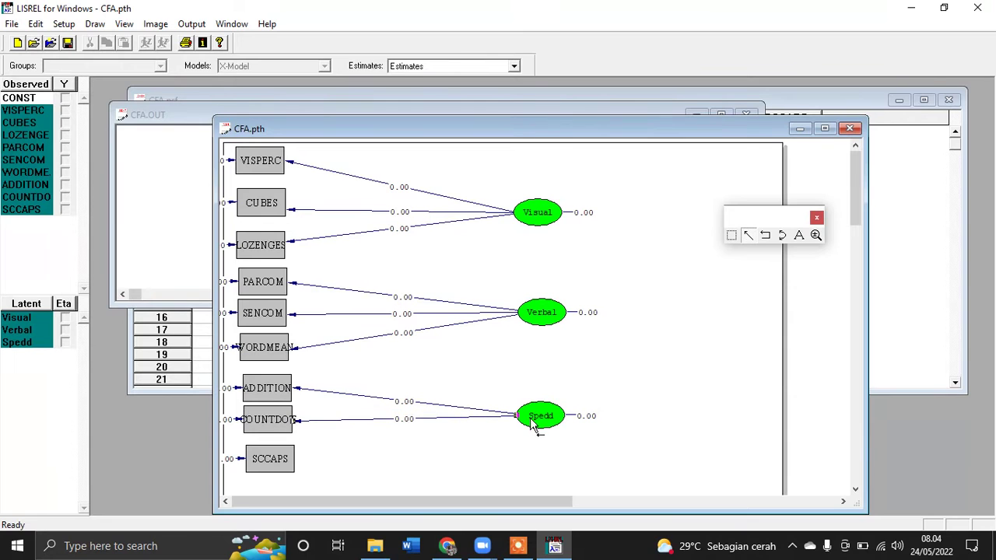
left_click_drag(533, 424, 292, 460)
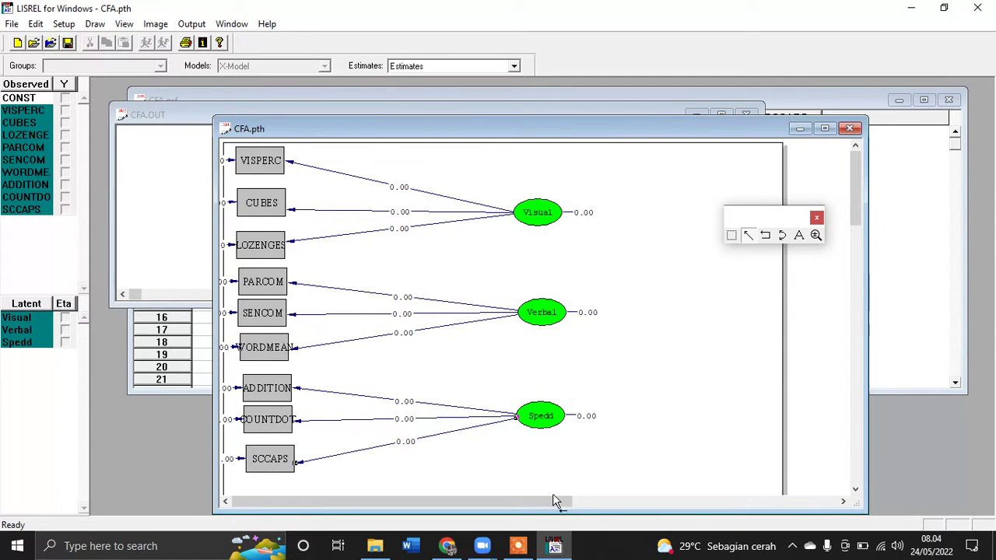
Check the lecturer's finished path diagram in Zoom, briefly unmuting the microphone and muting it again.
left_click(483, 546)
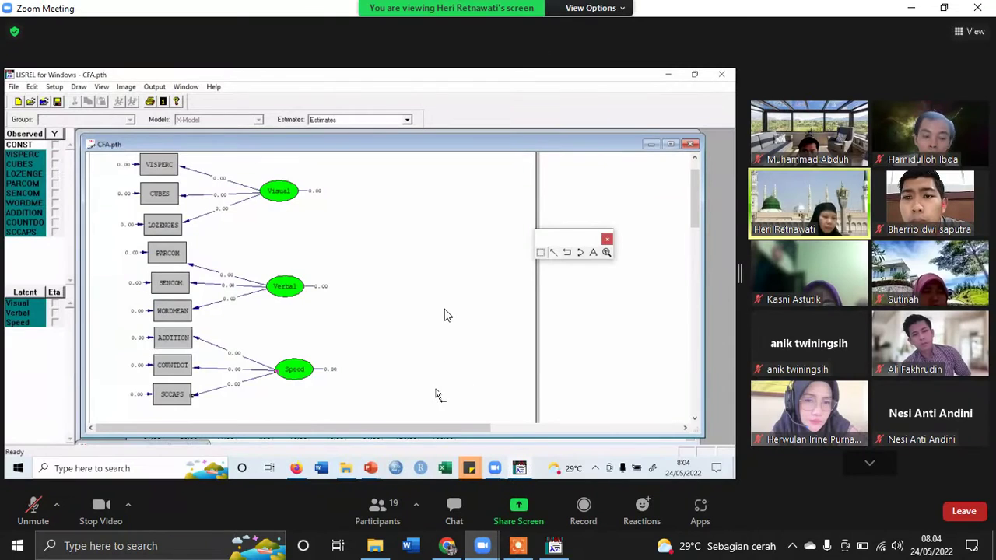
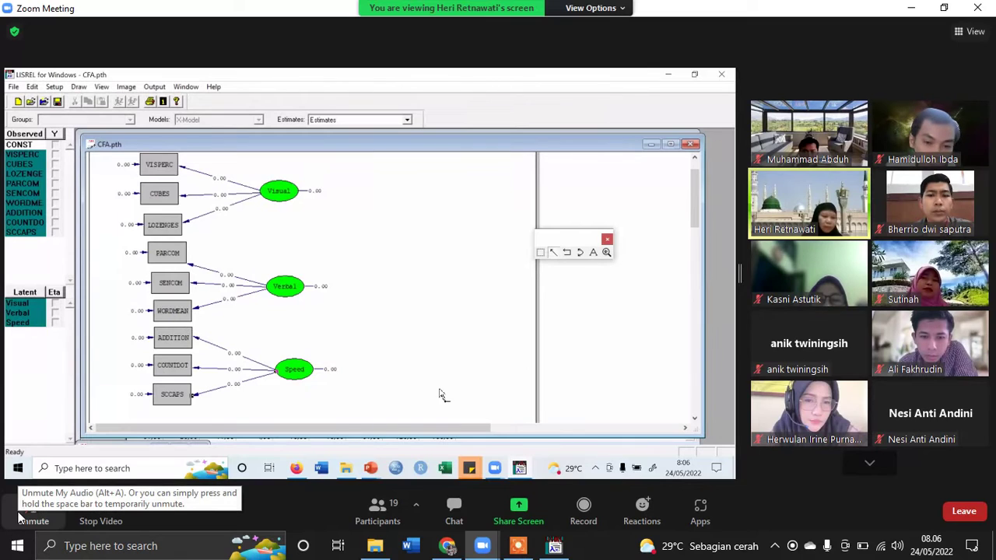
left_click(20, 518)
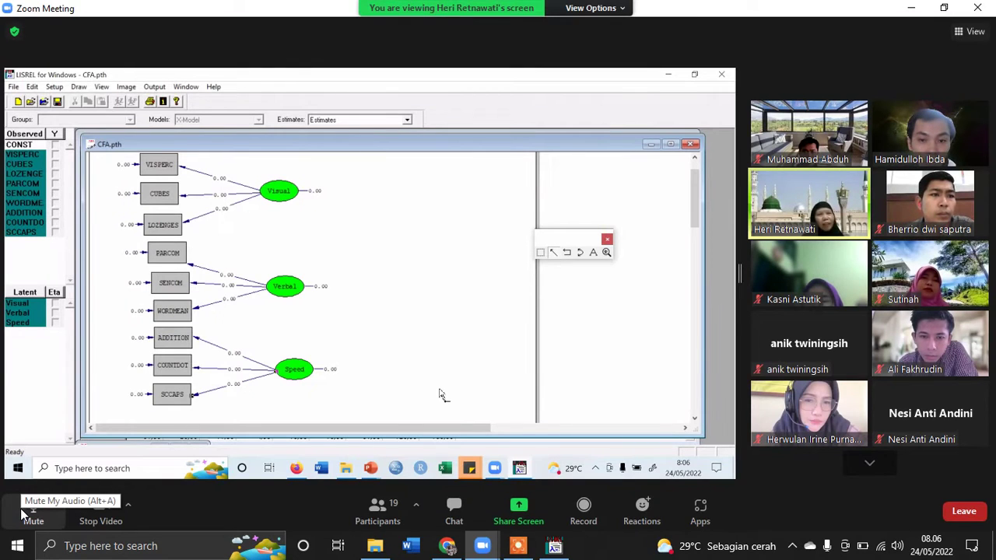
left_click(21, 515)
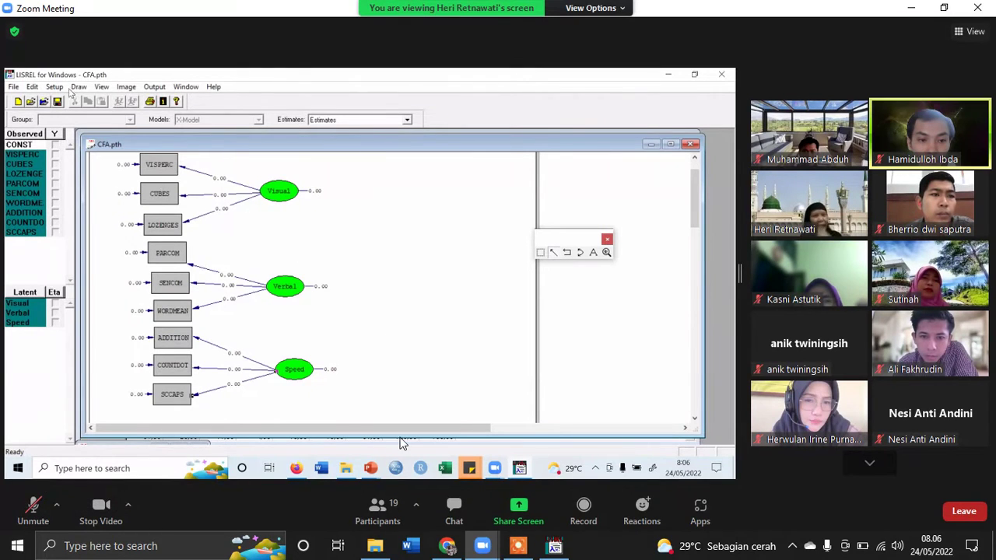
Switch to LISREL and build the LISREL syntax from the CFA.pth path diagram.
key("alt+Tab")
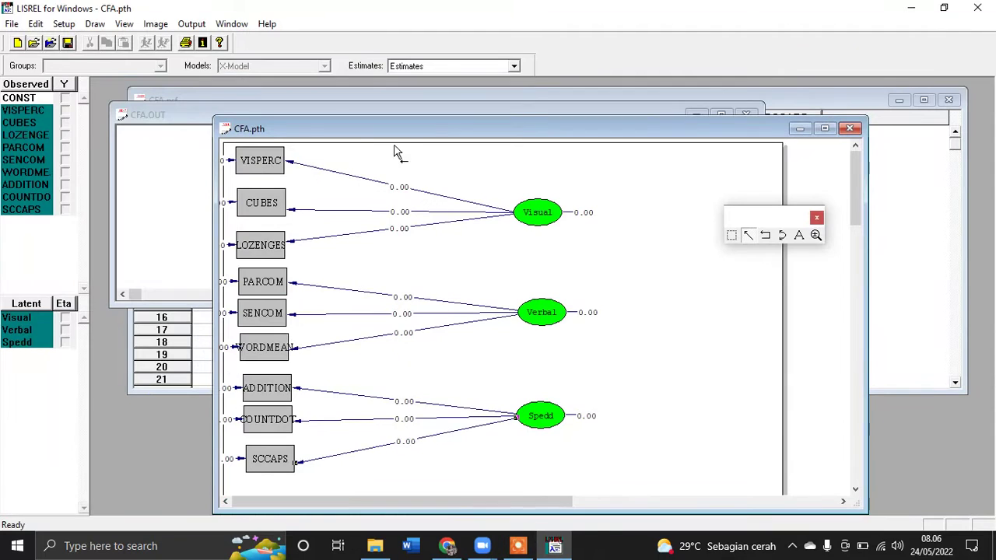
left_click(63, 24)
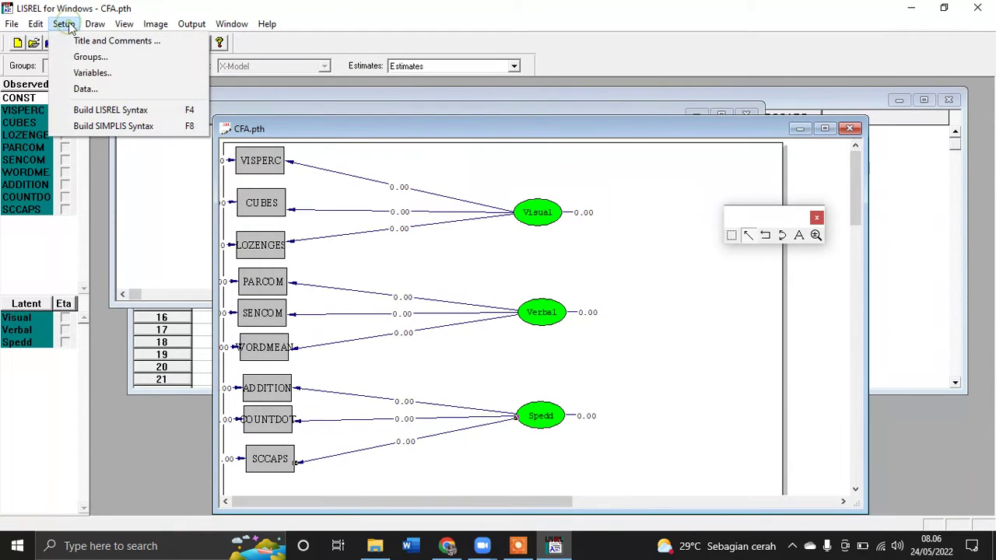
left_click(148, 110)
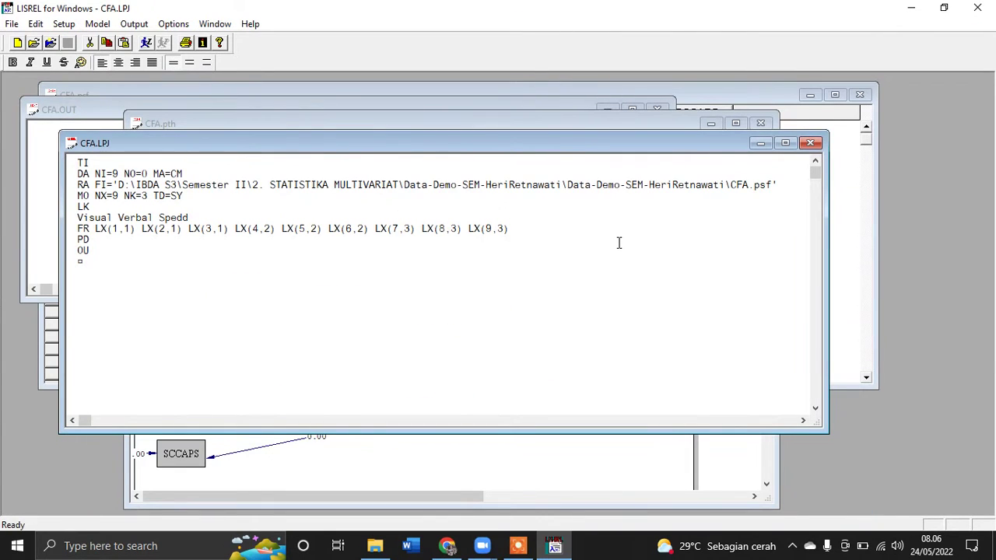
Compare the generated CFA.LPJ syntax in LISREL with the lecturer's syntax shared in Zoom.
mouse_move(483, 545)
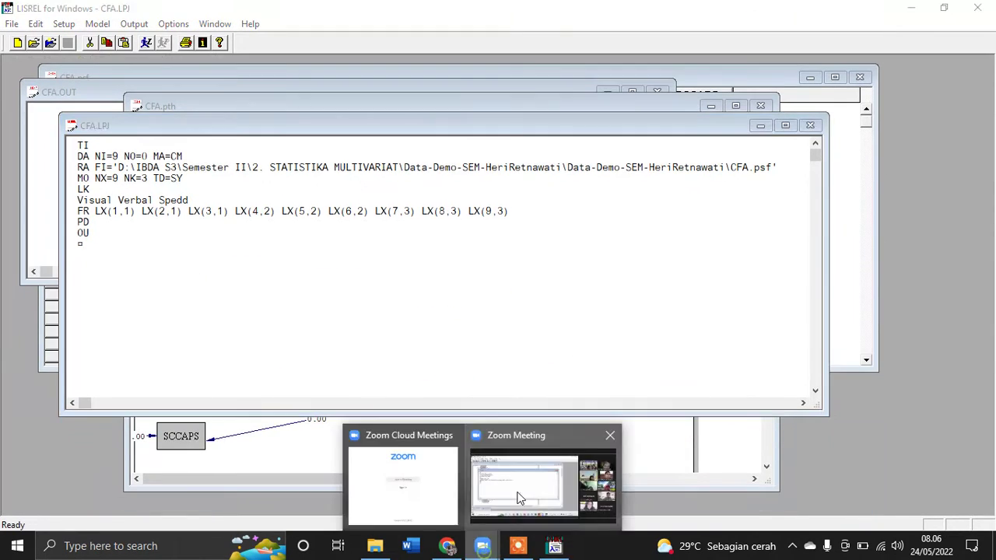
left_click(529, 483)
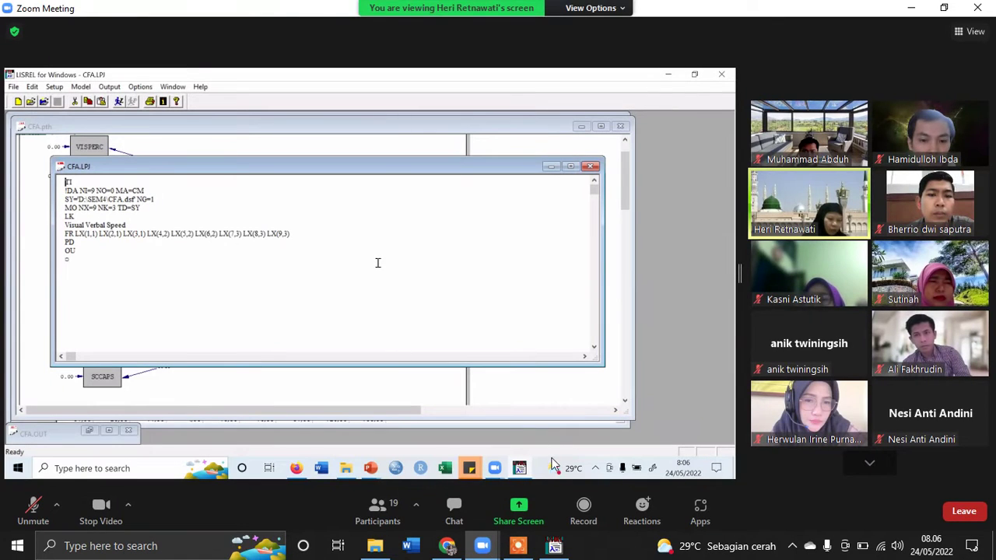
mouse_move(553, 547)
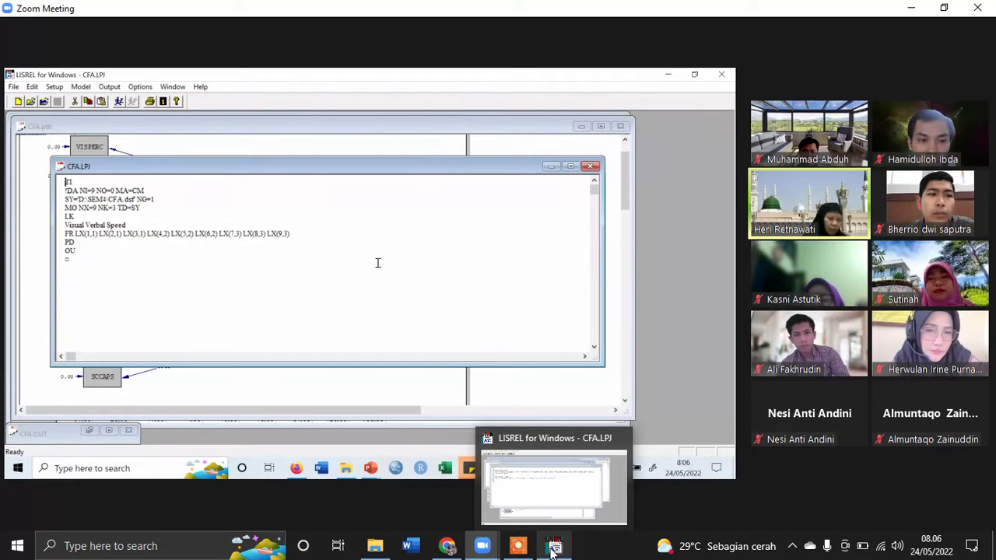
left_click(535, 489)
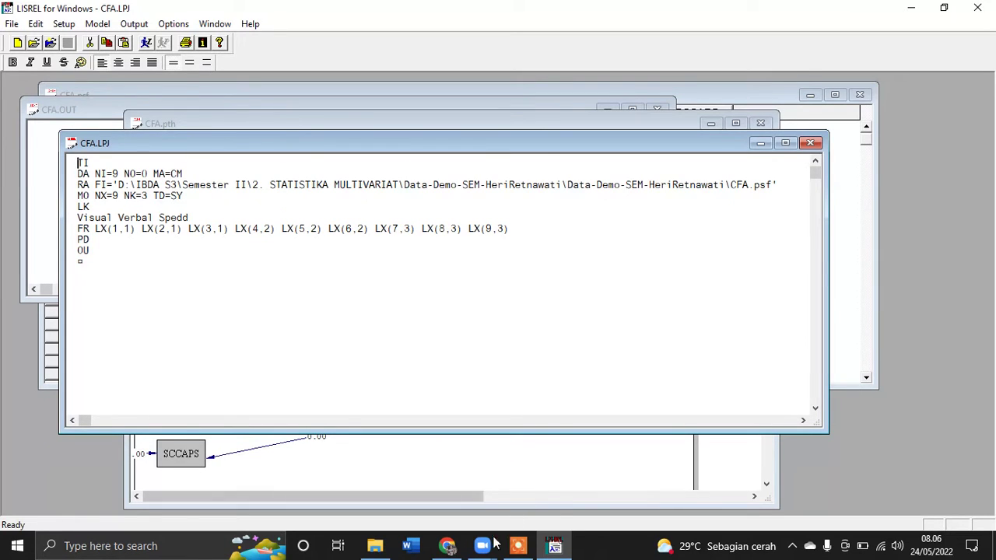
mouse_move(482, 545)
left_click(500, 505)
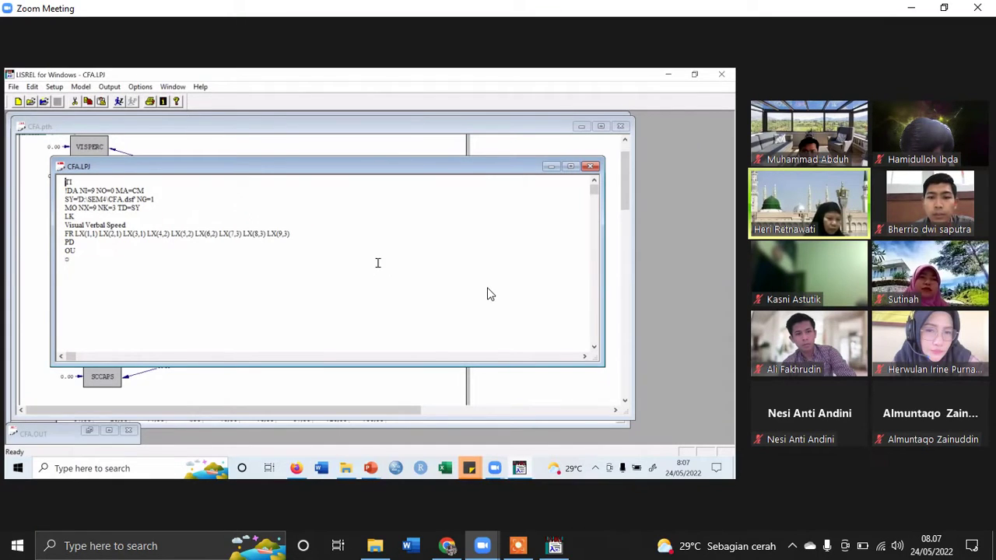
mouse_move(36, 509)
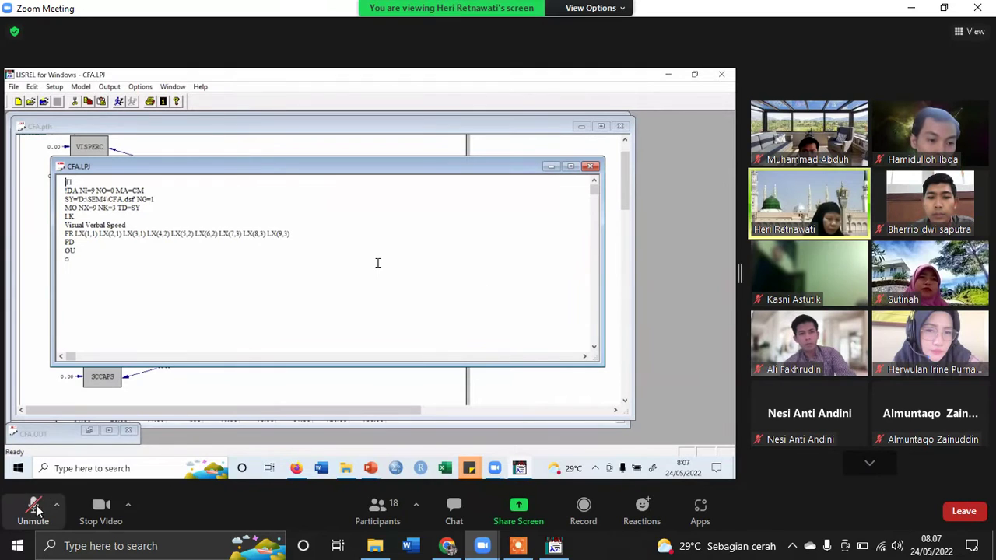
left_click(870, 463)
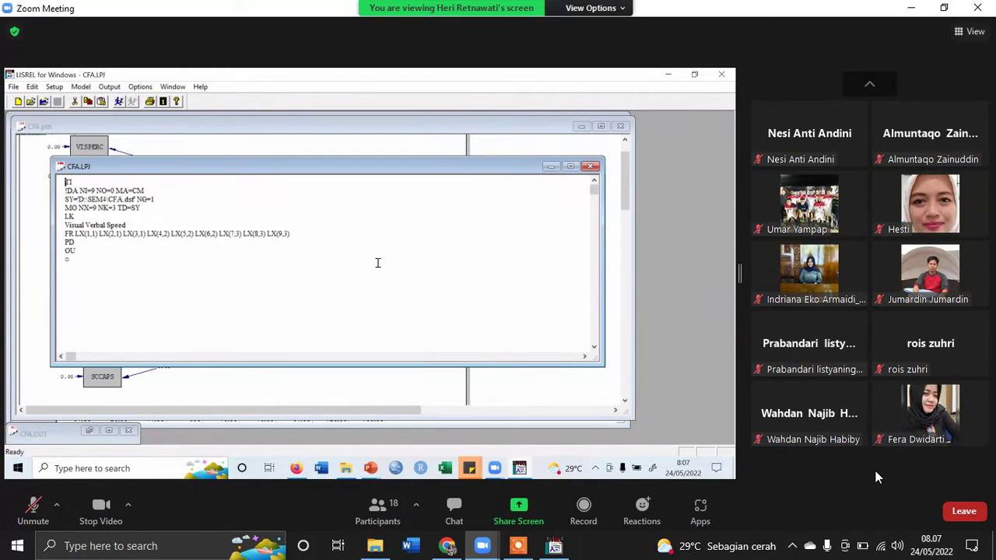
left_click(871, 85)
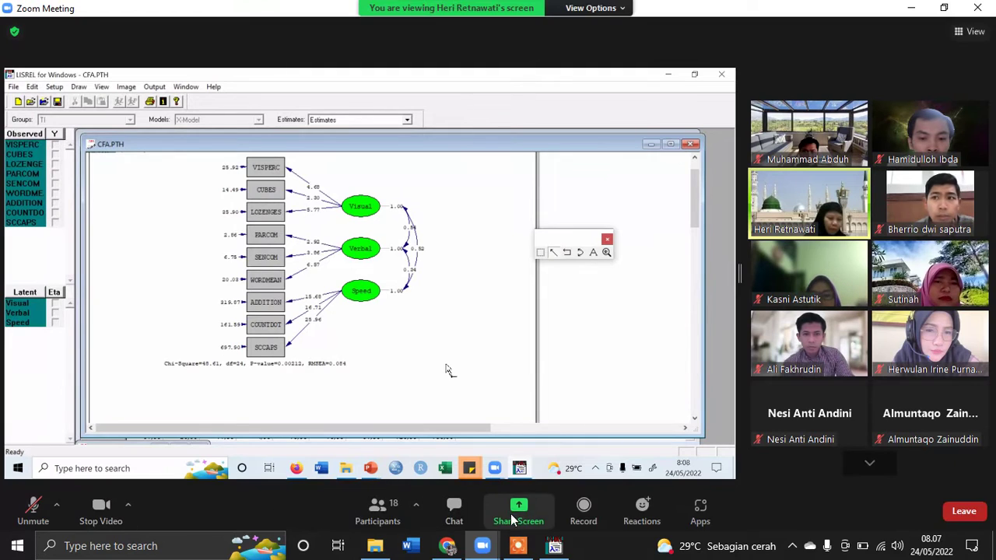
Switch to LISREL and run the CFA.LPJ syntax to generate the path diagram.
left_click(554, 546)
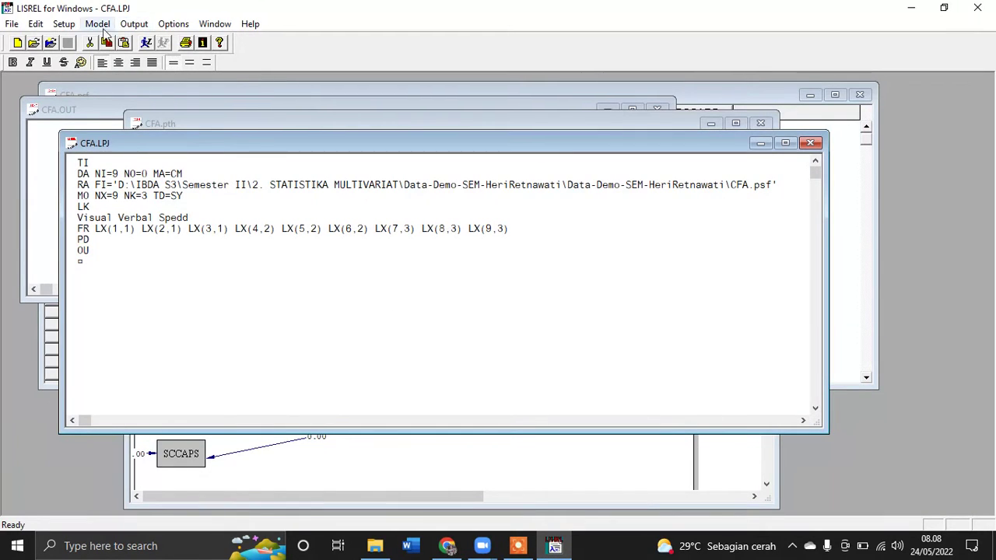
left_click(146, 42)
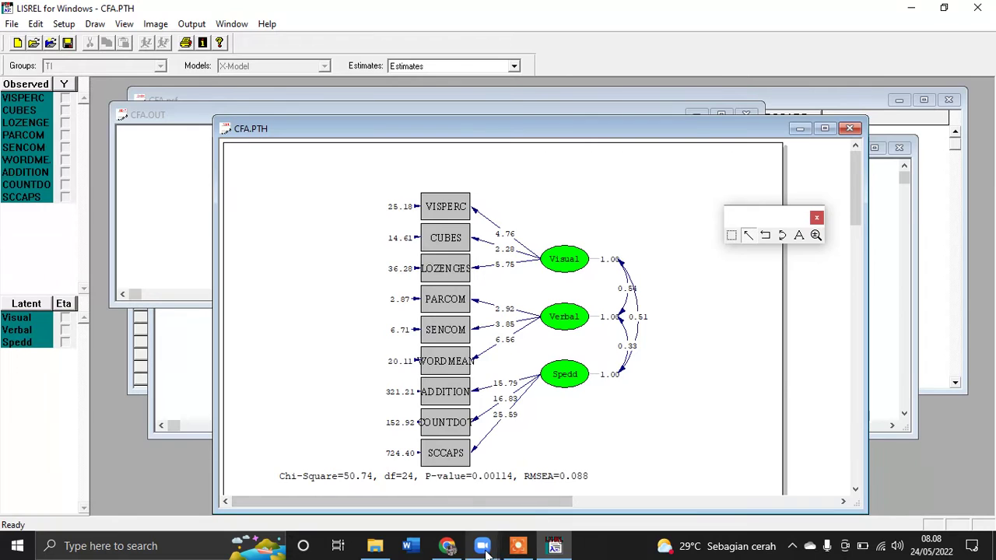
Compare the generated CFA path diagram and its estimates with the presenter's diagram shared in the Zoom meeting.
mouse_move(482, 545)
left_click(522, 490)
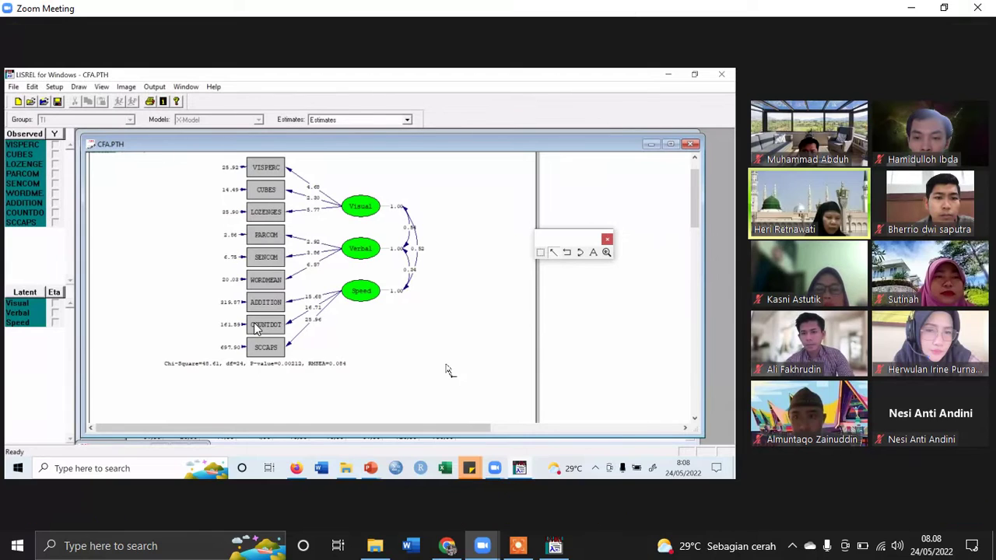
key("alt+Tab")
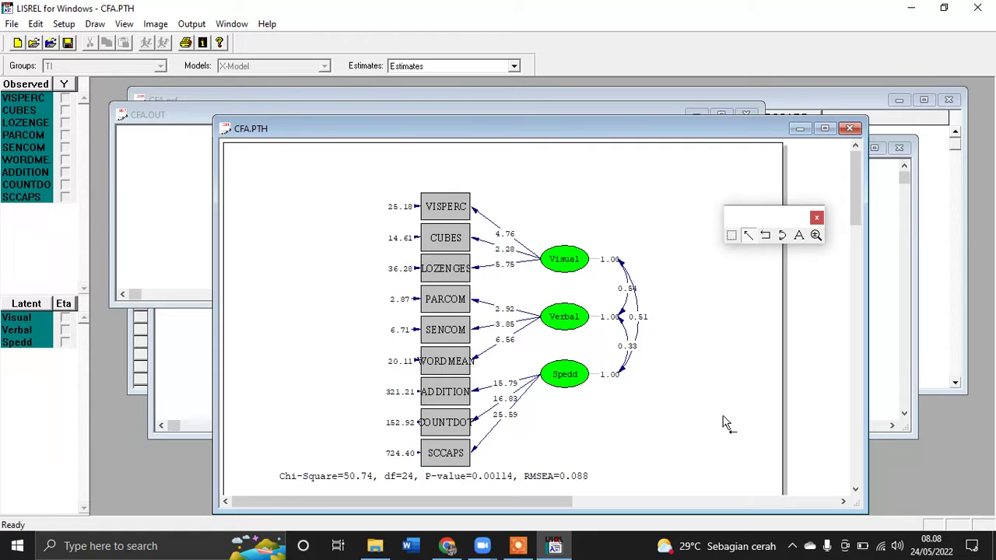
mouse_move(482, 546)
left_click(515, 492)
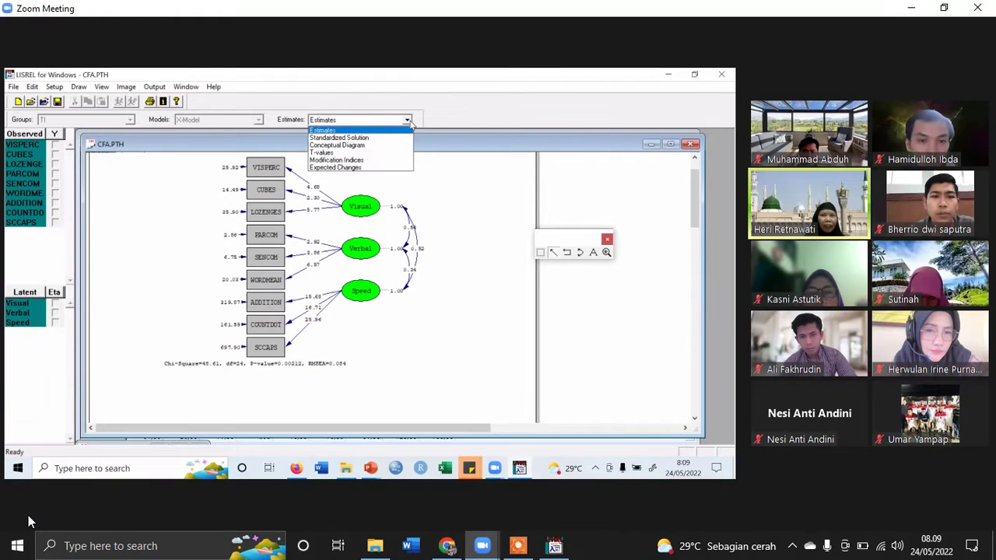
Switch to LISREL and set the path diagram's estimates to Standardized Solution.
mouse_move(555, 545)
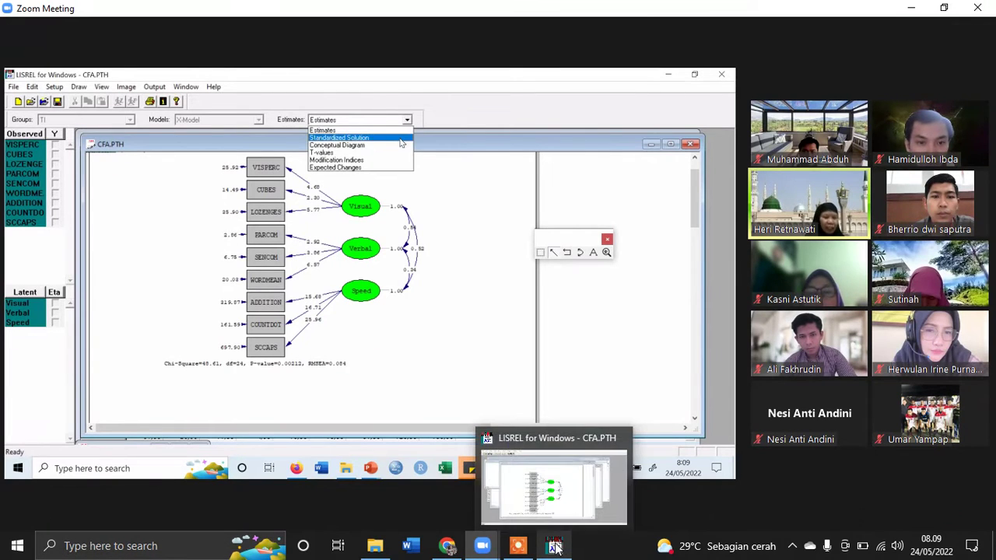
left_click(589, 494)
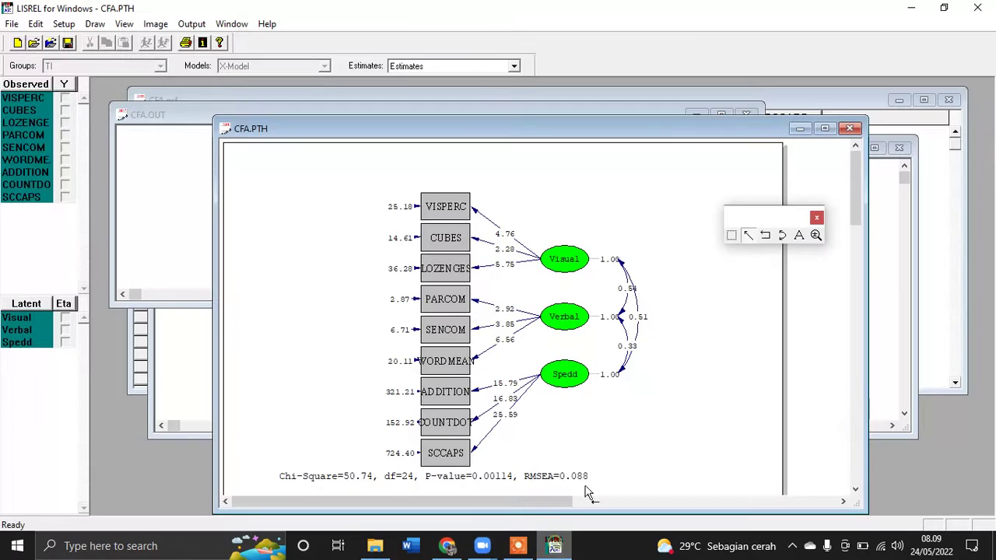
left_click(514, 68)
left_click(506, 89)
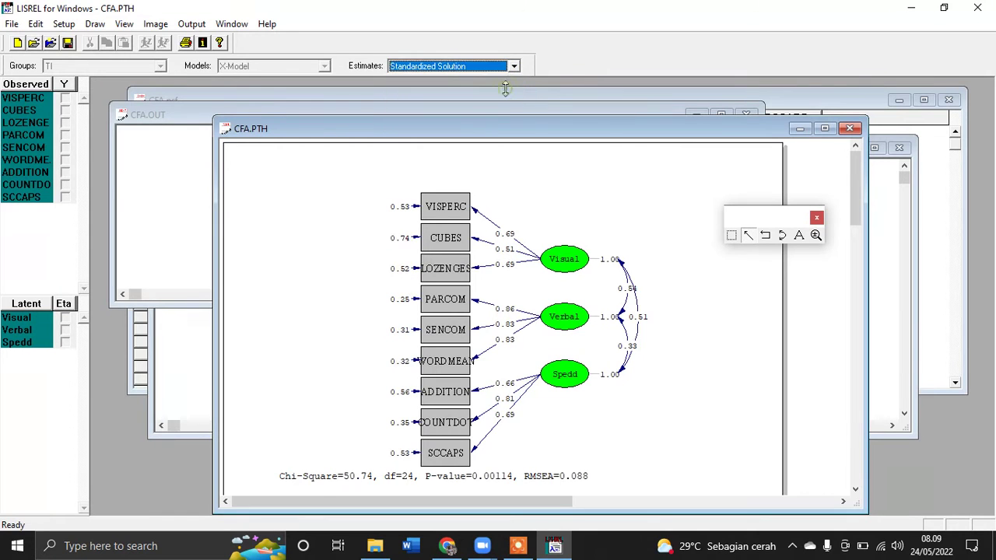
Compare the standardized loadings and fit statistics in LISREL with the presenter's shared diagram in the Zoom meeting.
mouse_move(482, 545)
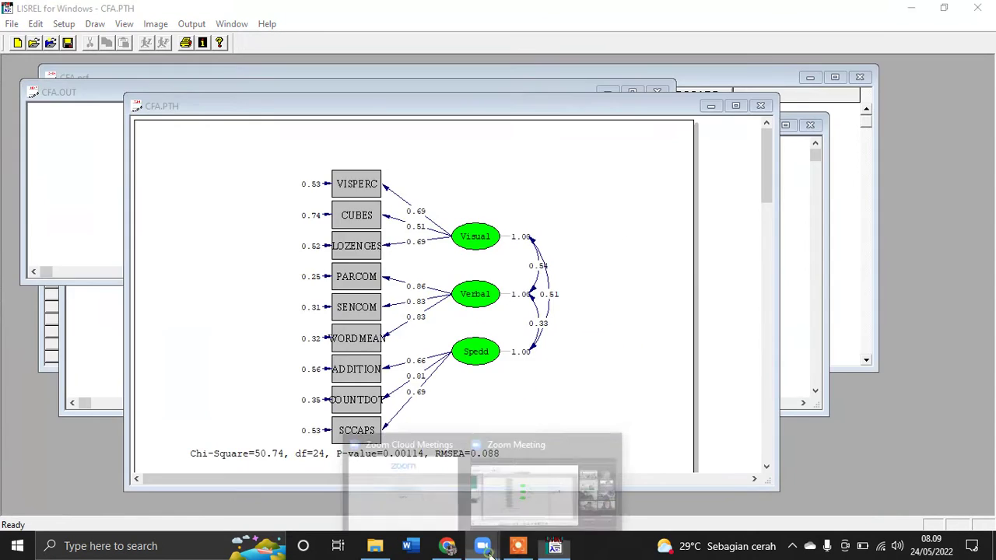
left_click(525, 495)
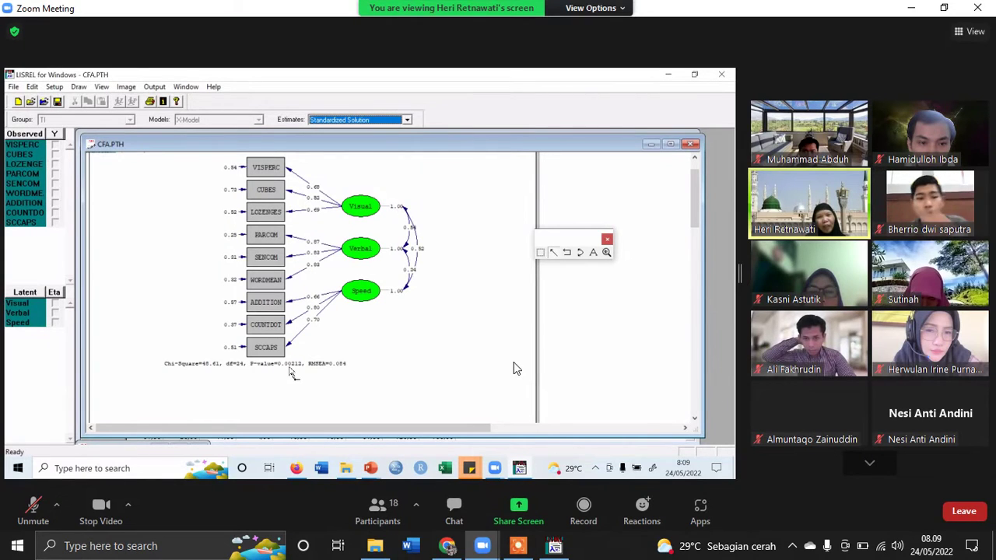
left_click(554, 548)
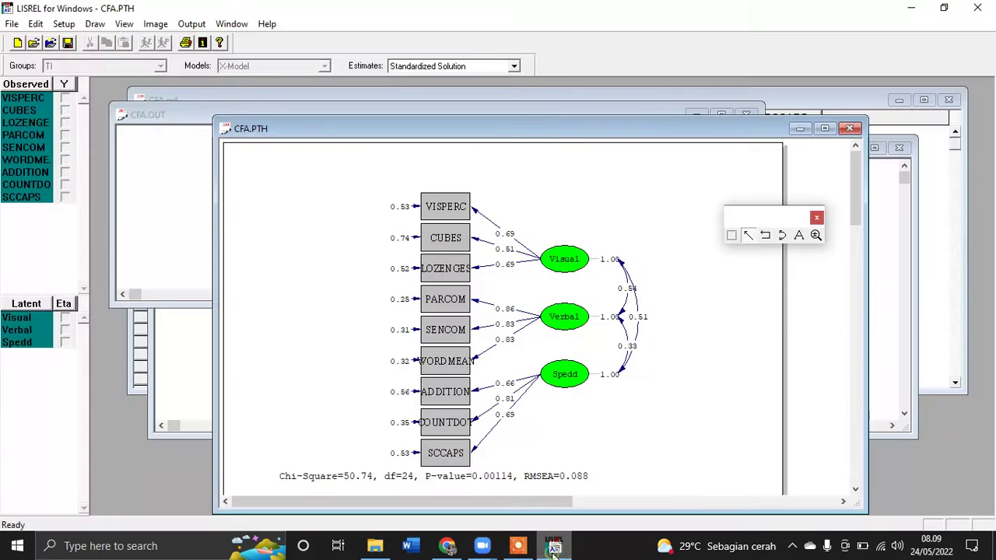
left_click(554, 547)
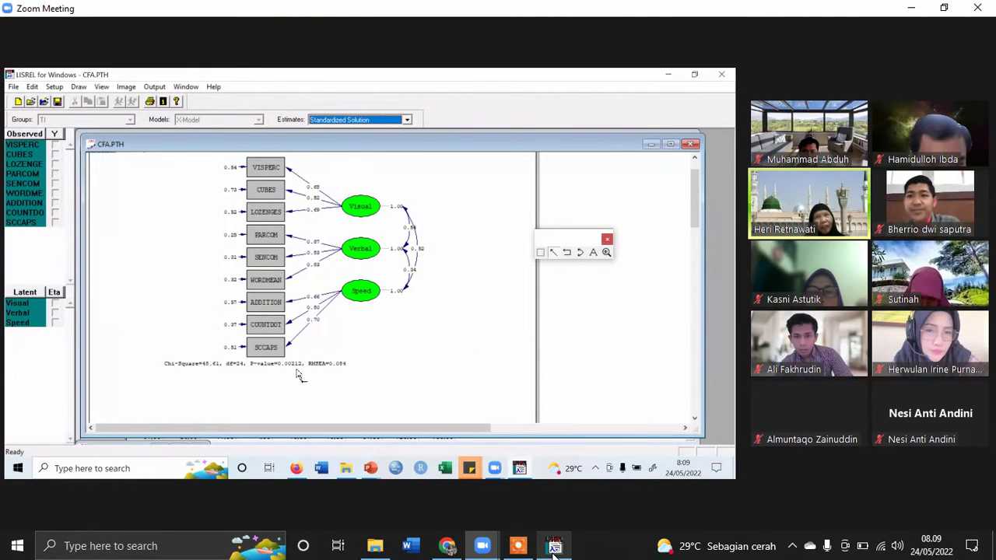
left_click(554, 547)
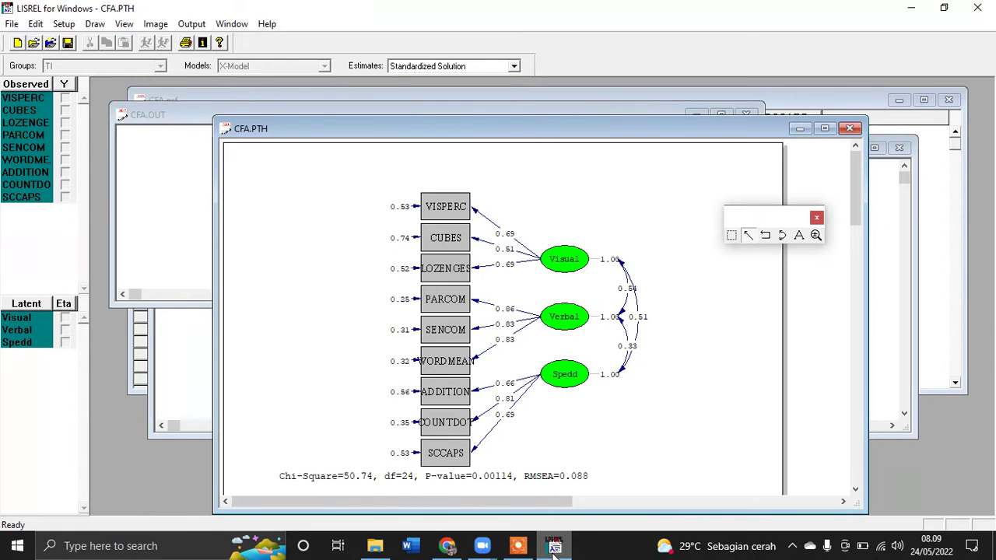
left_click(483, 548)
left_click(537, 479)
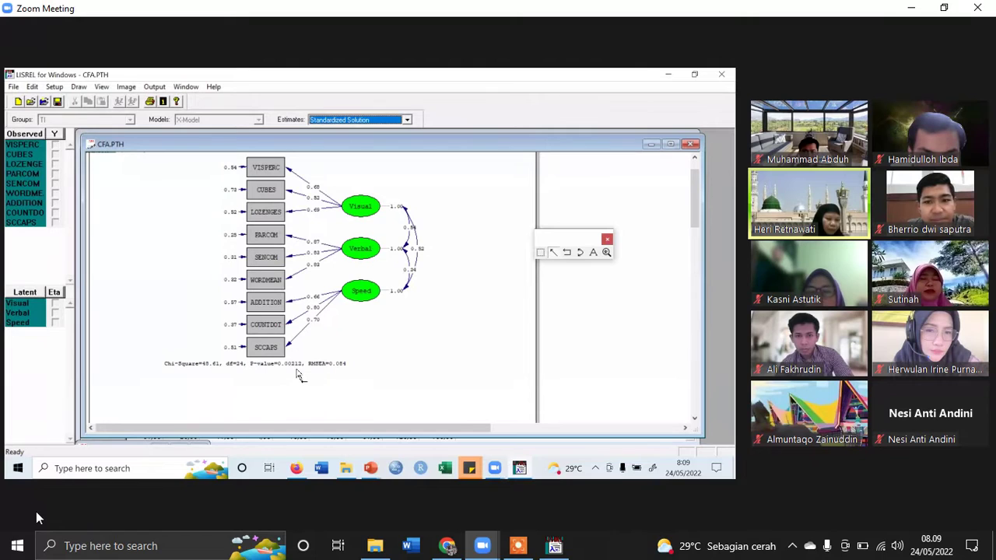
left_click(552, 546)
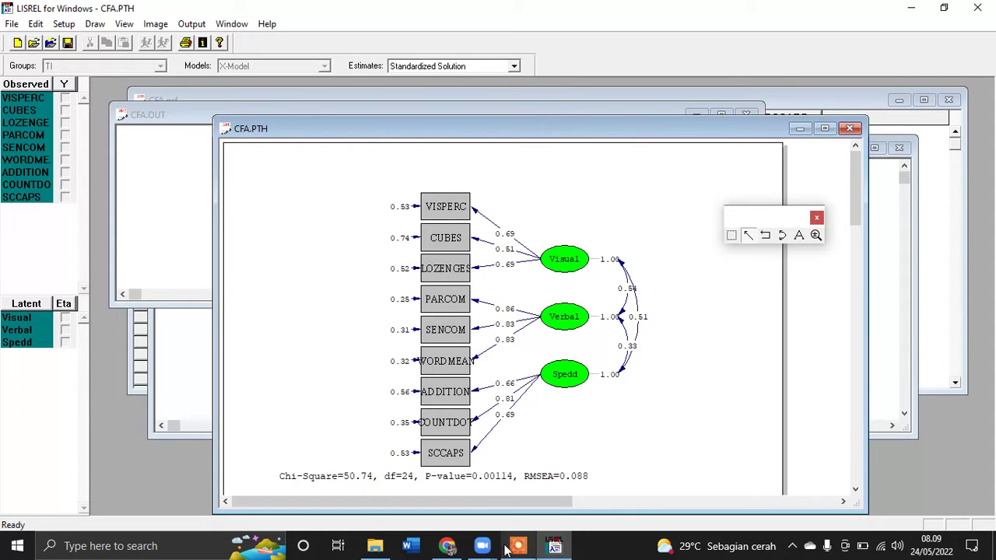
mouse_move(488, 550)
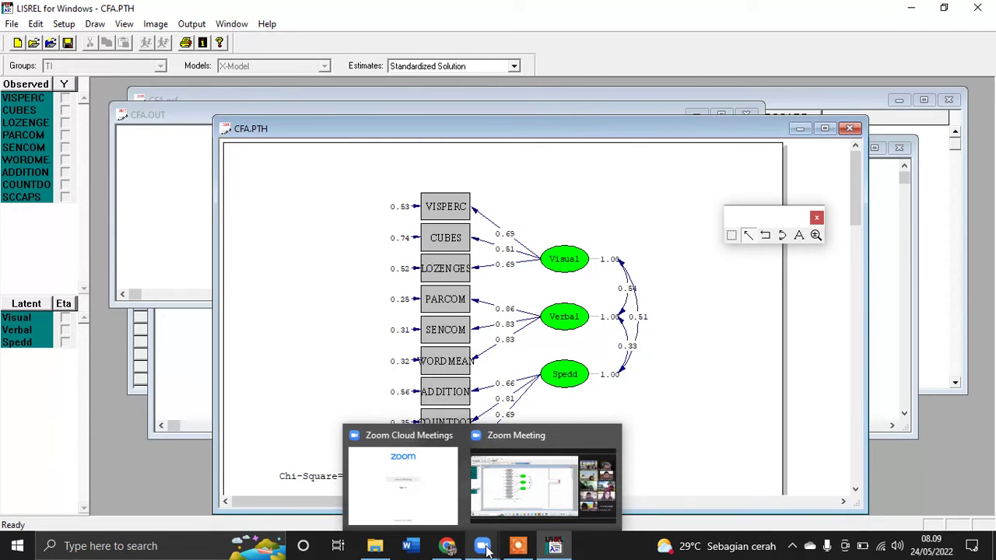
left_click(525, 486)
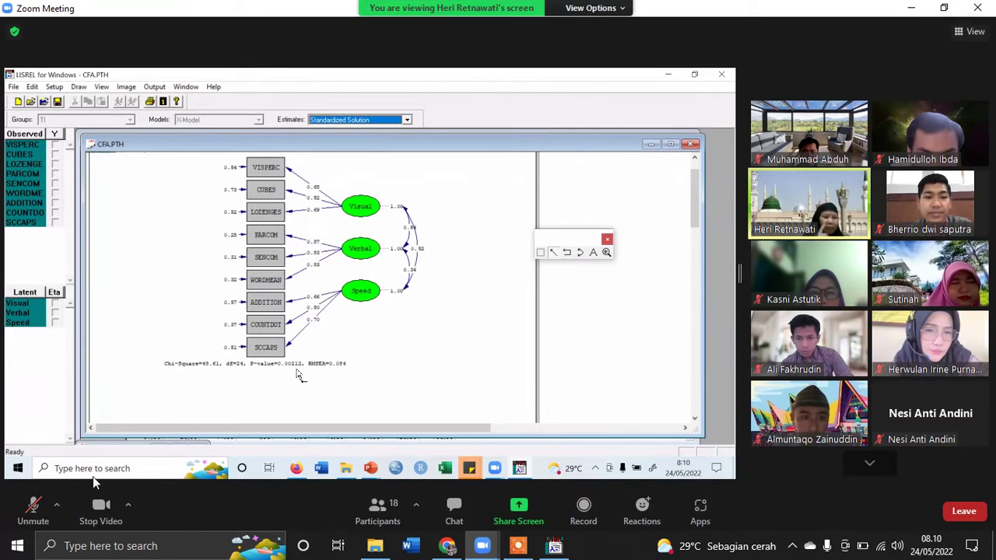
Unmute the microphone in the Zoom meeting to speak, and mute it again.
left_click(21, 514)
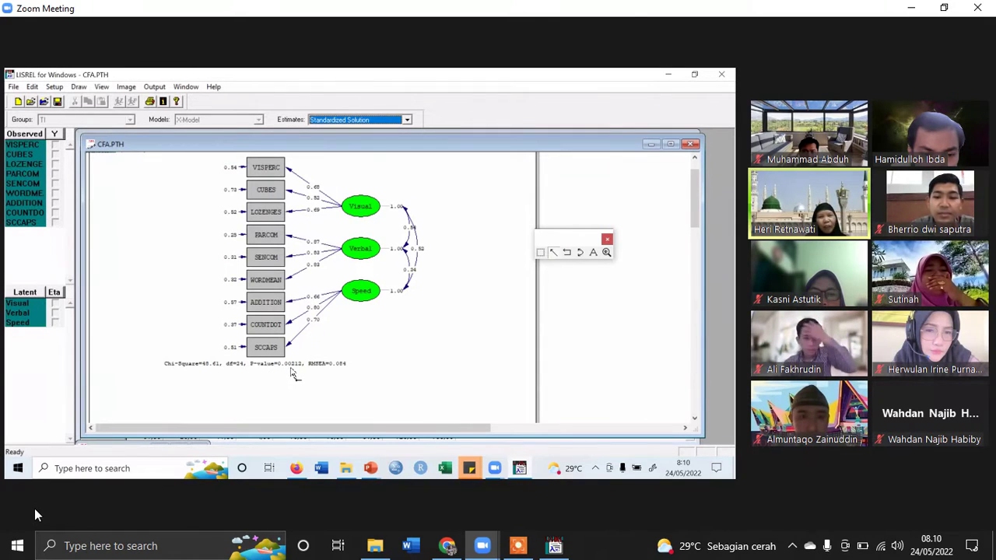
mouse_move(33, 516)
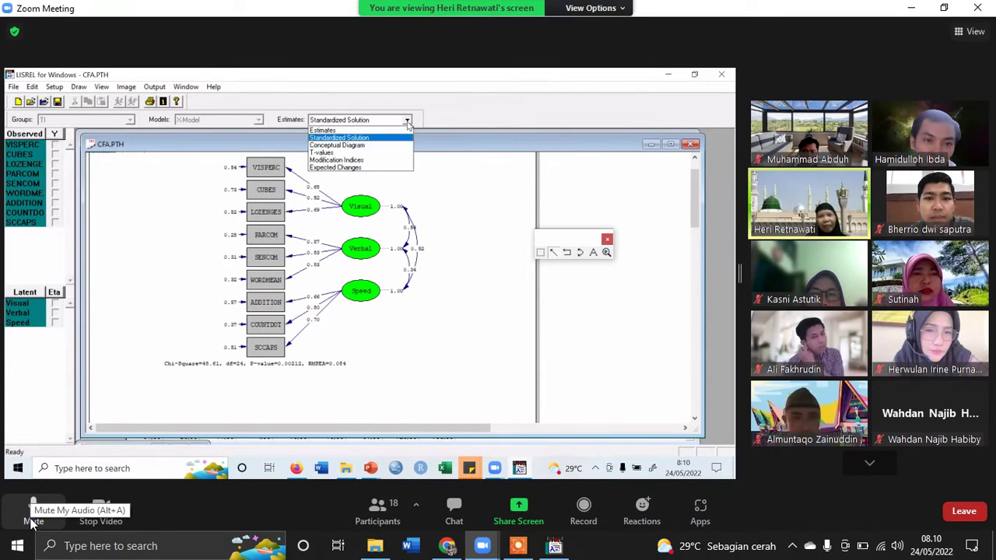
left_click(32, 521)
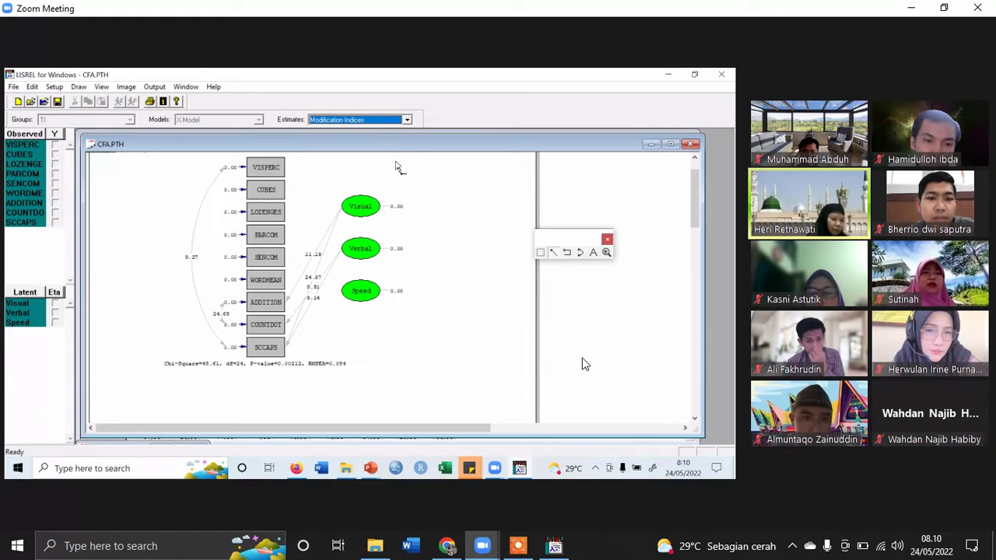
Switch to LISREL and display the Modification Indices on the path diagram.
left_click(556, 547)
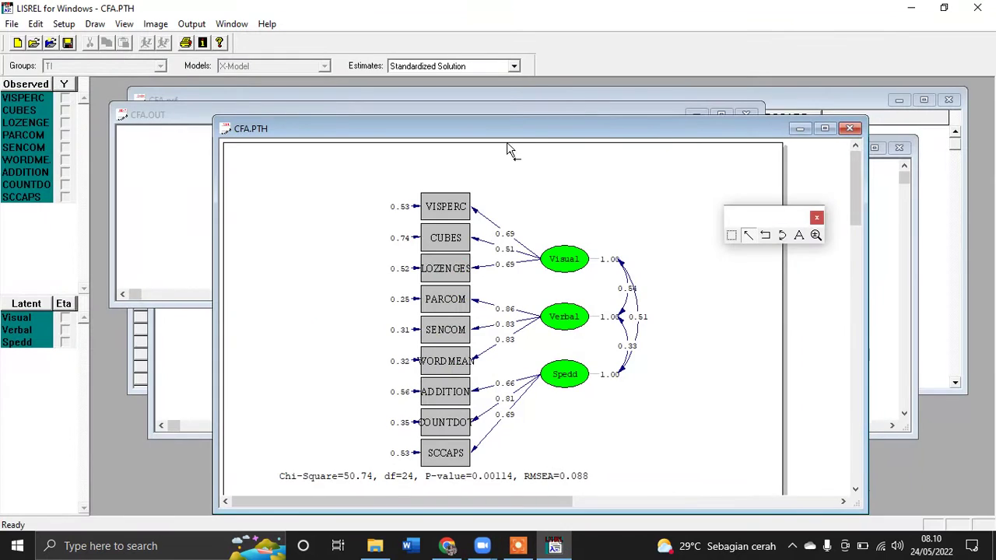
left_click(513, 67)
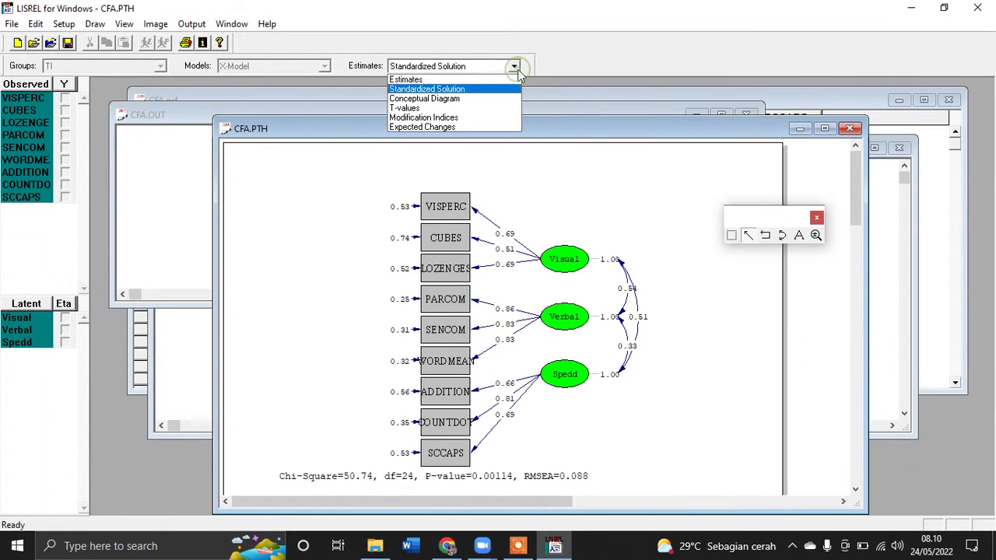
left_click(486, 117)
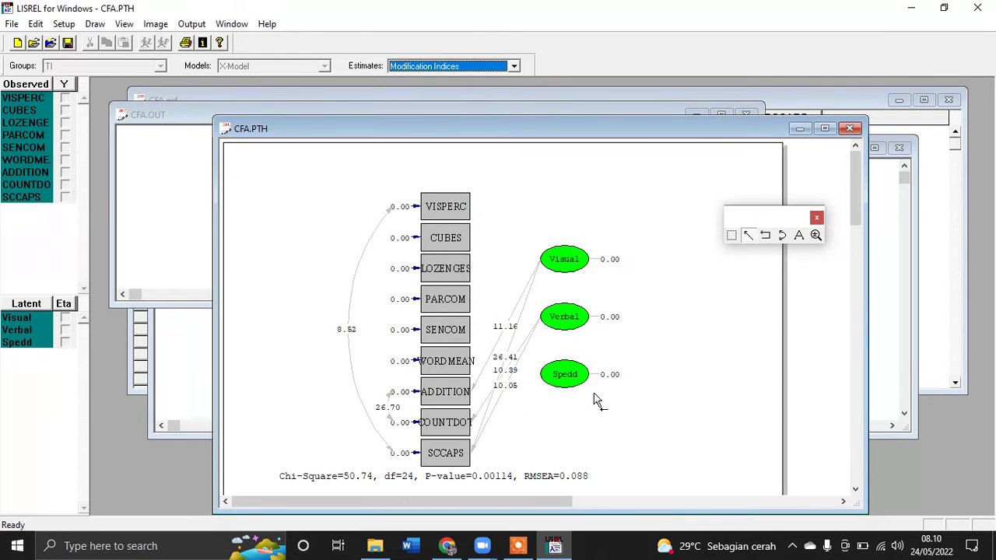
Return to the Zoom meeting and turn the microphone on and off twice to speak with the presenter.
mouse_move(483, 545)
left_click(498, 490)
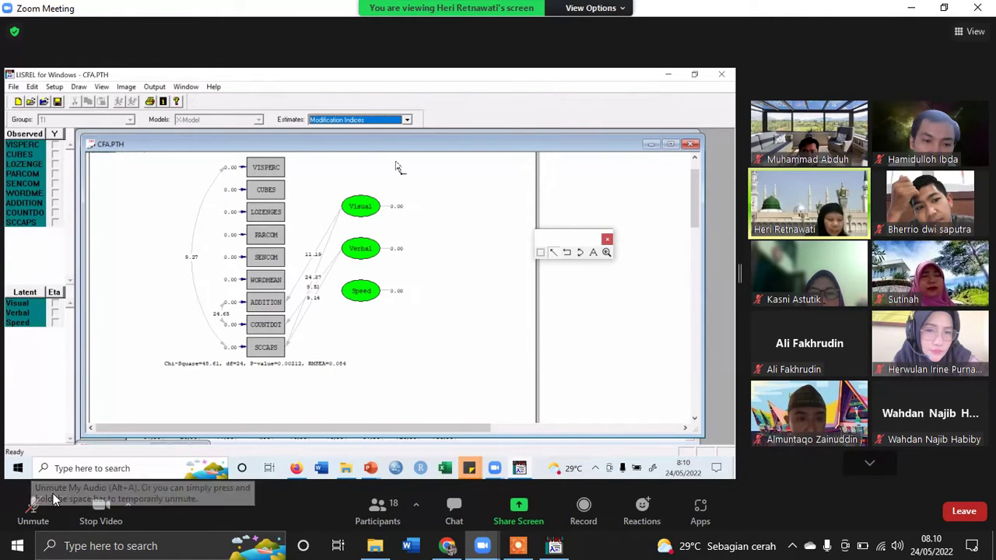
left_click(31, 507)
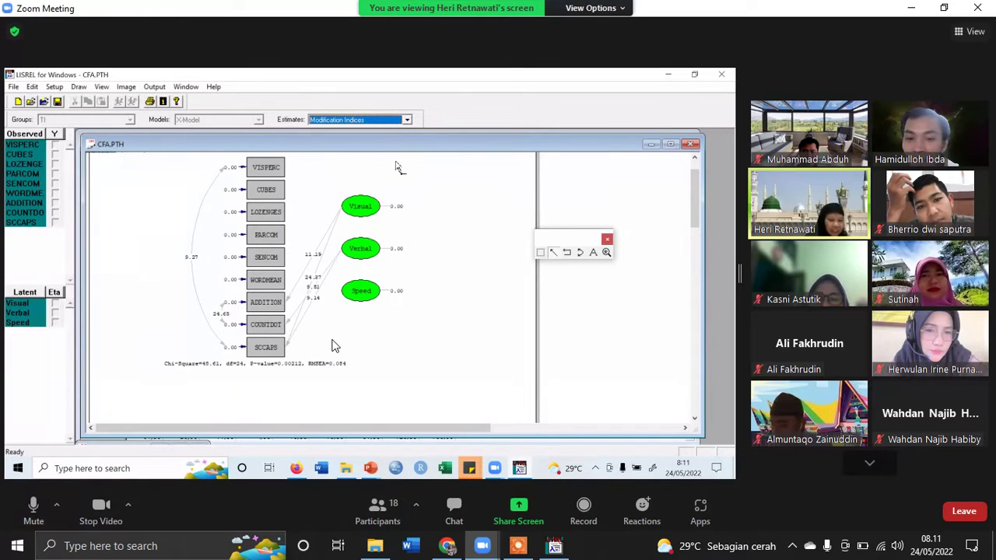
left_click(34, 506)
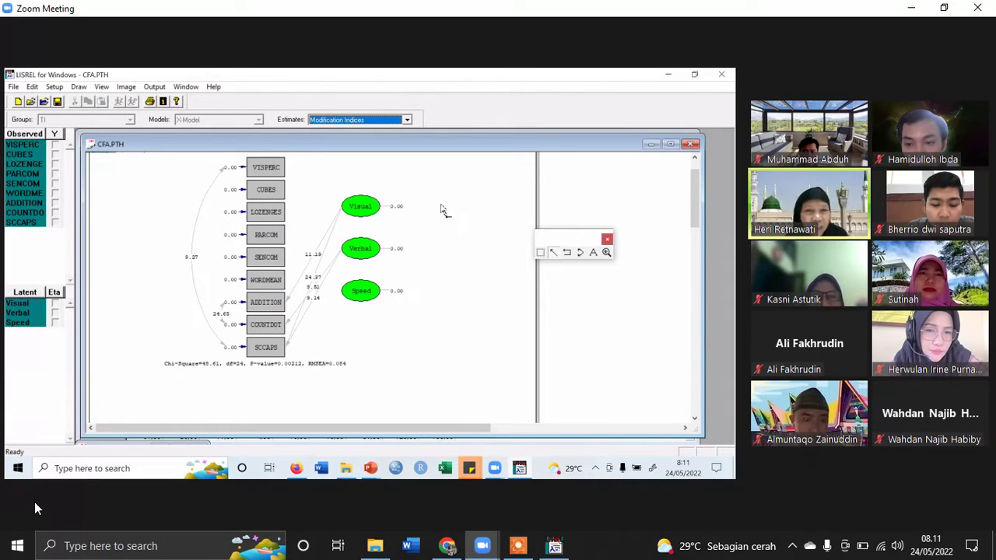
left_click(34, 506)
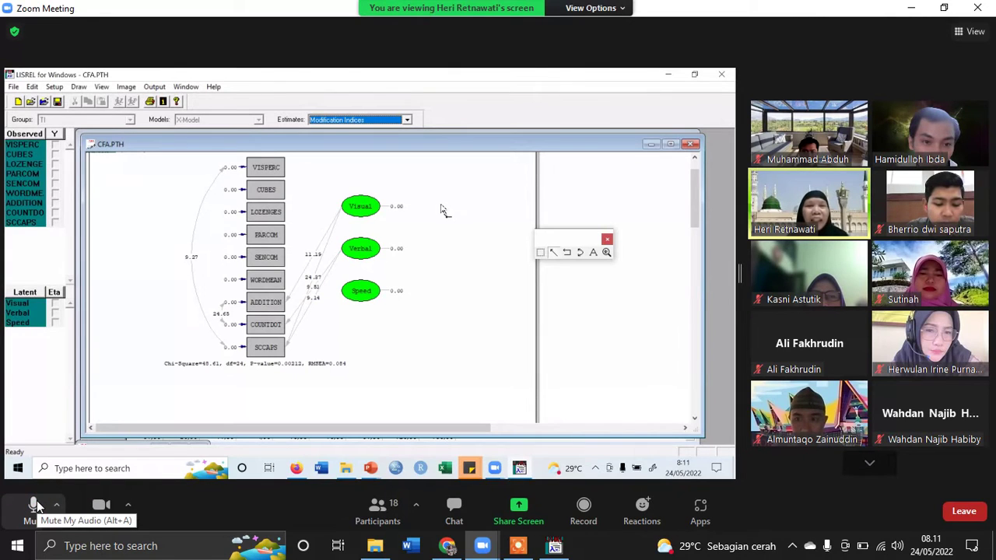
left_click(35, 505)
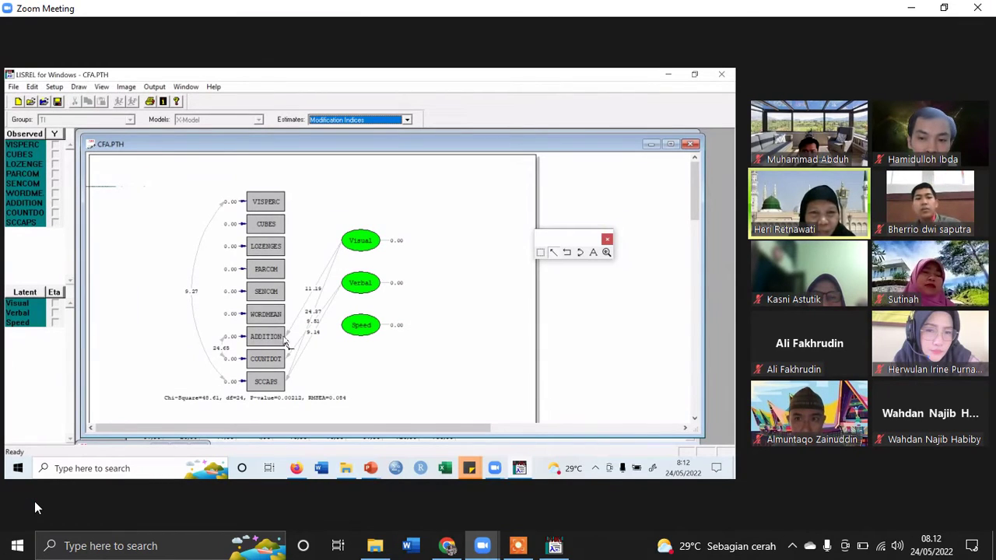
mouse_move(35, 506)
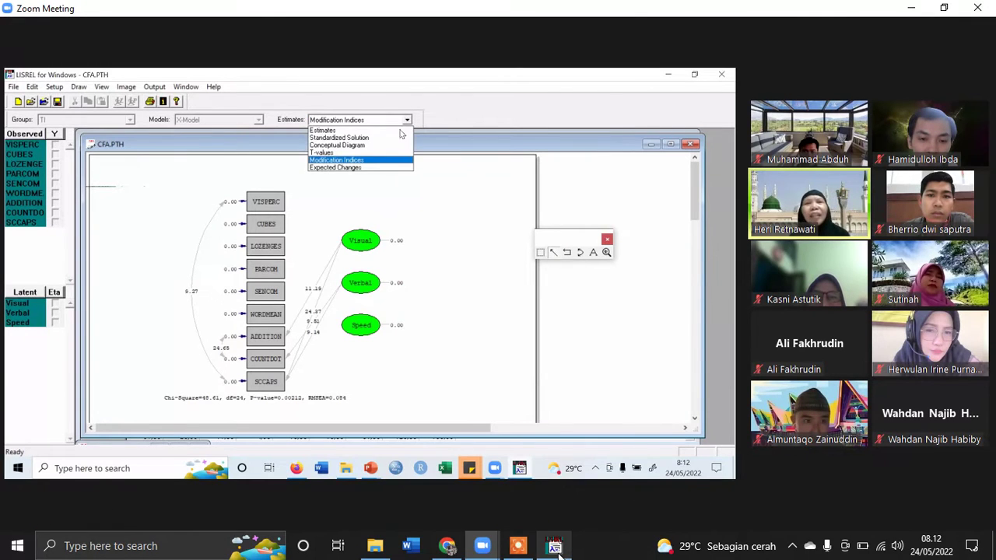
Switch to LISREL and show the CFA path diagram as a Conceptual Diagram.
mouse_move(554, 546)
left_click(555, 498)
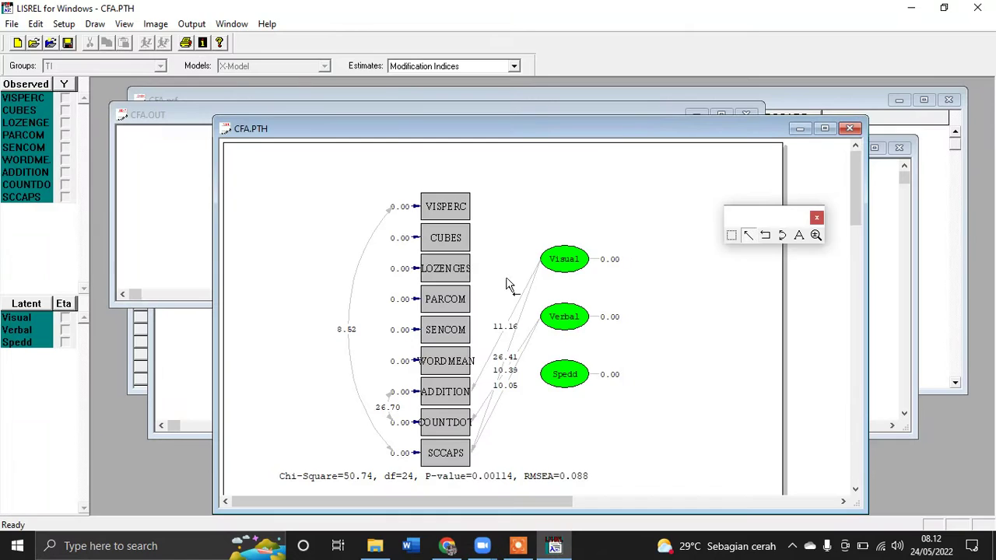
left_click(513, 69)
left_click(487, 99)
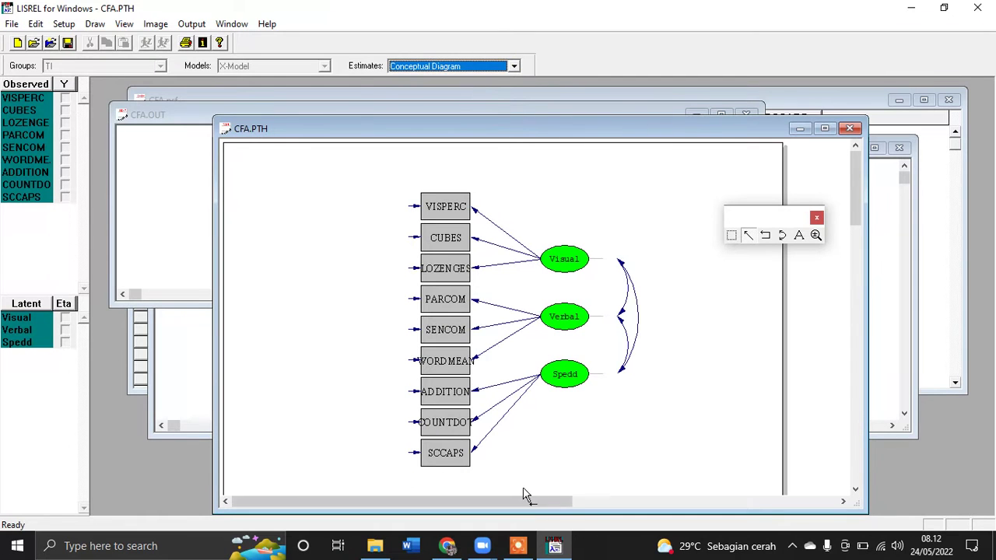
Check the presenter's diagram in the Zoom meeting, and switch to LISREL to draw a path from Visual to SCCAPS.
left_click(482, 545)
left_click(382, 496)
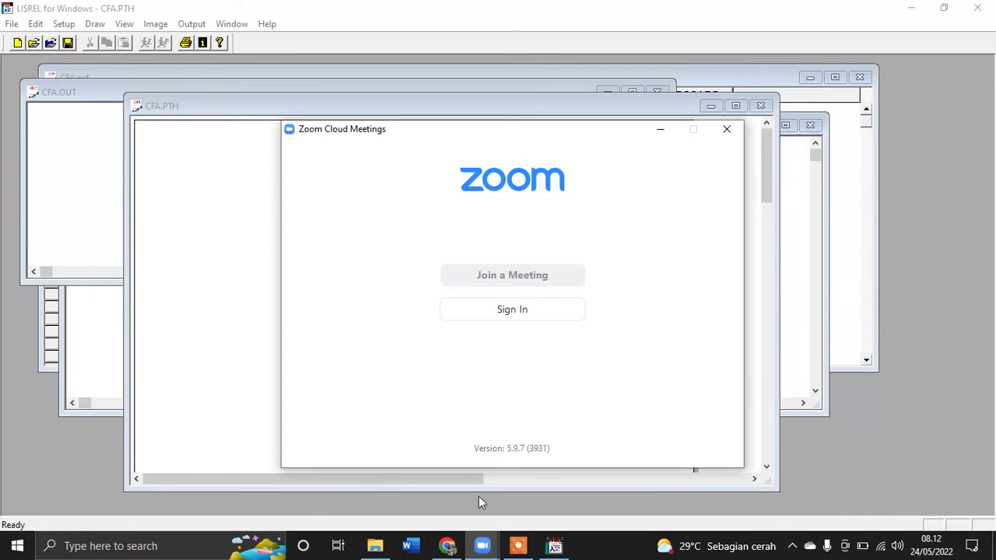
left_click(483, 546)
left_click(542, 487)
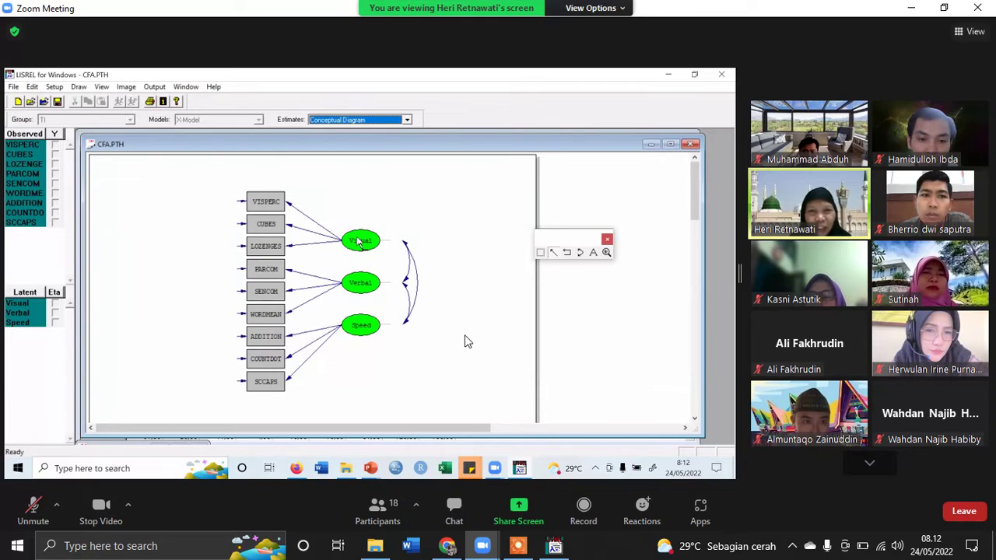
left_click_drag(358, 241, 272, 389)
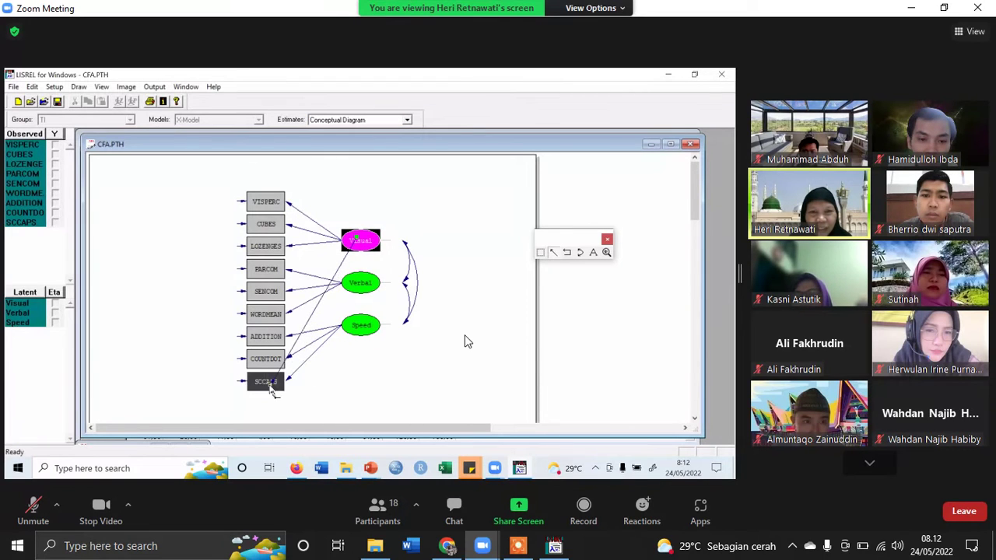
key("alt+Tab")
left_click_drag(562, 266, 464, 461)
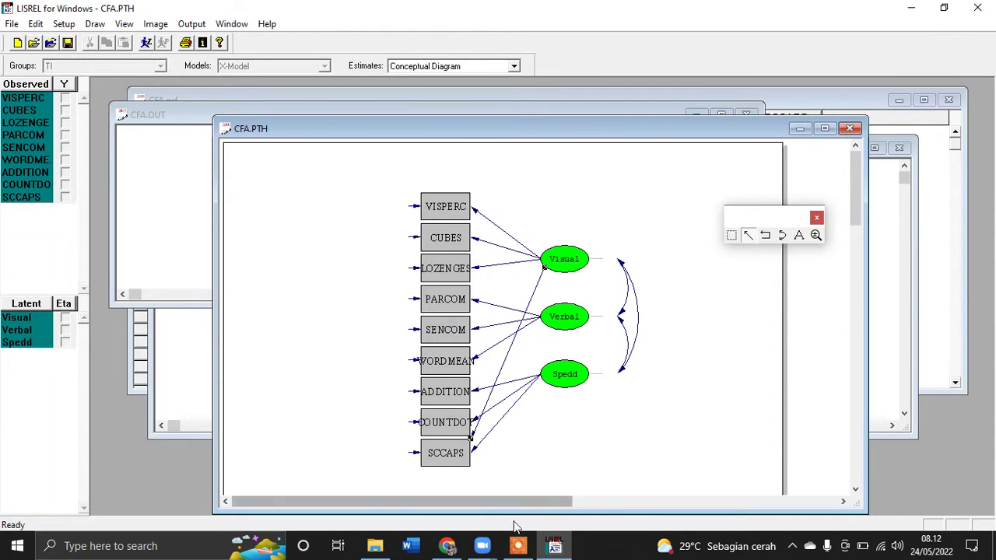
Return to the Zoom meeting and toggle the microphone to speak with the presenter.
left_click(483, 545)
left_click(545, 487)
left_click(43, 523)
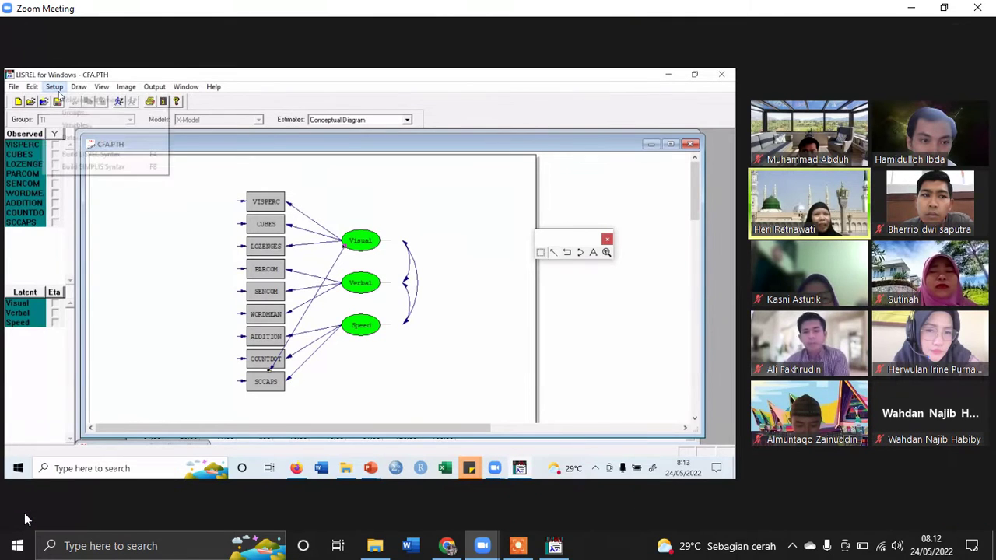
left_click(24, 513)
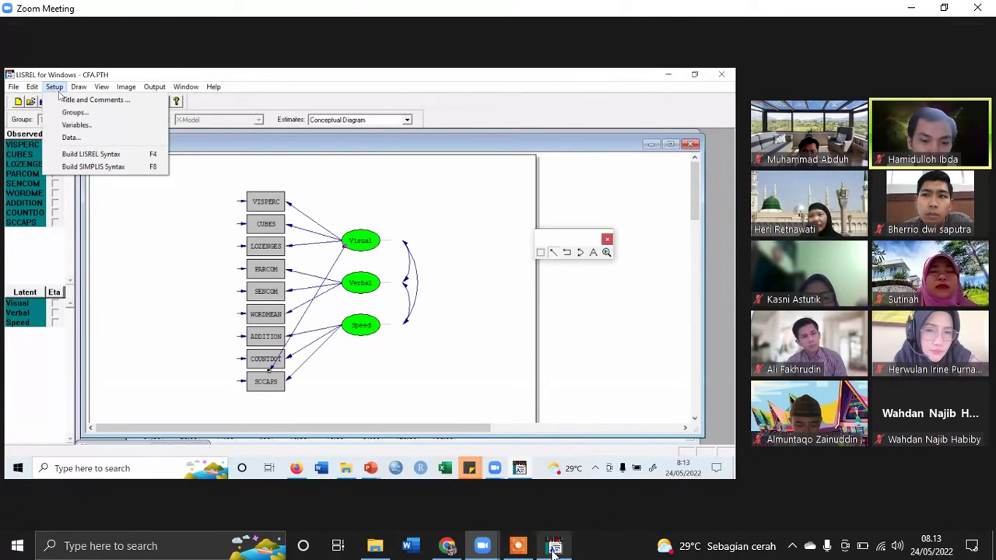
Look through the Setup commands in LISREL and check the presenter's matching step in the Zoom meeting.
mouse_move(554, 548)
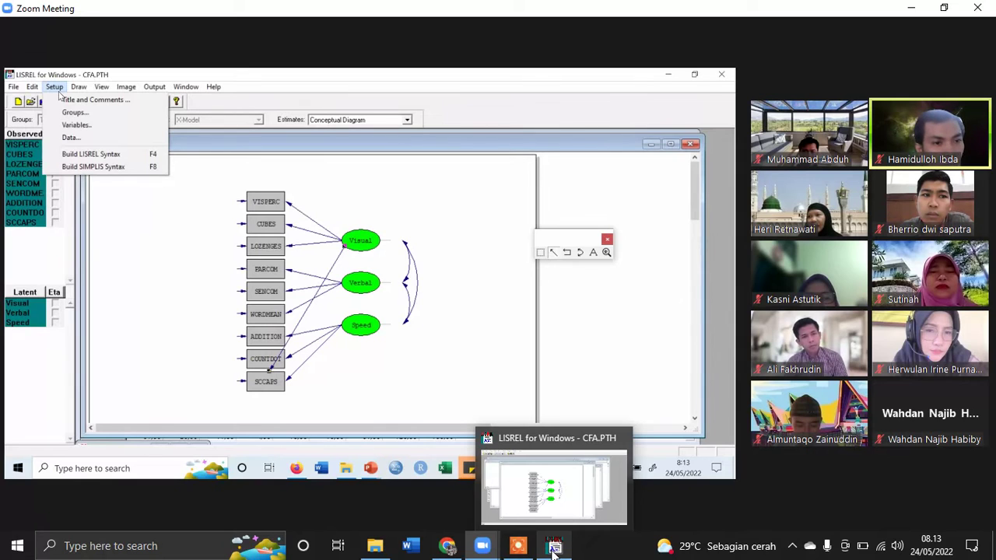
left_click(554, 547)
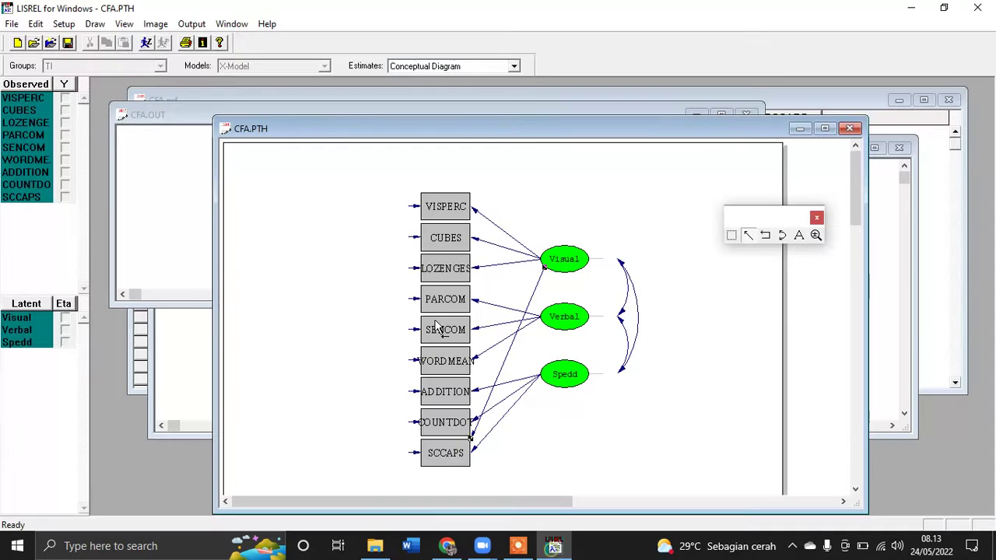
left_click(64, 24)
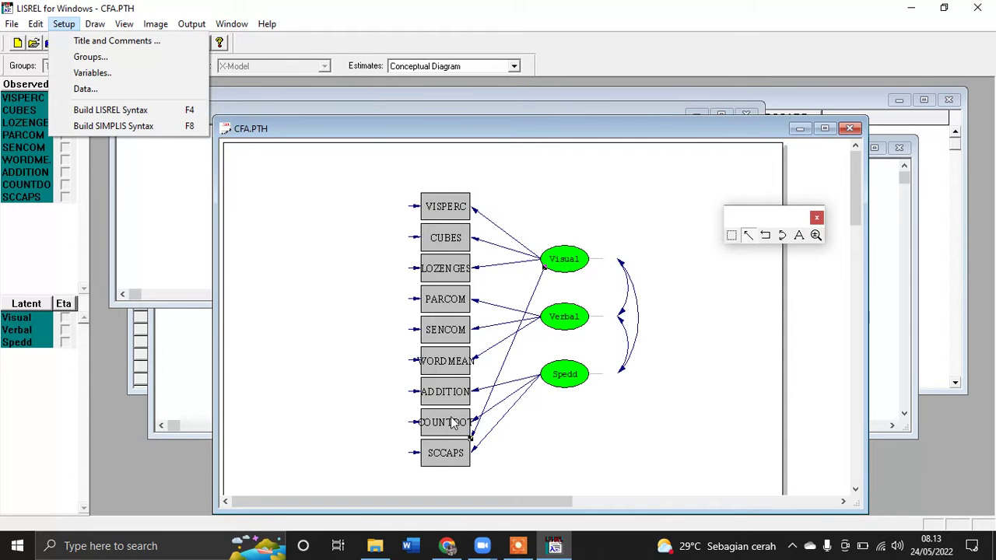
mouse_move(482, 547)
left_click(537, 486)
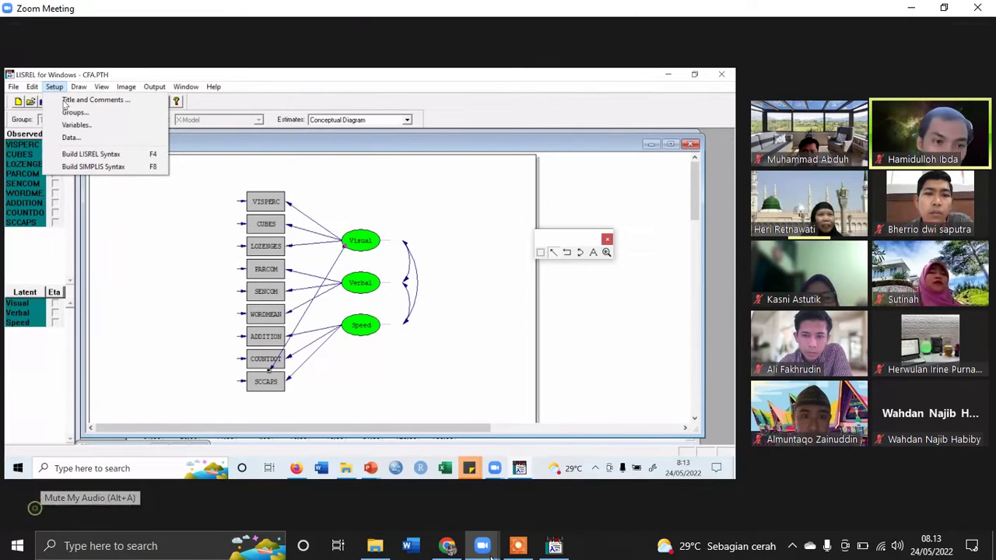
Switch to LISREL, build the LISREL syntax for the model with the added Visual–SCCAPS path, and run it.
mouse_move(554, 547)
left_click(556, 478)
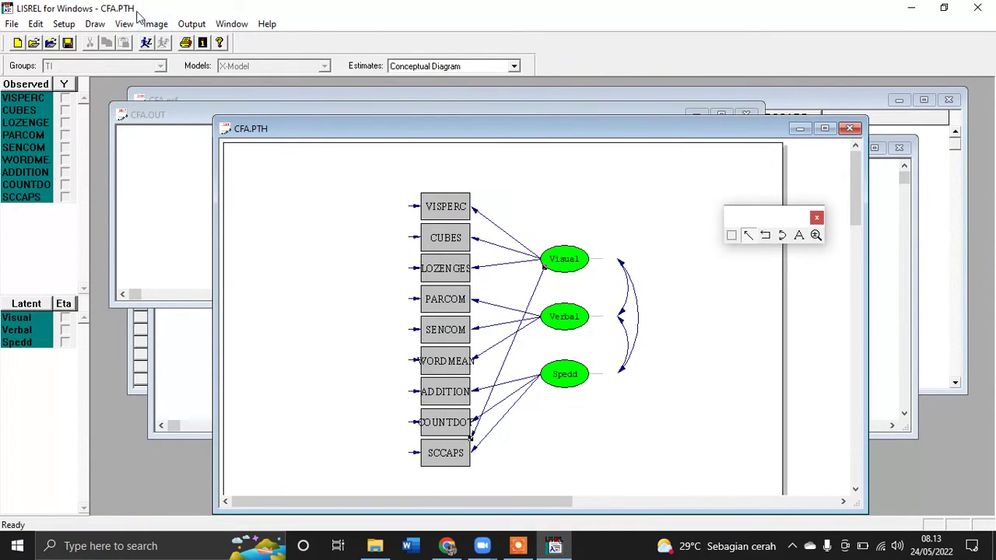
left_click(63, 24)
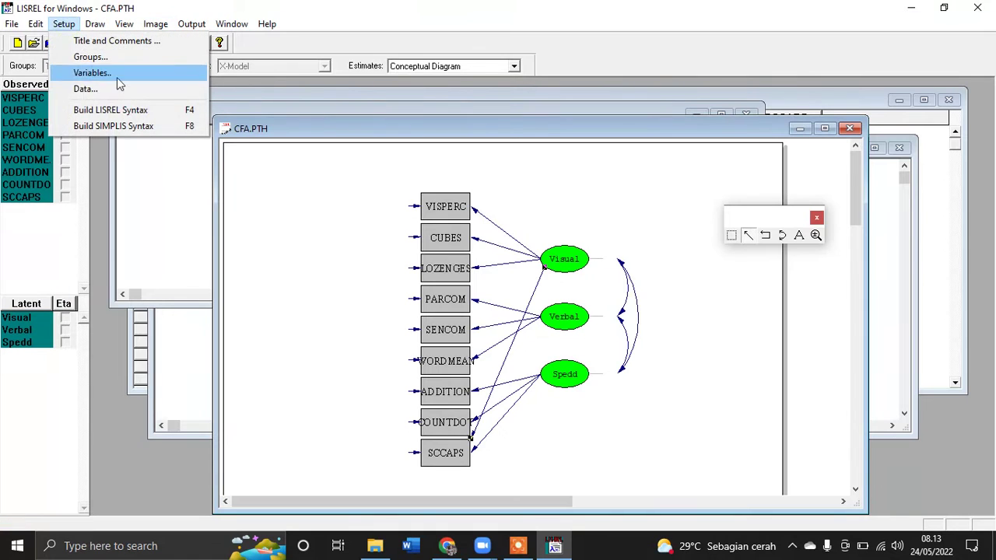
left_click(131, 110)
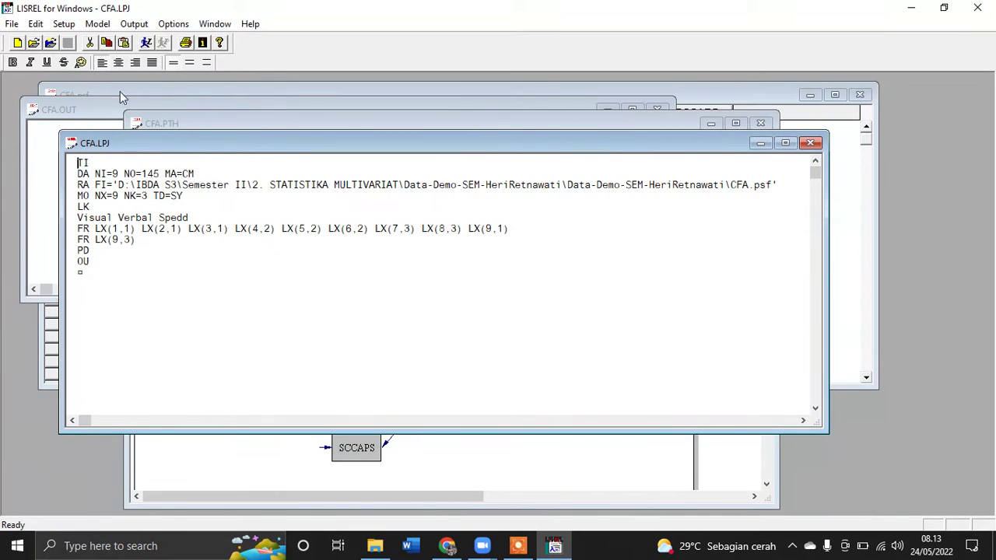
left_click(146, 42)
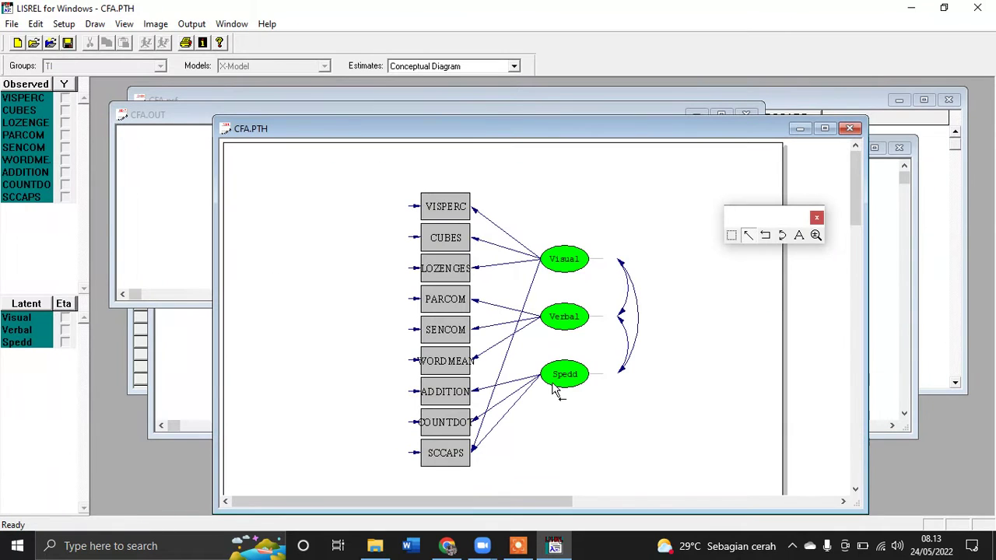
Compare the presenter's shared syntax in the Zoom meeting with the LISREL diagram, and mute the microphone.
mouse_move(483, 545)
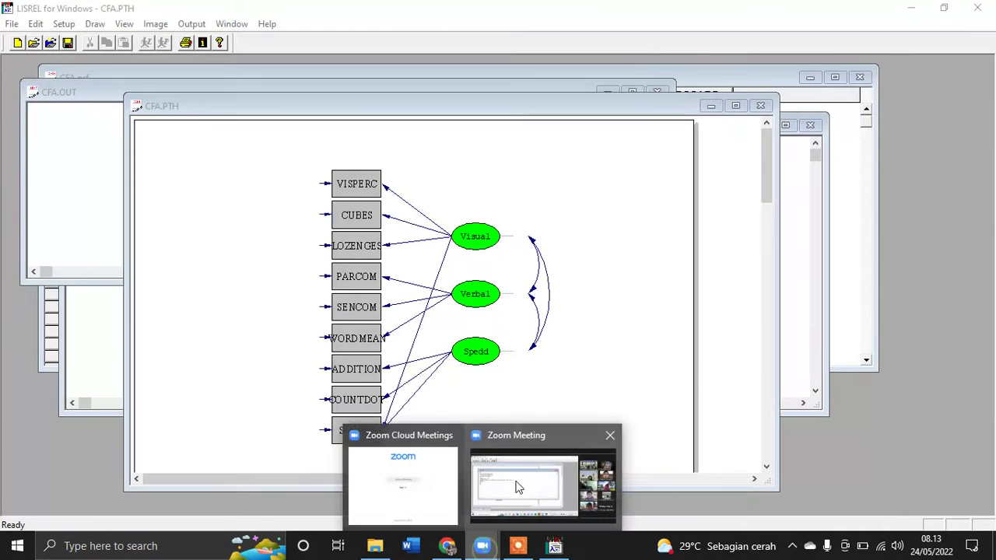
left_click(572, 482)
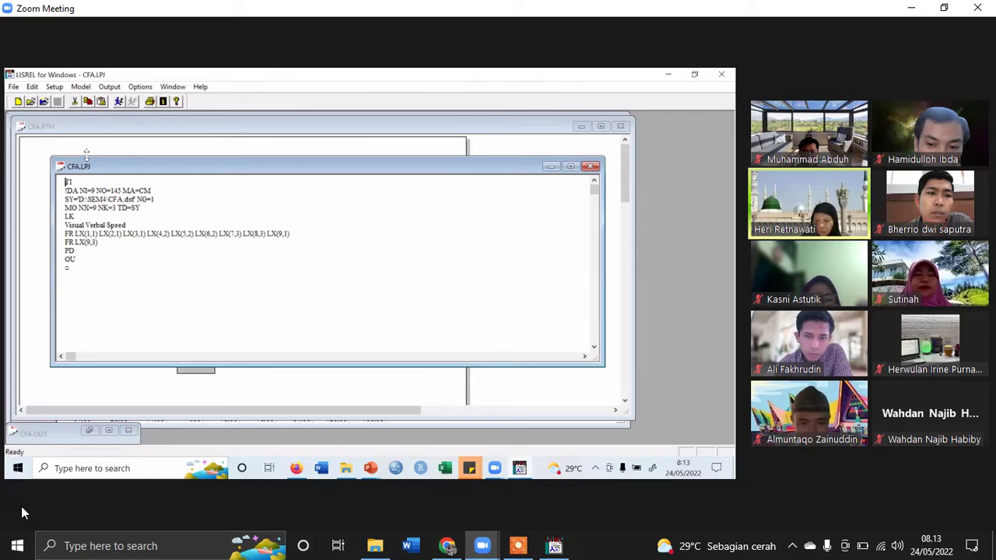
left_click(552, 547)
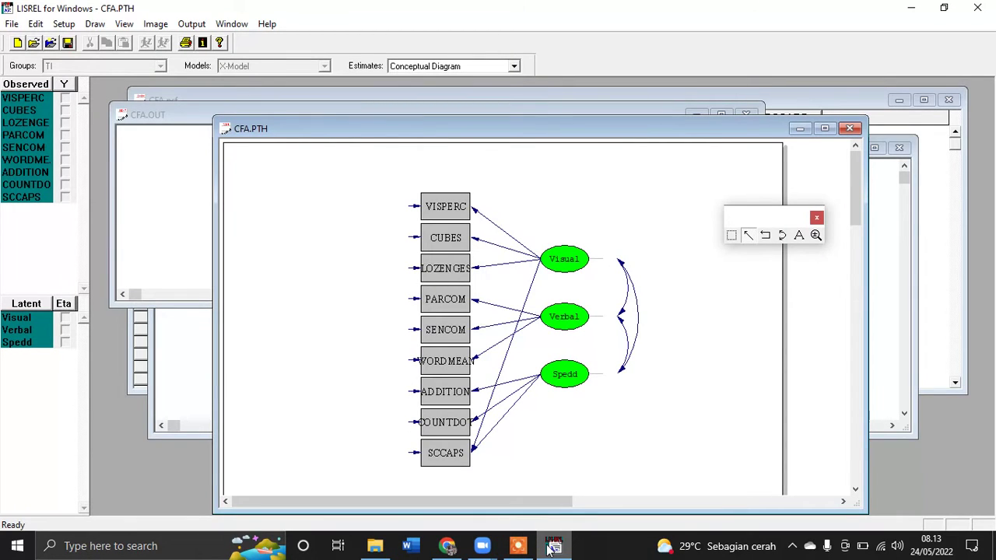
left_click(552, 547)
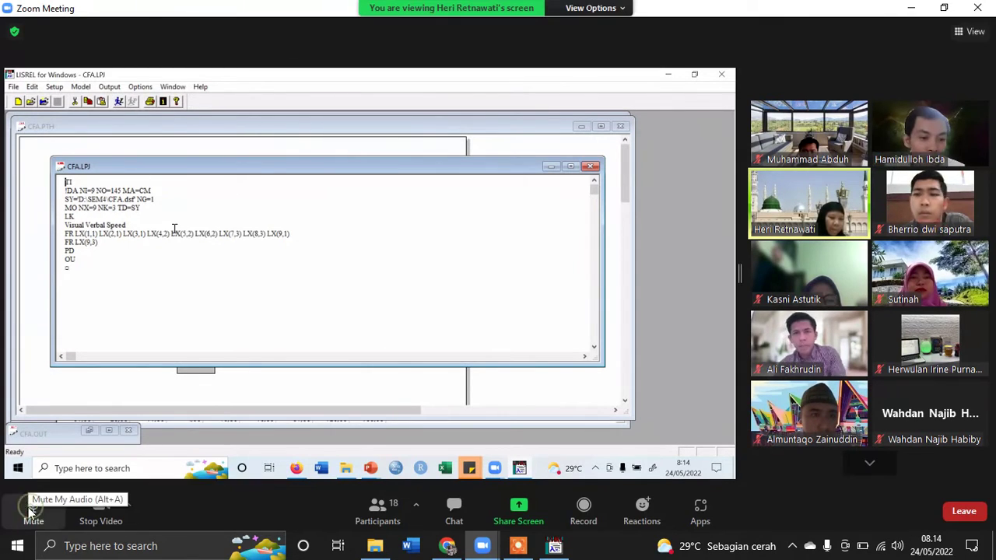
left_click(30, 512)
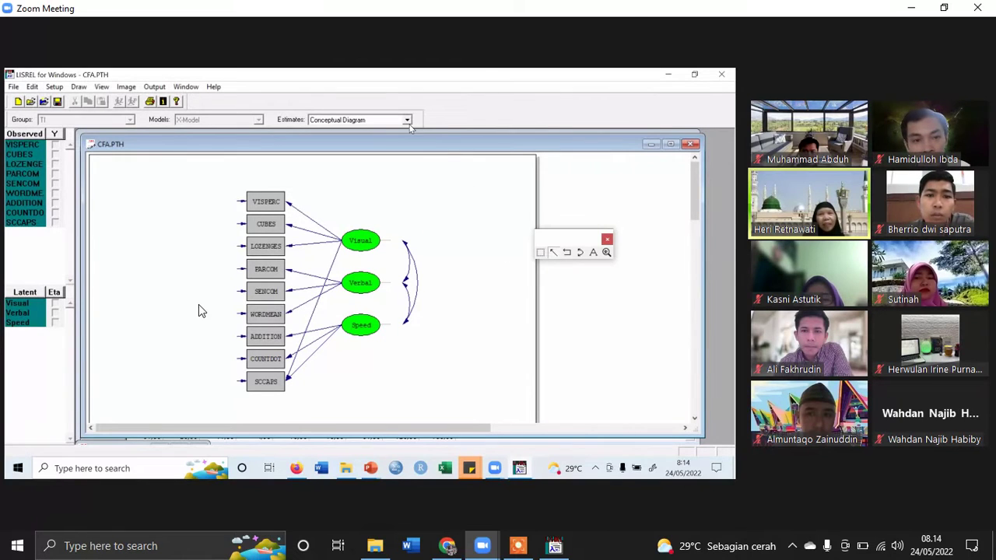
Switch to LISREL and display the Standardized Solution on the CFA path diagram.
left_click(555, 546)
left_click(514, 66)
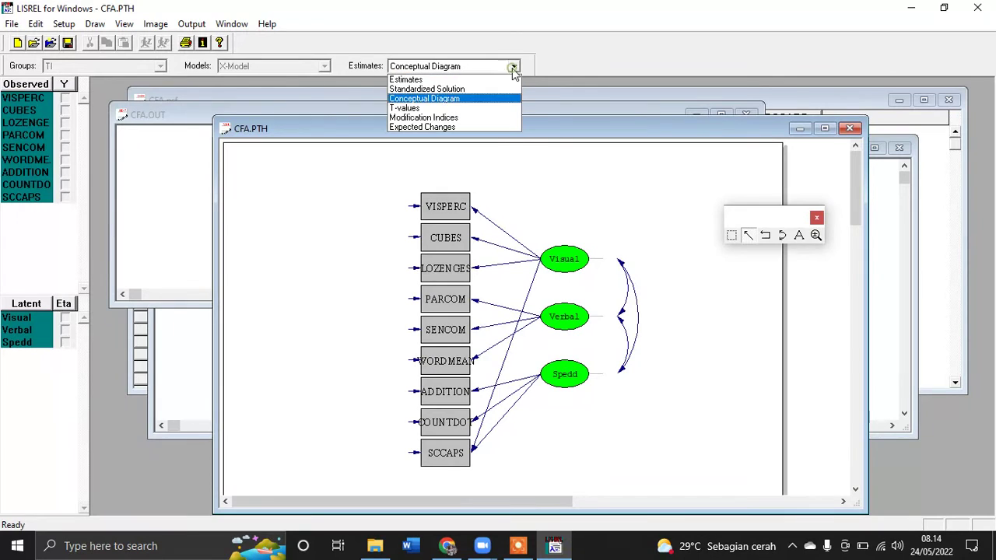
left_click(476, 89)
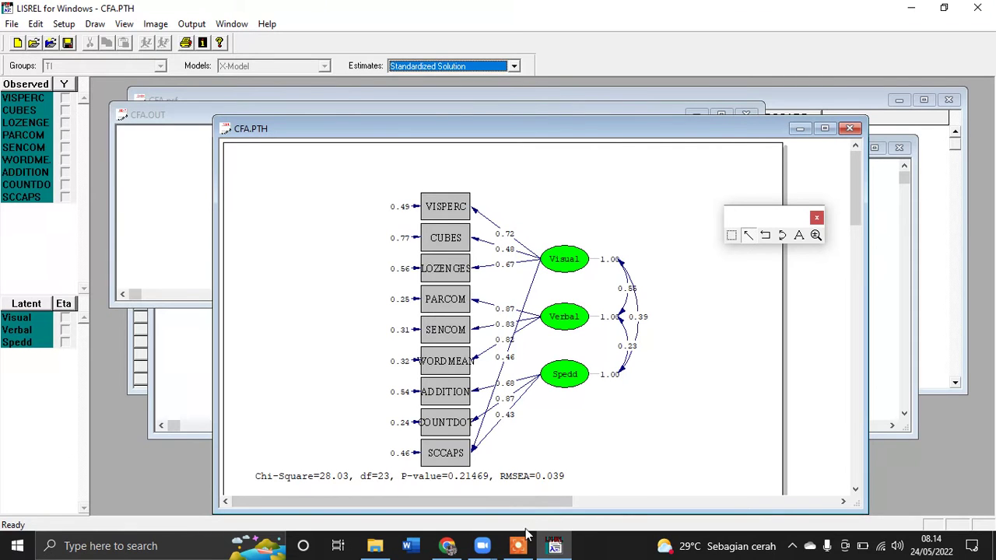
Unmute in the Zoom meeting and compare the presenter's standardized solution with the one in LISREL.
mouse_move(483, 546)
left_click(526, 490)
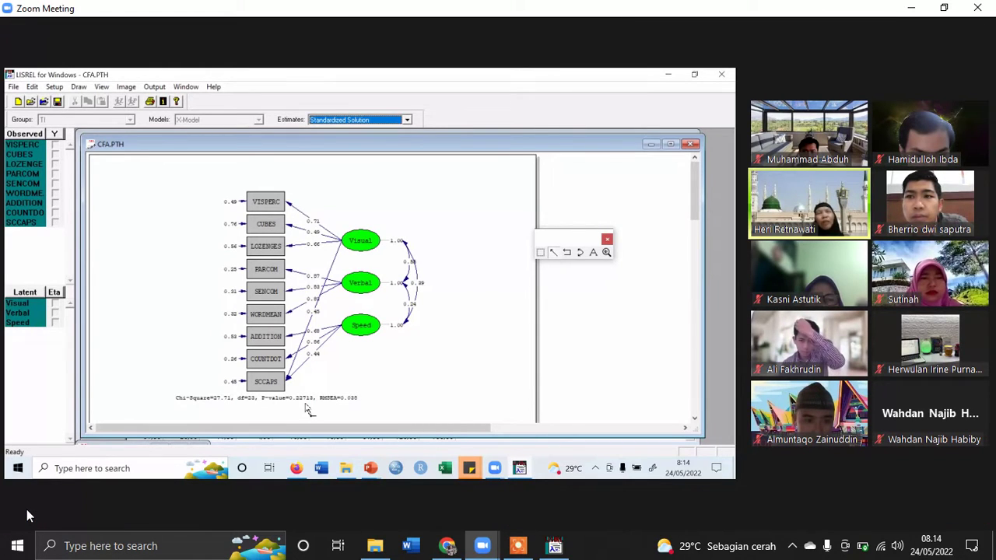
left_click(29, 514)
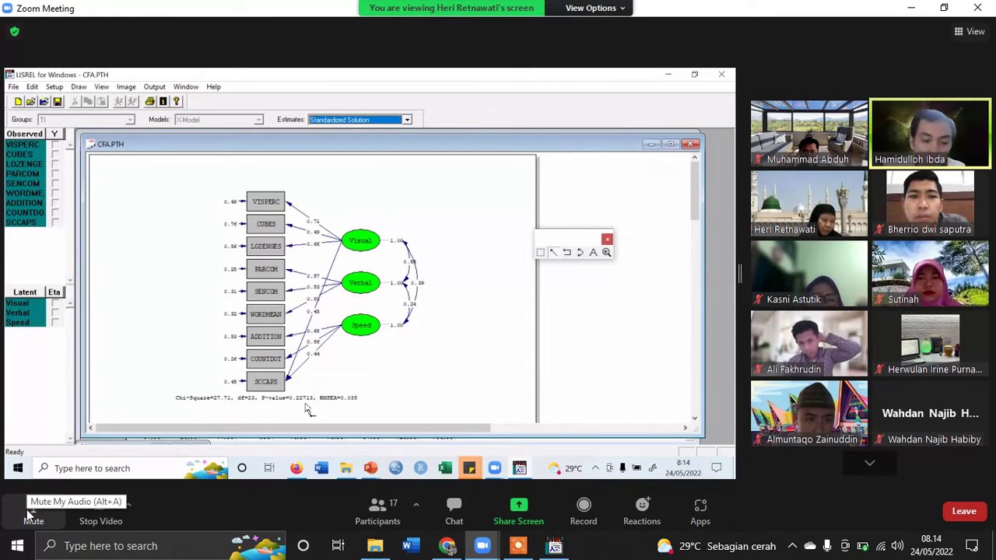
left_click(554, 547)
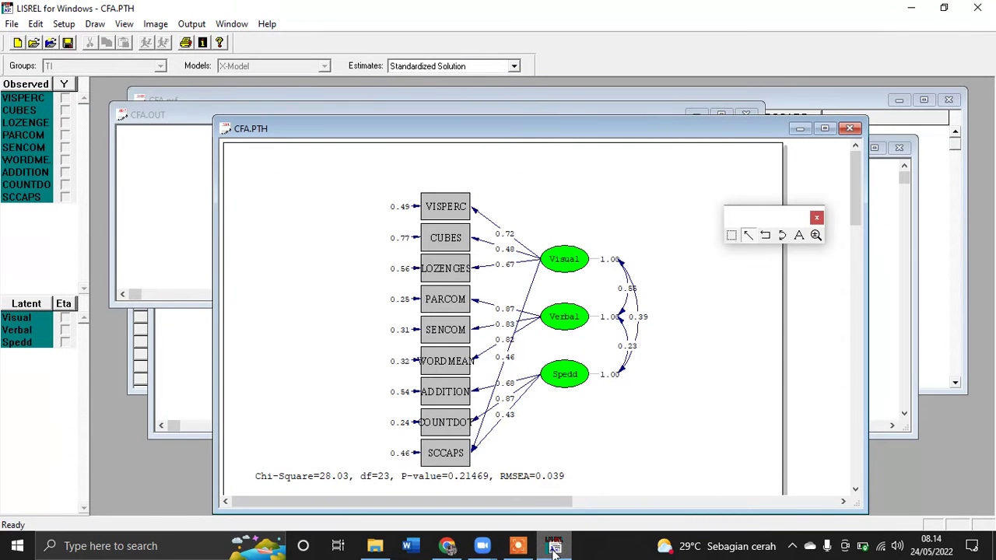
left_click(555, 547)
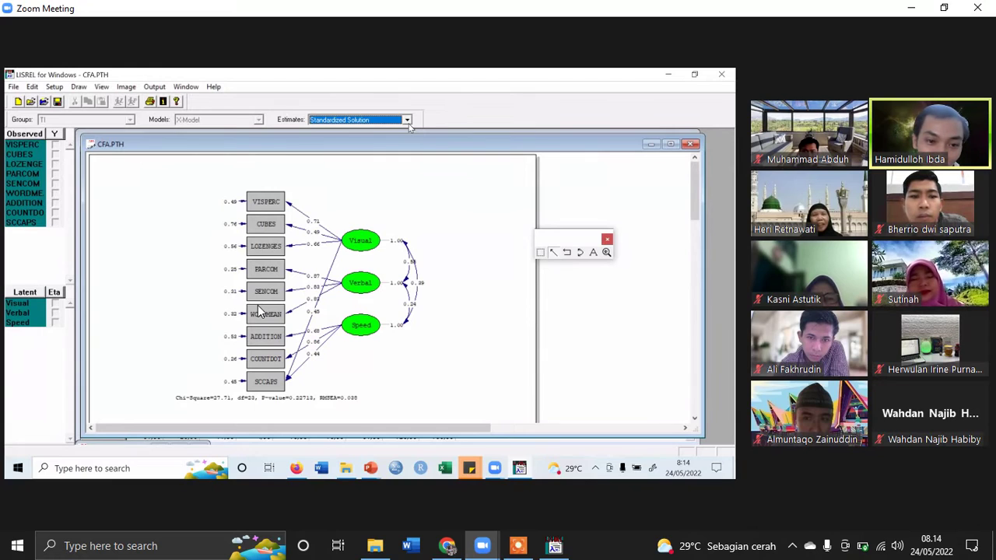
Mute the microphone in the Zoom meeting, and turn it on and off once more to speak.
mouse_move(132, 454)
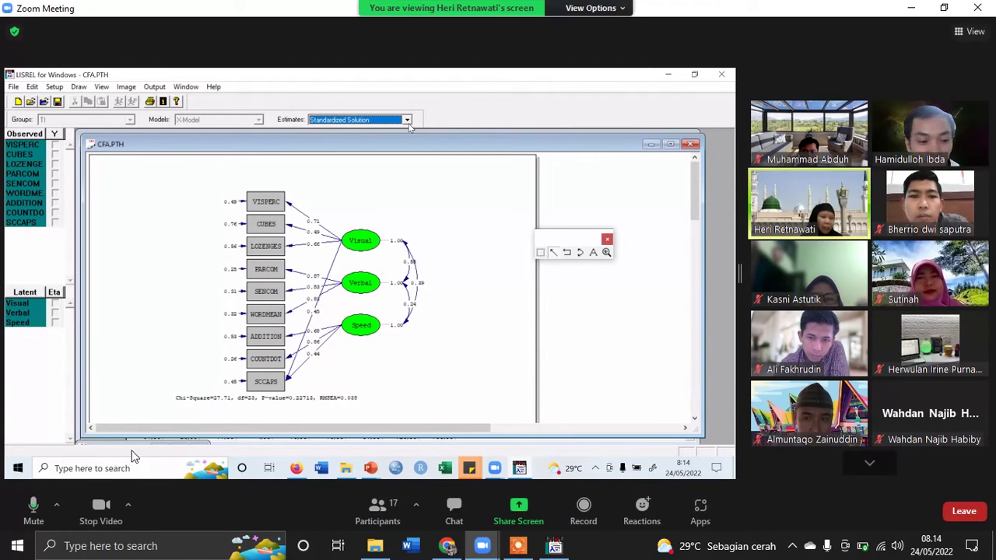
left_click(34, 517)
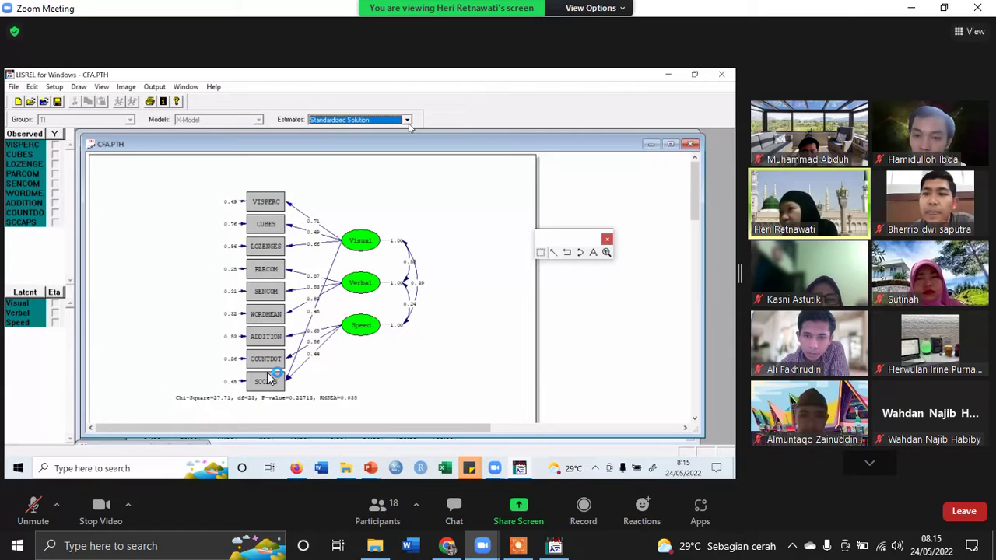
left_click(31, 507)
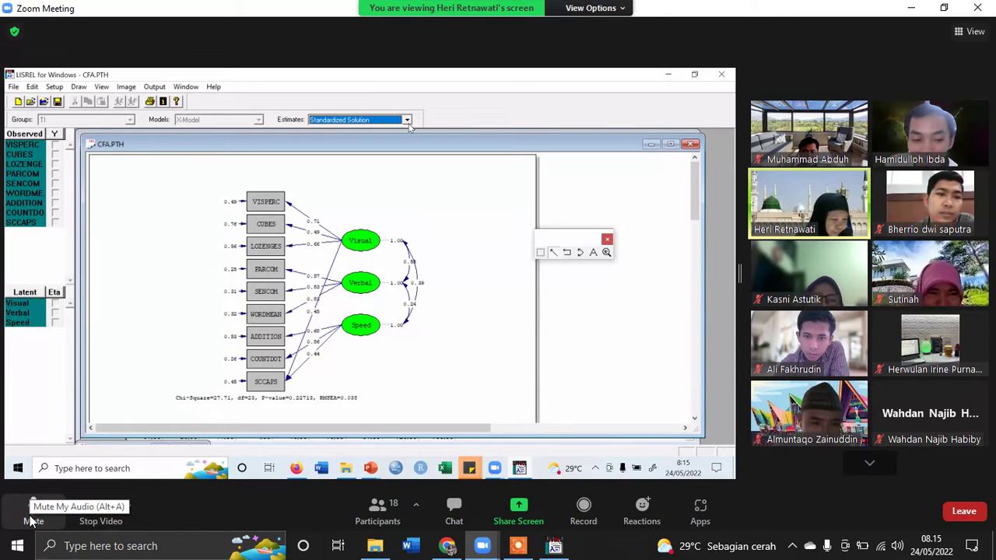
left_click(32, 519)
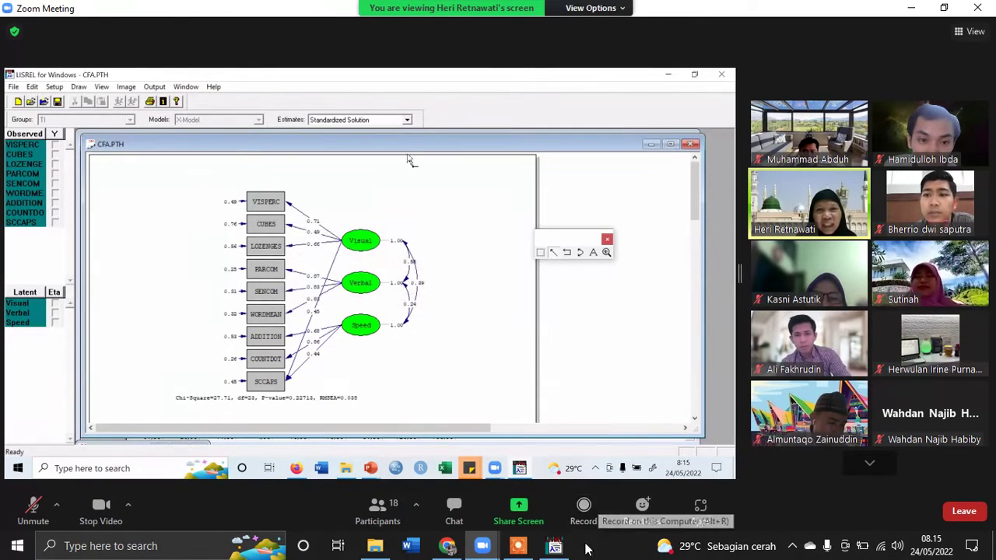
Switch to LISREL and display the T-values on the CFA path diagram.
left_click(555, 546)
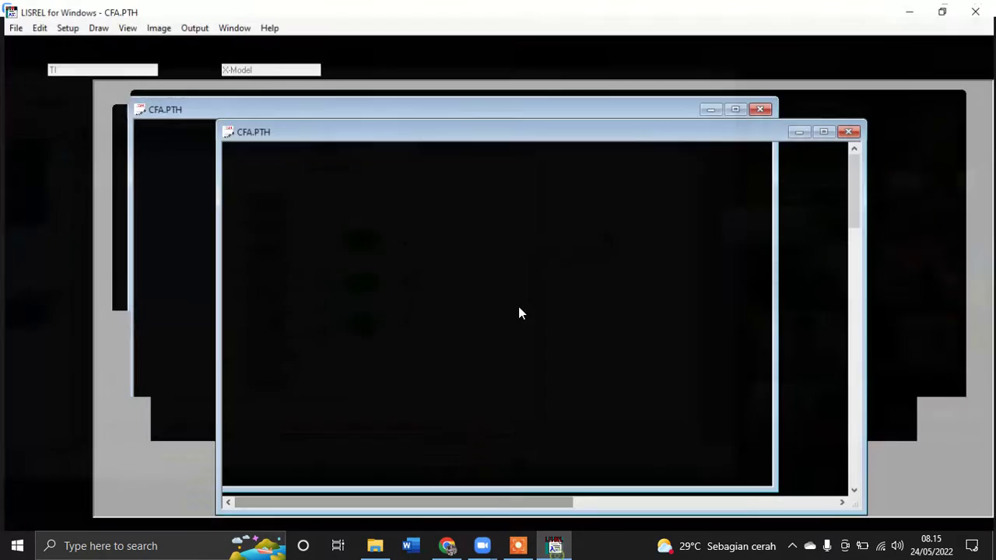
left_click(514, 67)
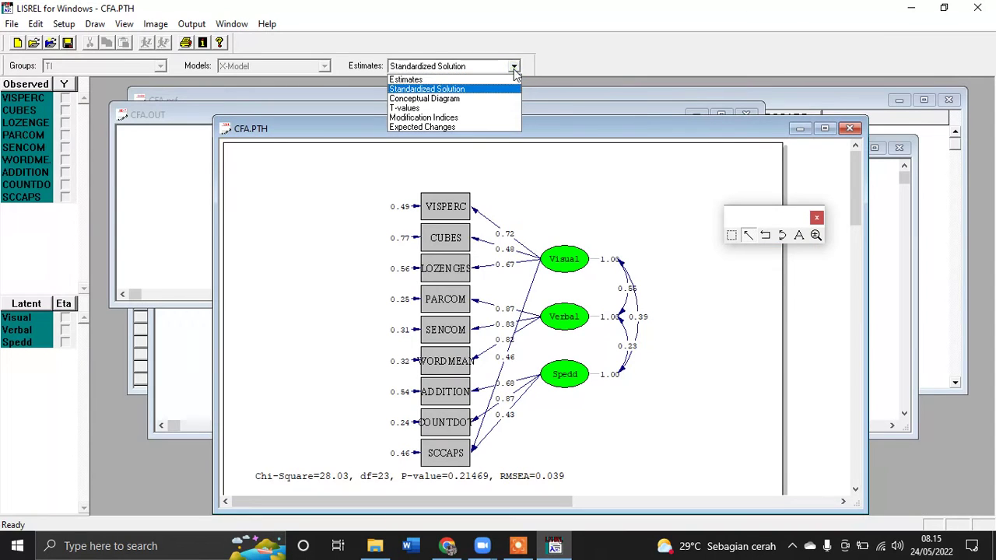
left_click(514, 67)
left_click(689, 274)
left_click(568, 300)
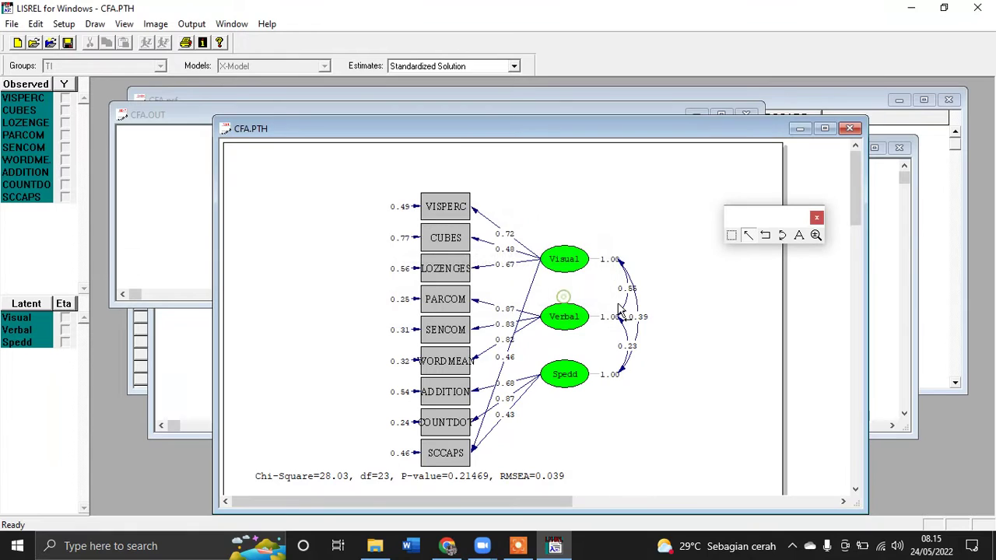
left_click(513, 67)
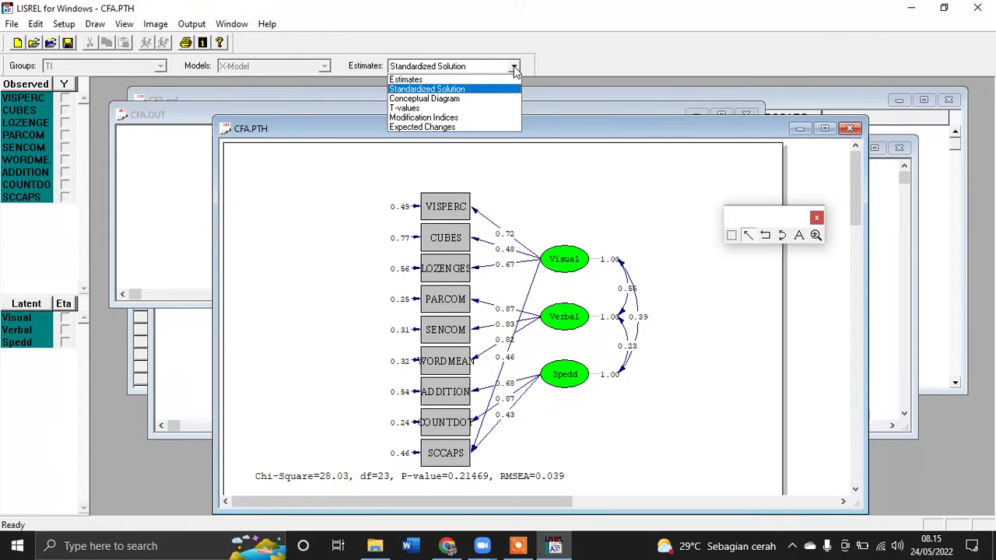
left_click(459, 108)
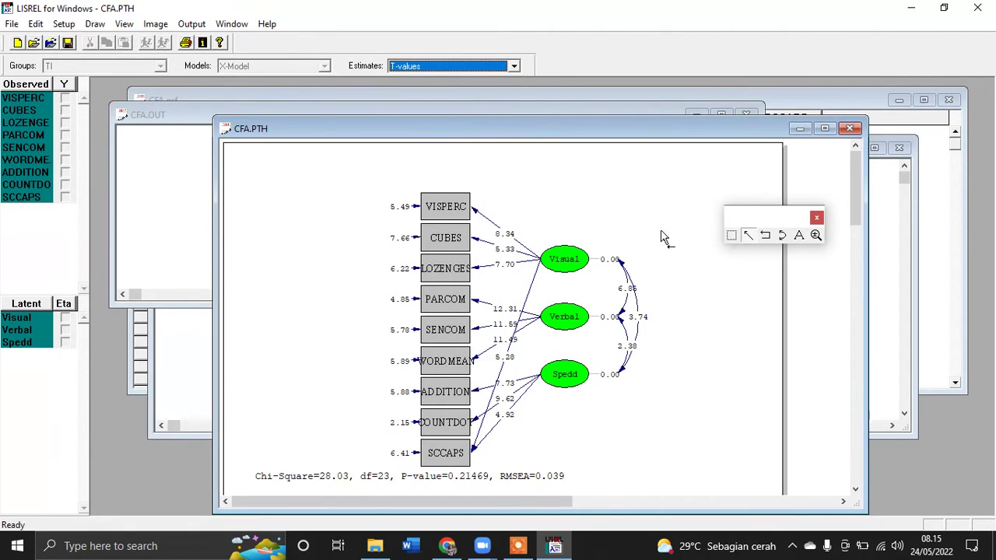
mouse_move(482, 546)
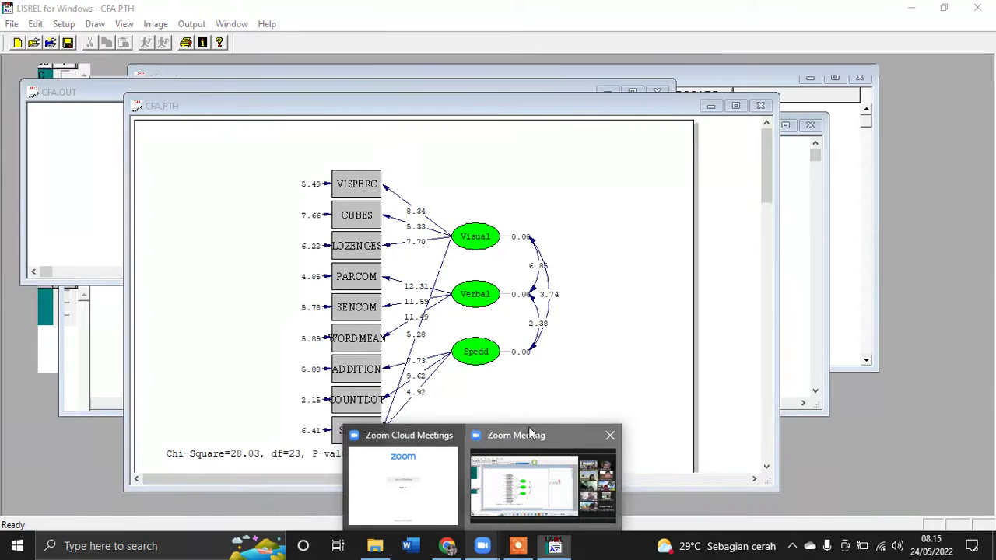
Compare the presenter's T-values path diagram in the Zoom meeting with the one in LISREL.
left_click(514, 434)
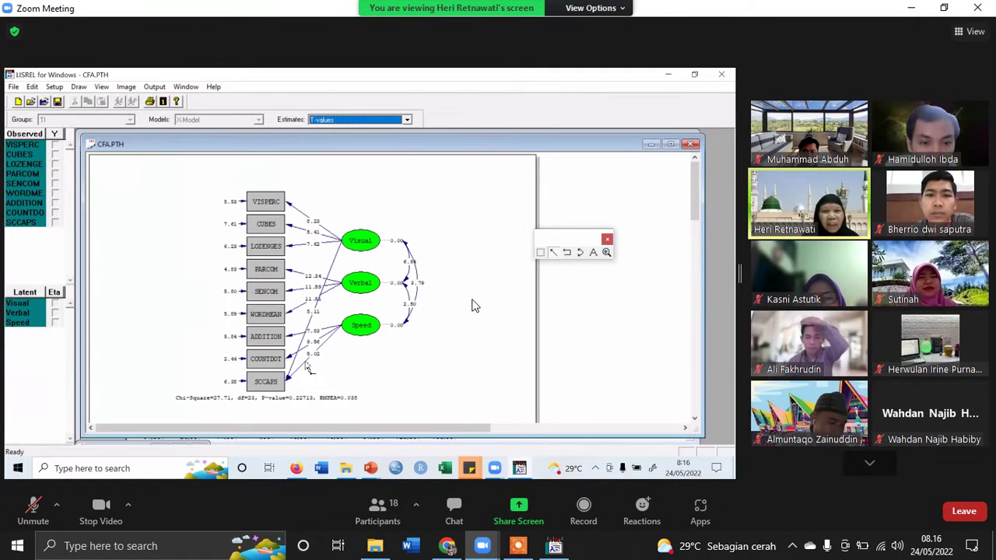
left_click(556, 547)
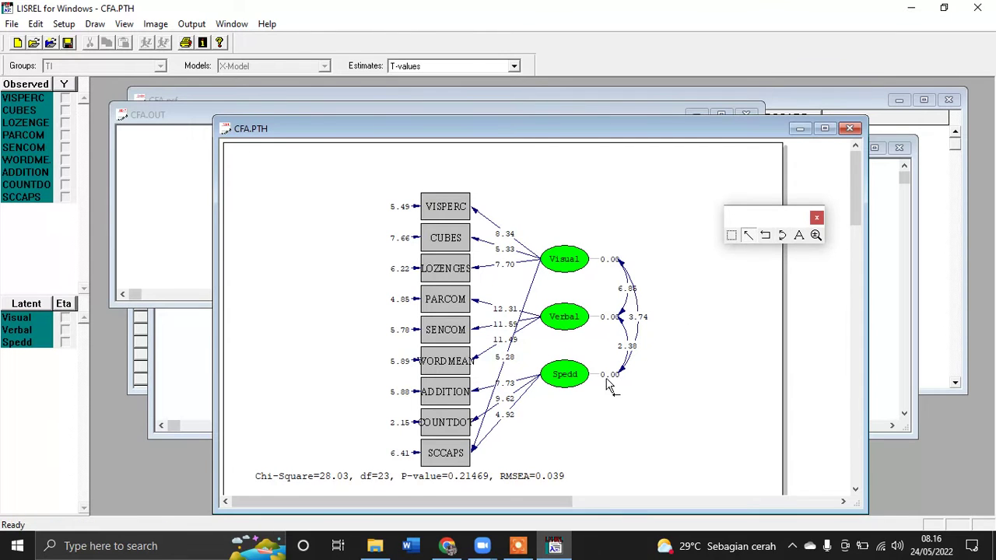
left_click_drag(529, 504, 396, 502)
left_click(504, 193)
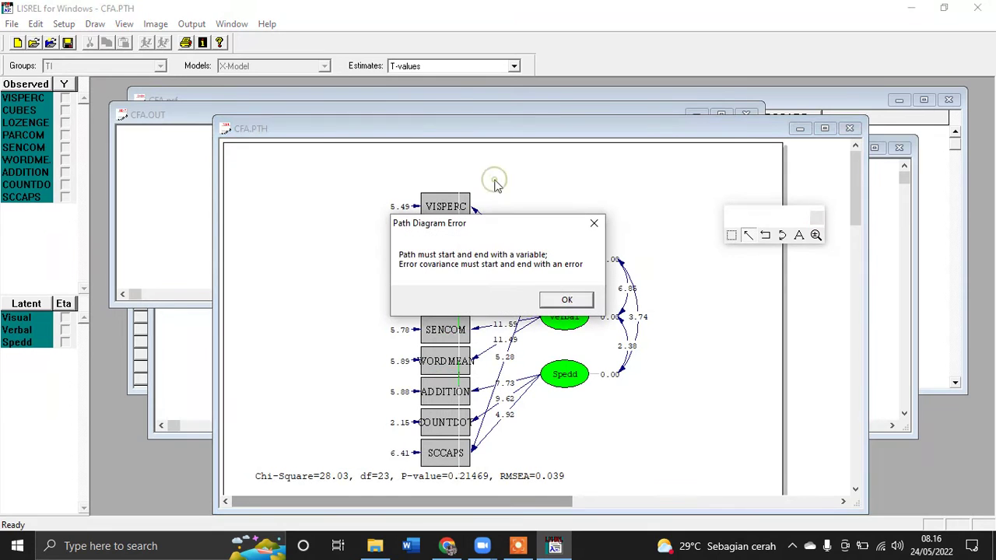
left_click(567, 299)
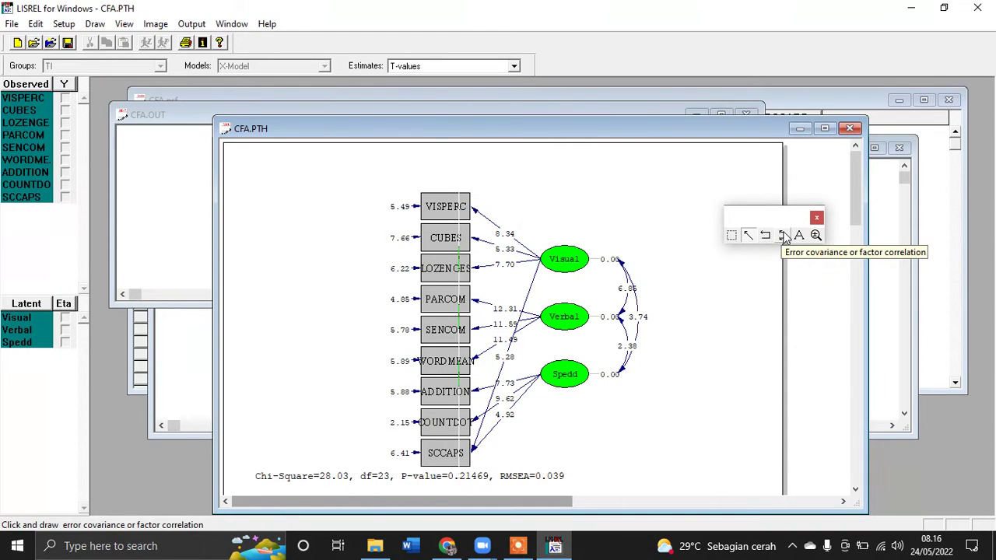
Check the presenter's screen in the Zoom meeting, and switch to LISREL to save the CFA.PTH path diagram.
mouse_move(483, 546)
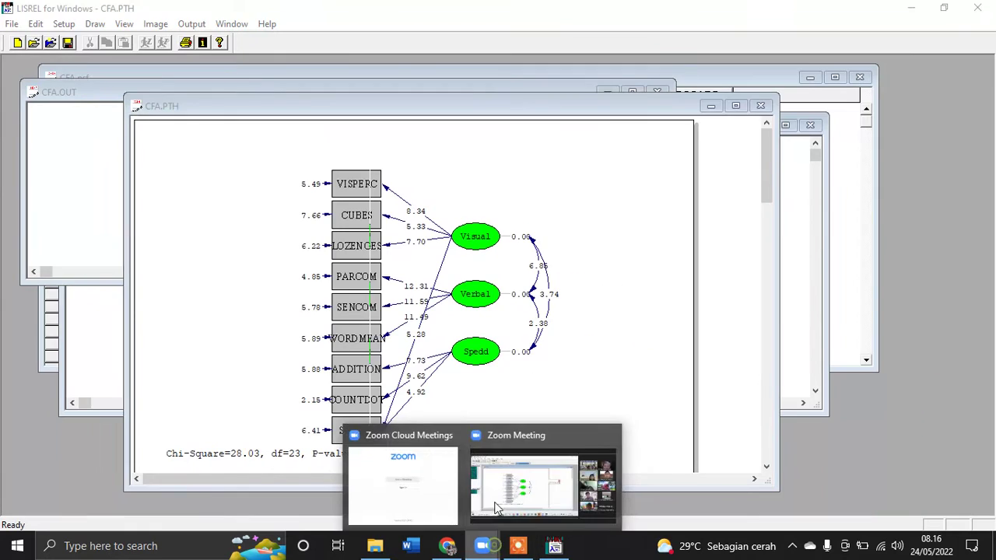
left_click(510, 478)
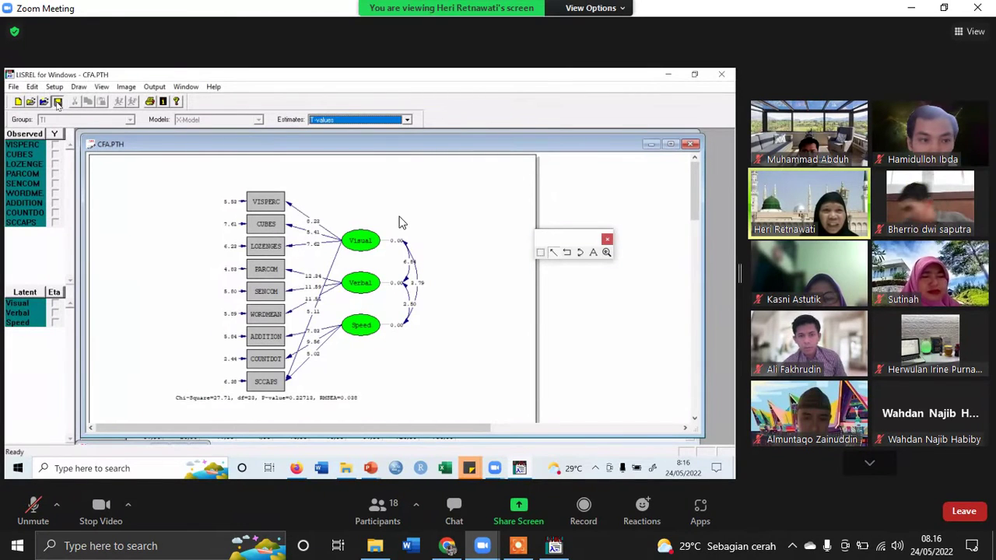
left_click(553, 546)
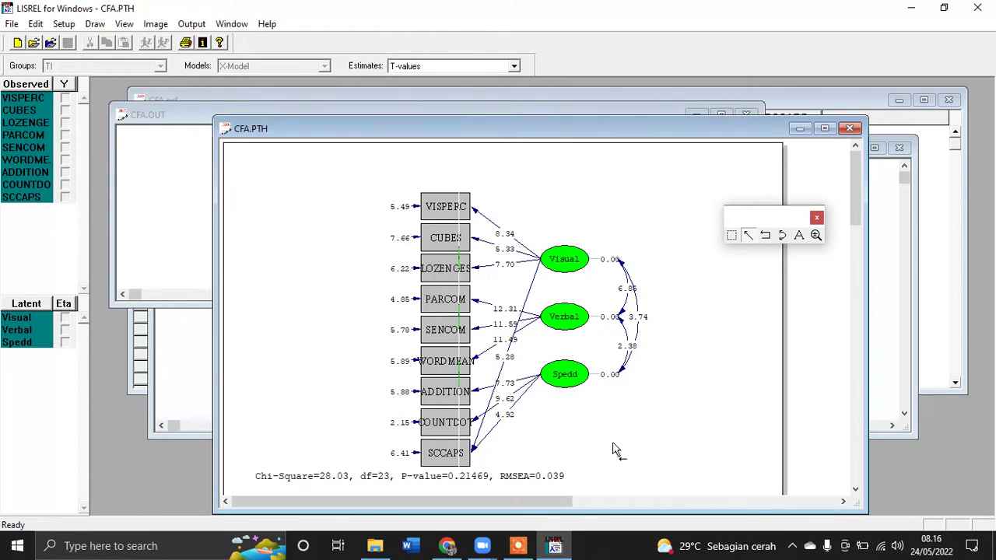
Look at the presenter's slide in the Zoom meeting, and close LISREL.
mouse_move(483, 546)
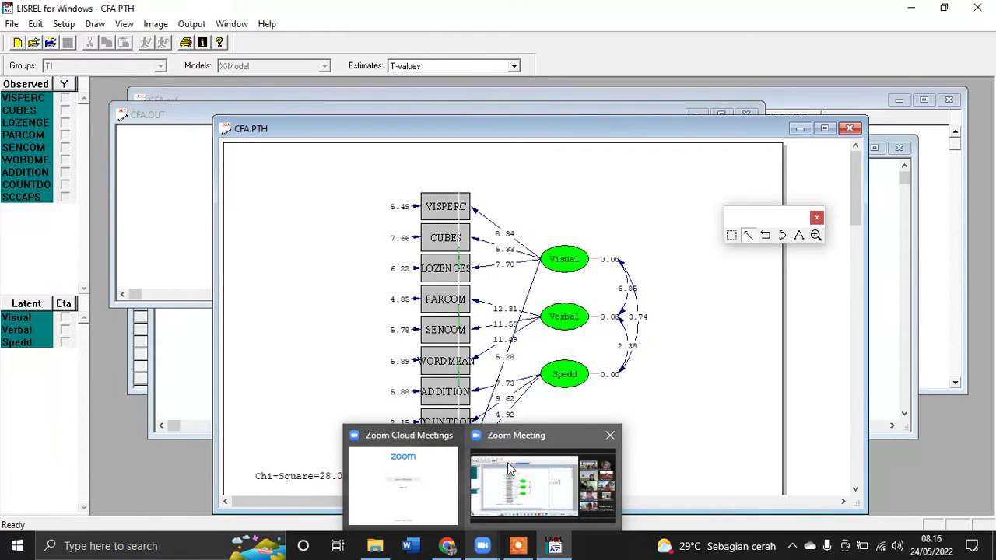
left_click(507, 462)
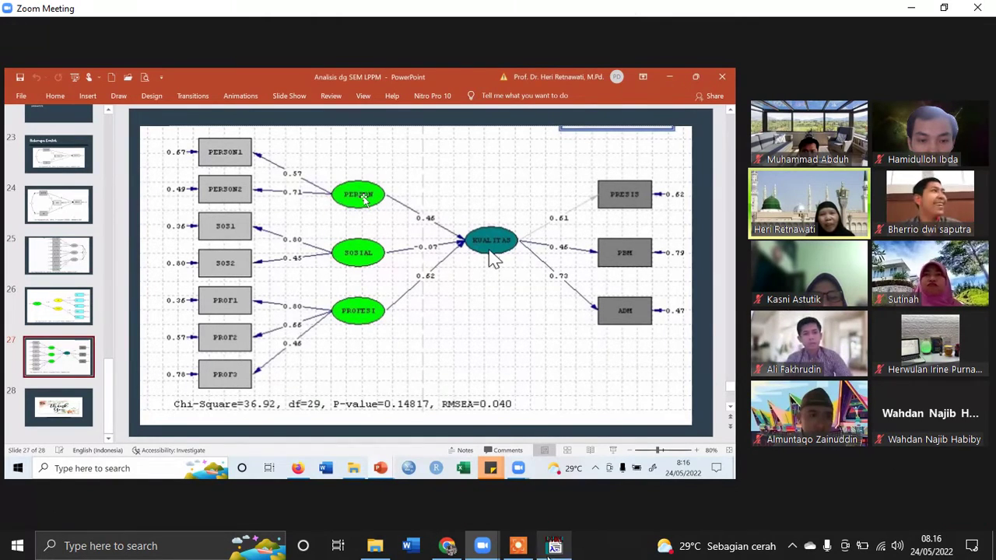
left_click(554, 546)
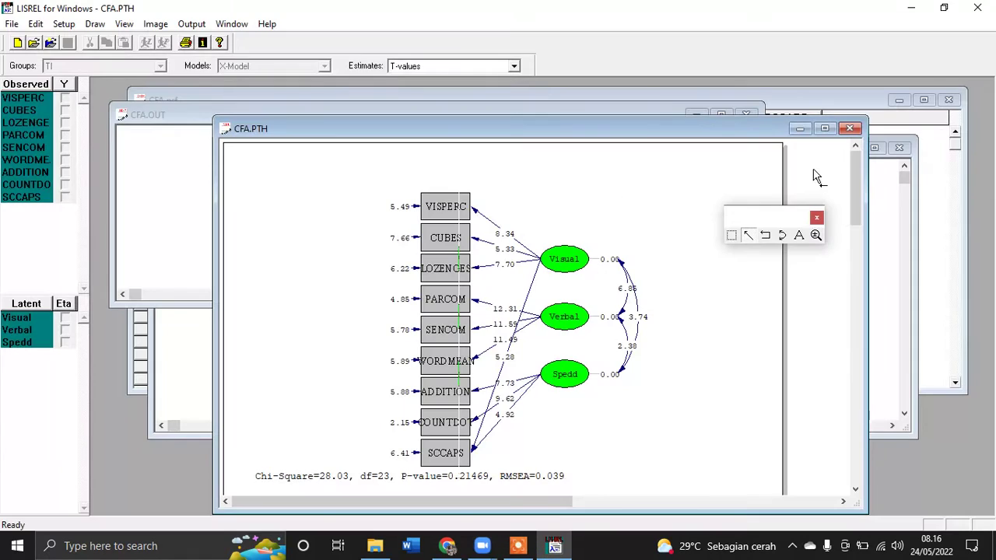
left_click(985, 13)
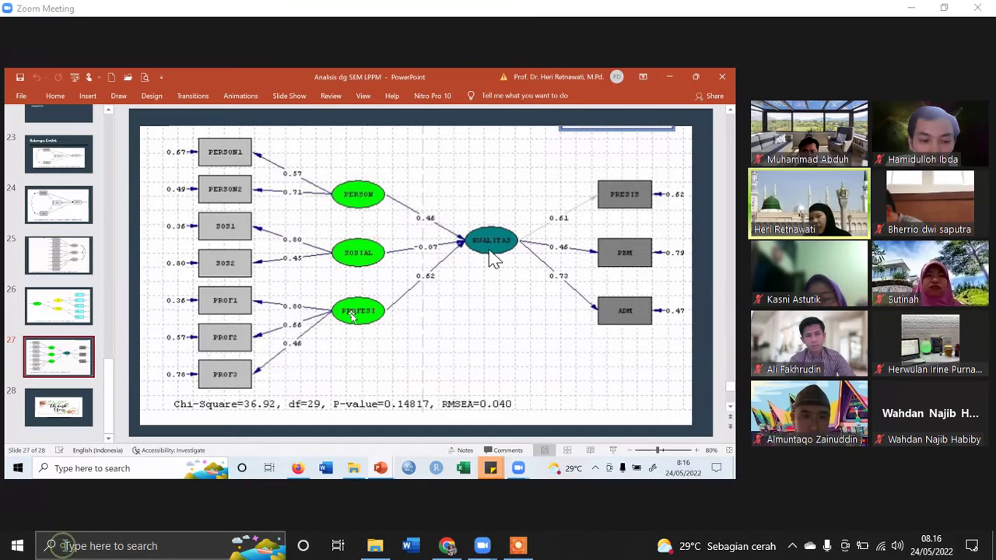
Relaunch LISREL 8.80 (Student) and move its window aside so the presenter's shared screen stays in view.
left_click(66, 547)
type("lisre")
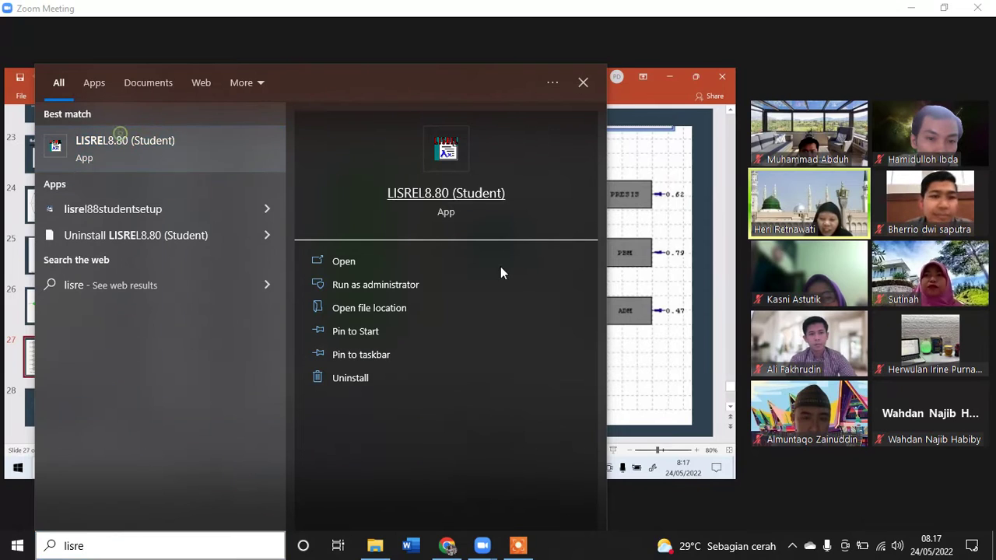
left_click(648, 351)
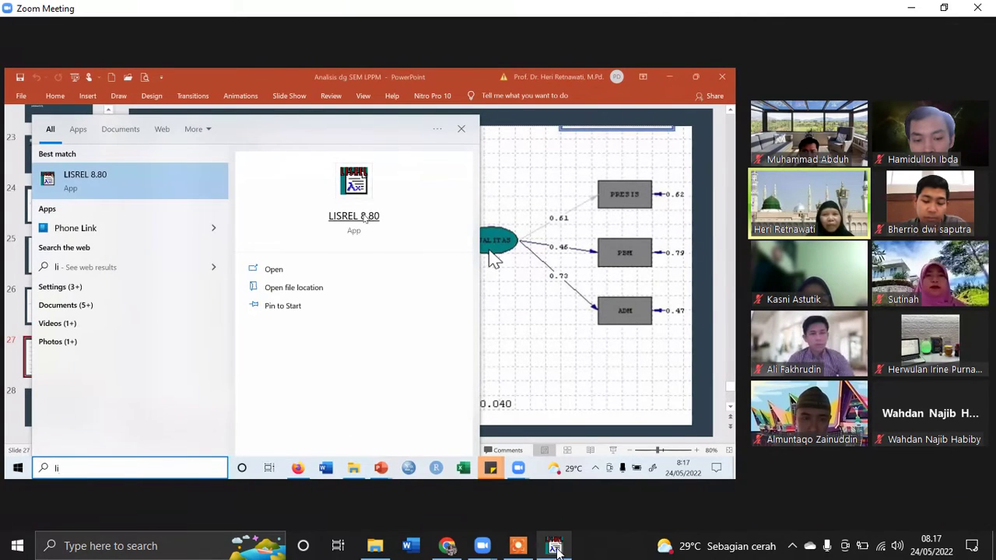
mouse_move(556, 549)
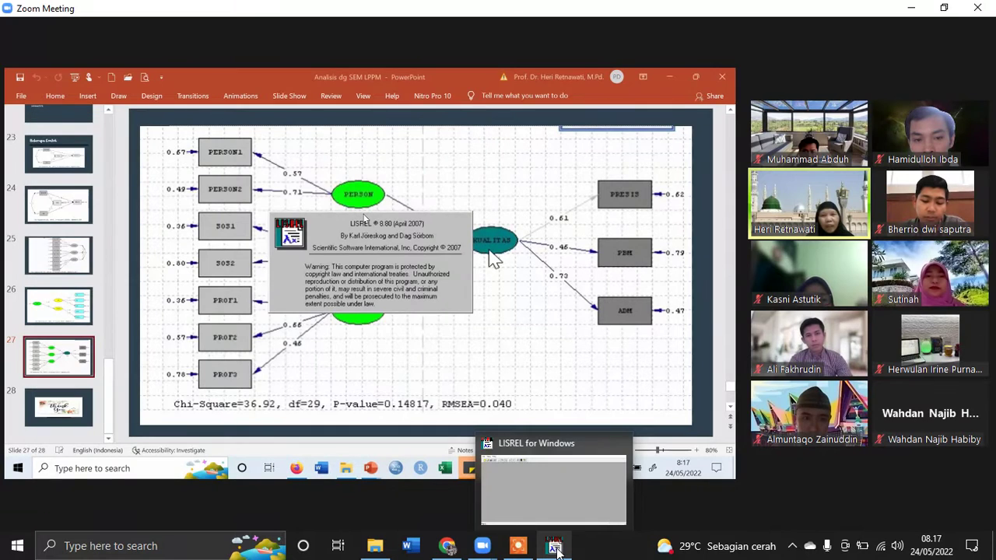
left_click(555, 547)
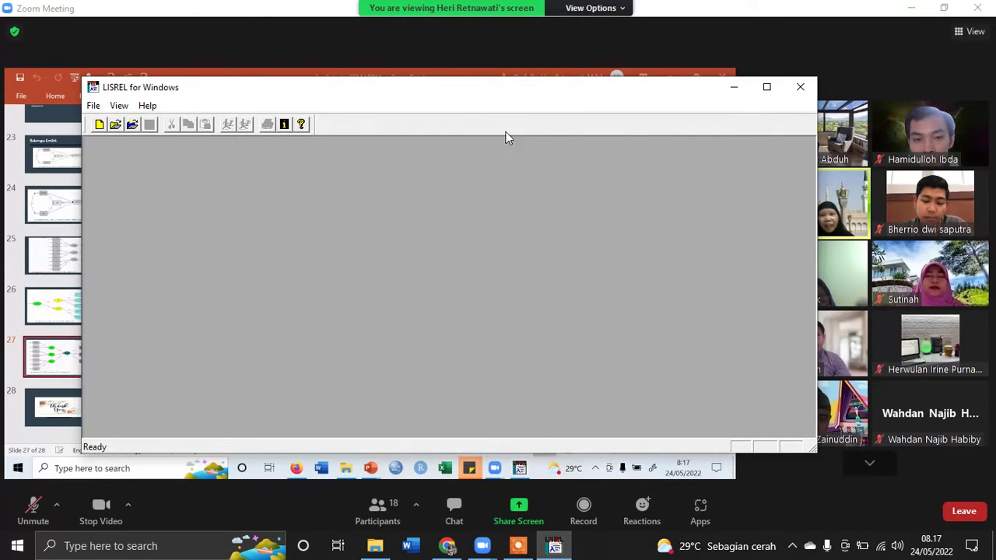
left_click_drag(514, 98, 915, 116)
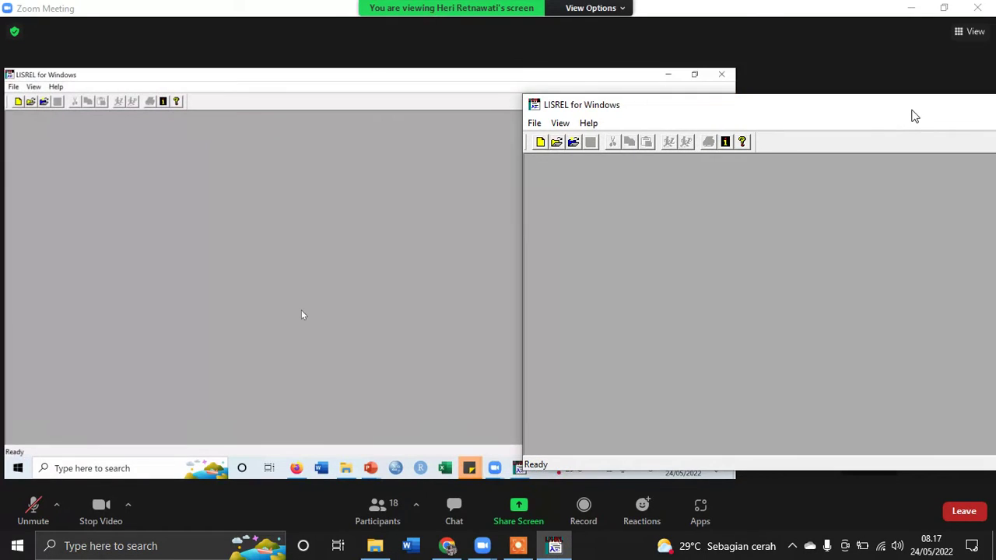
Unmute the microphone in the Zoom meeting to speak, and mute it again.
left_click(34, 510)
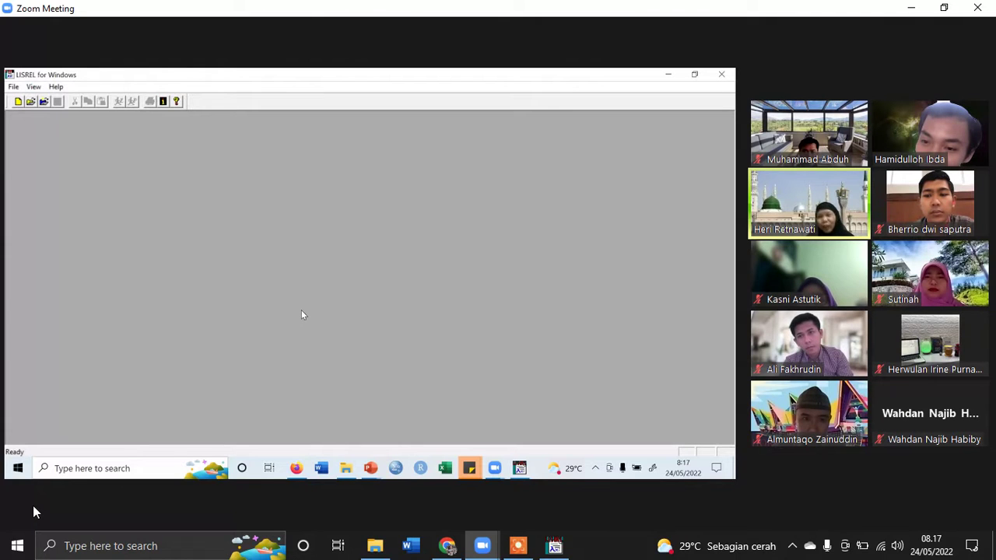
mouse_move(34, 507)
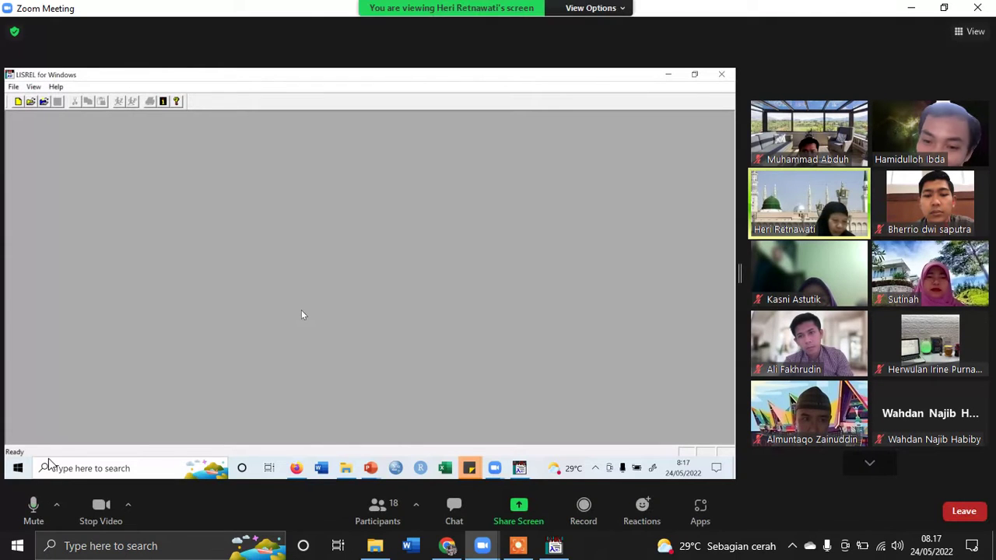
left_click(34, 507)
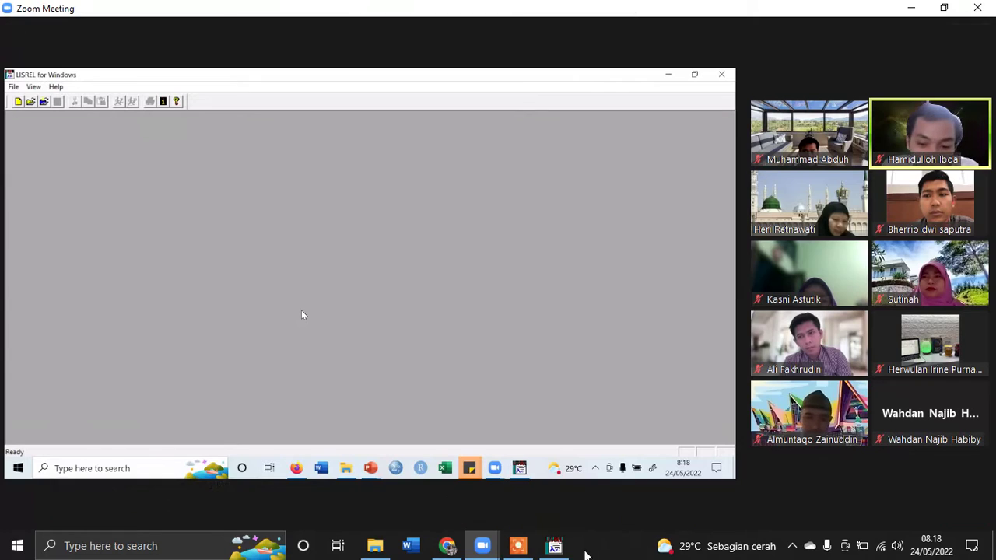
Switch to LISREL, start importing data, and look through the folders in LISREL88S.
left_click(554, 545)
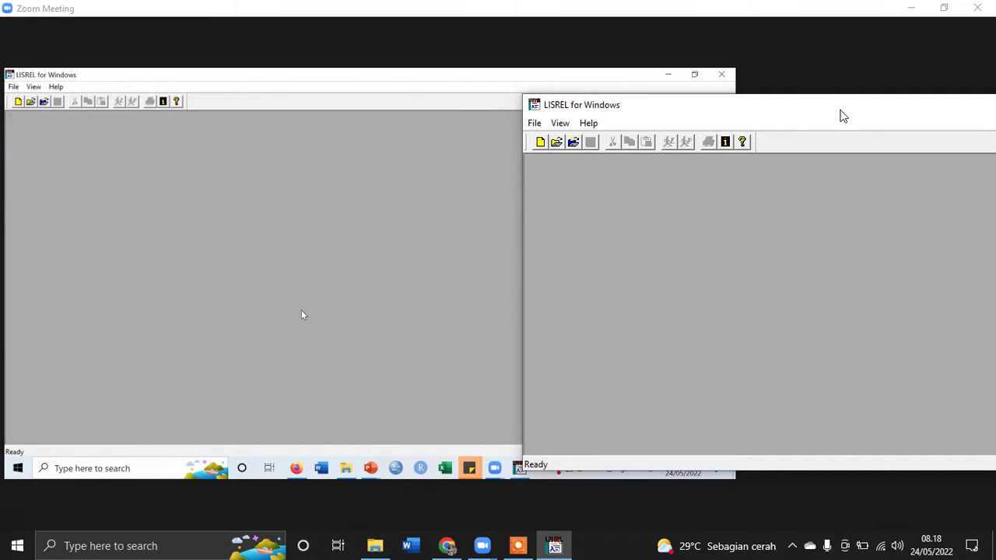
left_click(15, 88)
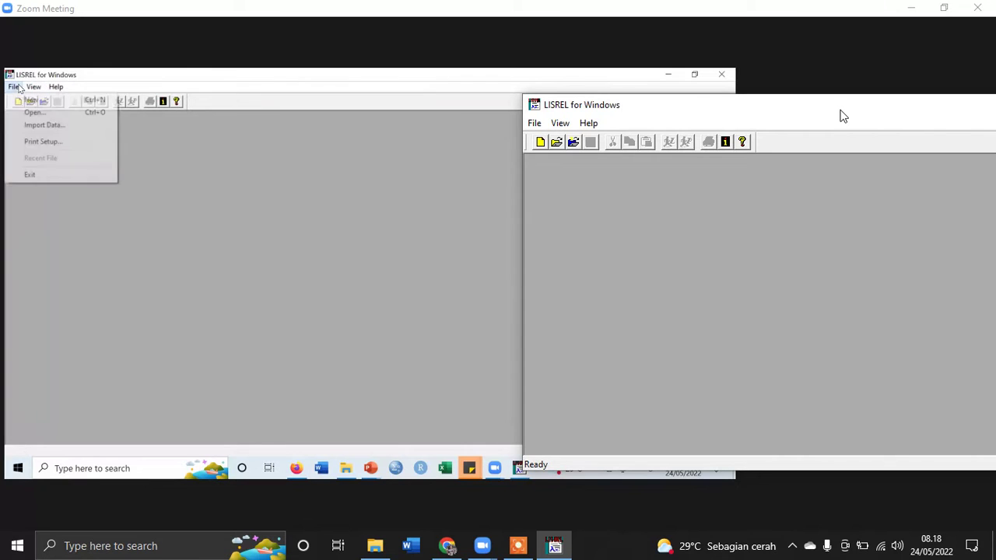
left_click(535, 123)
left_click(568, 172)
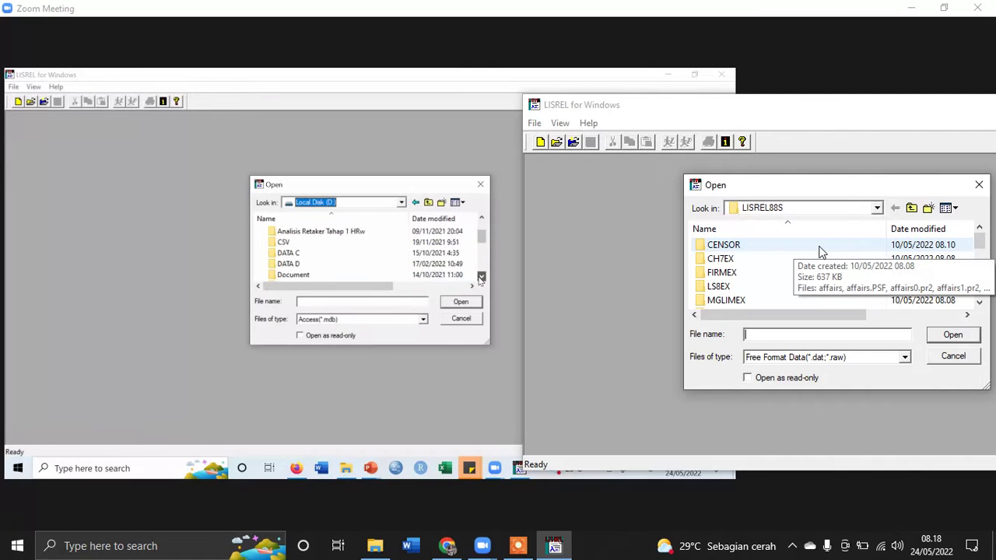
scroll(821, 251, "down", 1)
scroll(821, 251, "down", 2)
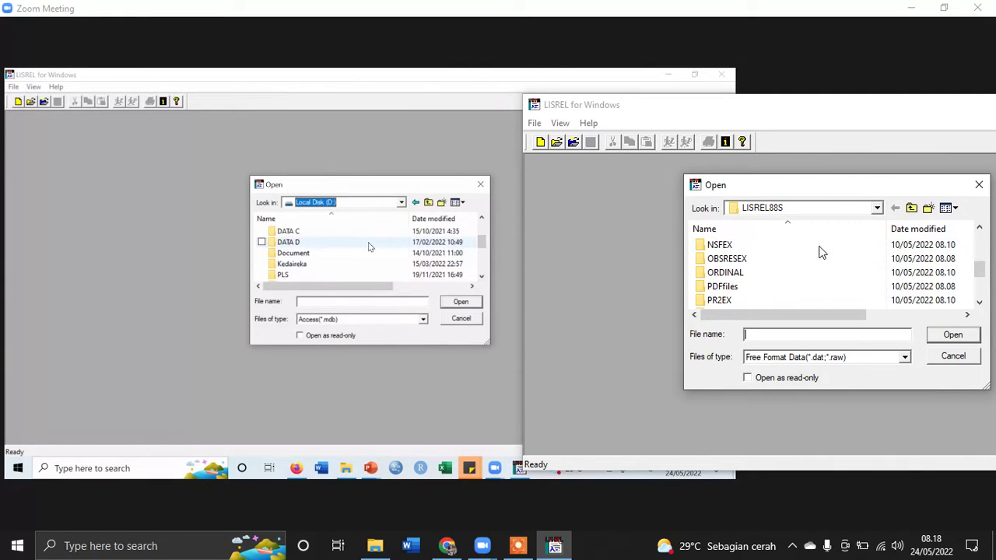
scroll(863, 259, "up", 3)
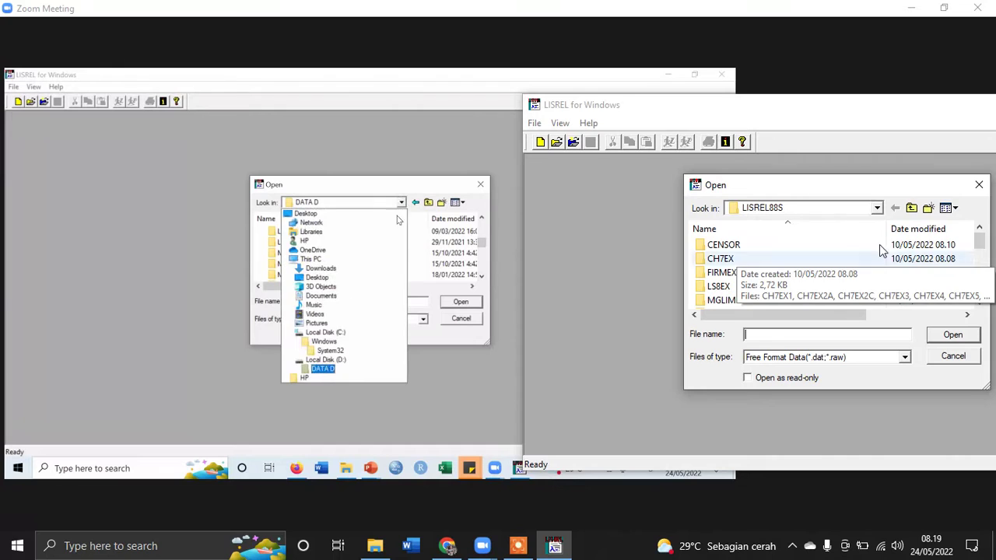
Change the import location to New Volume (D:) and look through its folders.
left_click(876, 209)
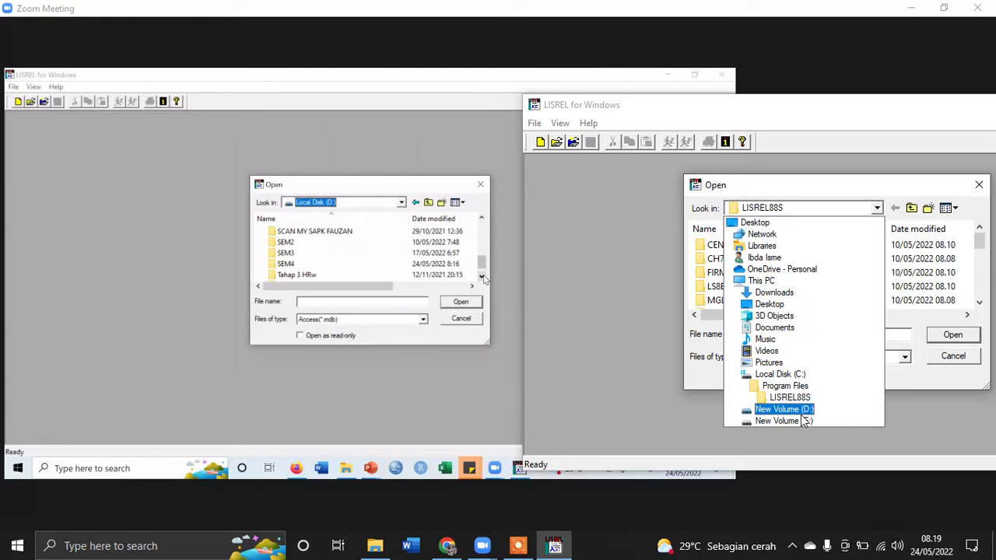
left_click(414, 255)
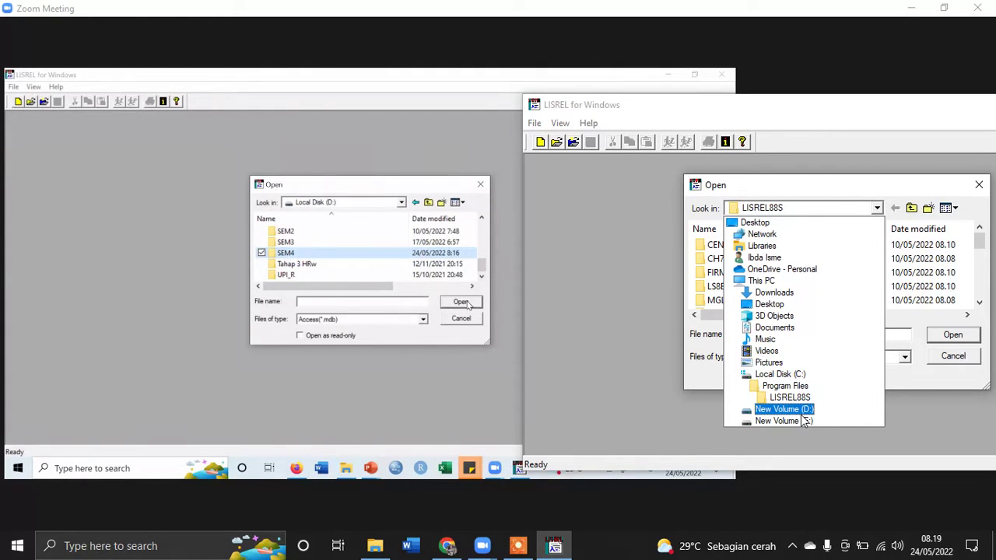
double_click(277, 258)
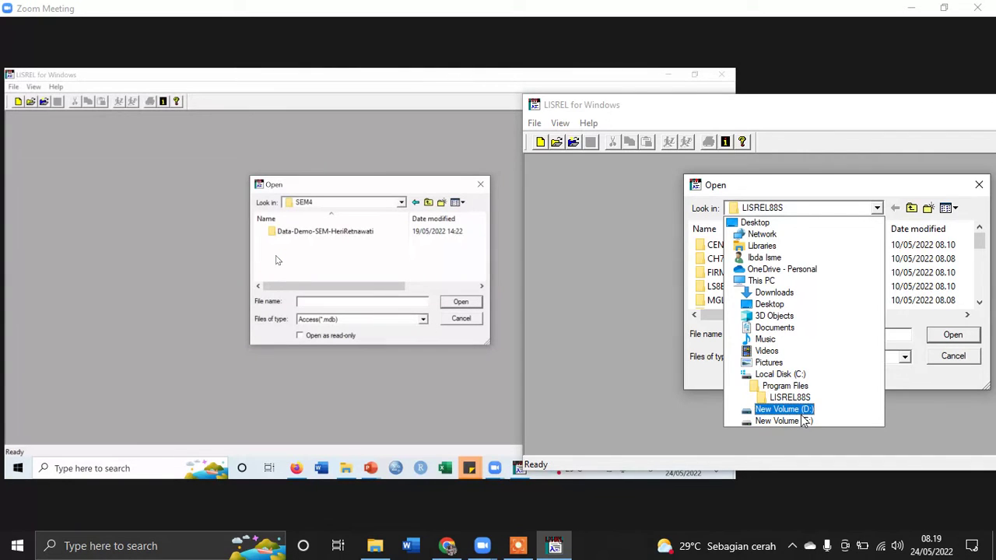
left_click(423, 321)
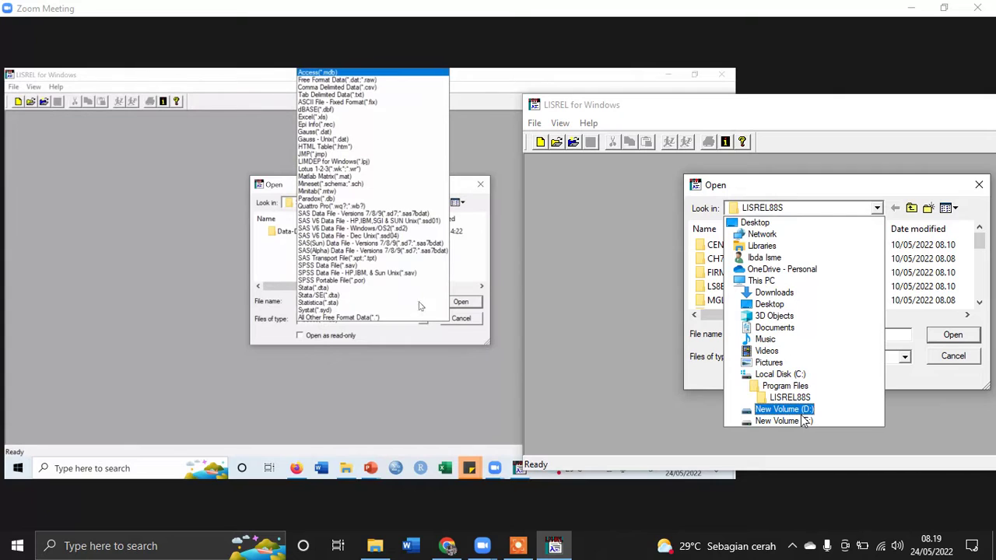
left_click(801, 413)
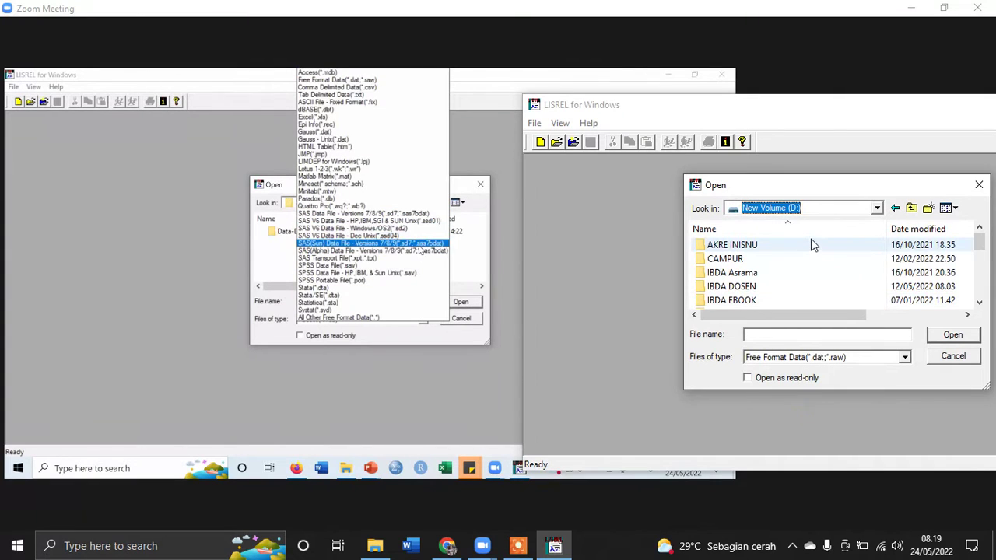
scroll(746, 292, "down", 4)
scroll(743, 295, "up", 4)
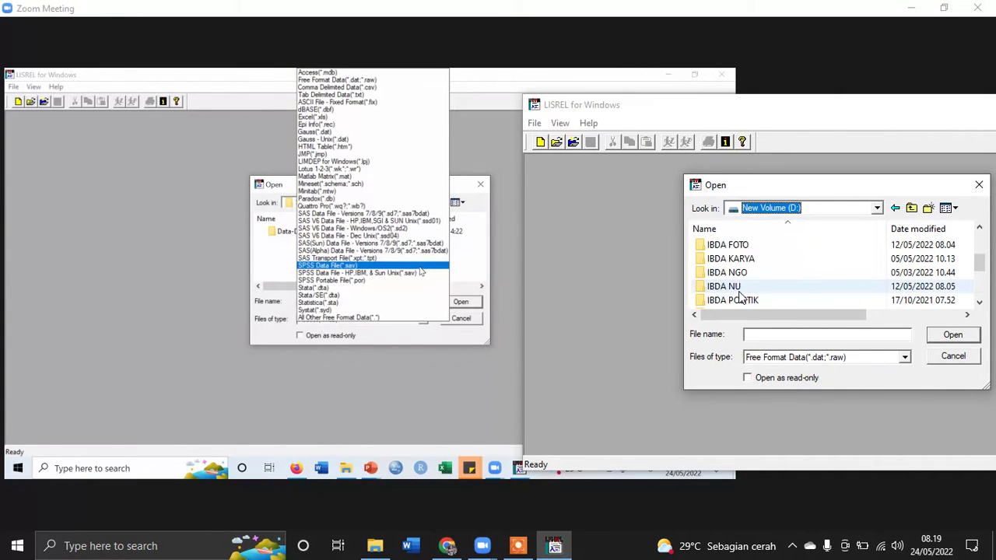
scroll(741, 296, "down", 1)
scroll(739, 296, "up", 1)
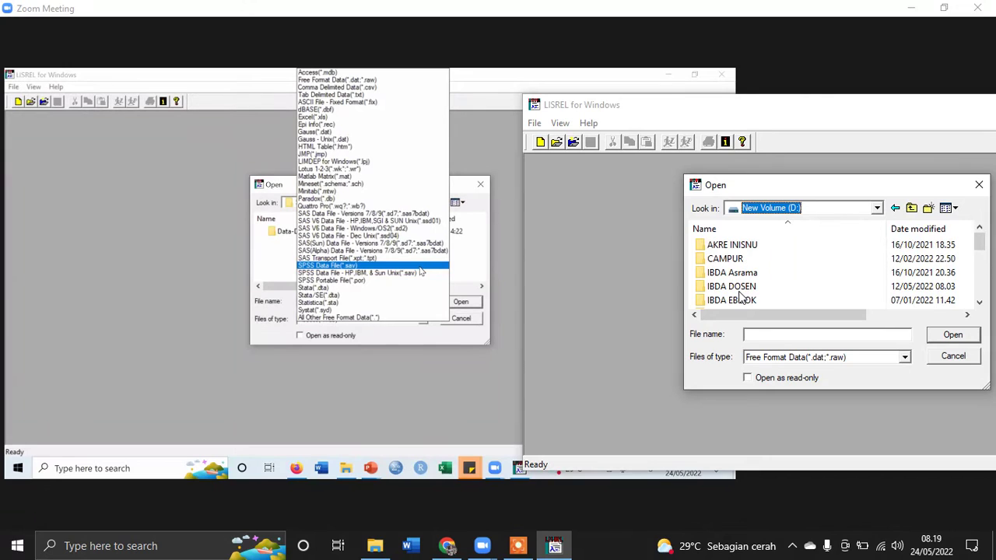
Browse through IBDA S3, Semester II and 2. STATISTIKA MULTIVARIAT, and open the SEM demo data folder.
scroll(741, 298, "down", 3)
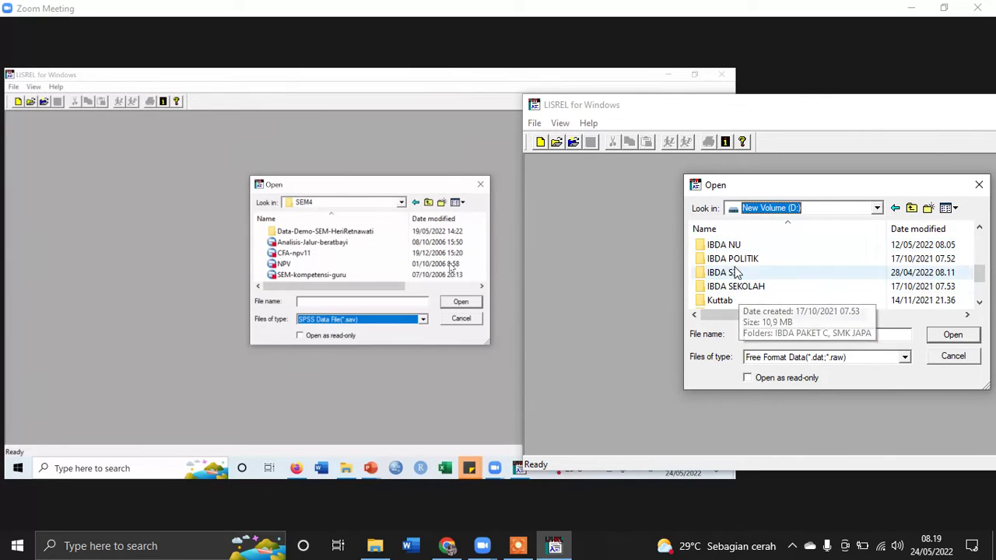
double_click(743, 272)
scroll(802, 280, "down", 2)
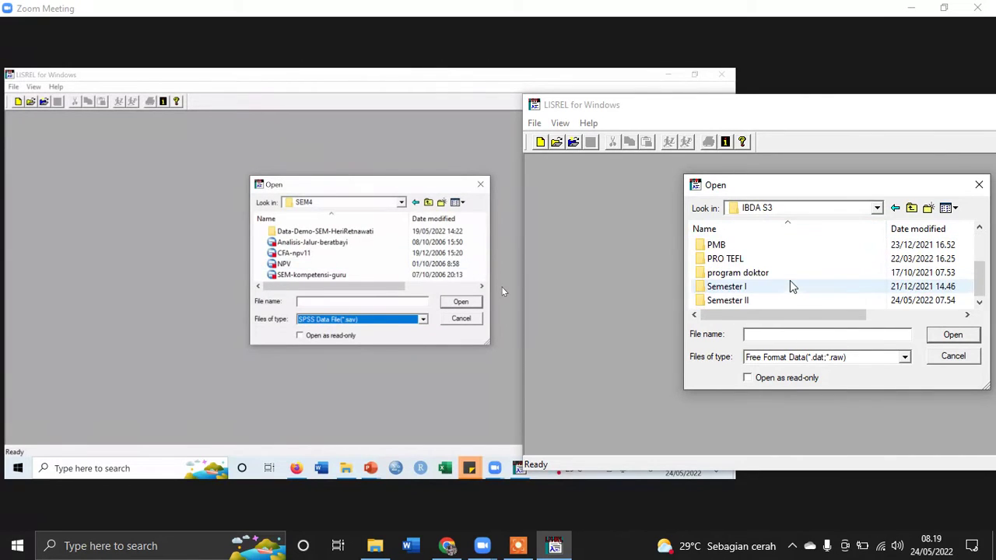
double_click(772, 303)
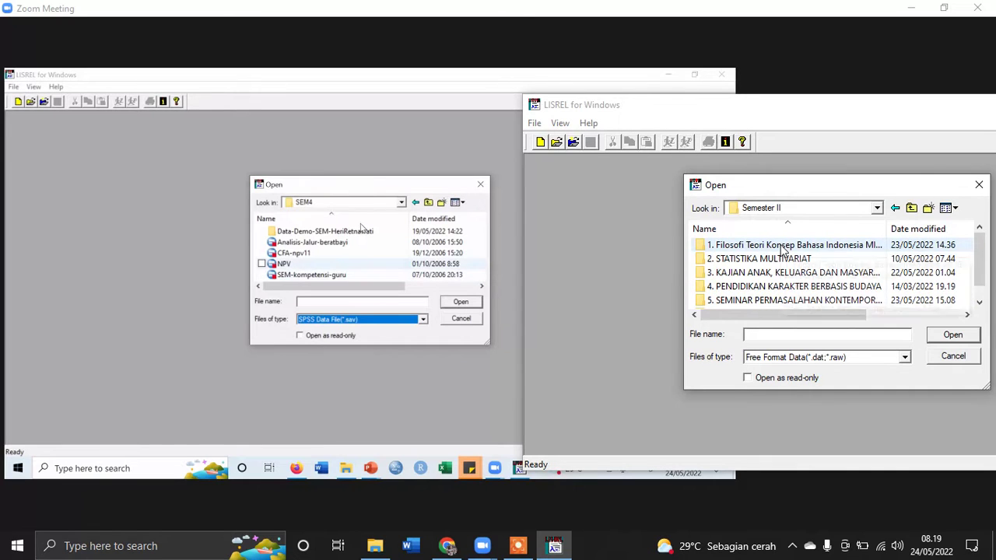
double_click(775, 259)
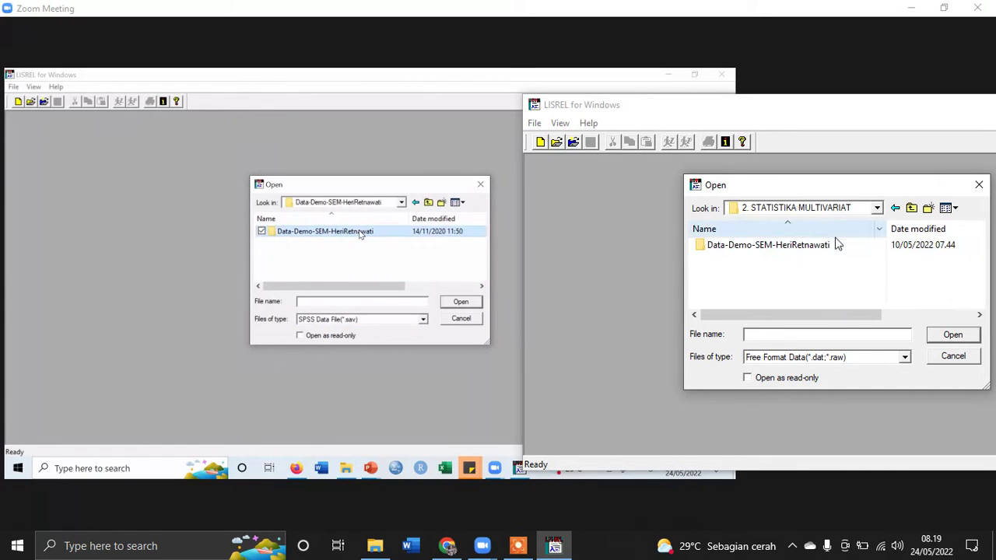
double_click(835, 245)
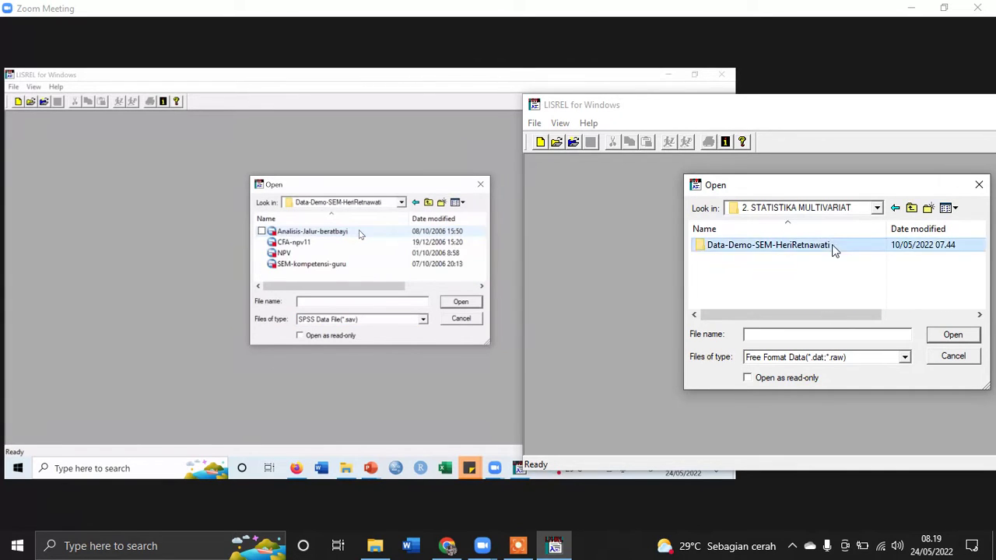
Set the file type to SPSS for Windows (*.sav) and open SEM-kompetensi-guru.sav from the inner demo data folder.
left_click(863, 358)
left_click(832, 399)
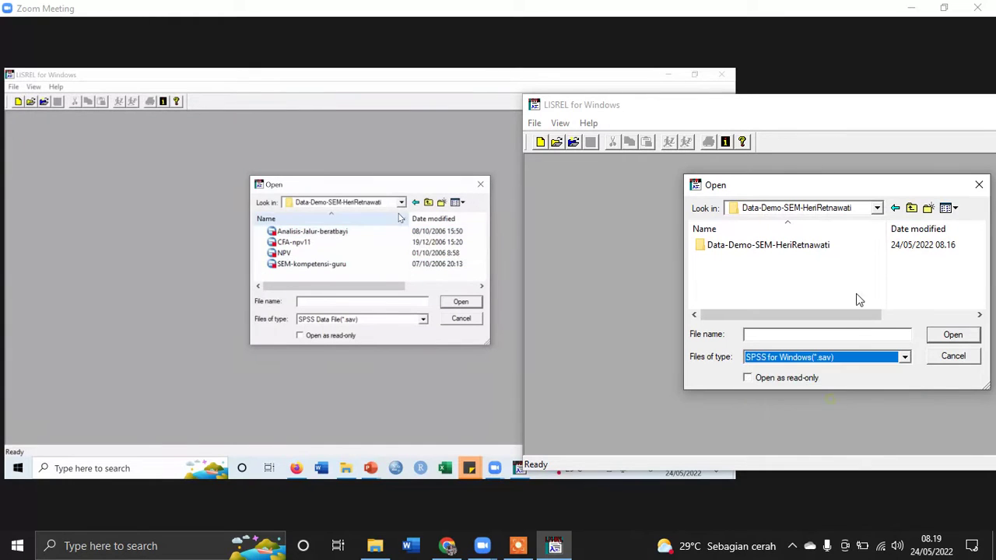
double_click(829, 245)
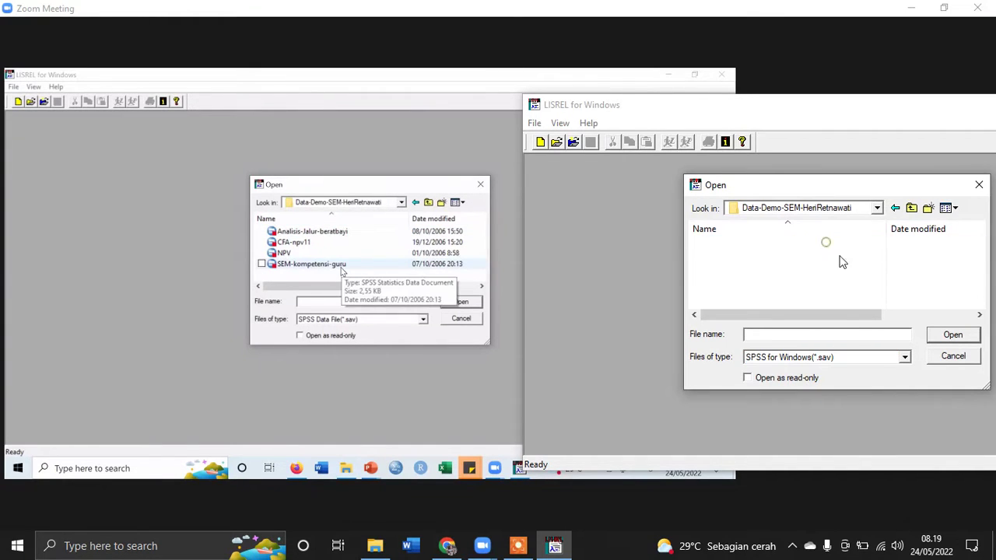
left_click(829, 287)
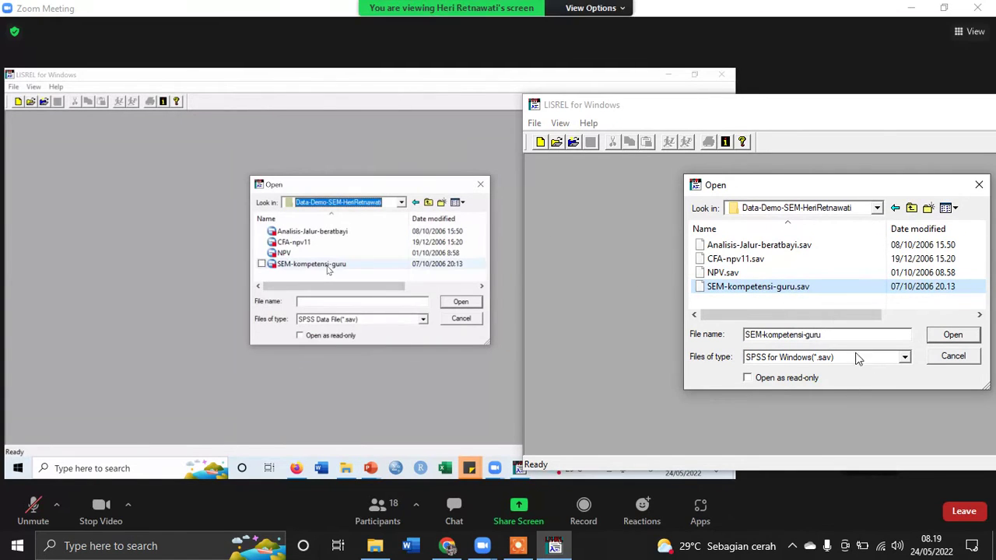
left_click(940, 339)
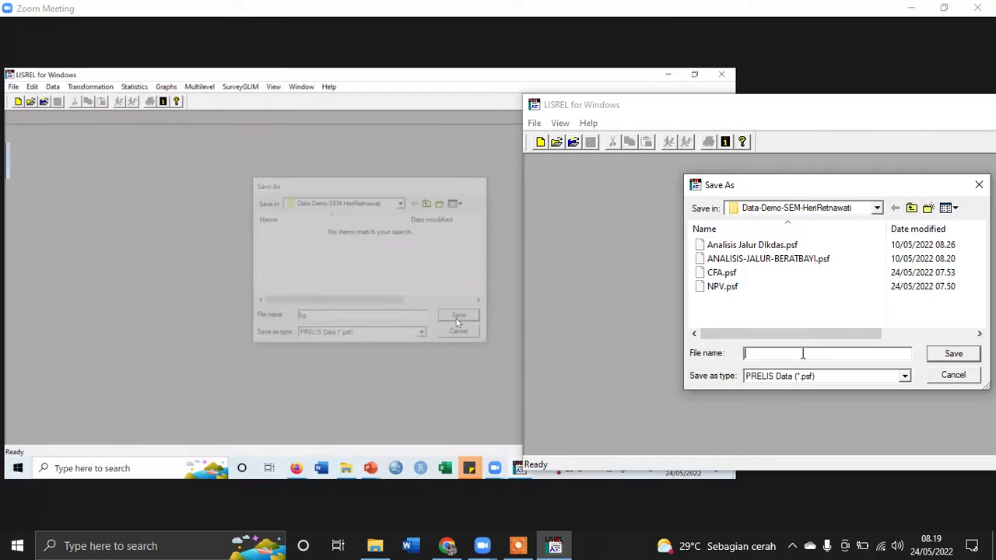
Save the imported data as Kompetensi Guru KG in PRELIS Data (*.psf) format and dismiss the warning.
type("Kompetensi Guru KG")
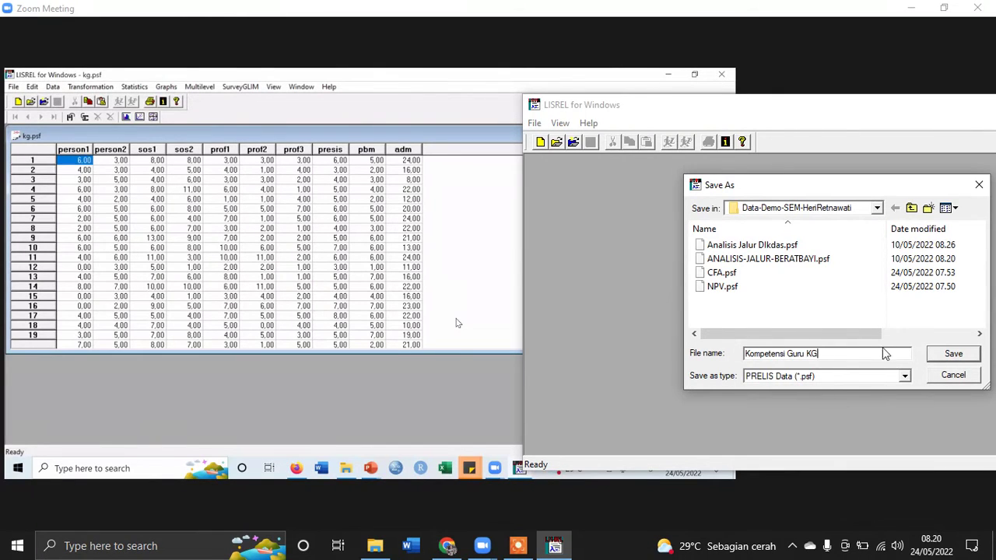
left_click(897, 378)
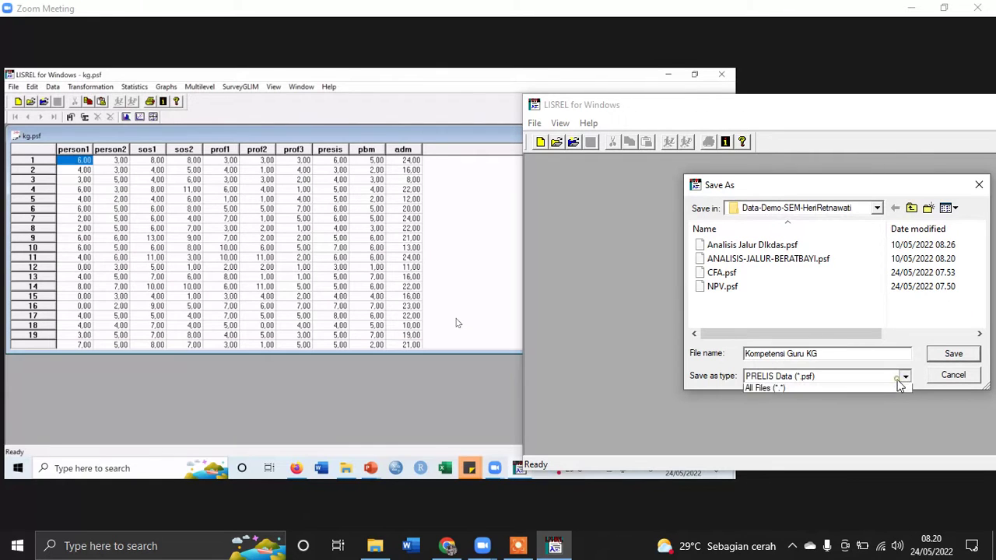
left_click(902, 383)
left_click(952, 355)
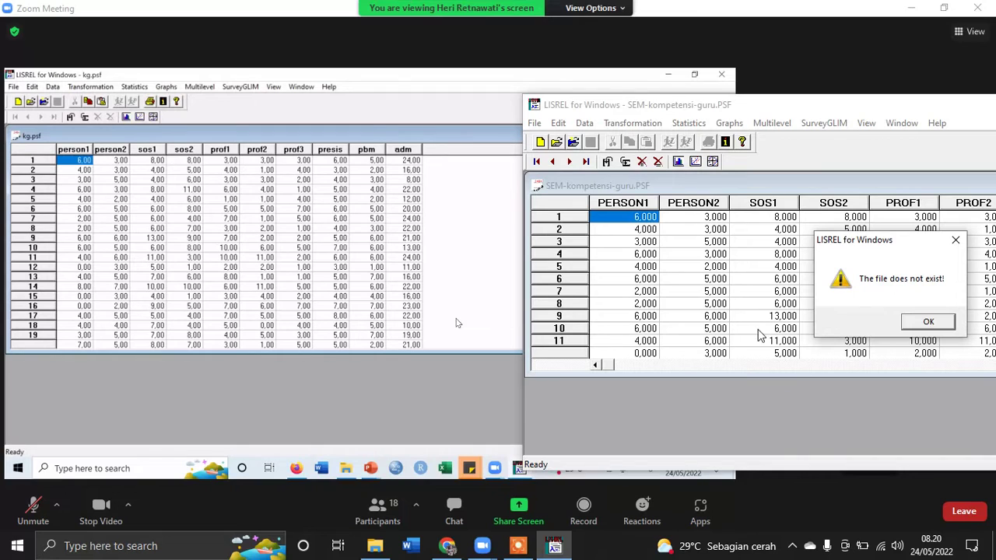
left_click(928, 321)
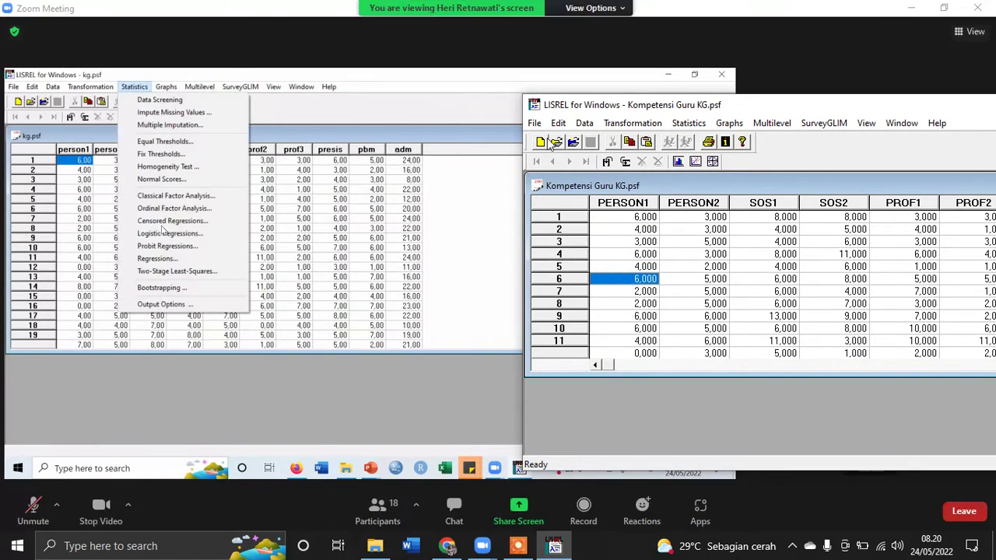
Define the variable type of PERSON1 as Continuous, apply it to all variables, and accept the variable definitions.
left_click(700, 125)
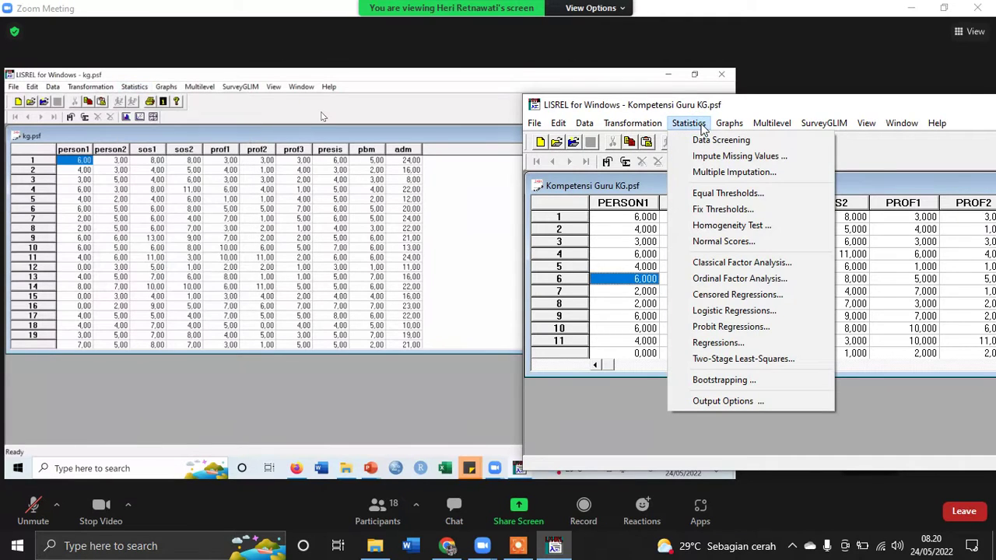
left_click(585, 124)
left_click(586, 124)
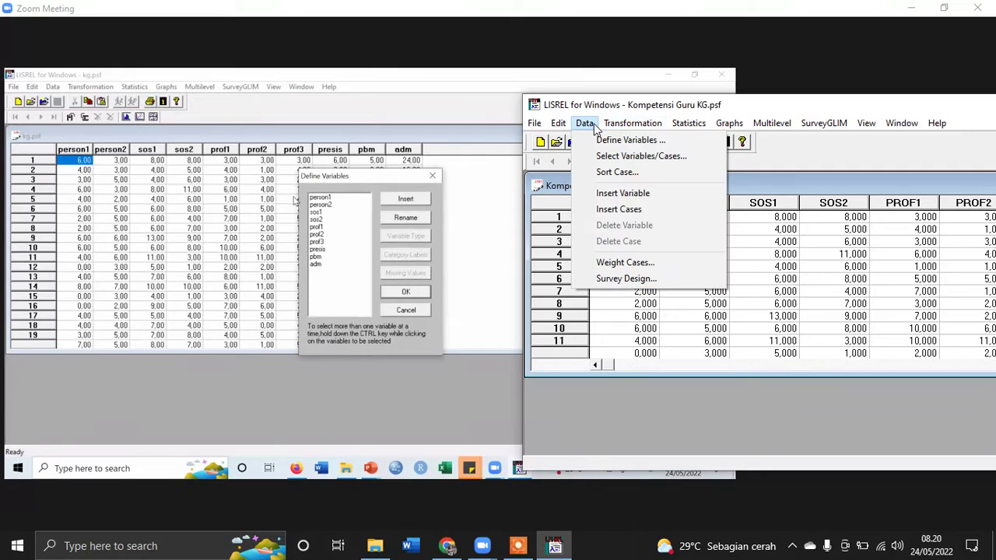
left_click(610, 140)
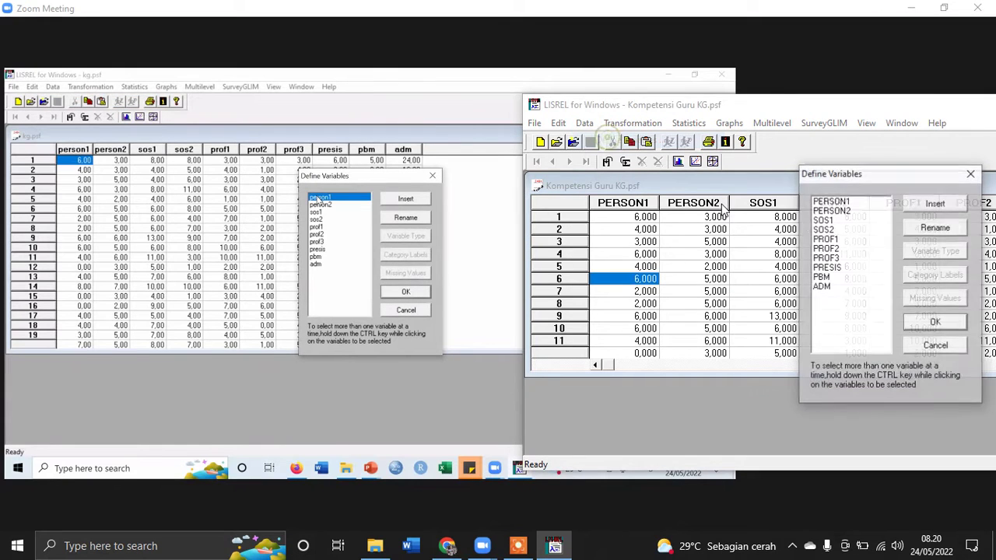
left_click(838, 202)
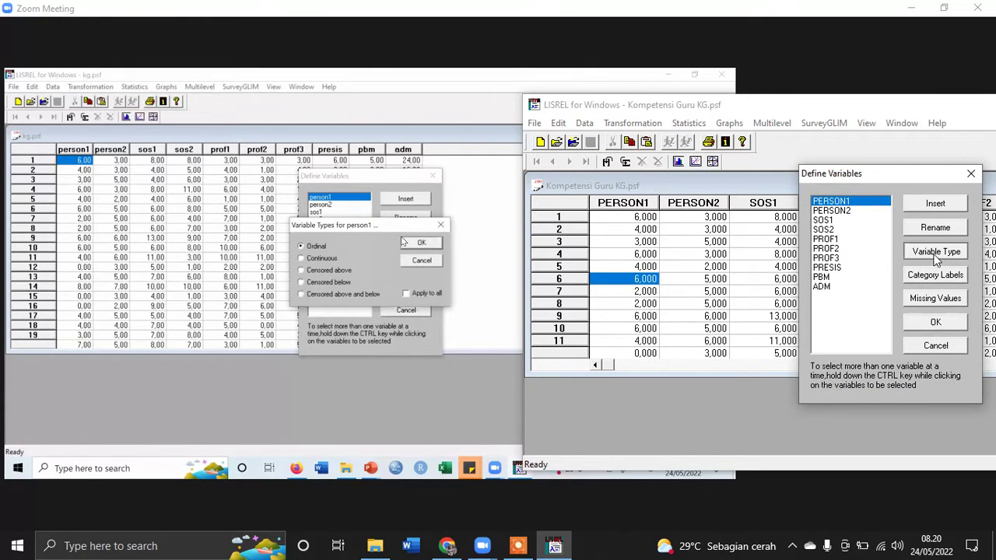
left_click(935, 251)
left_click(844, 282)
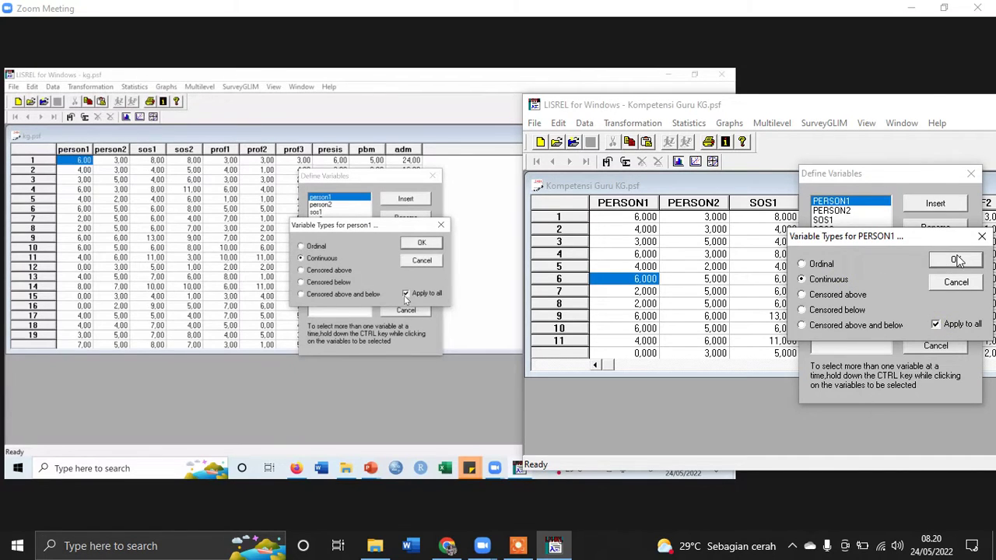
left_click(957, 261)
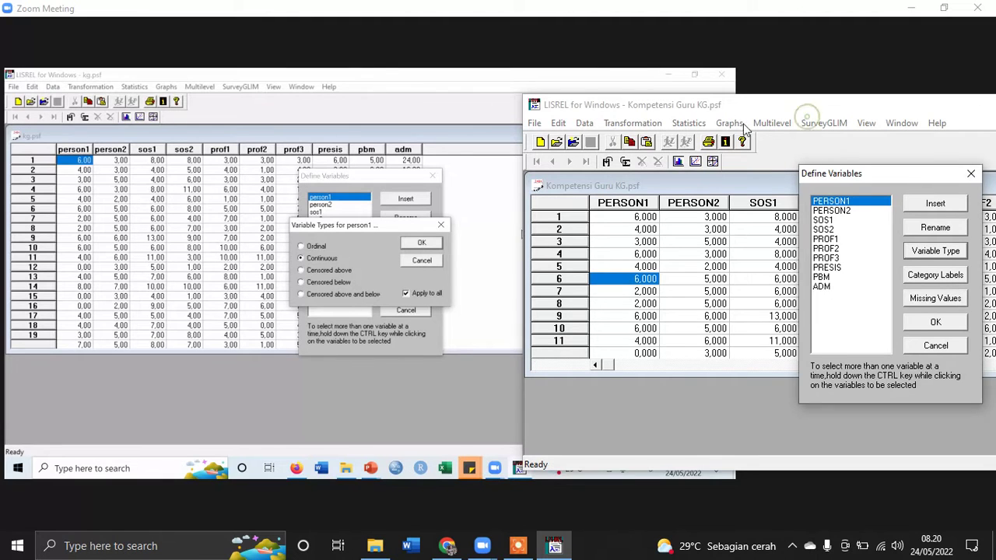
left_click_drag(879, 179, 704, 181)
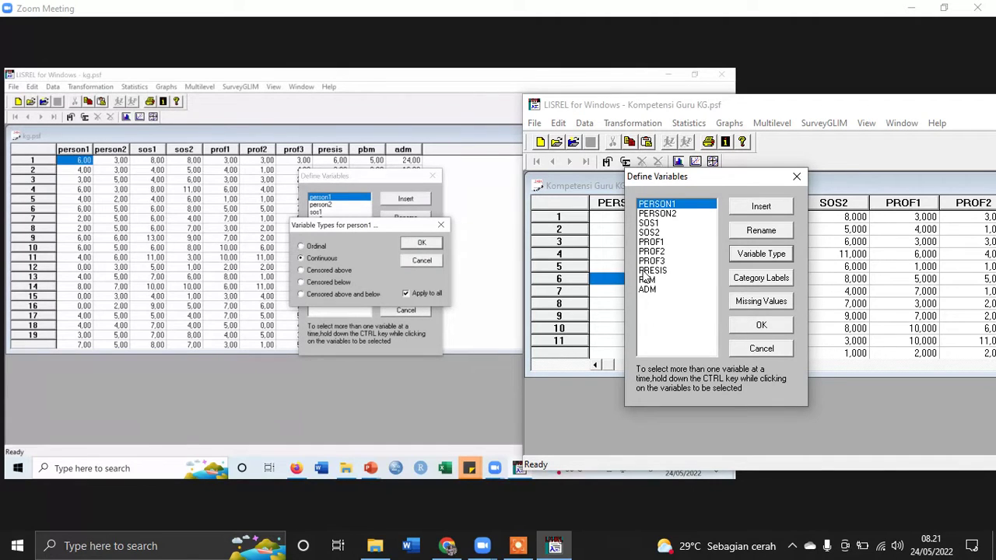
left_click(422, 246)
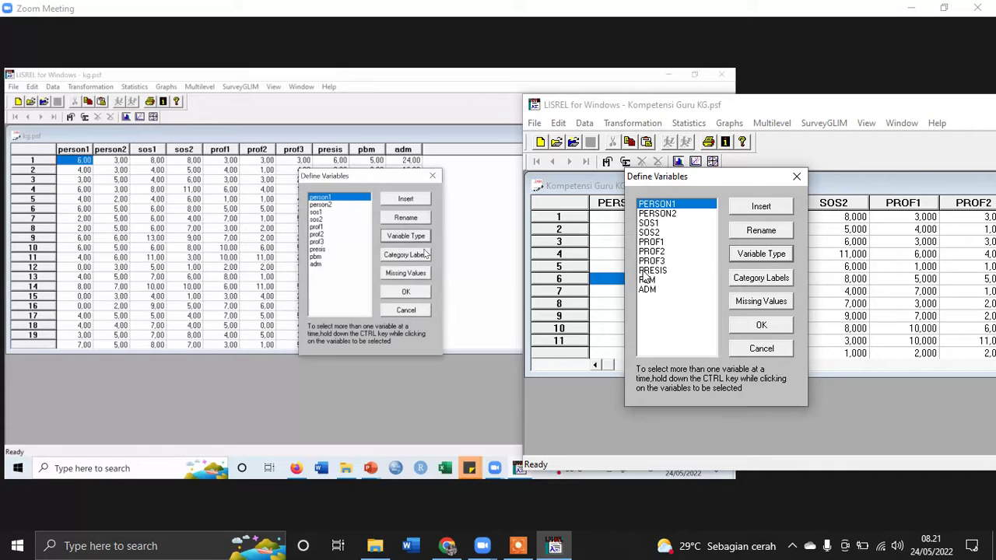
left_click(761, 324)
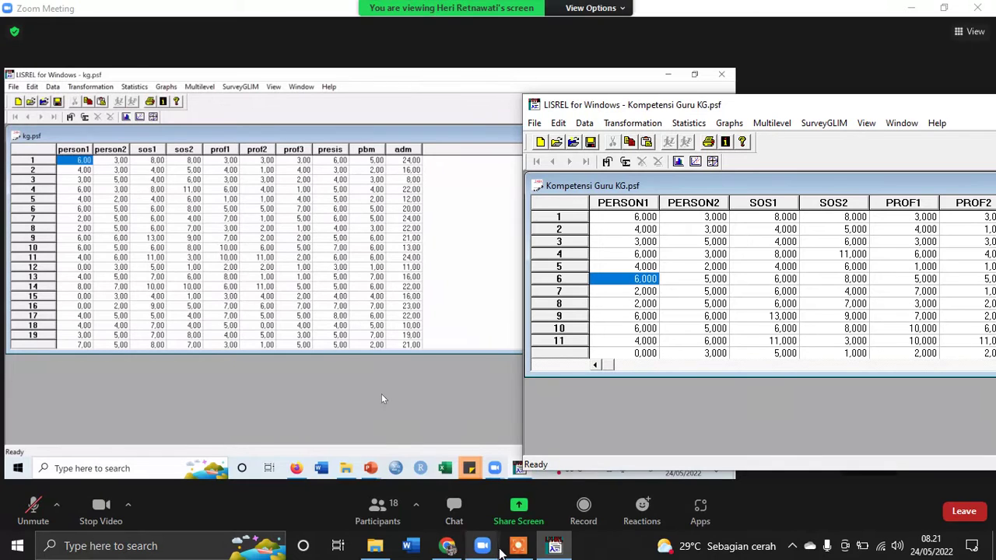
Move the LISREL window off the participant videos and look through the participants in the Zoom meeting.
left_click_drag(752, 108, 216, 29)
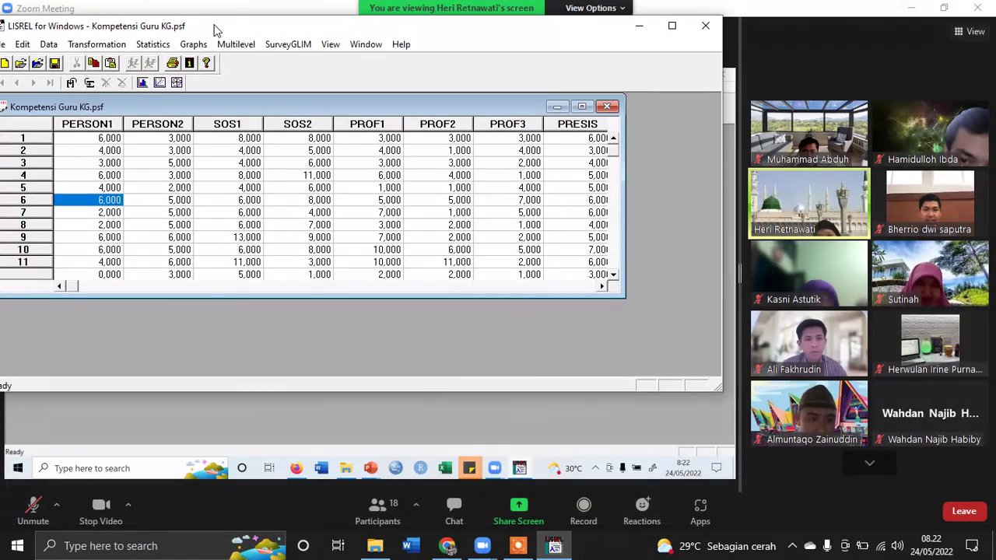
left_click(864, 467)
left_click(868, 466)
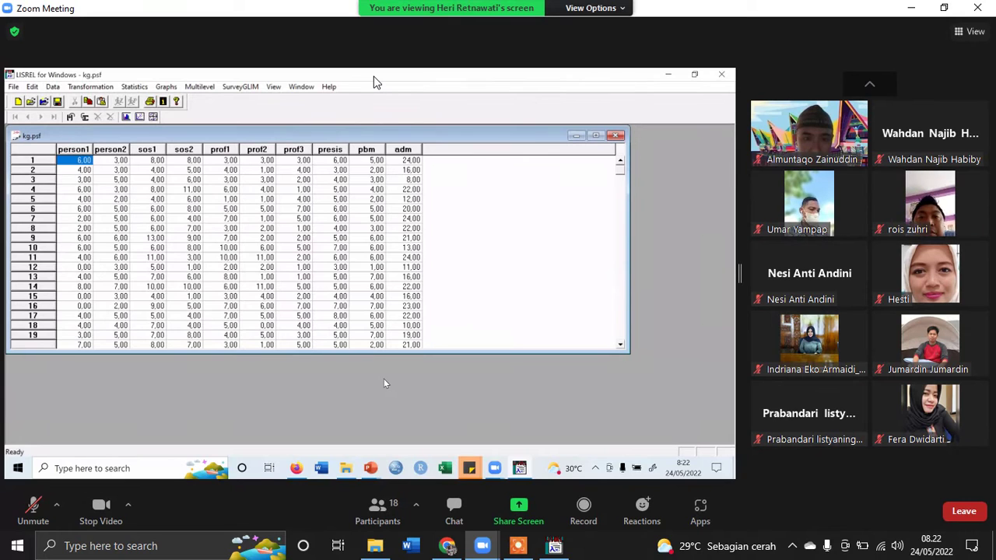
left_click(870, 85)
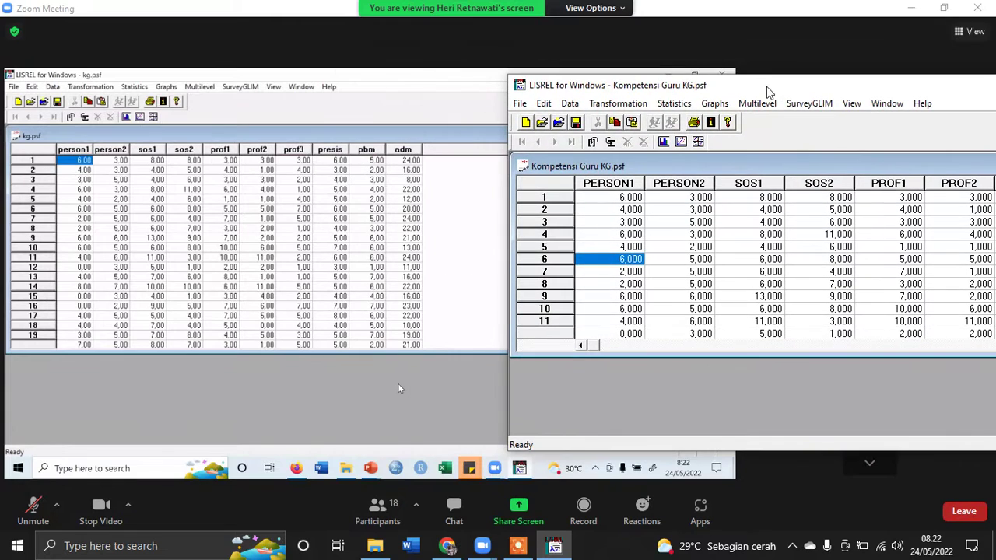
Unmute the microphone in the Zoom meeting to speak and mute it again, two times in a row.
left_click(33, 510)
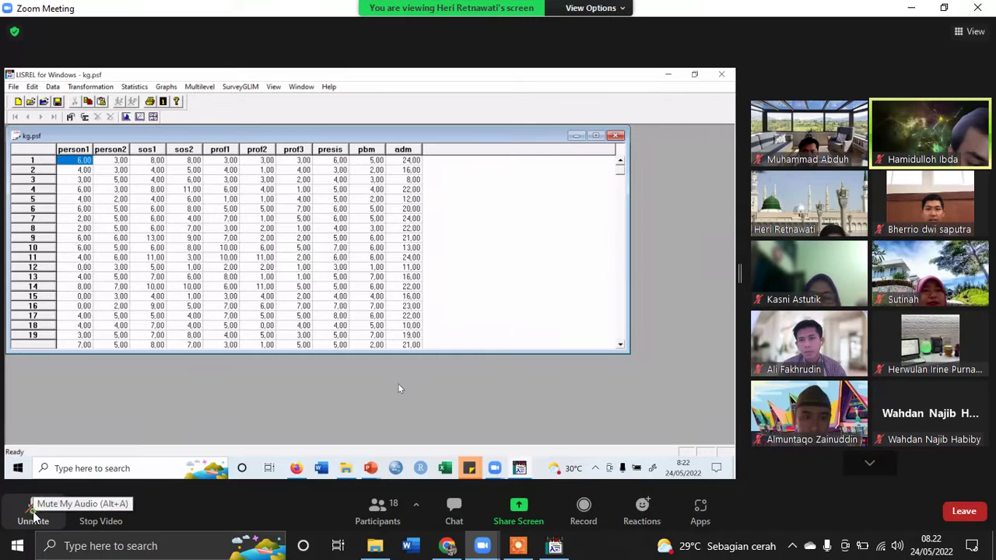
left_click(32, 514)
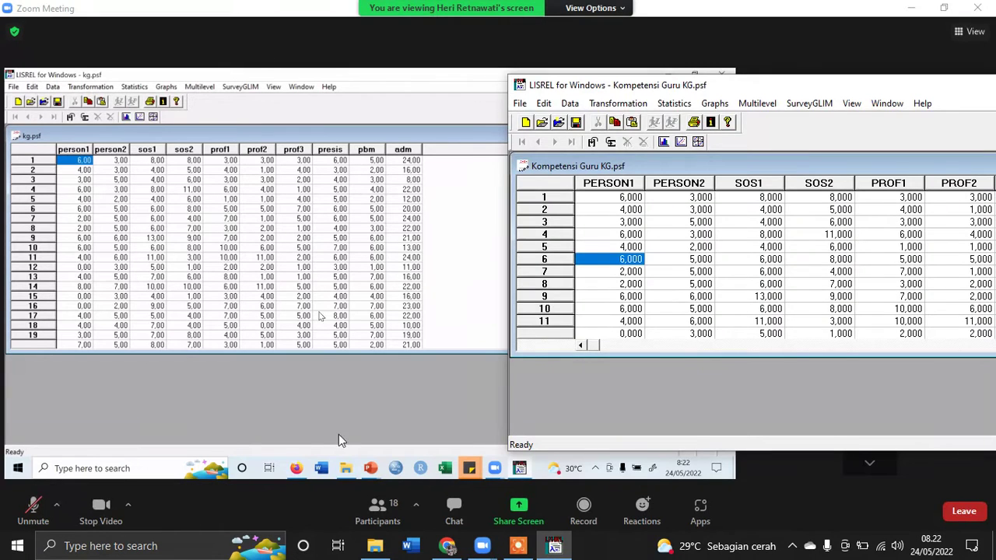
left_click(35, 516)
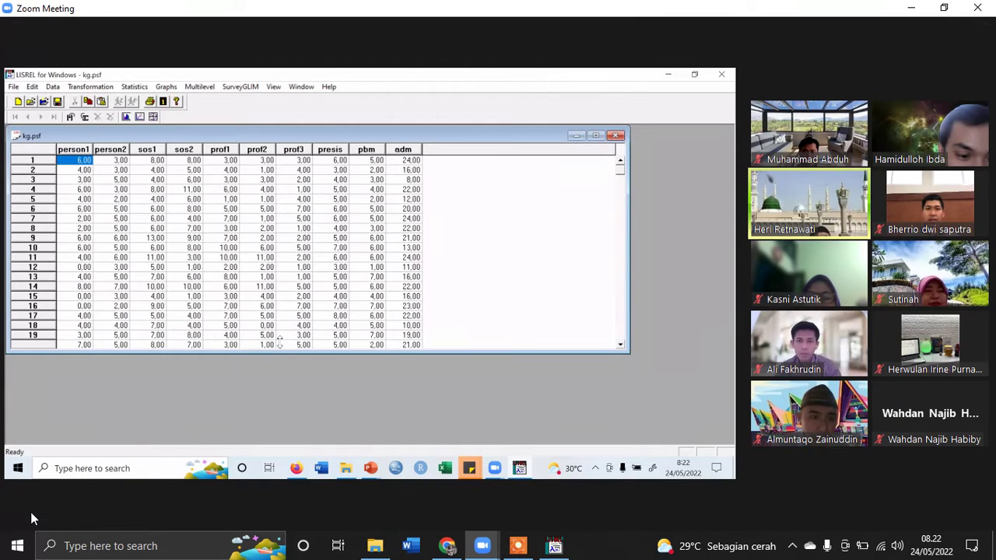
left_click(24, 510)
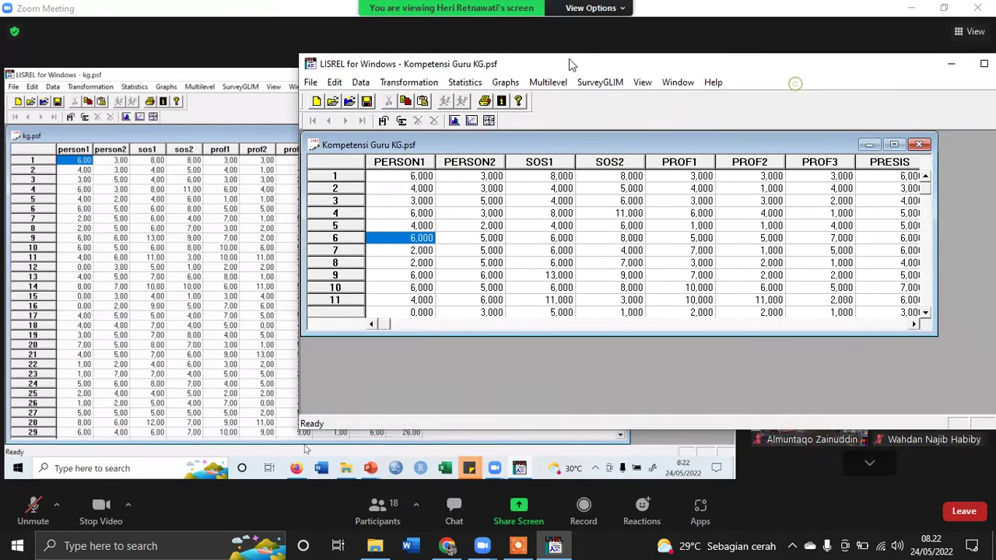
Return to the Zoom meeting from LISREL, unmute the microphone to speak, and mute it again.
key("alt+Tab")
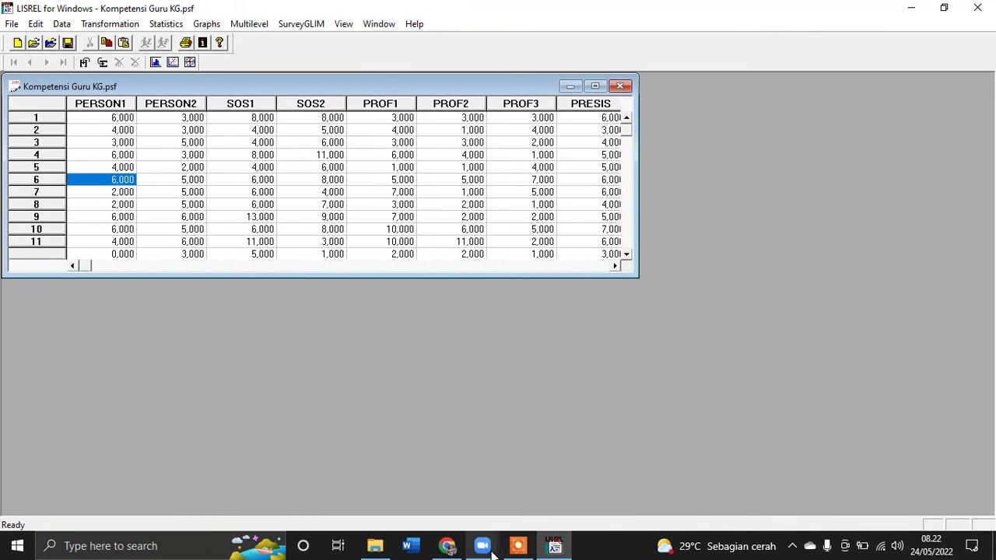
mouse_move(482, 545)
left_click(534, 479)
left_click(23, 516)
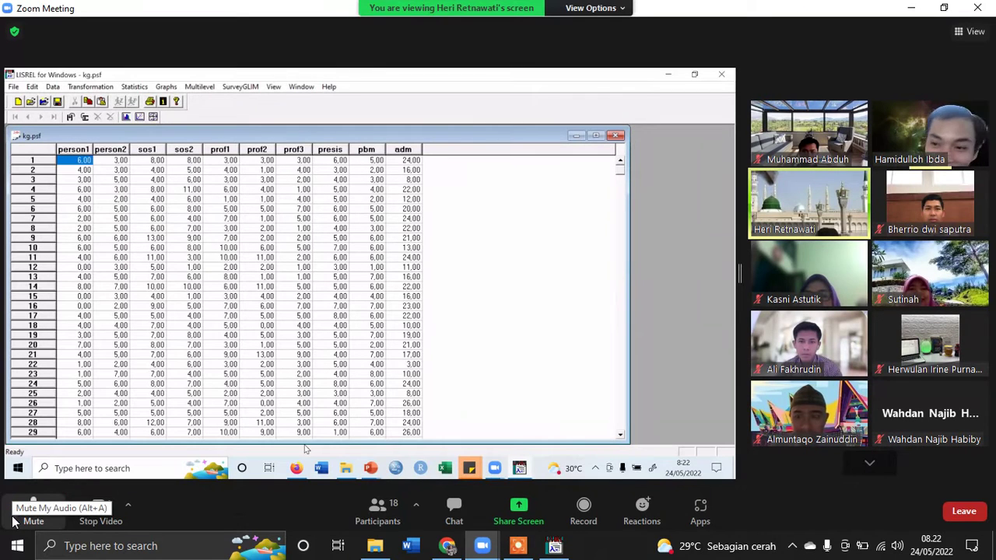
left_click(13, 521)
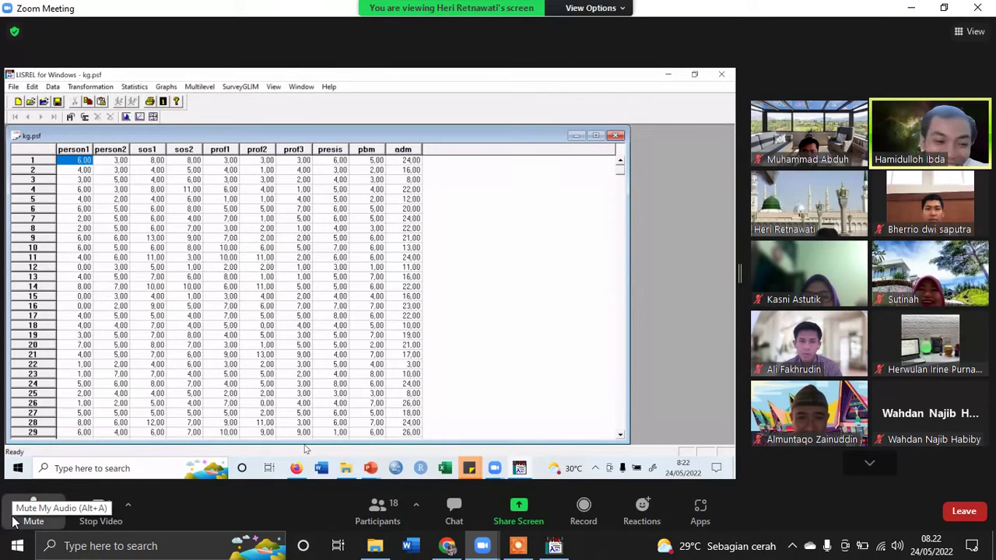
Enlarge the Kompetensi Guru KG.psf data window in LISREL to show all columns through ADM, and return to the Zoom meeting.
left_click(554, 545)
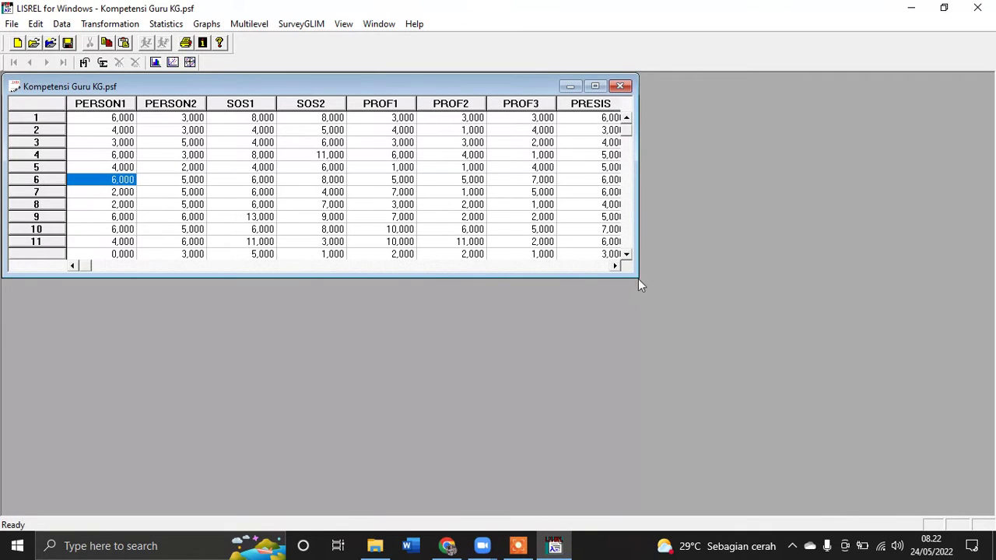
left_click_drag(639, 277, 891, 460)
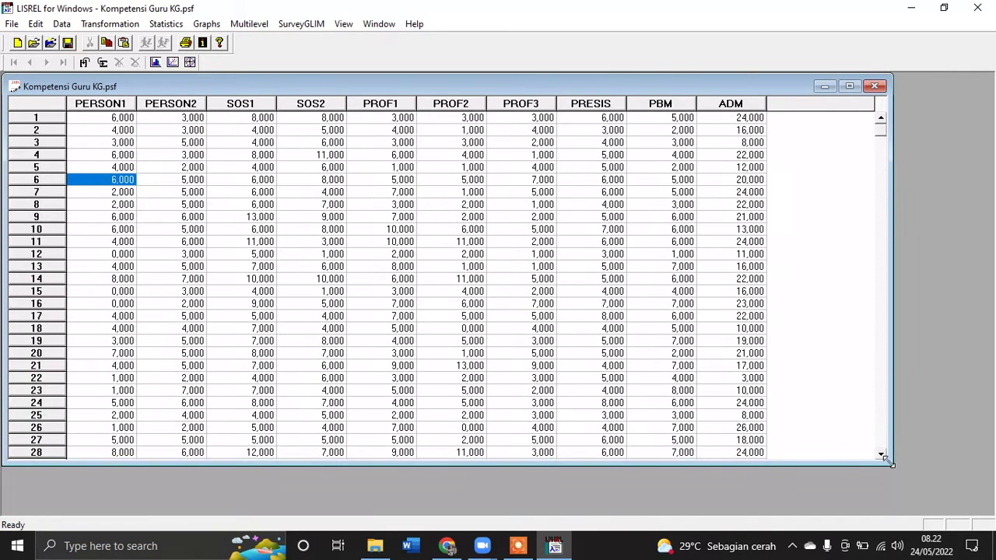
mouse_move(482, 545)
left_click(512, 478)
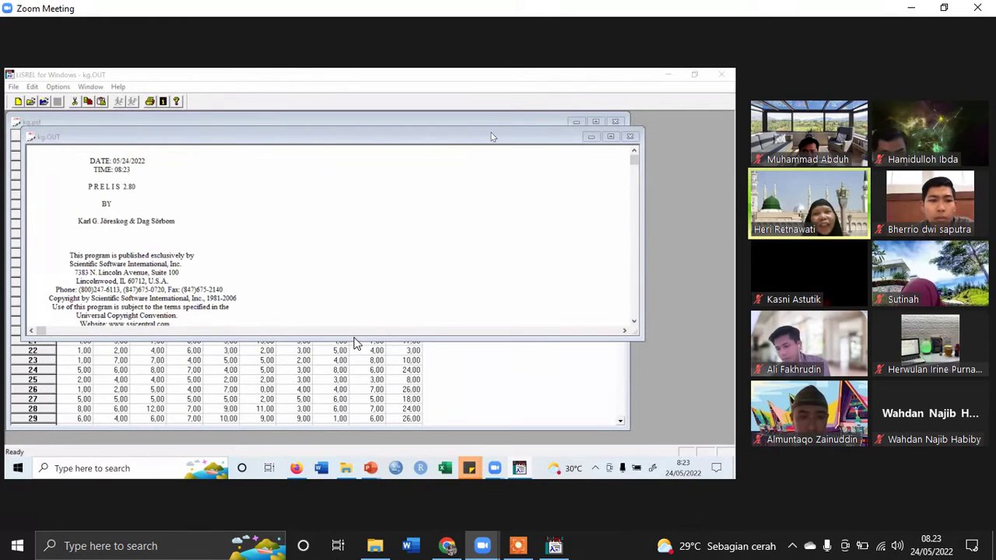
Switch to LISREL and run the PRELIS output for Kompetensi Guru KG.psf with the Covariances moment matrix and LISREL system data enabled.
left_click(554, 545)
left_click(944, 8)
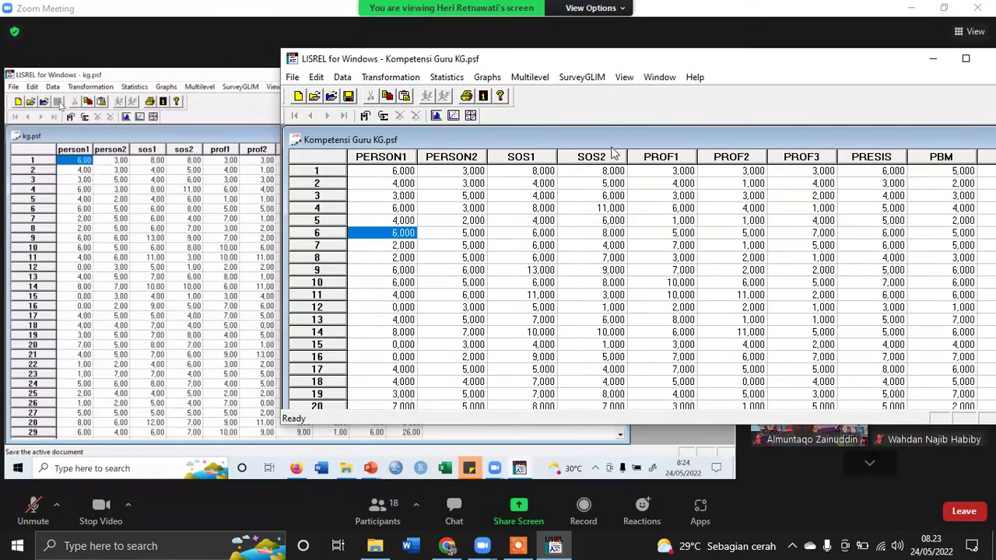
left_click_drag(564, 69, 758, 97)
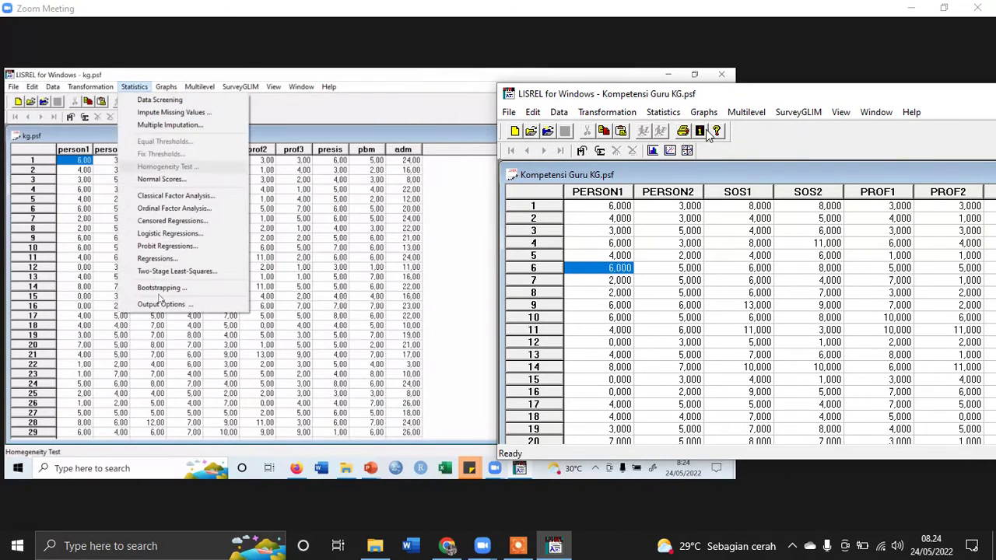
left_click(663, 112)
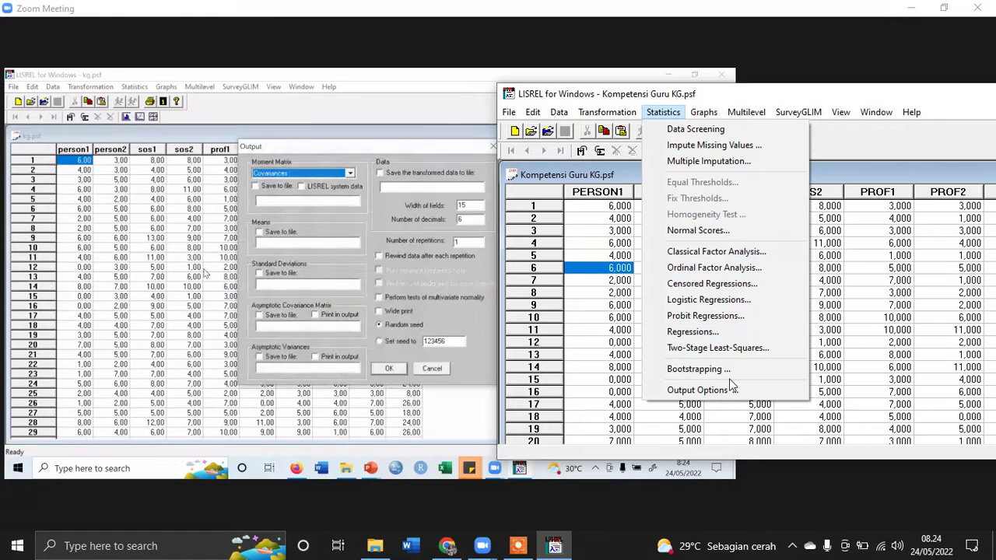
left_click(724, 389)
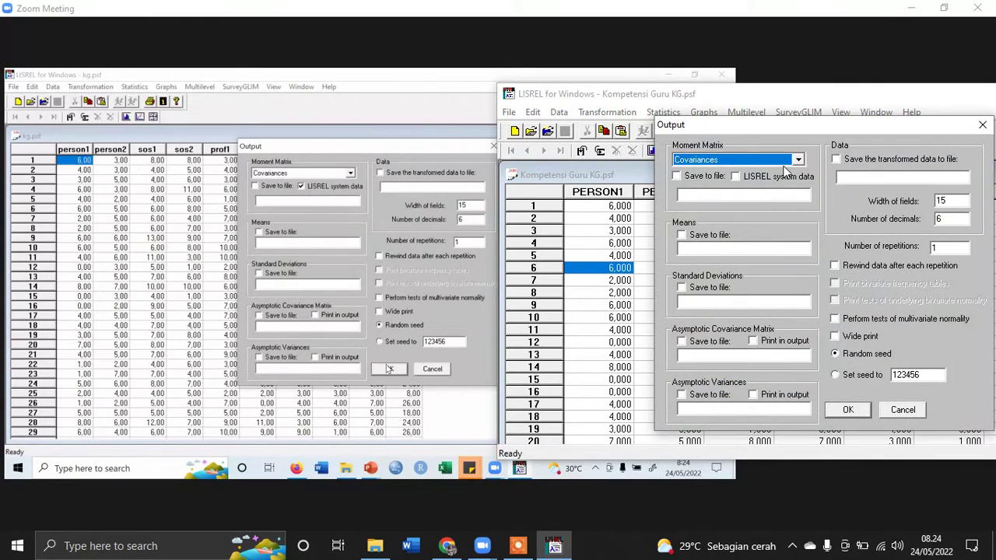
left_click(801, 178)
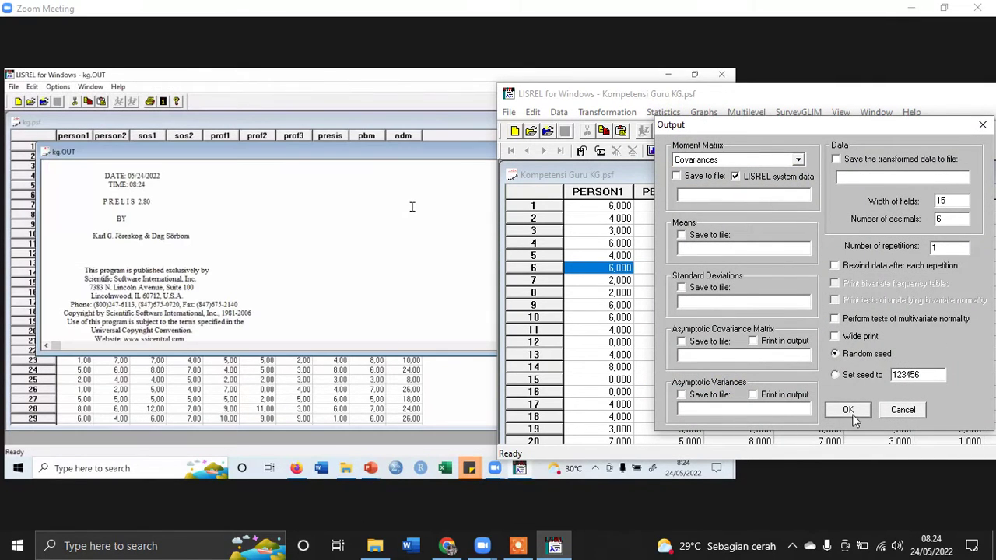
left_click(848, 409)
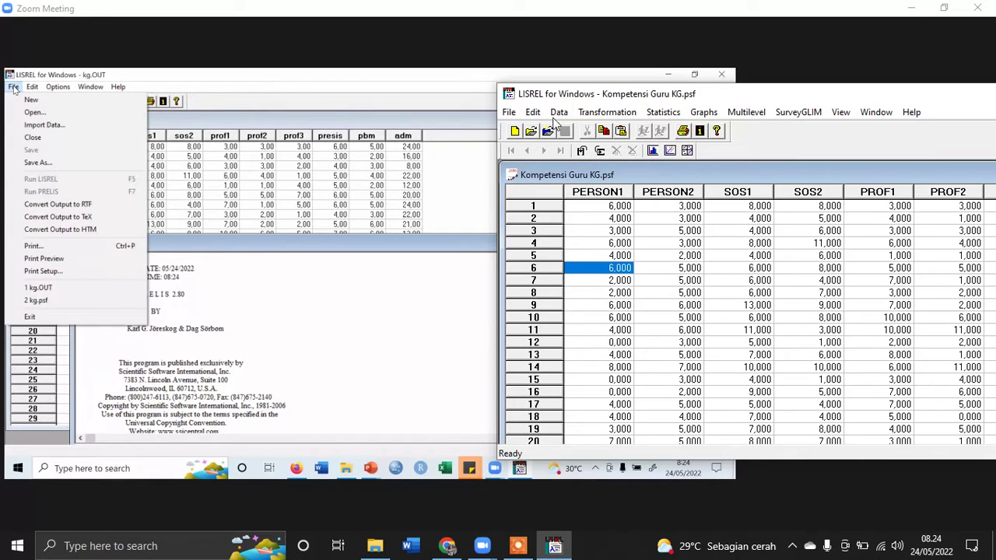
Create a new path diagram saved as KG and move its window up over the data spreadsheet.
left_click(509, 112)
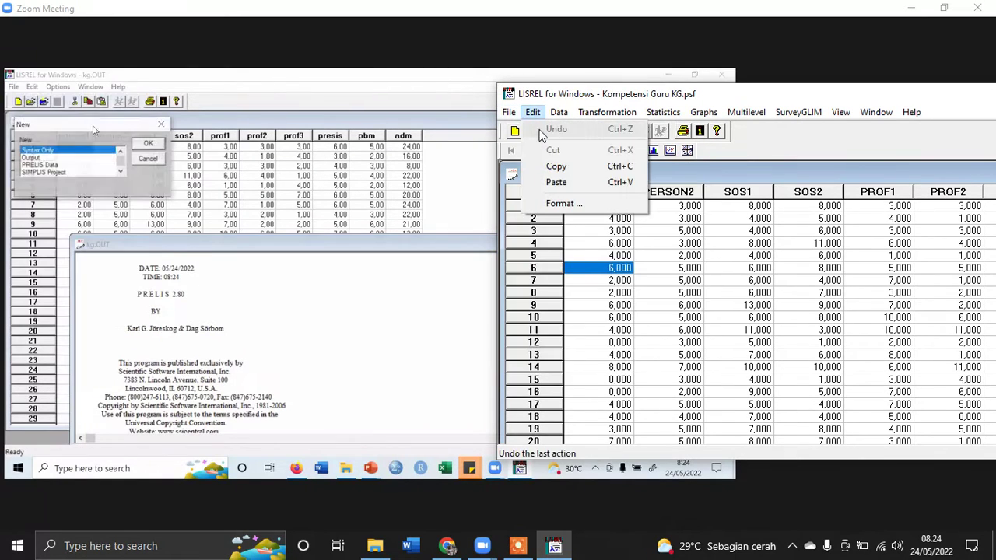
left_click(526, 133)
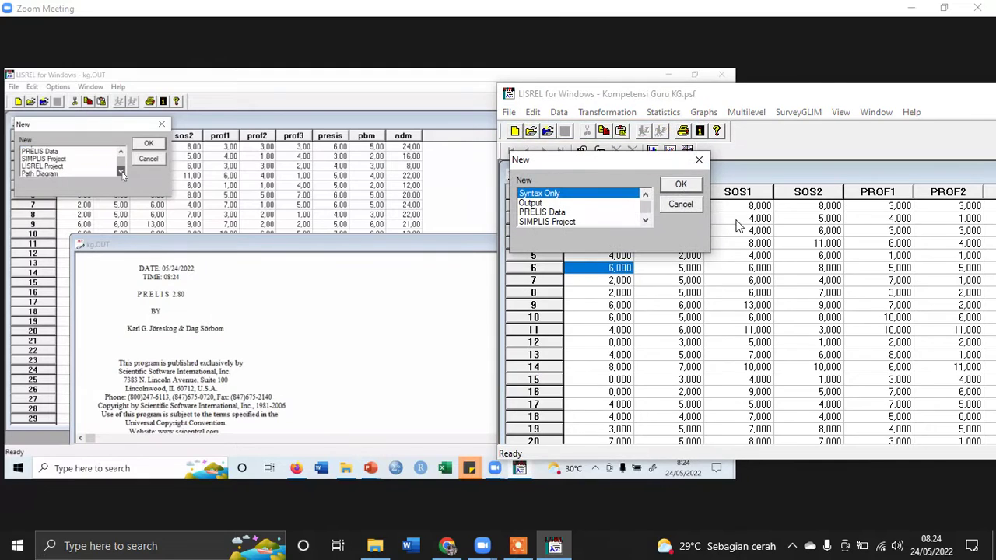
left_click_drag(645, 212, 646, 220)
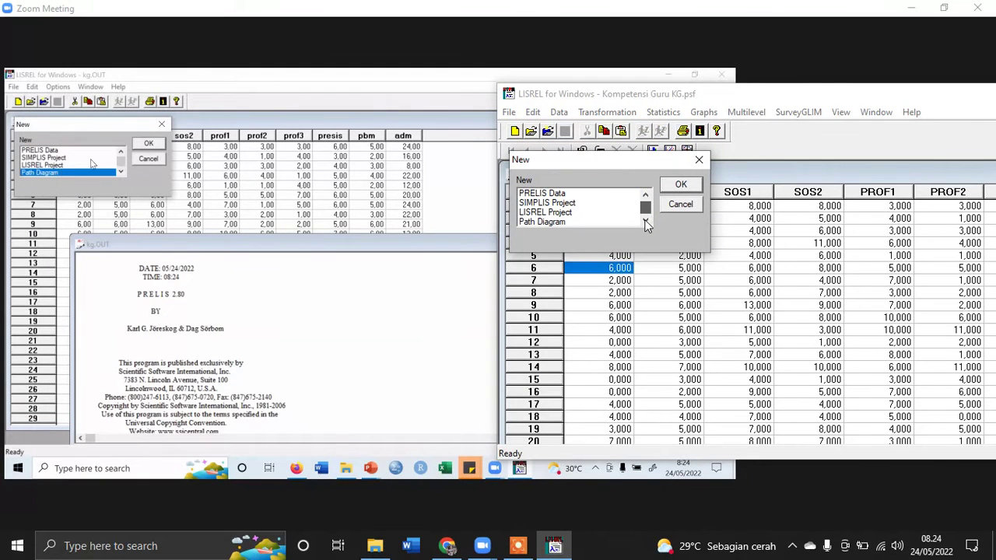
left_click(598, 224)
left_click(677, 185)
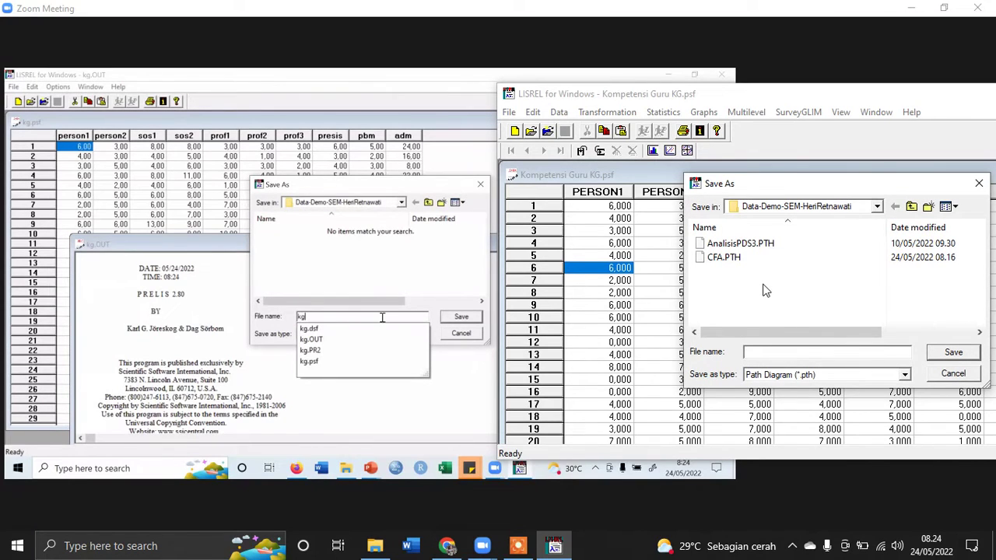
type("KG")
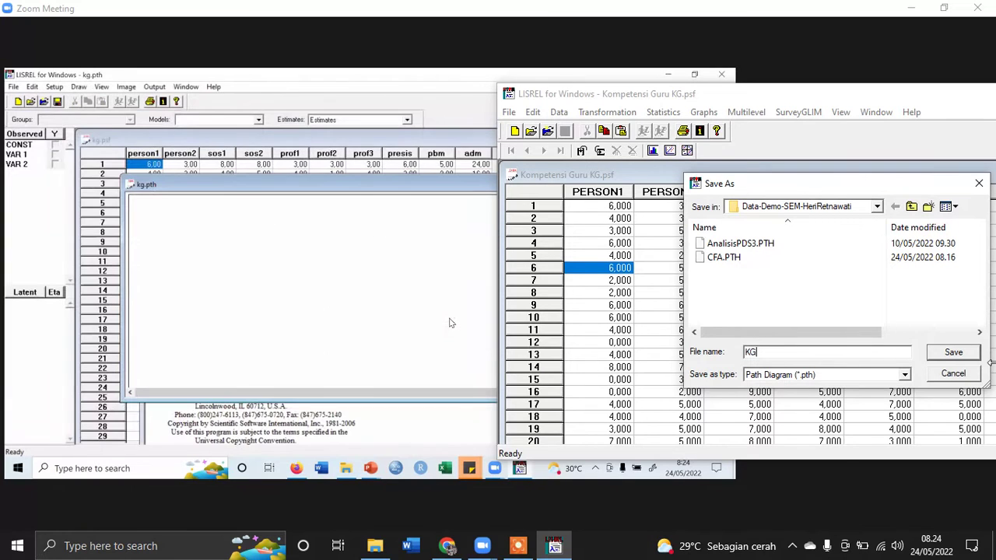
left_click(954, 353)
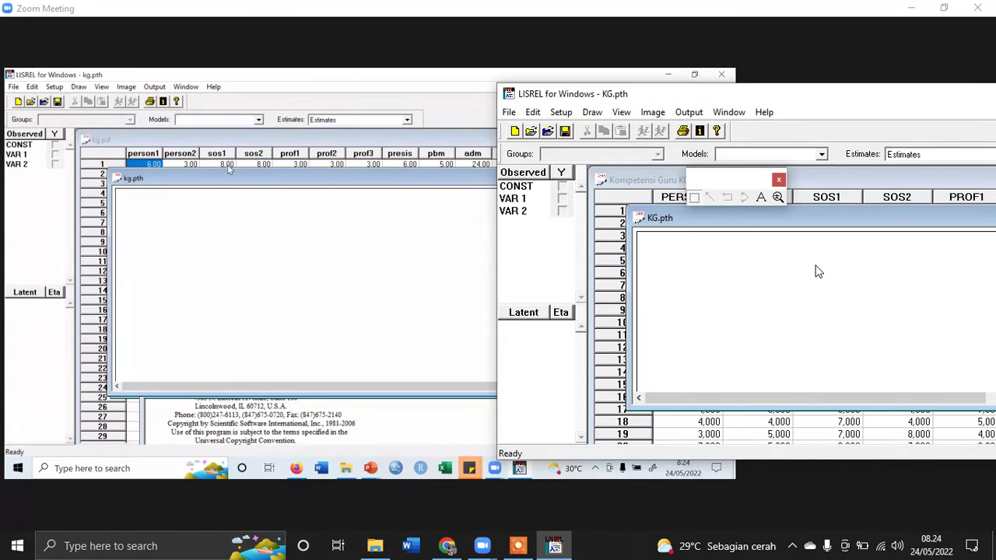
left_click_drag(827, 224, 791, 199)
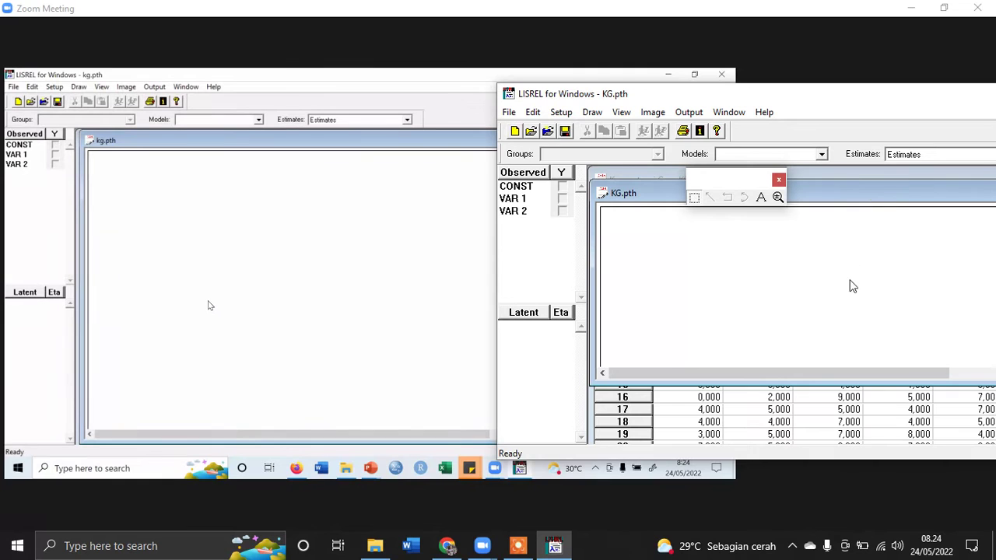
left_click(856, 171)
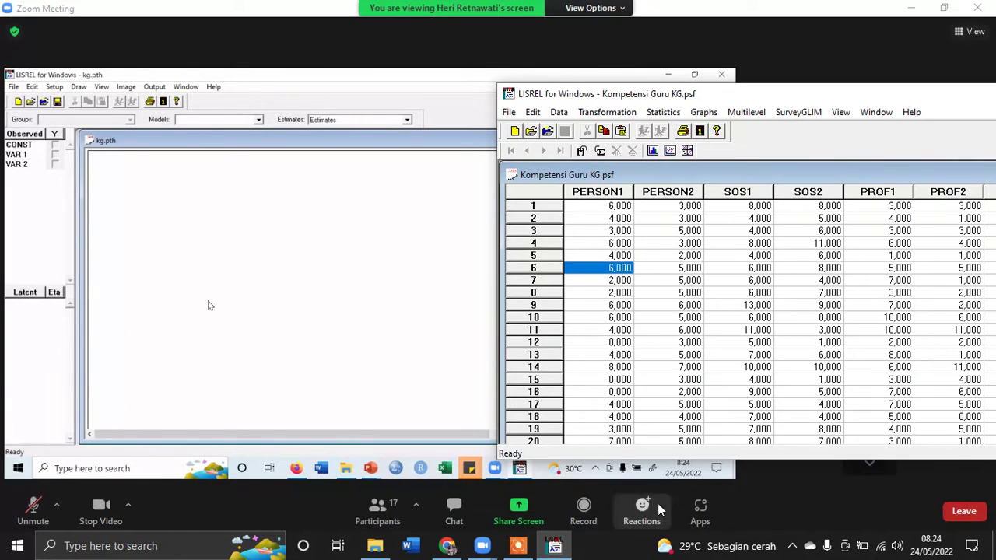
Minimize the Zoom meeting and the File Explorer window, and place the LISREL window centrally on the desktop.
left_click(910, 9)
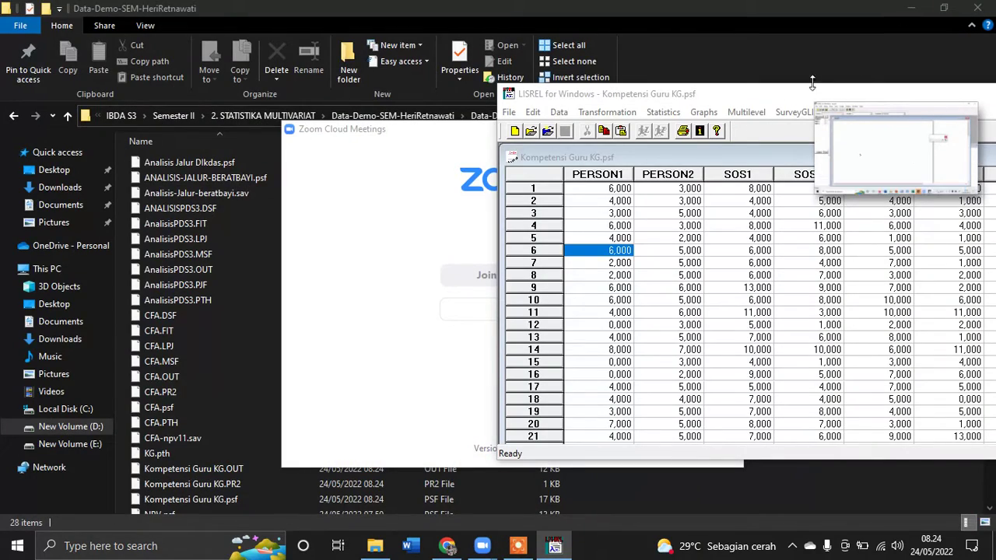
left_click_drag(661, 94, 307, 94)
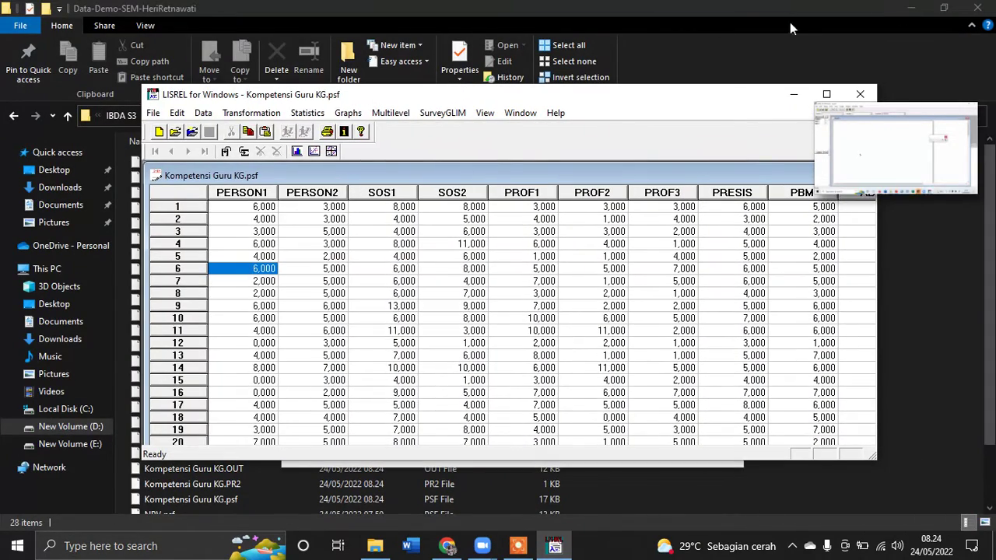
left_click(911, 8)
left_click(910, 7)
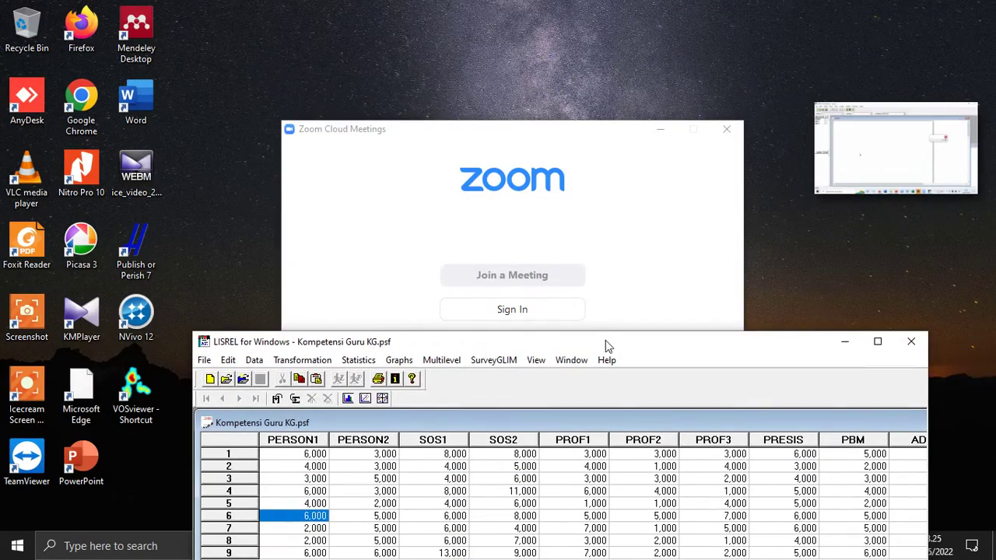
left_click_drag(606, 340, 577, 70)
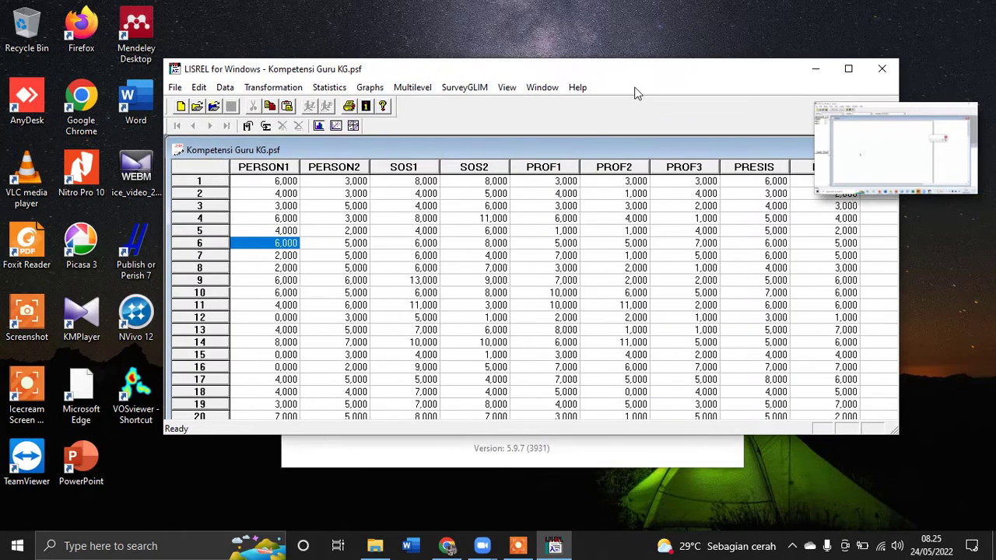
left_click(554, 546)
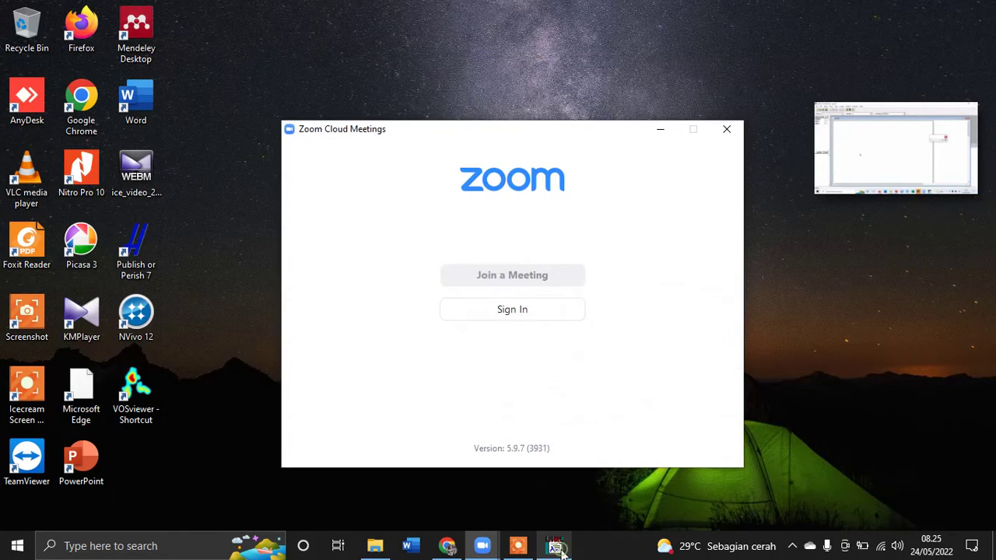
left_click(554, 545)
mouse_move(869, 138)
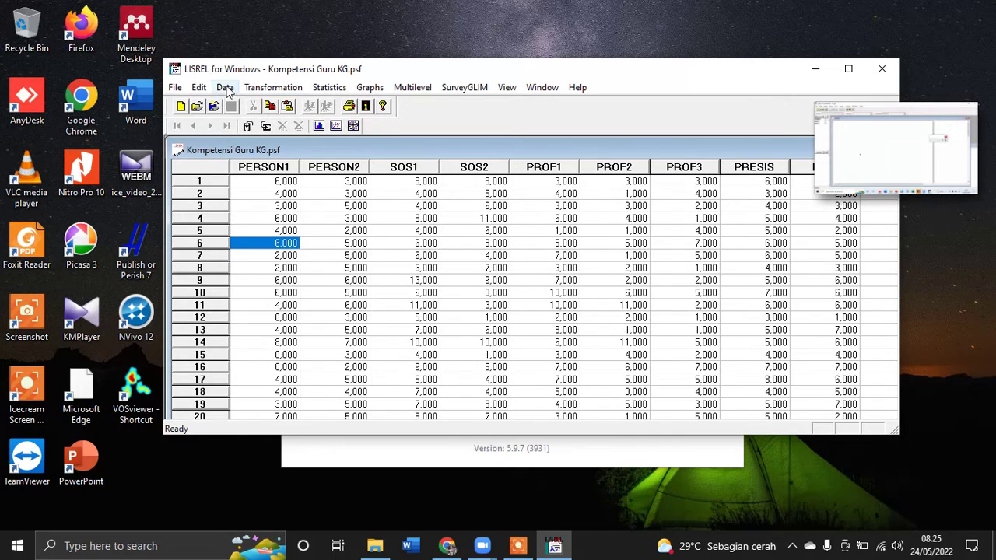
Create a new path diagram for the Kompetensi Guru KG data and save it over the existing KG.pth.
left_click(176, 89)
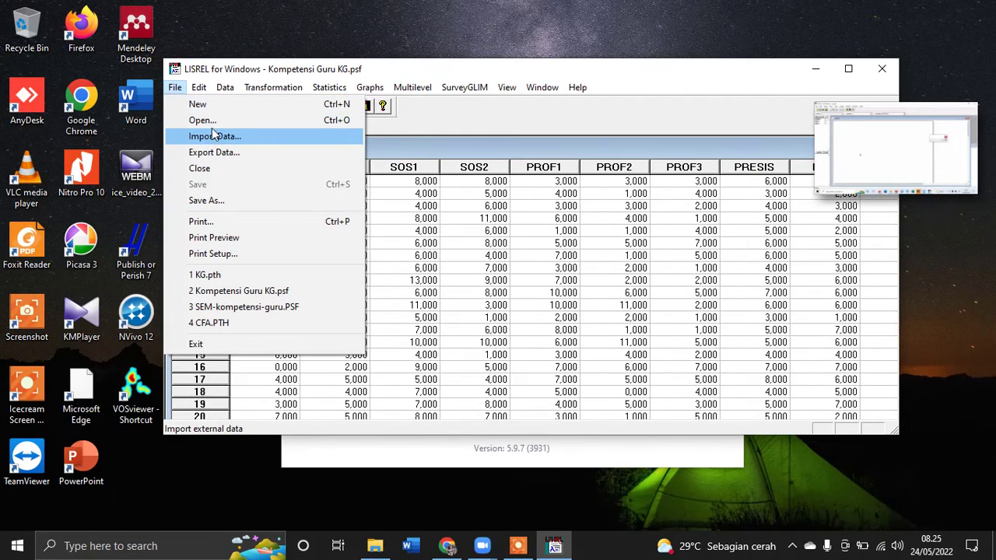
left_click(204, 107)
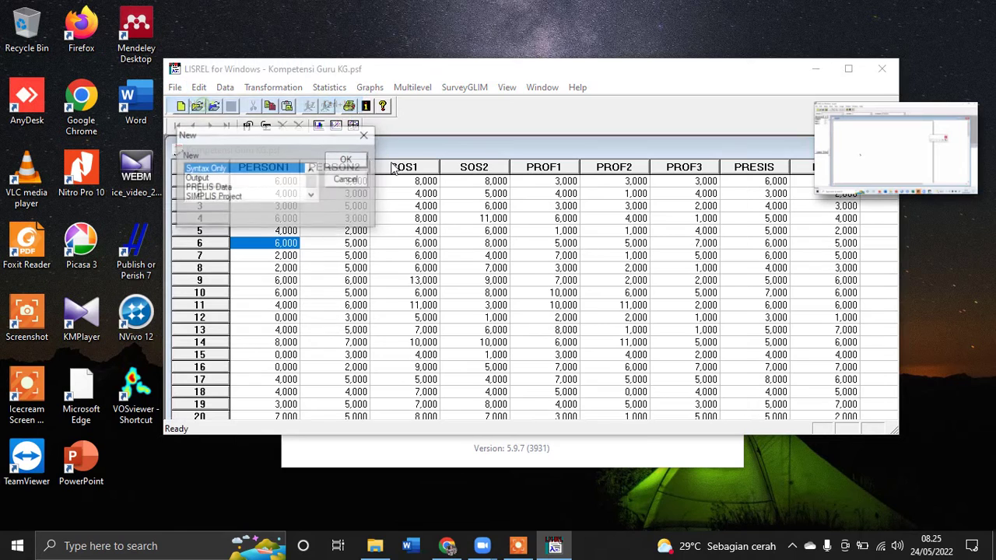
scroll(278, 195, "down", 2)
double_click(280, 197)
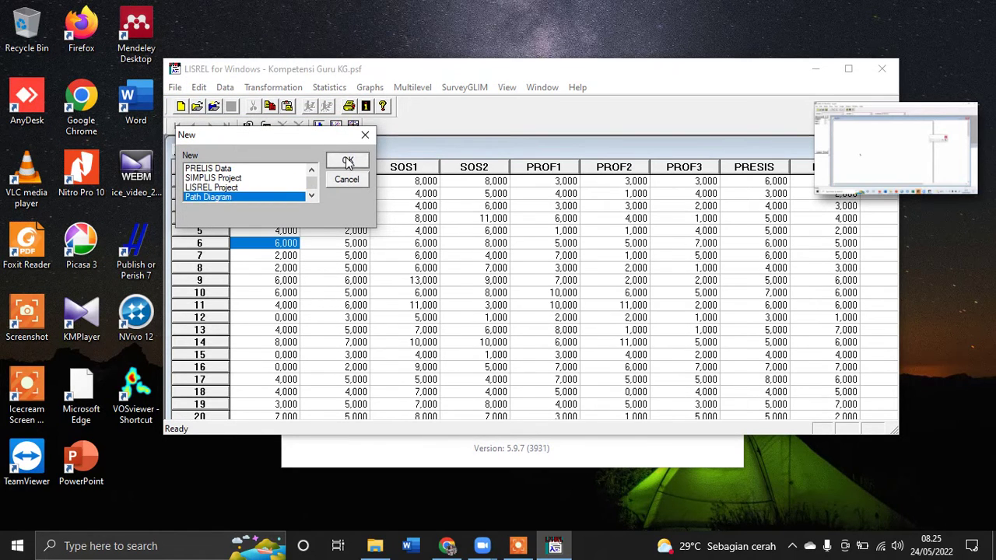
left_click(348, 161)
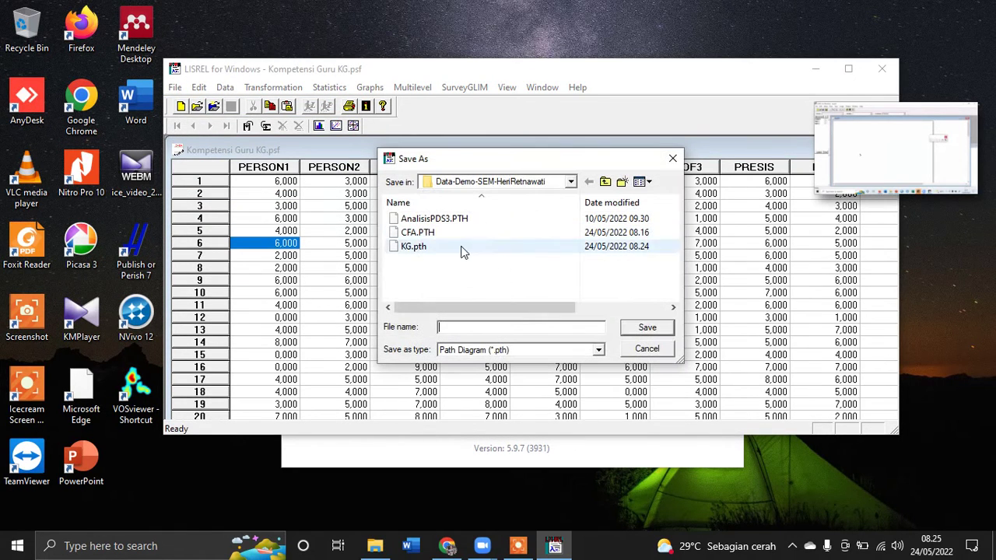
left_click(461, 246)
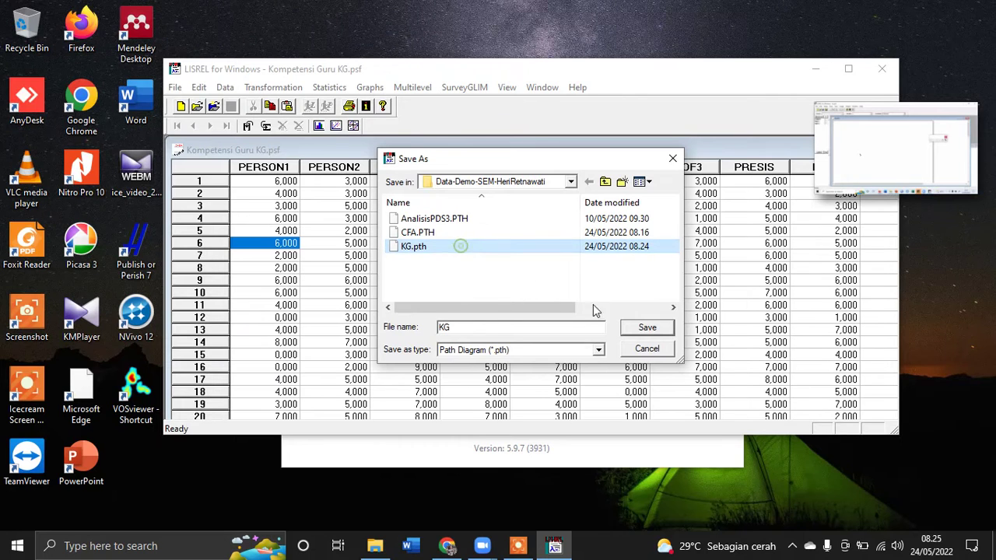
left_click(647, 328)
left_click(540, 278)
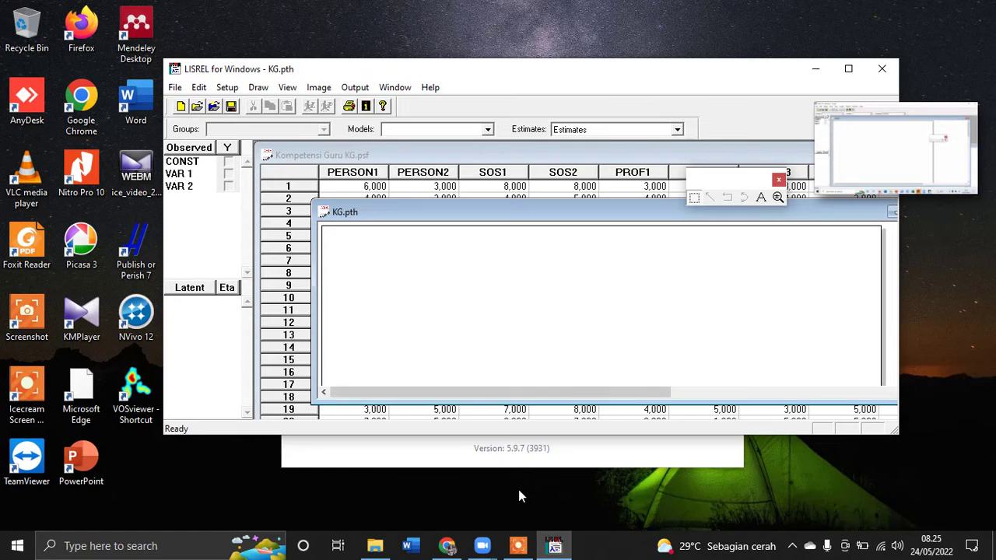
Restore the full Zoom meeting window, and open the option in LISREL for adding or reading the observed variables of KG.pth.
left_click(483, 546)
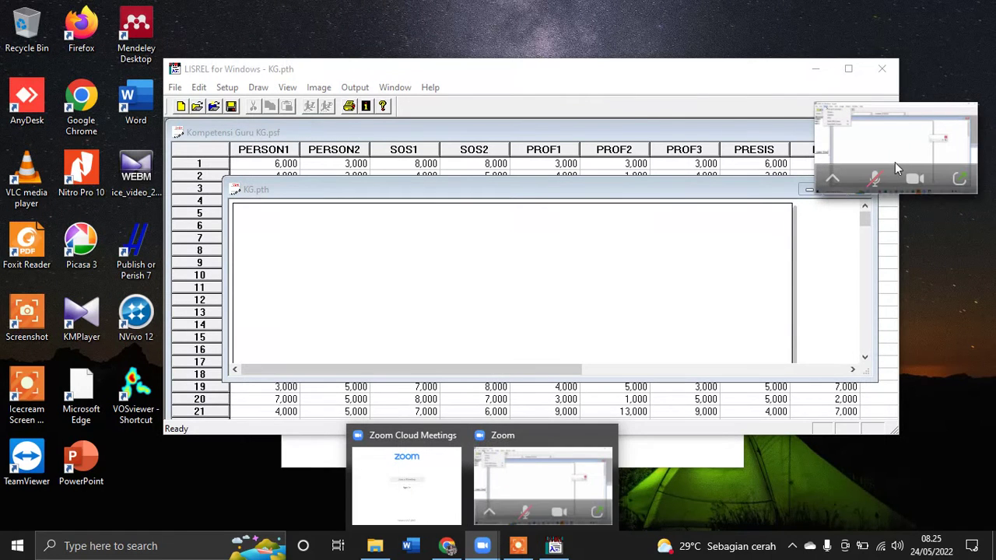
left_click(960, 179)
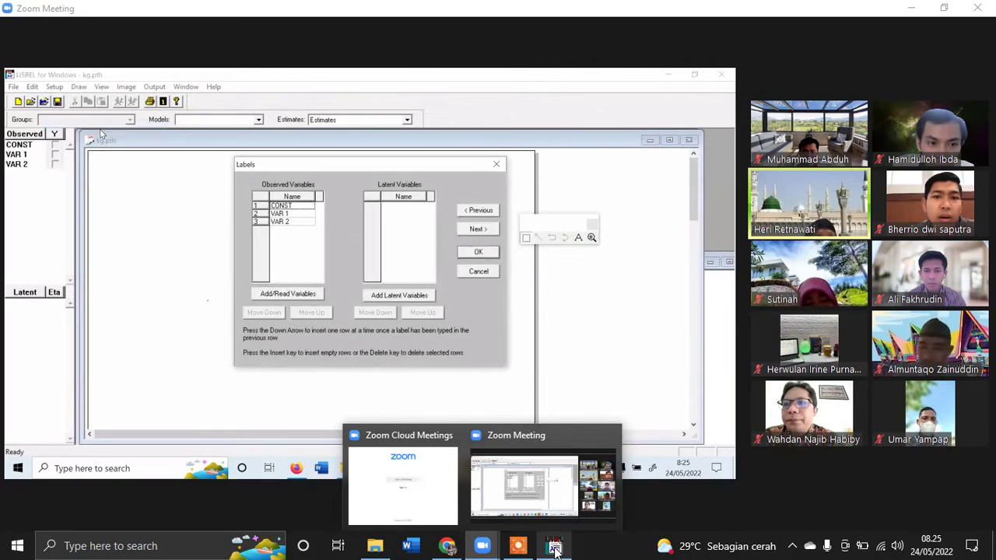
left_click(554, 547)
left_click(226, 87)
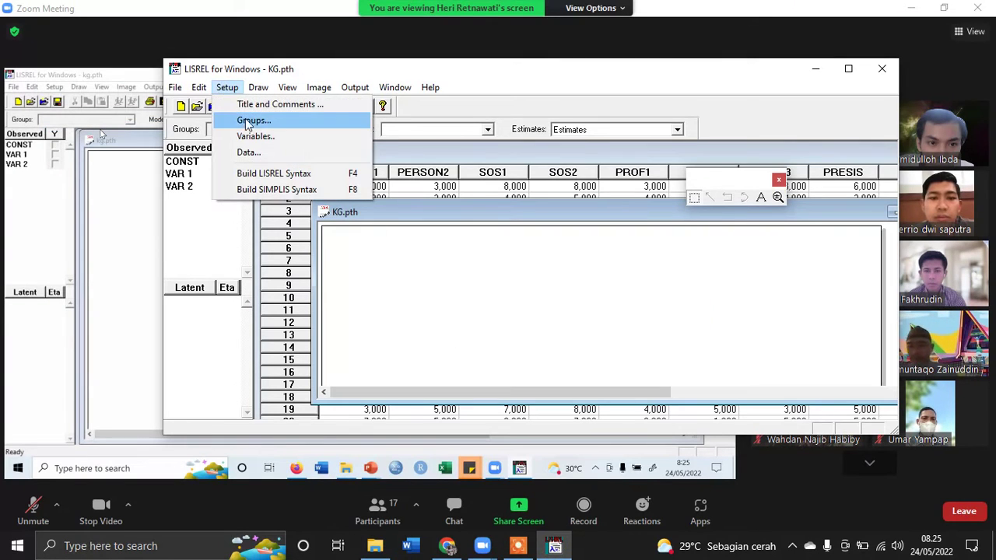
left_click(254, 136)
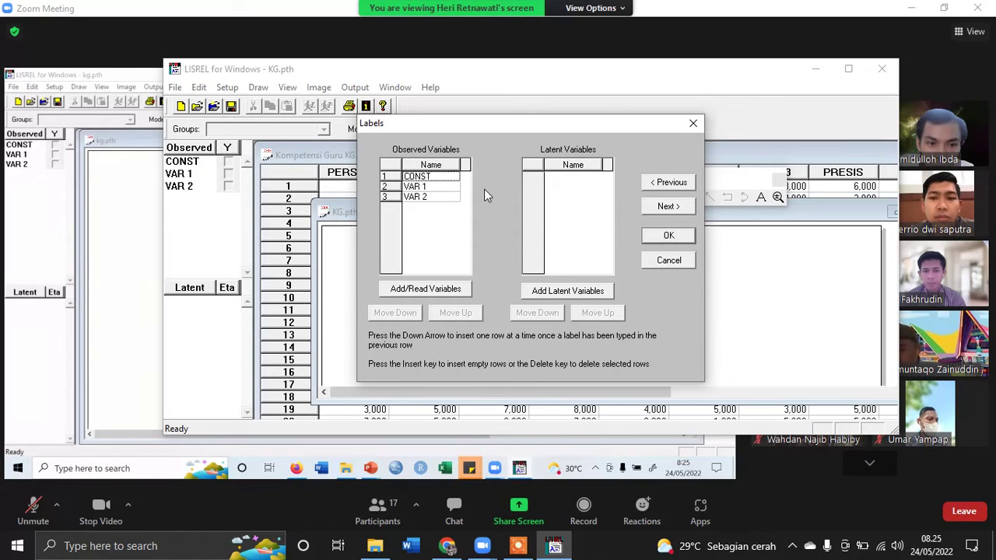
left_click(439, 288)
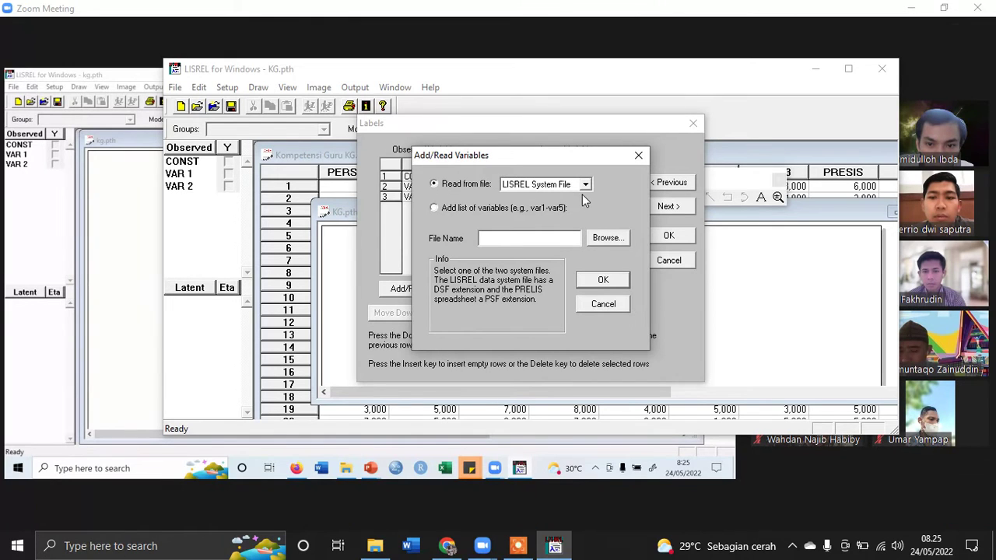
Try to read the observed variables from a LISREL system data file named KG.
left_click(607, 239)
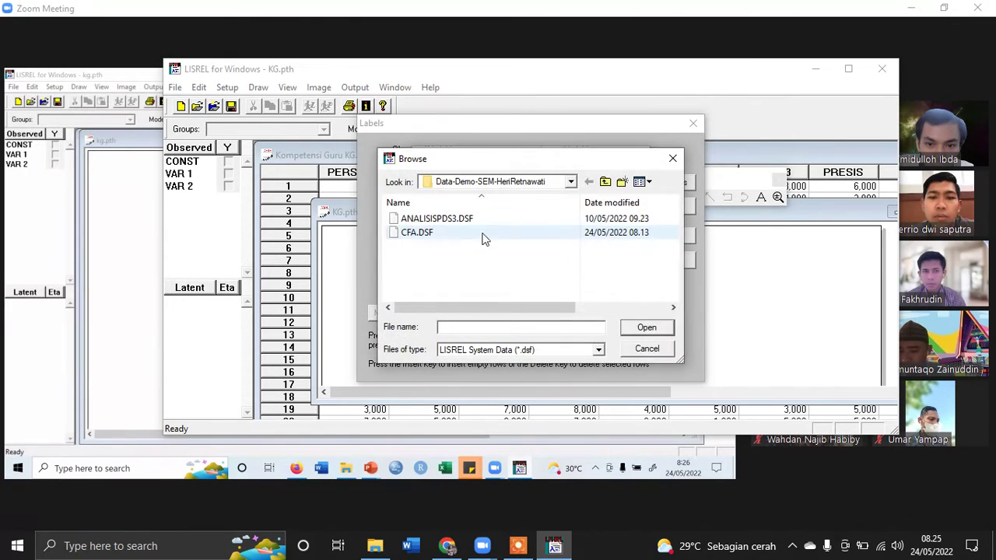
type("KG")
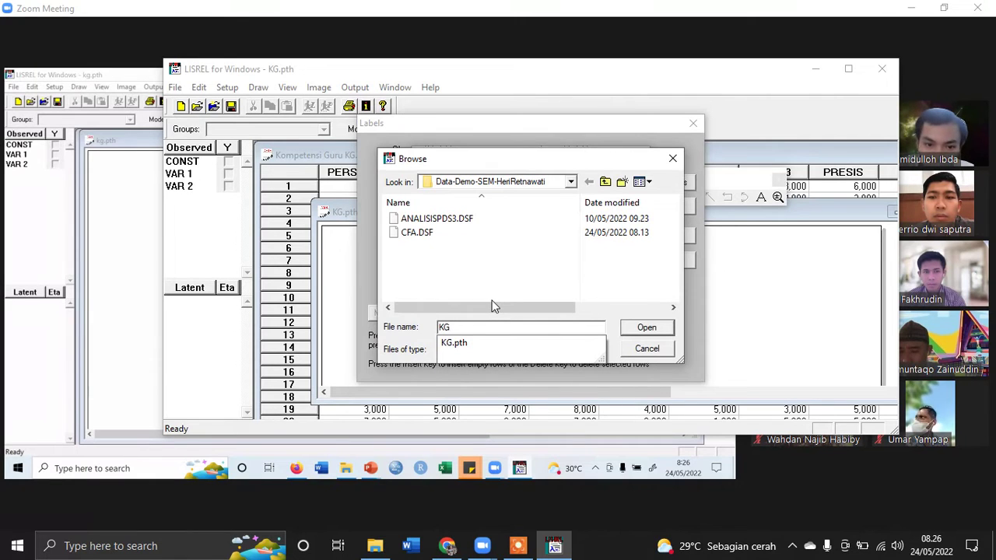
left_click(506, 296)
left_click(555, 350)
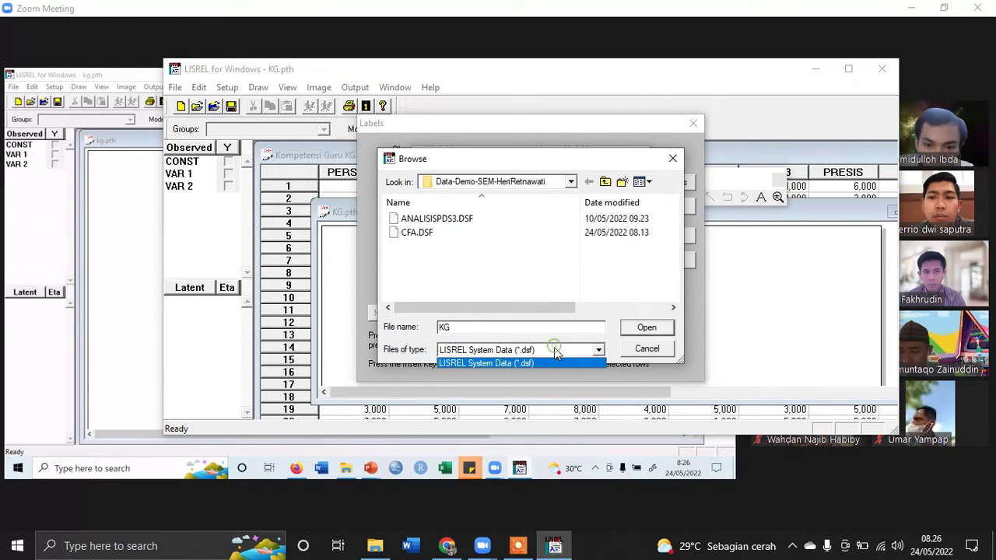
left_click(536, 363)
left_click(640, 328)
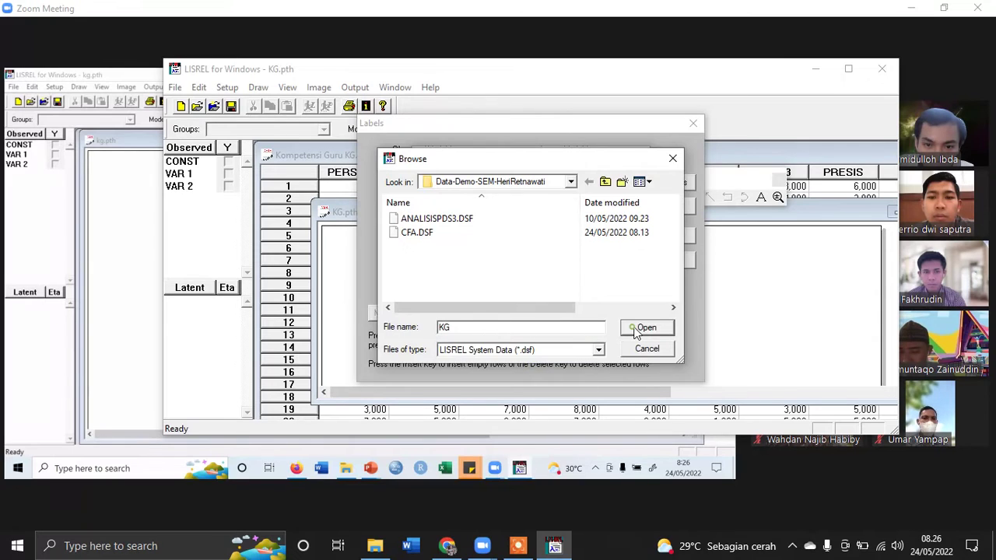
left_click(602, 283)
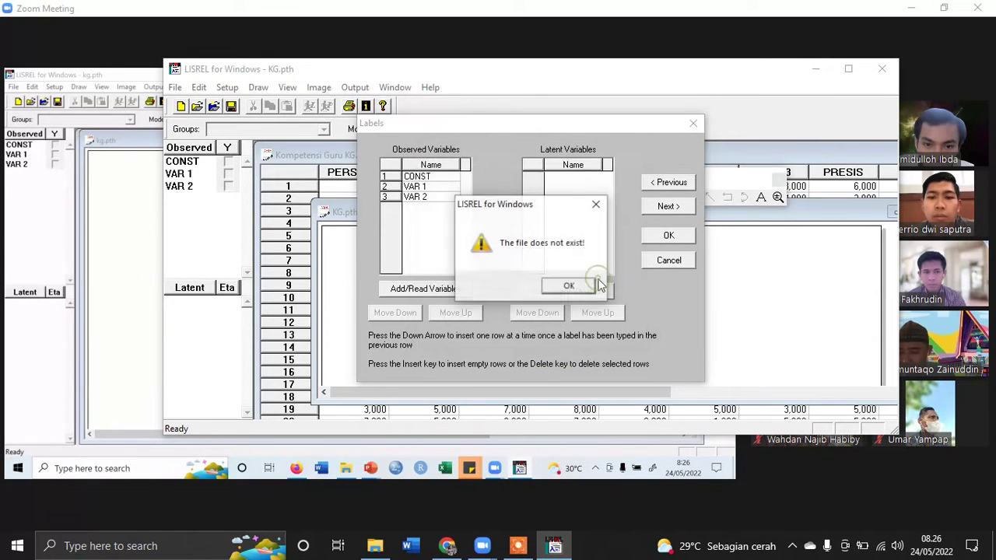
left_click(578, 286)
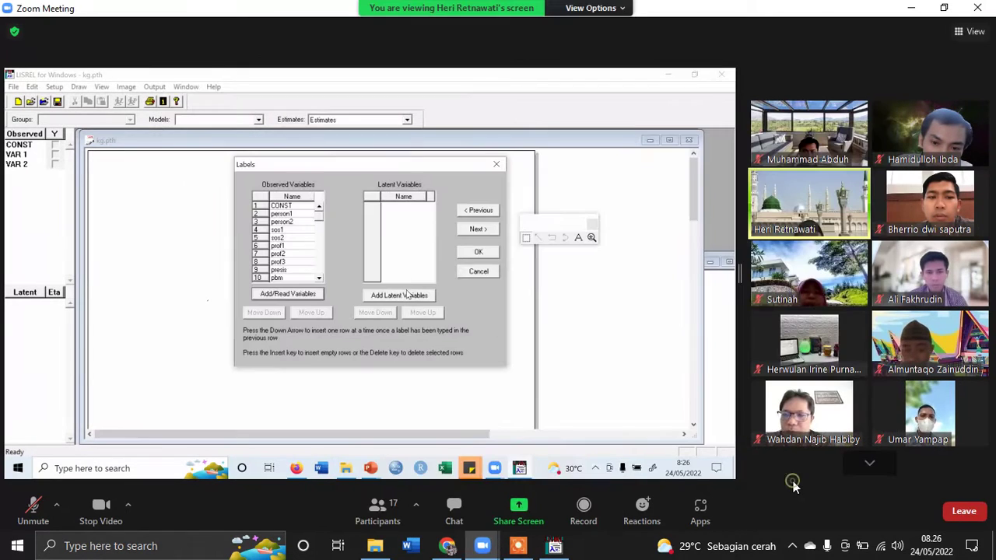
Return to the LISREL labels and read the observed variables from the PRELIS system file Kompetensi Guru KG.psf.
left_click(554, 546)
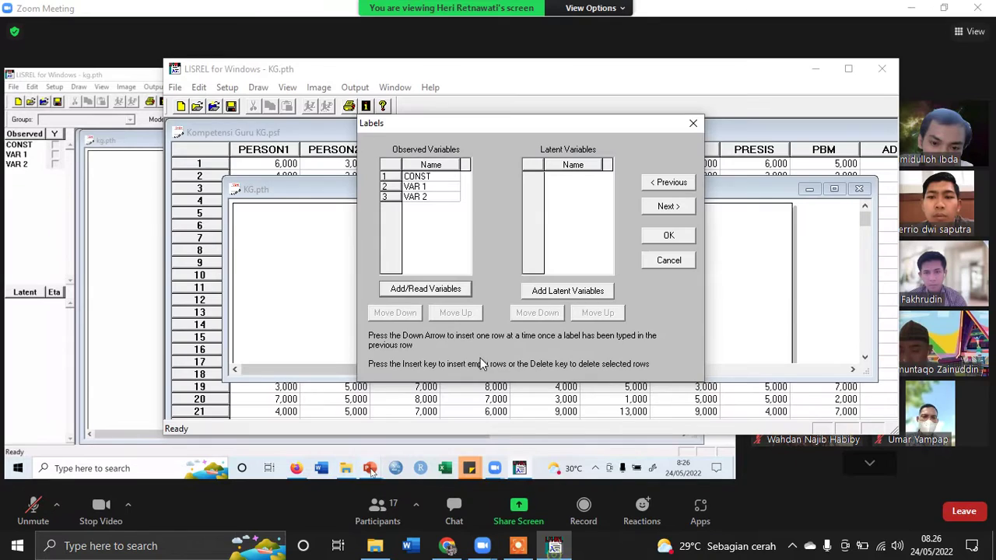
left_click(441, 292)
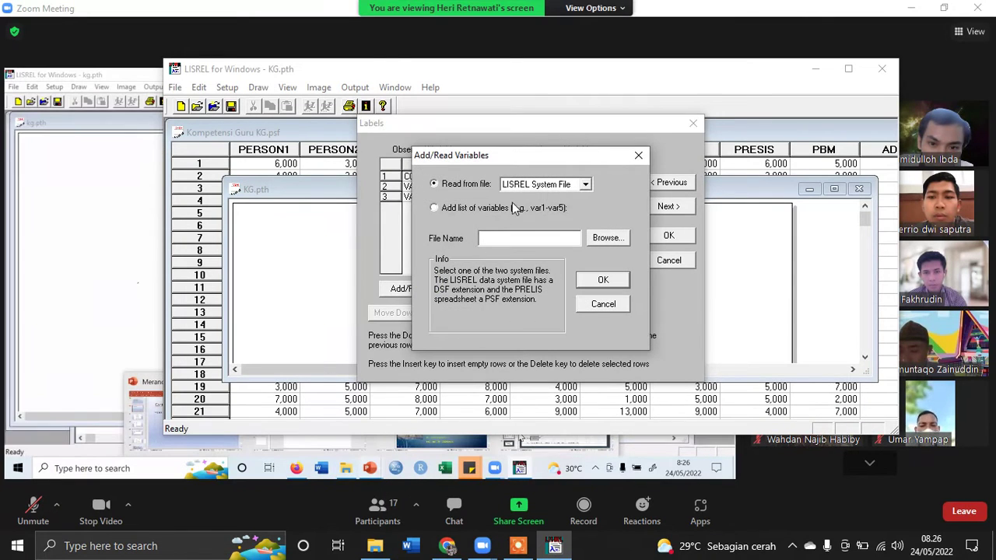
left_click(586, 184)
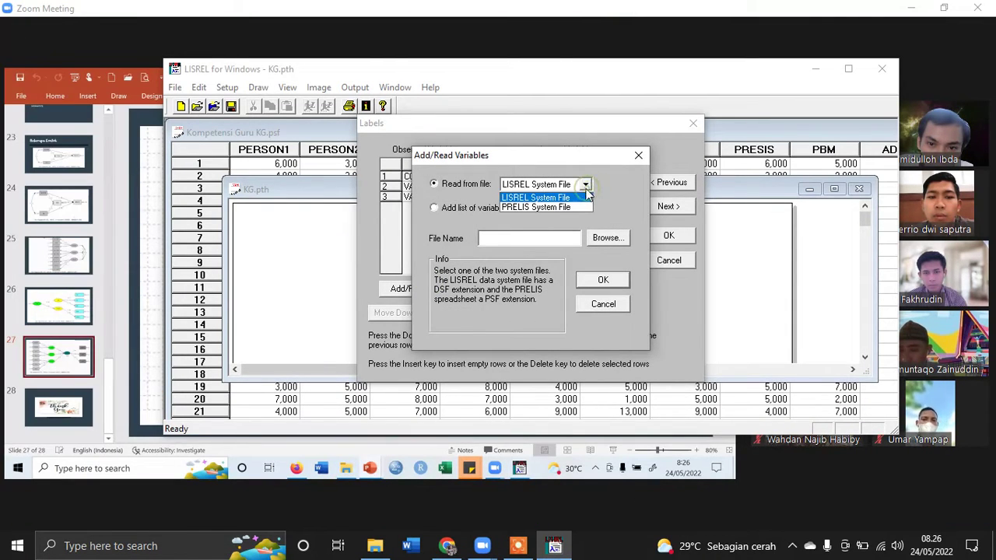
left_click(558, 208)
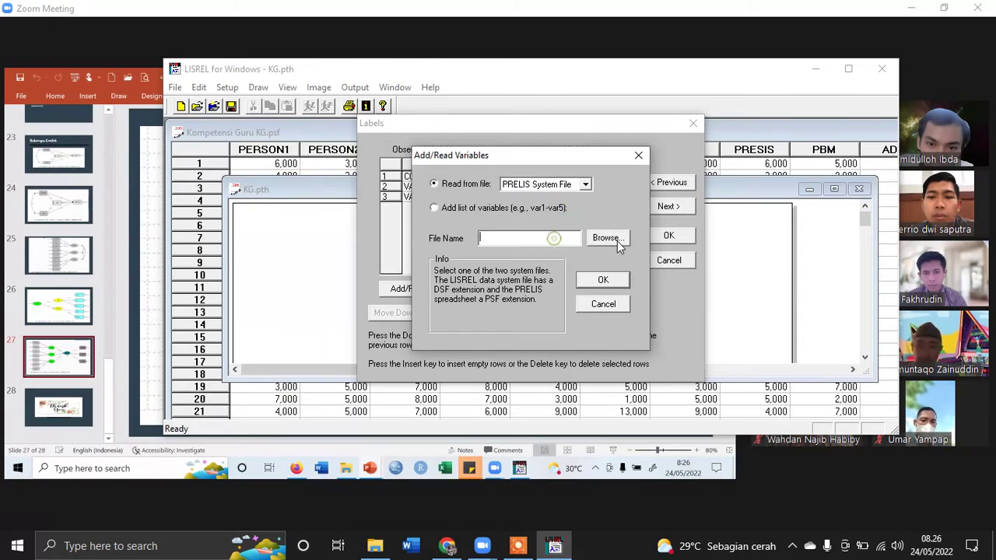
left_click(607, 237)
scroll(467, 273, "right", 3)
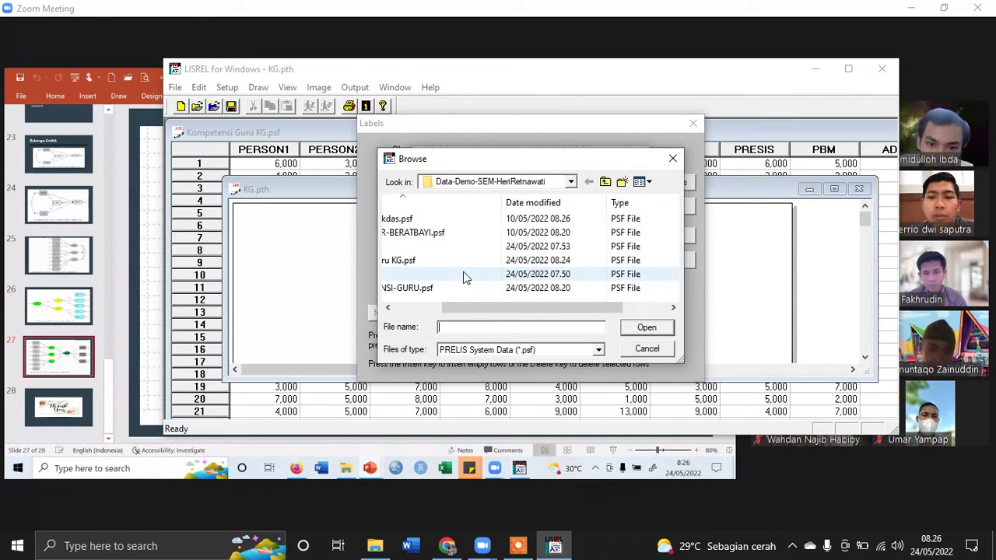
scroll(463, 271, "left", 2)
scroll(526, 314, "left", 1)
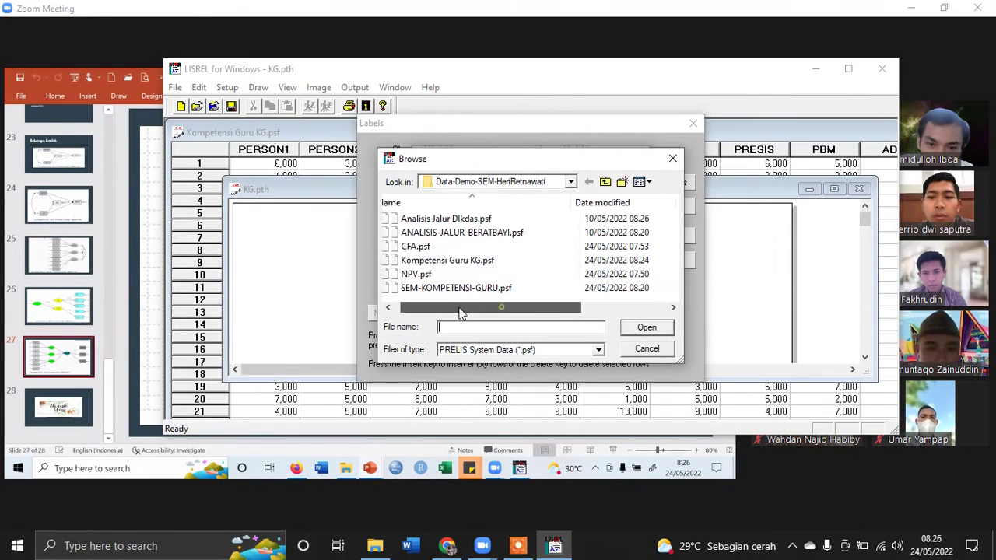
left_click(448, 260)
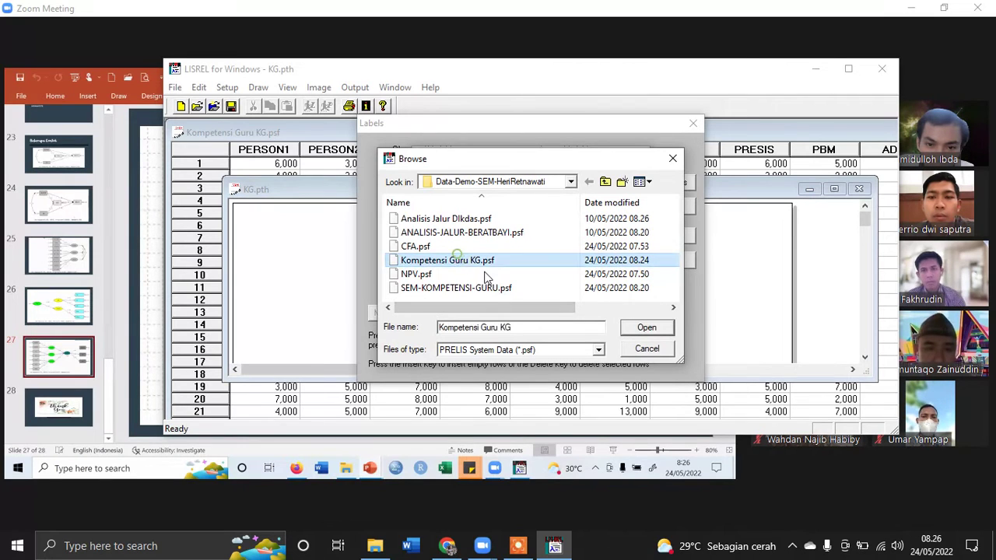
left_click(646, 328)
left_click(603, 281)
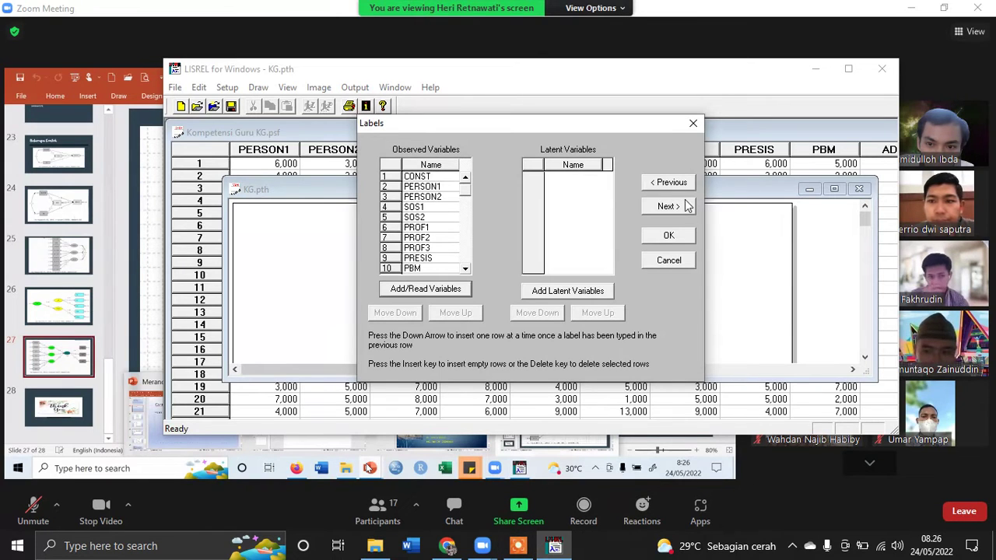
Check the instructor's shared path diagram and labels in Zoom, and add the latent variable PERSON in LISREL.
left_click(600, 293)
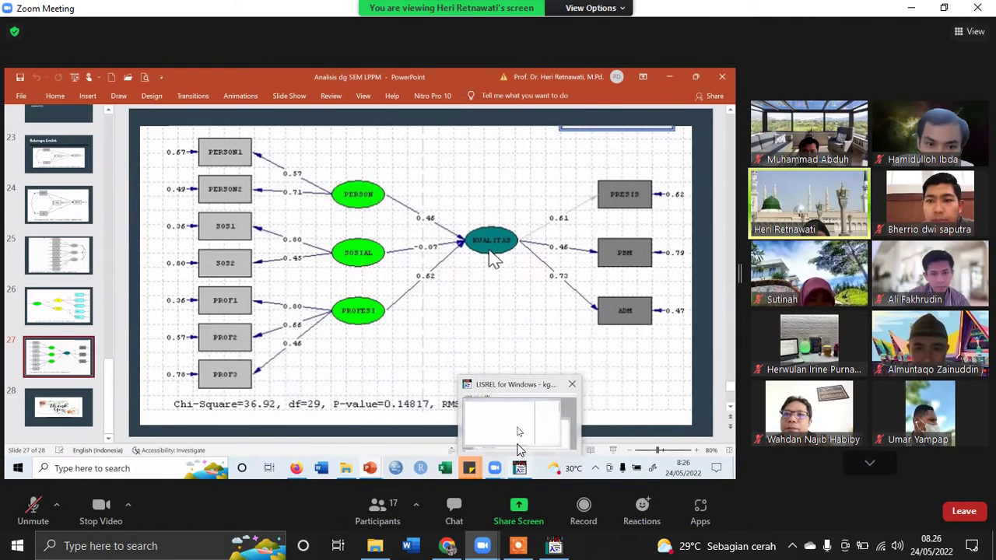
left_click(520, 450)
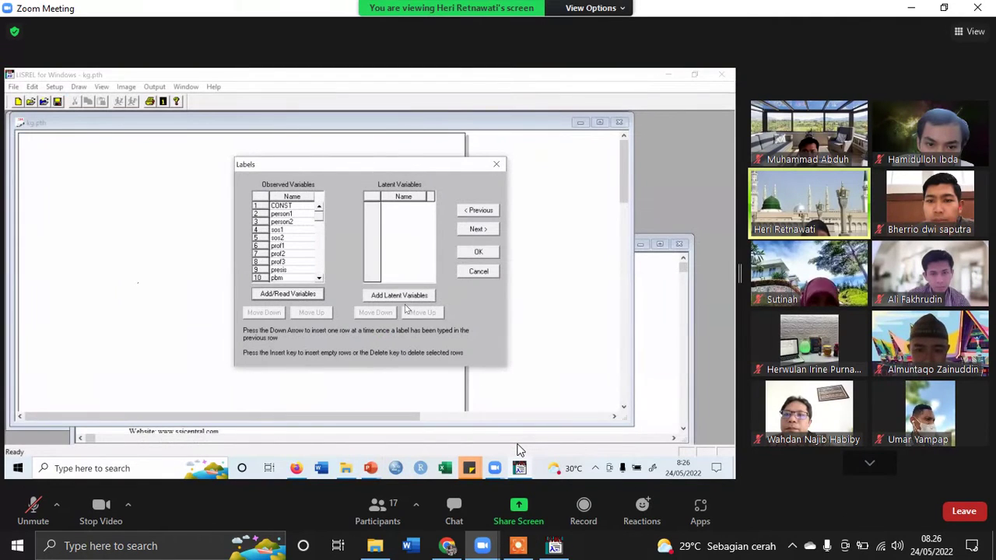
mouse_move(554, 545)
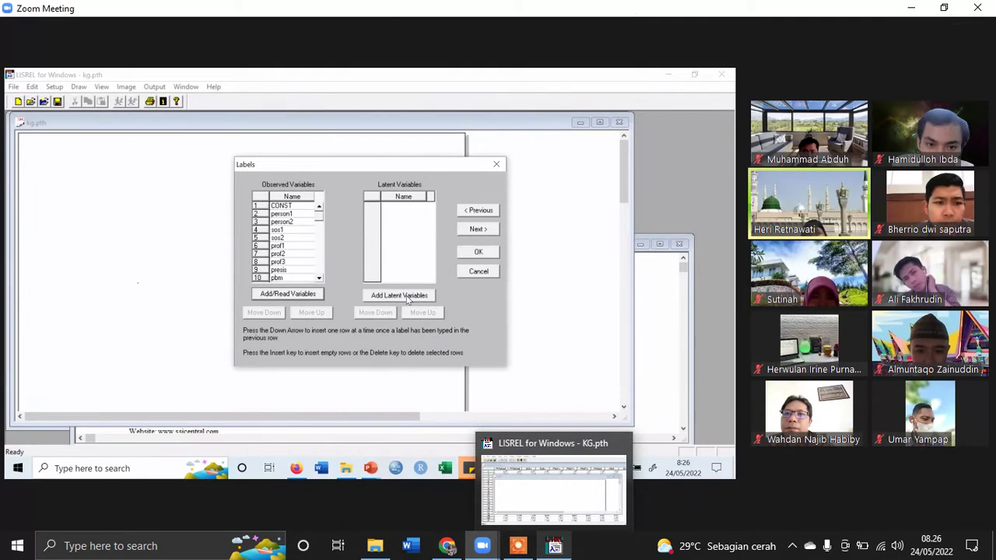
left_click(399, 296)
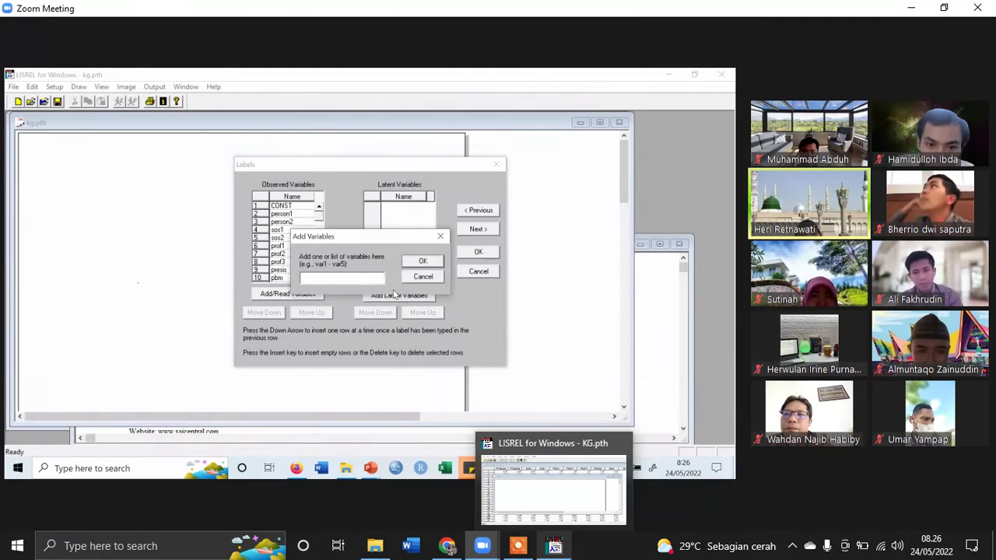
left_click(362, 280)
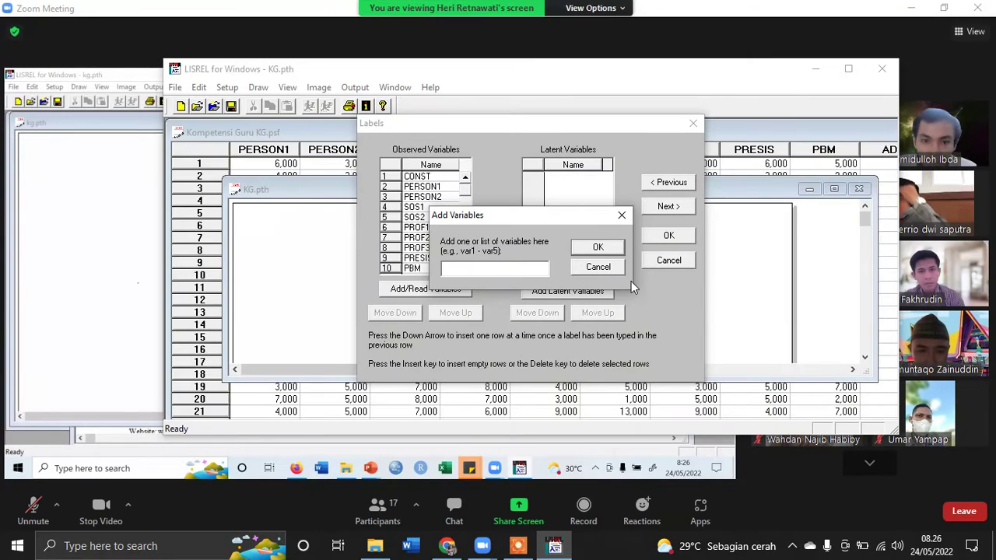
type("PERS")
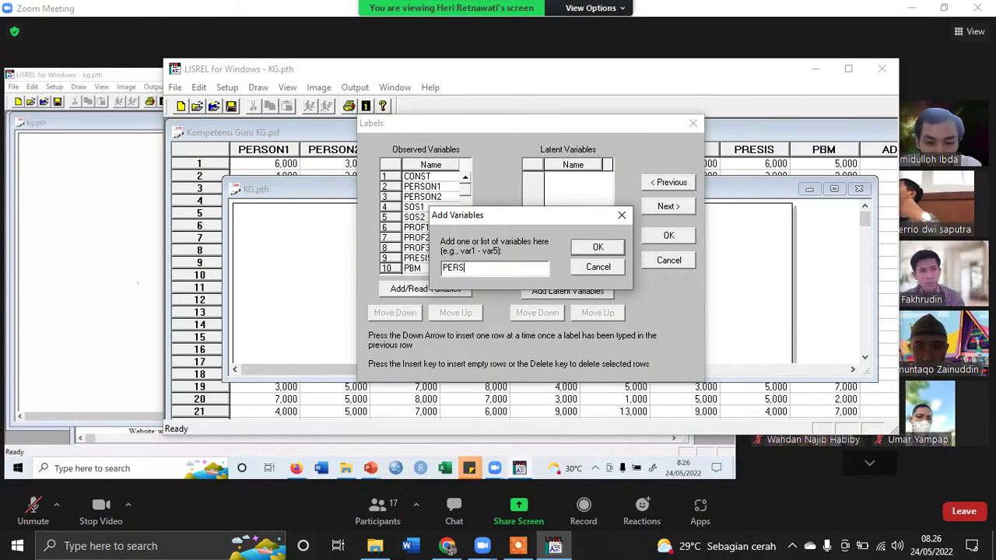
type("ON")
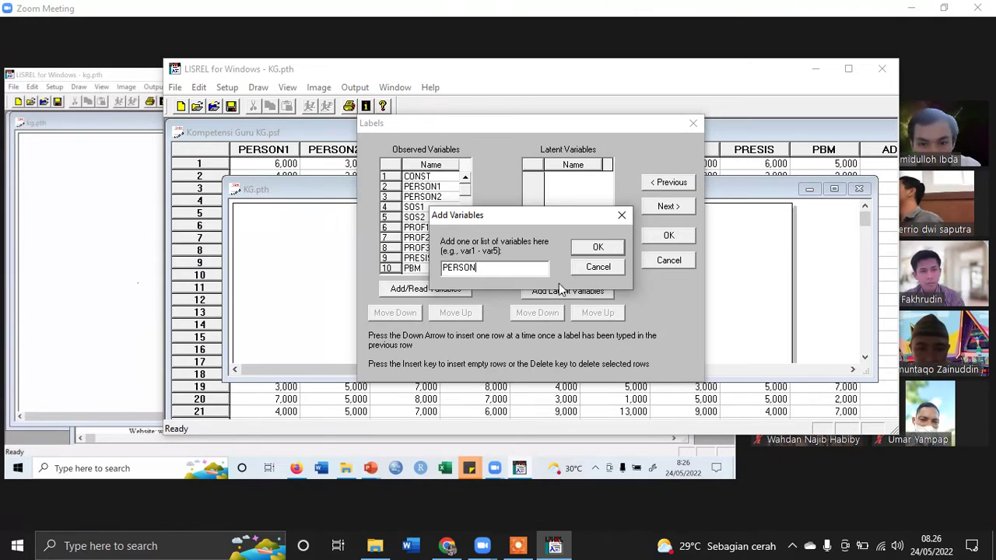
left_click(581, 255)
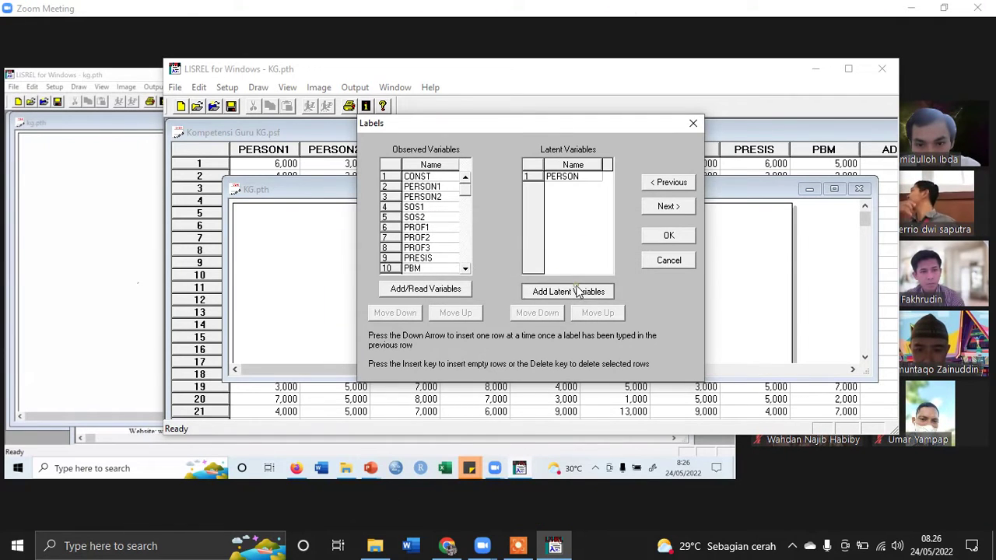
Add the latent variables SOSIAL, PROFESIONAL and KUALITAS GURU to the labels of the KG diagram.
left_click(578, 291)
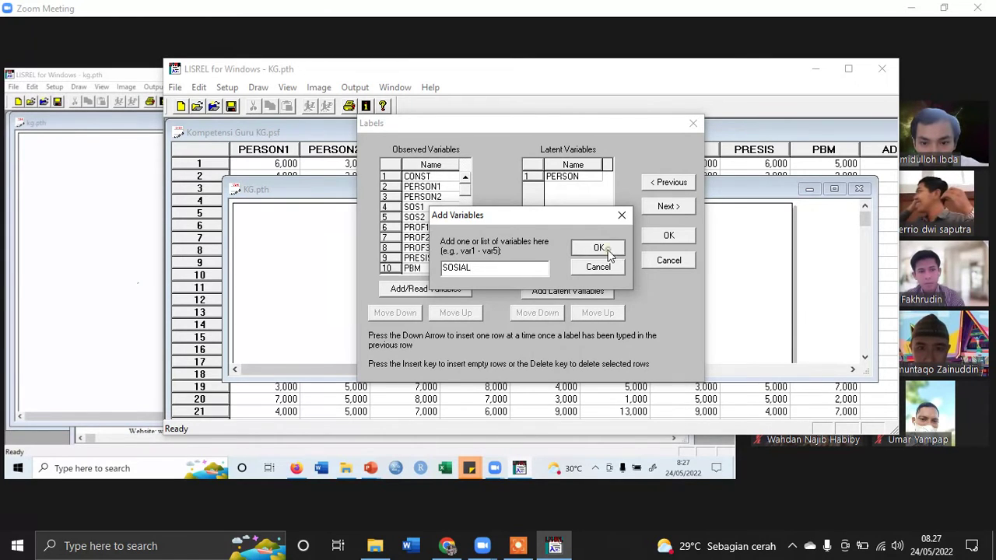
left_click(599, 247)
left_click(580, 291)
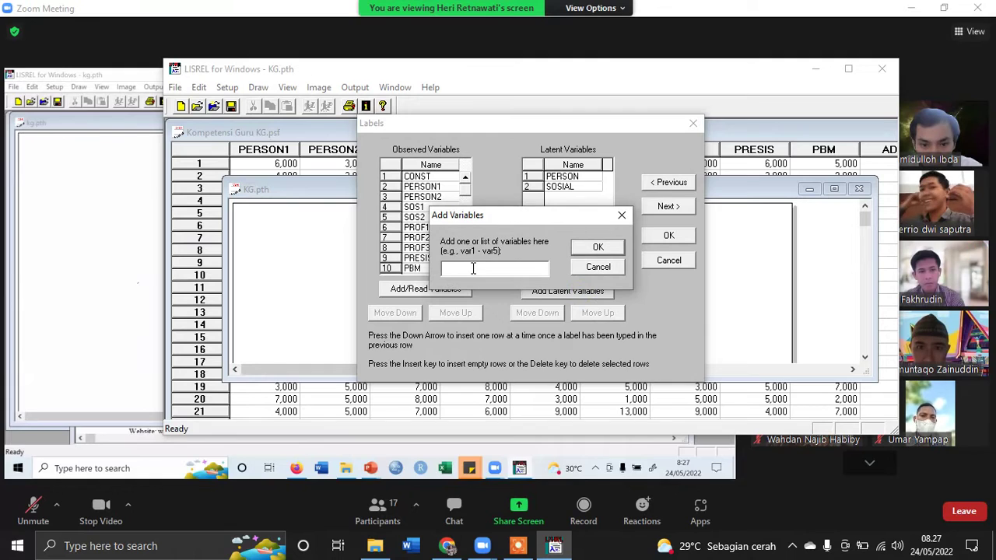
type("P")
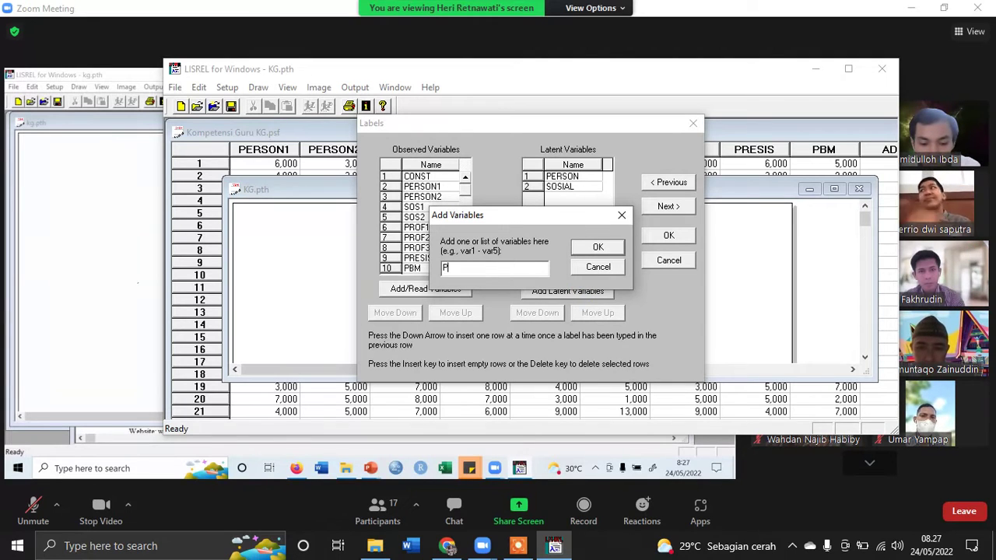
type("ROFESIONAL")
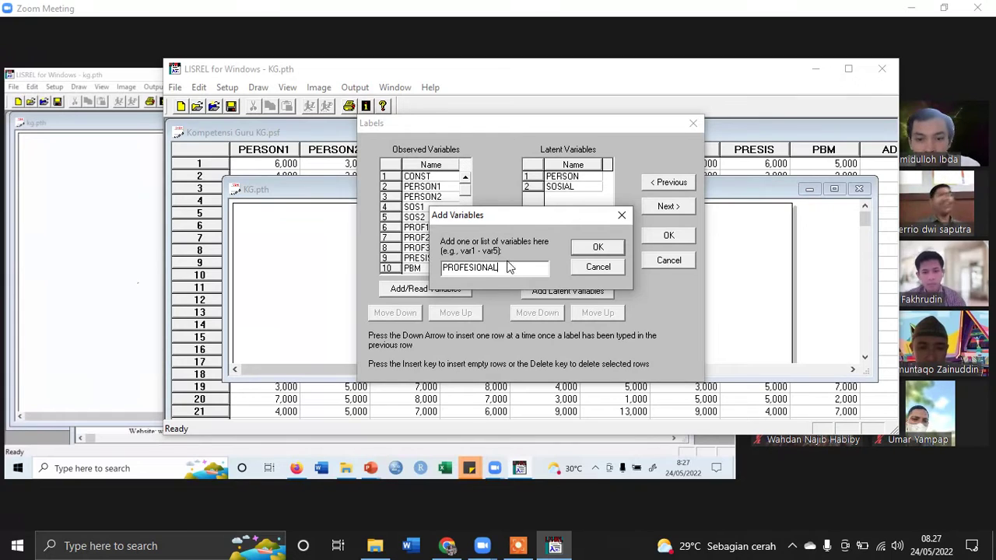
left_click(596, 248)
left_click(584, 292)
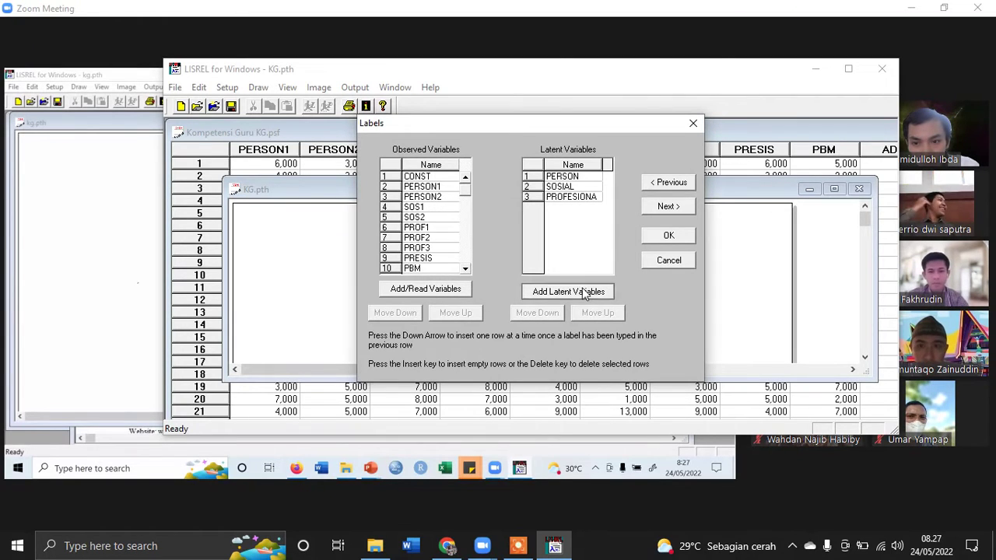
type("KUALITAS GURU")
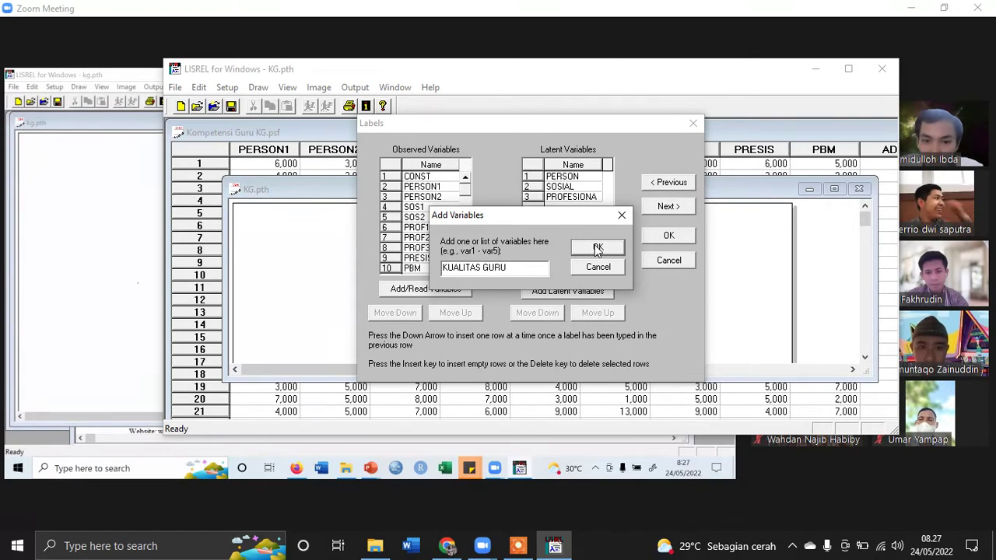
left_click(597, 247)
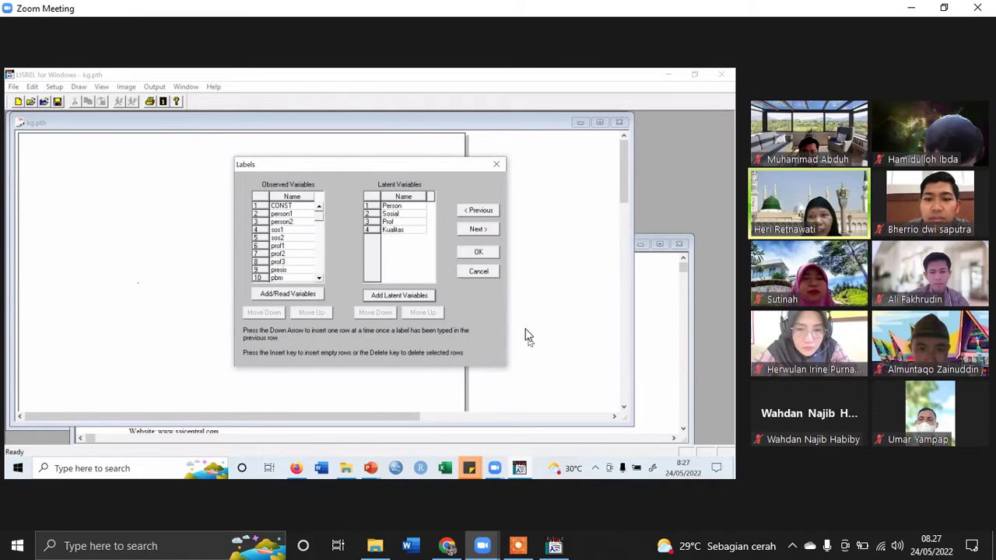
Unmute the microphone briefly in the Zoom meeting, and mute it again.
mouse_move(289, 364)
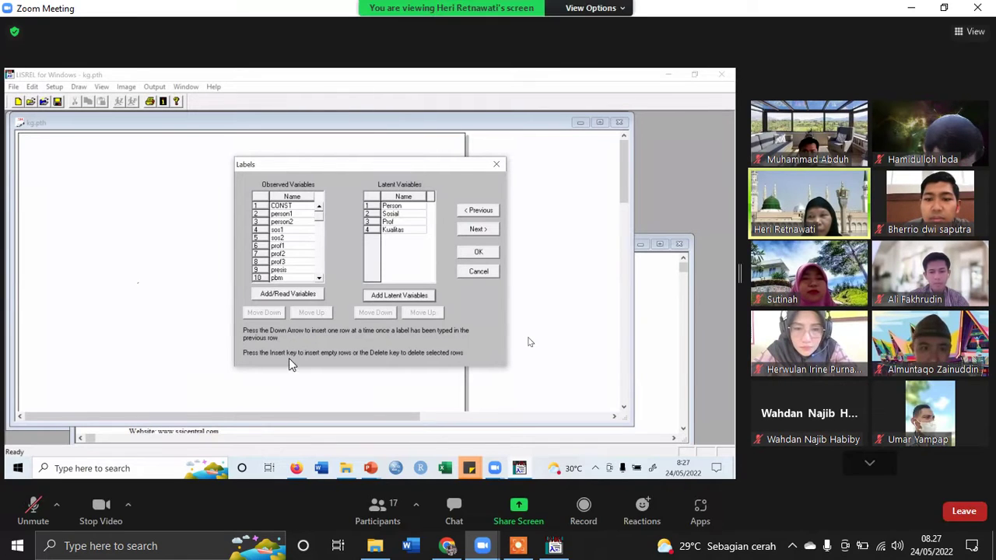
left_click(25, 520)
left_click(24, 520)
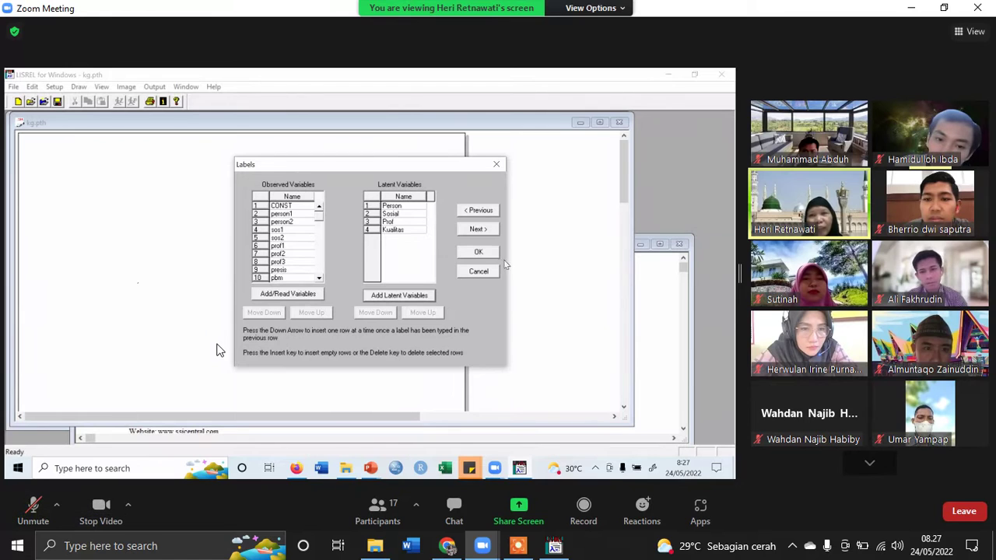
Accept the observed and latent variable labels in LISREL, and move the KG.pth diagram window up and enlarge it downward.
left_click(553, 546)
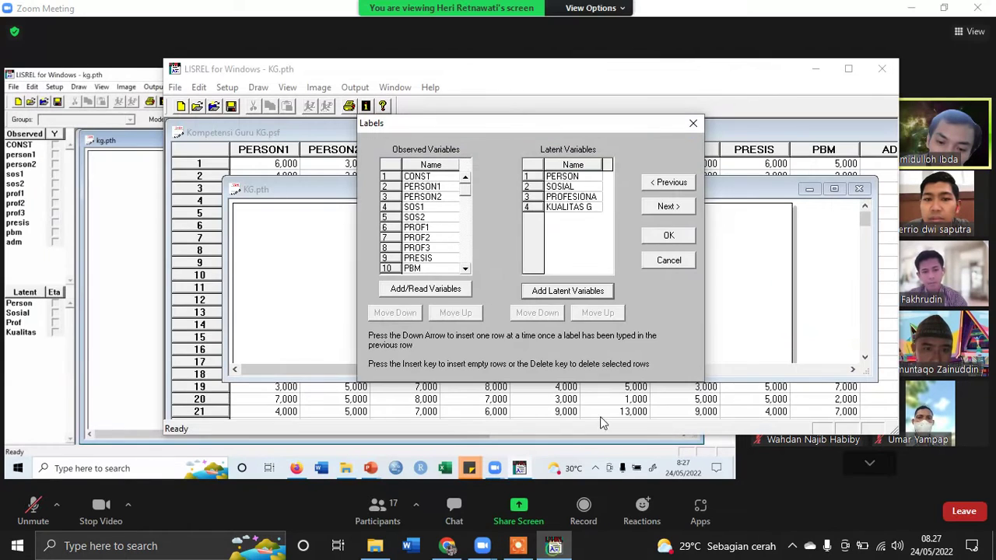
left_click(669, 235)
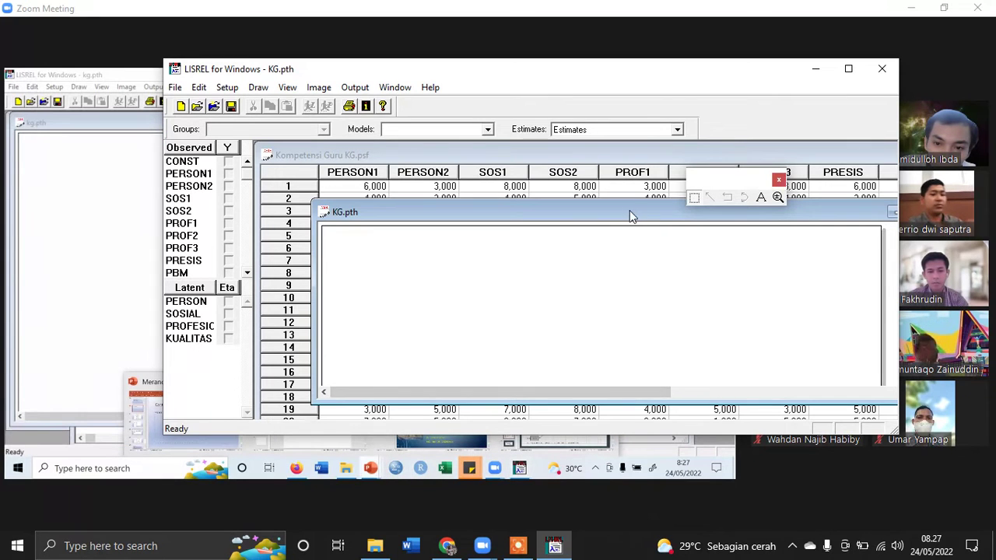
left_click_drag(629, 210, 630, 144)
left_click_drag(643, 343, 661, 409)
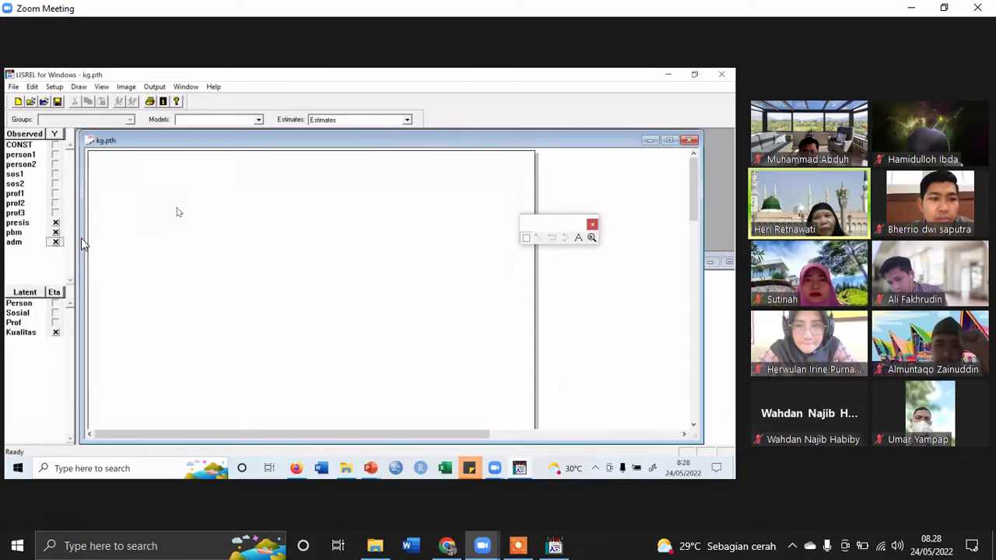
mouse_move(86, 240)
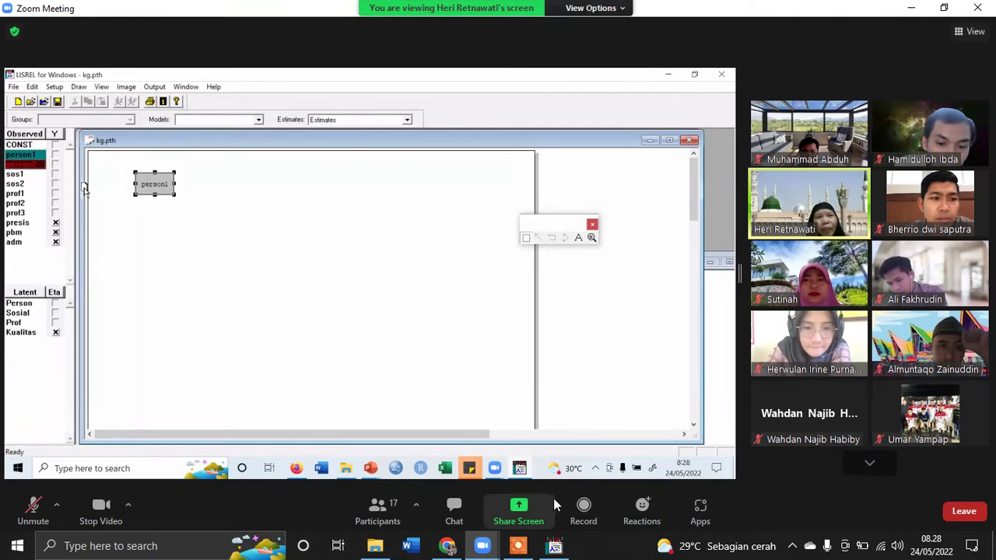
Switch to LISREL and place the observed variables PERSON1, PERSON2, SOS1 and SOS2 in a vertical column at the left of the KG diagram.
left_click(554, 547)
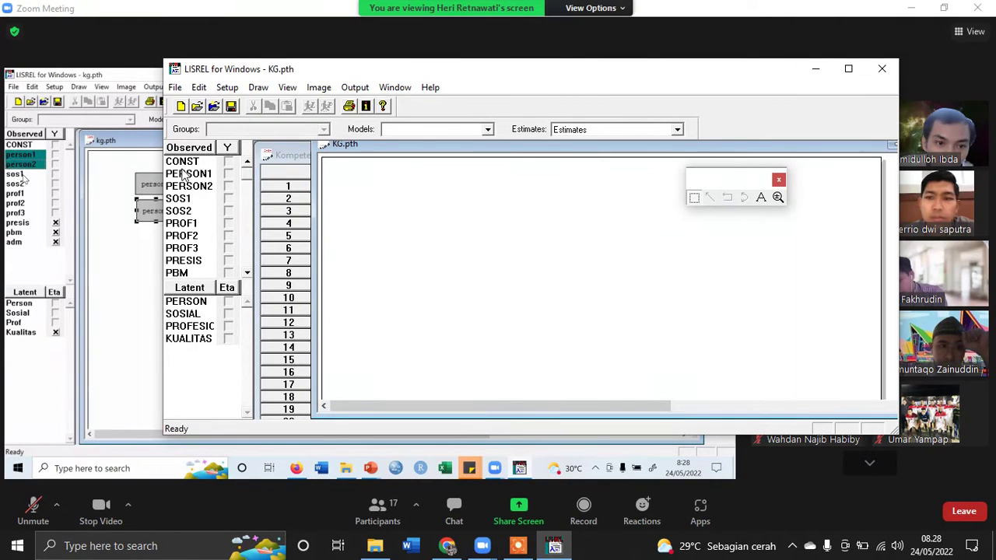
left_click_drag(191, 174, 362, 180)
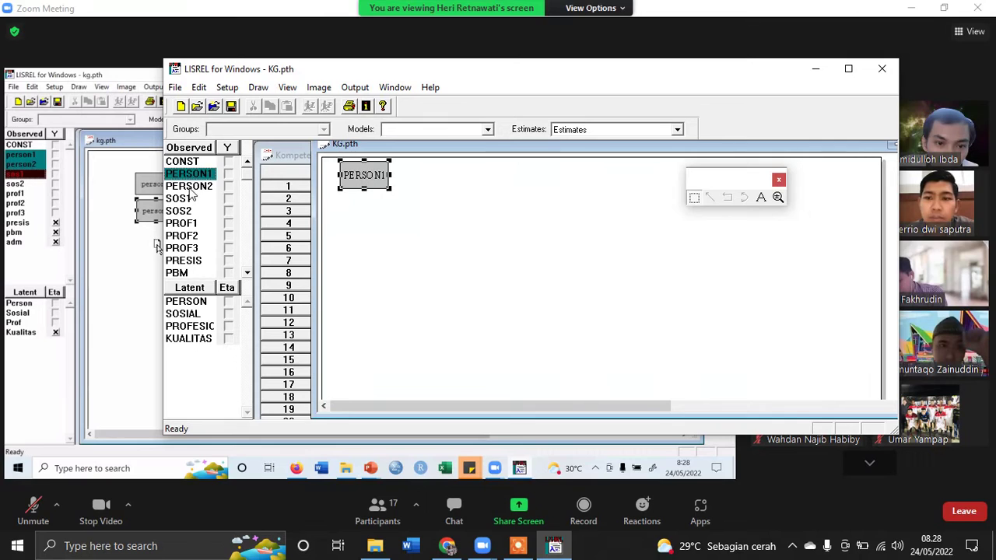
left_click_drag(190, 193, 294, 199)
left_click_drag(365, 215, 365, 214)
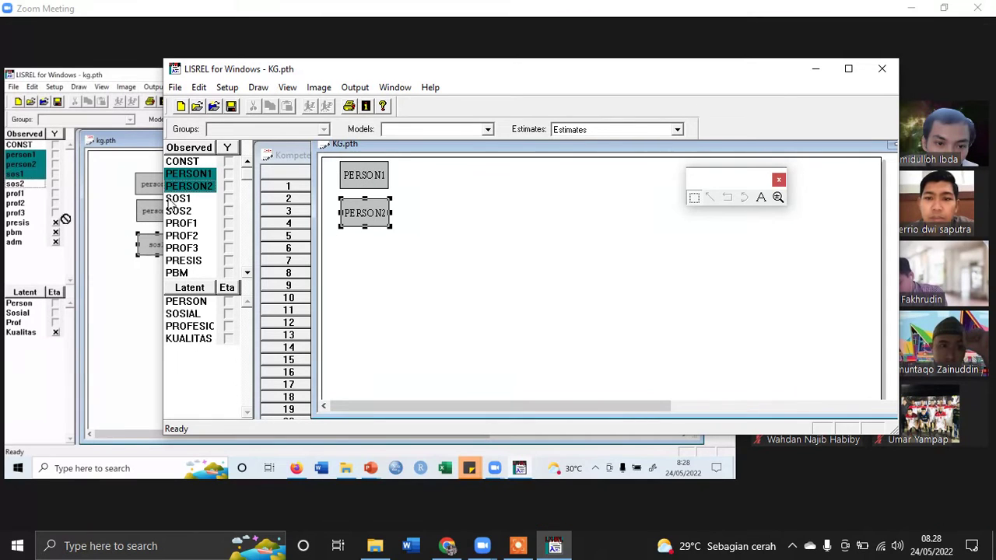
left_click_drag(171, 201, 368, 242)
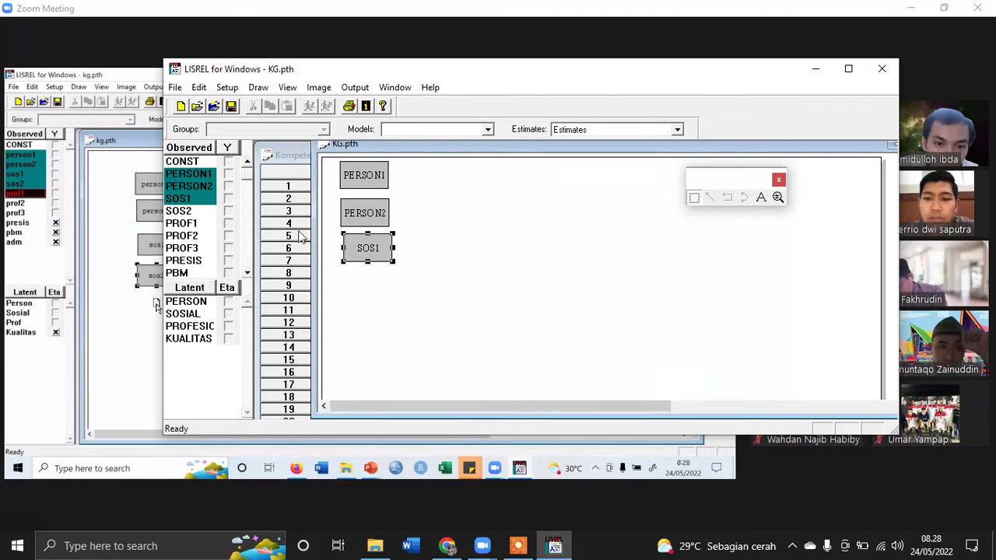
left_click_drag(186, 211, 370, 287)
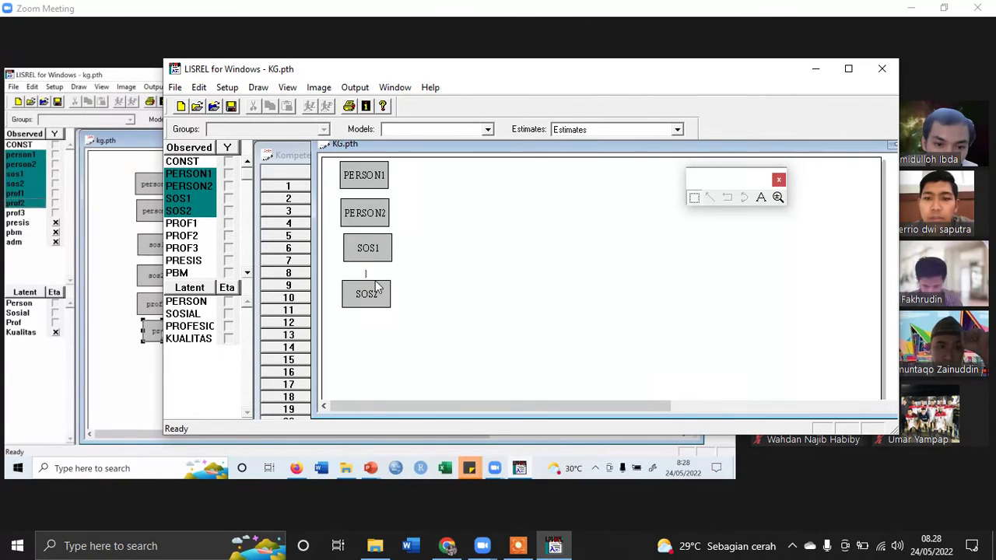
left_click_drag(372, 307, 372, 296)
Add the observed variables PROF1, PROF2 and PROF3 to the diagram, stacked below SOS2.
left_click_drag(189, 227, 378, 314)
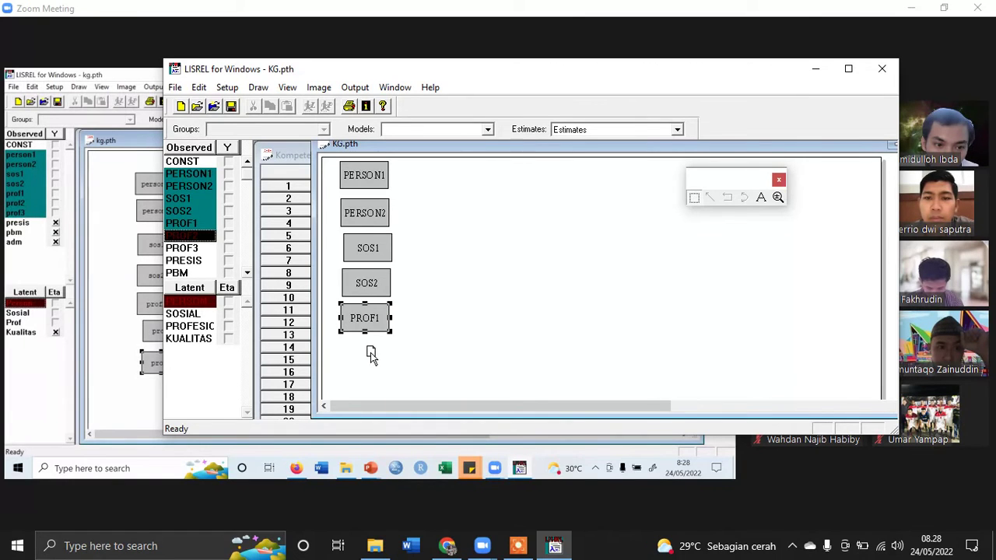
left_click_drag(371, 355, 374, 358)
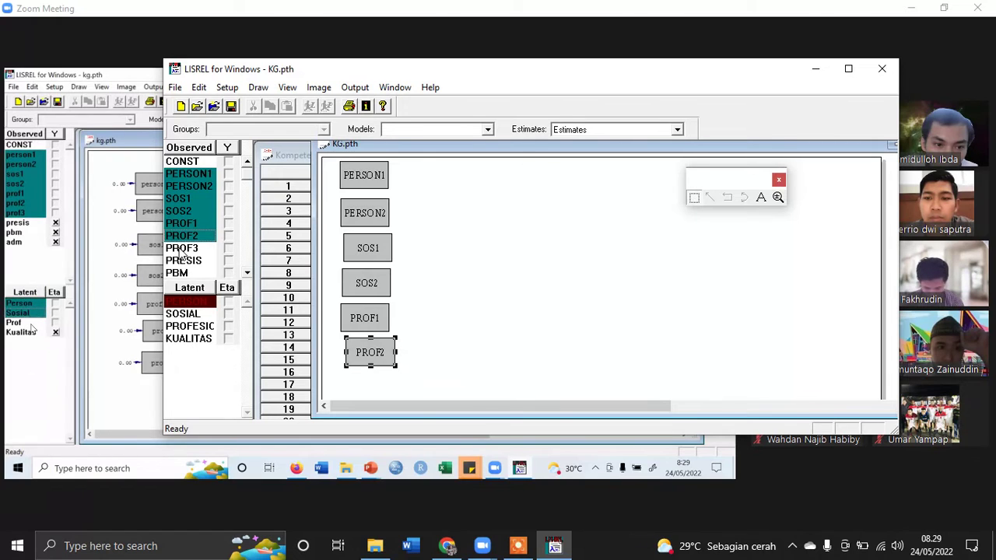
left_click_drag(181, 253, 371, 393)
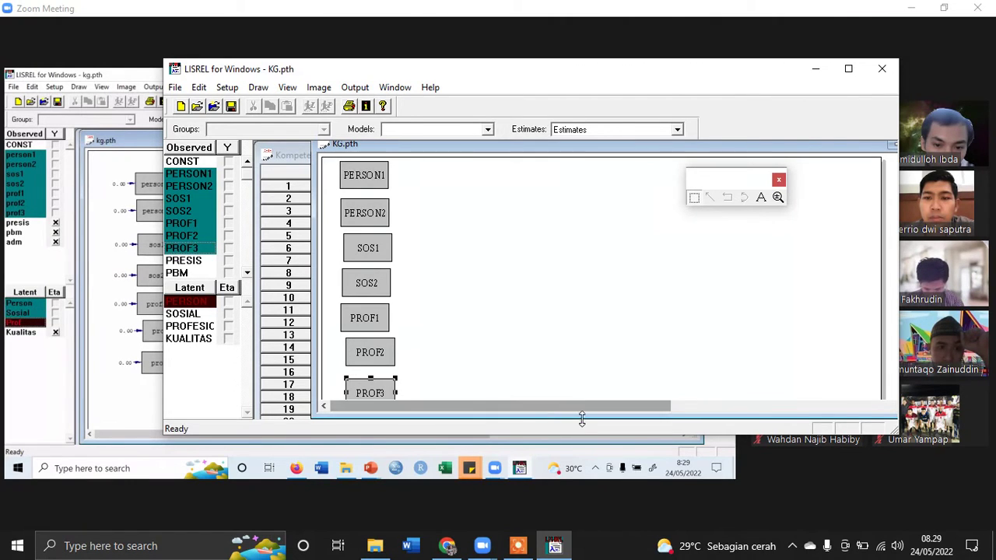
Shift the KG.pth diagram window left, maximize the LISREL window, and extend the diagram window downward past the PROF3 box.
left_click_drag(579, 419, 580, 414)
left_click_drag(565, 145, 534, 141)
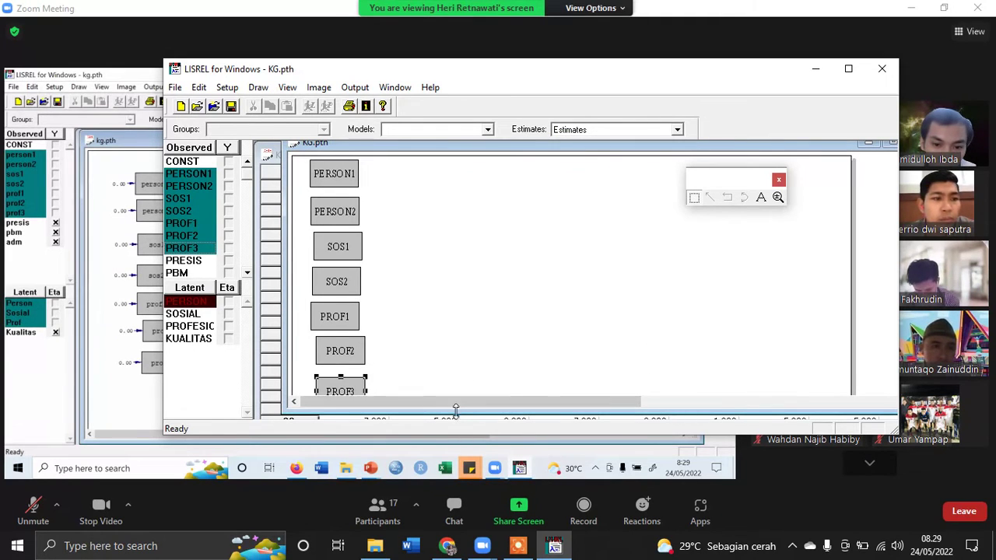
left_click_drag(456, 413, 457, 417)
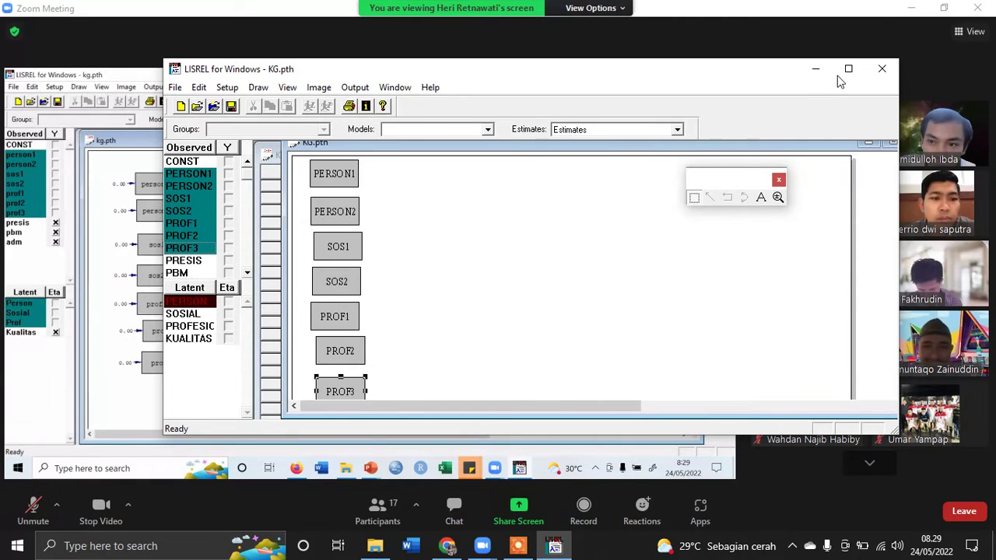
key("alt+Tab")
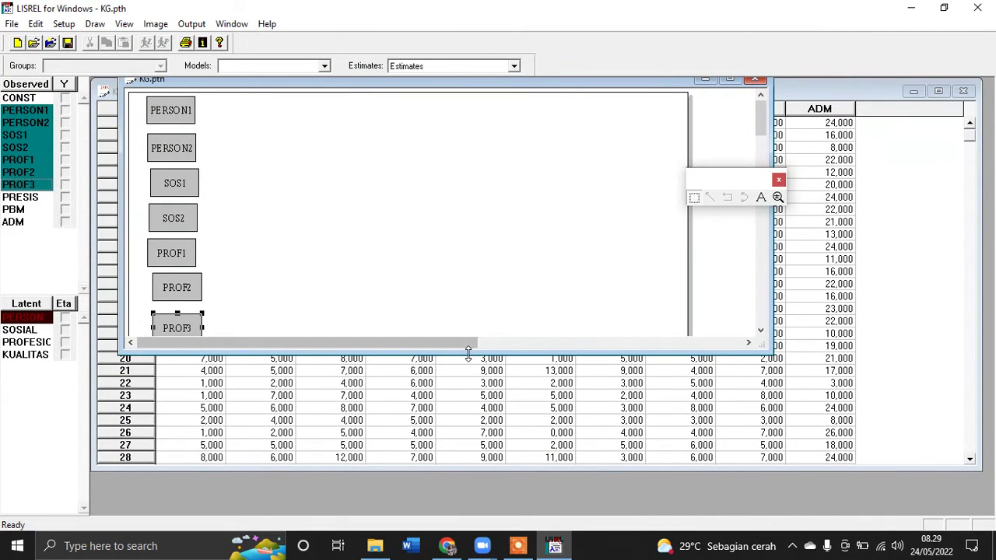
left_click_drag(470, 353, 468, 504)
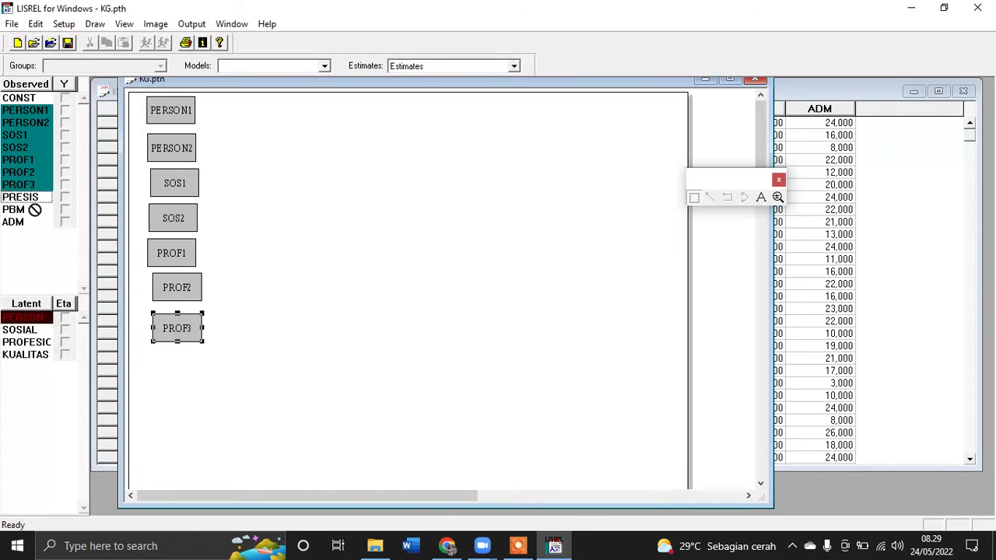
Place the observed variables PRESIS, PBM and ADM on the diagram, continuing the column below PROF3.
left_click_drag(34, 209, 188, 374)
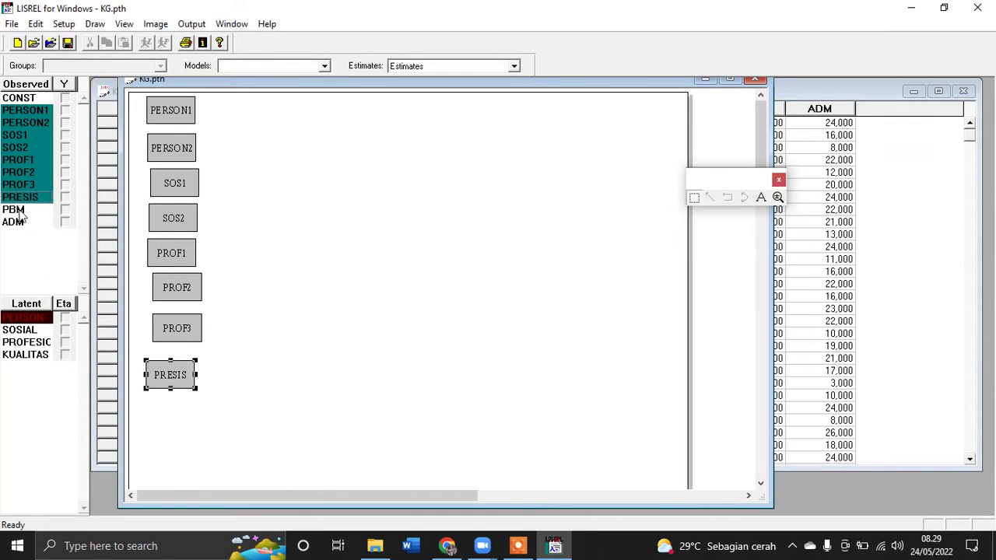
left_click_drag(21, 217, 141, 352)
left_click_drag(166, 423, 168, 425)
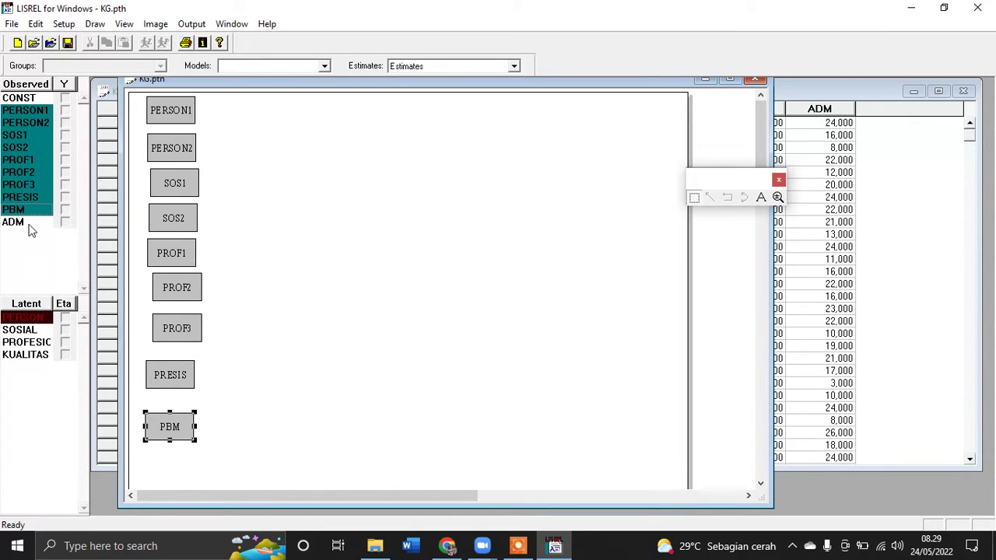
left_click_drag(29, 224, 168, 477)
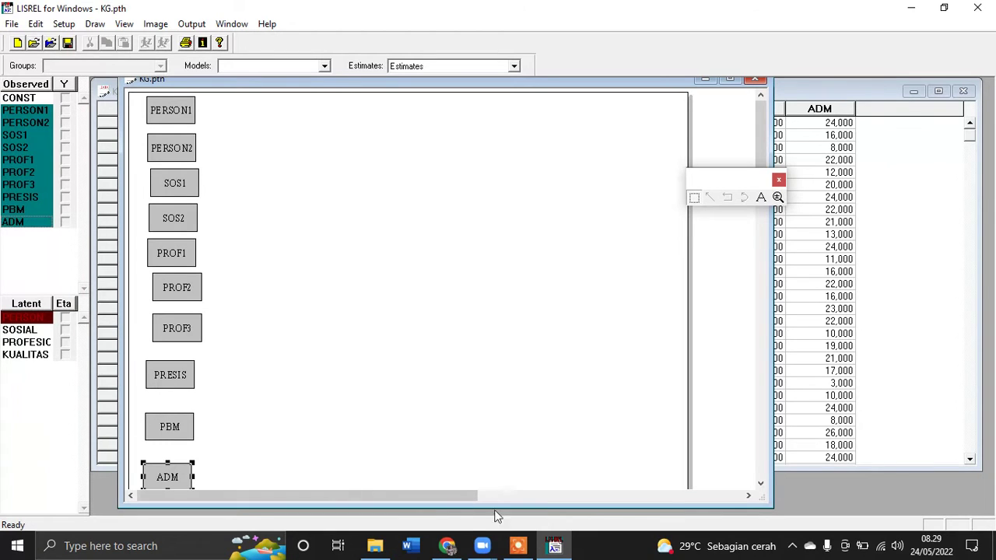
Check the instructor's shared diagram in Zoom, and place the latent variables PERSON, SOSIAL and PROFESIONAL in a column in LISREL.
mouse_move(481, 548)
left_click(518, 478)
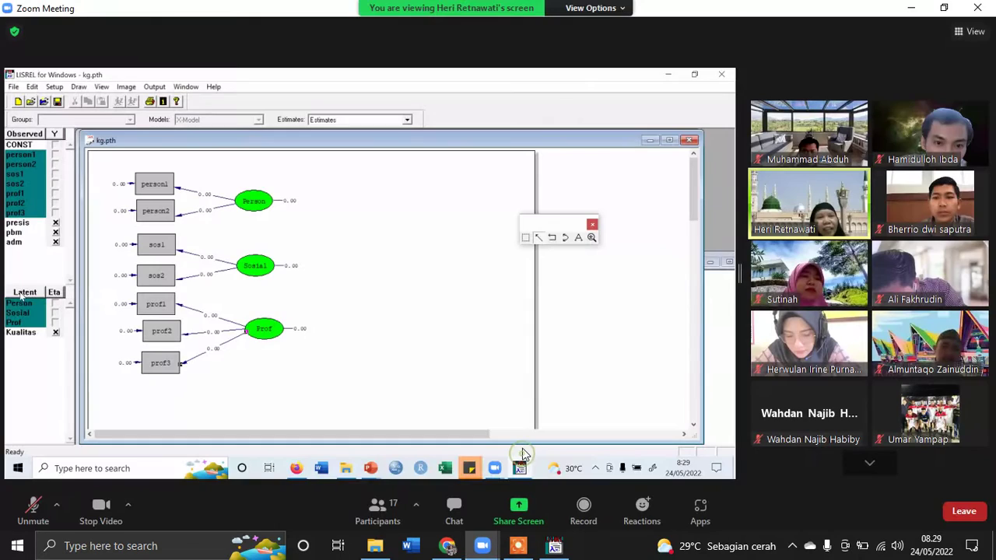
mouse_move(554, 547)
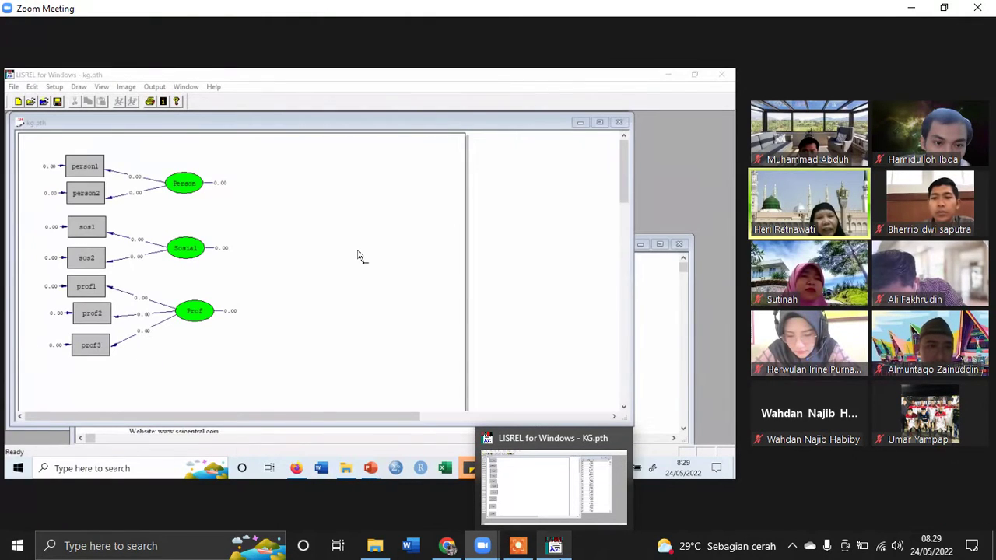
left_click(553, 486)
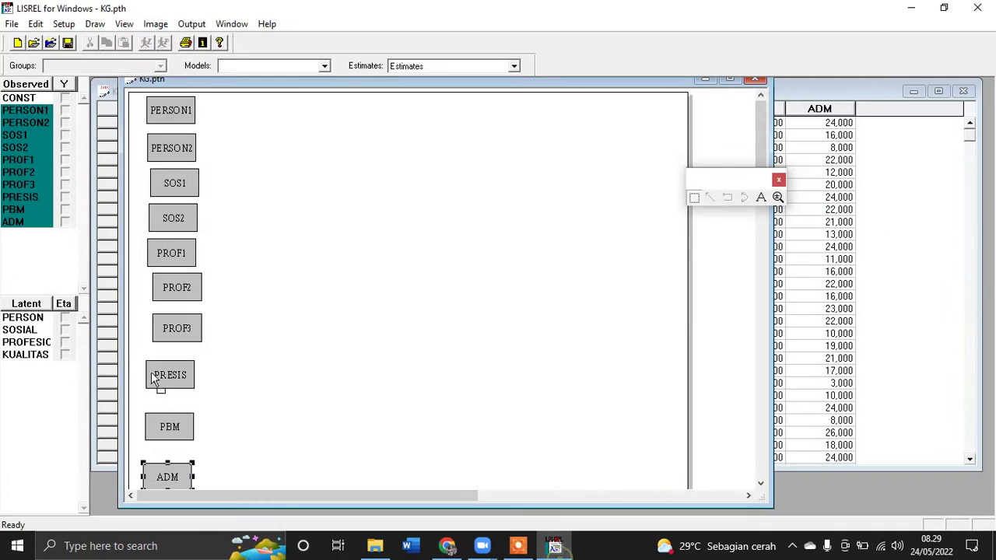
left_click_drag(35, 323, 370, 162)
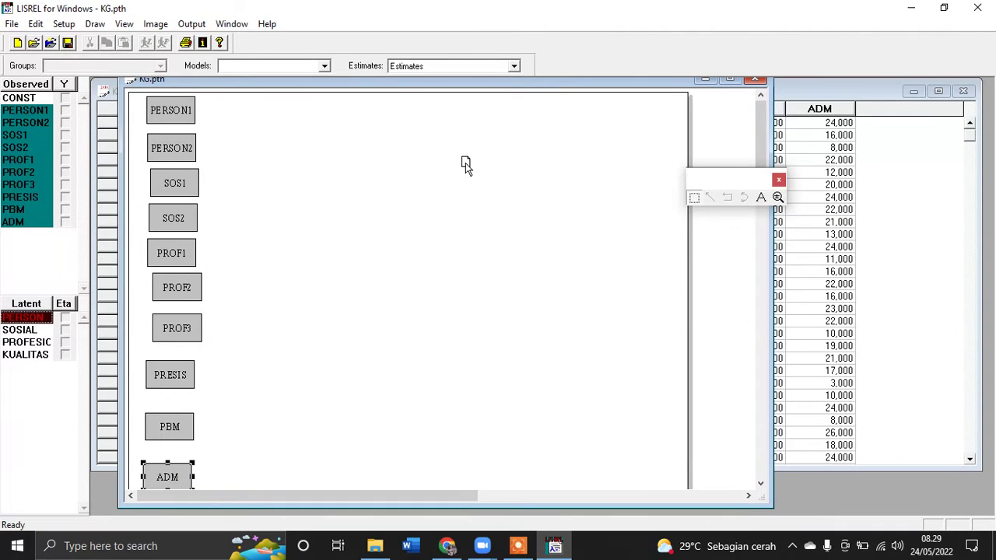
left_click_drag(465, 163, 465, 163)
left_click_drag(35, 331, 475, 280)
left_click_drag(61, 347, 511, 453)
left_click_drag(491, 386, 479, 360)
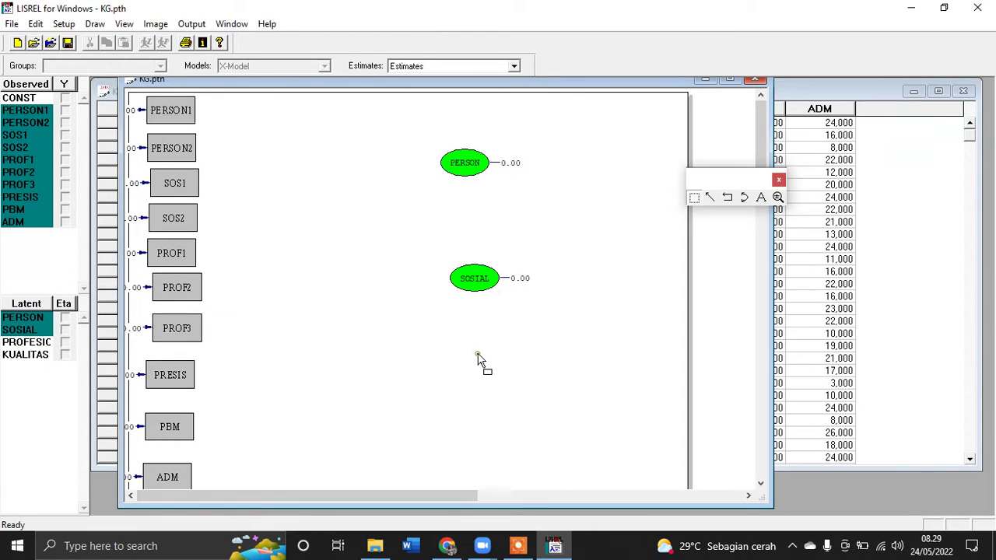
left_click_drag(33, 344, 217, 371)
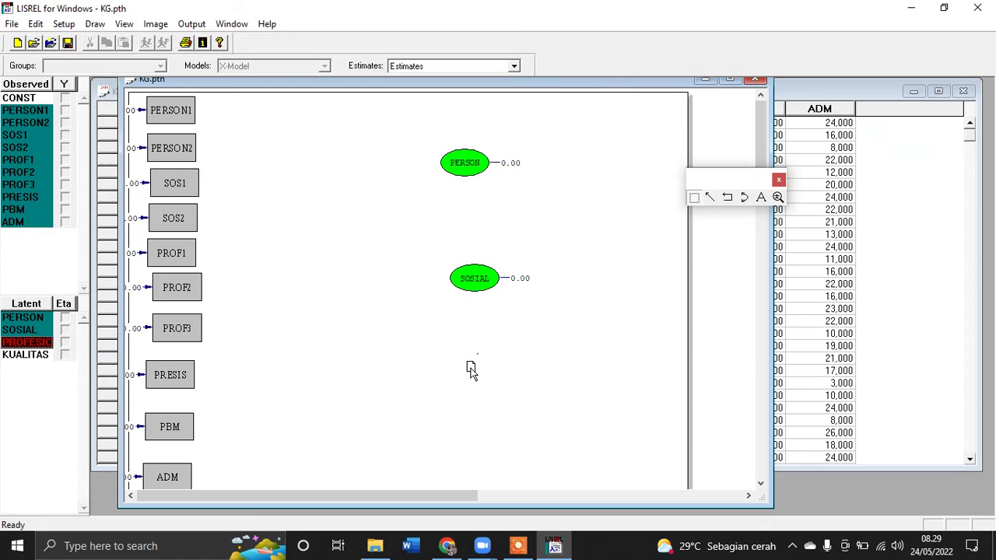
left_click_drag(471, 370, 469, 367)
Compare with the instructor's layout in Zoom, move the three latent ellipses closer to the observed variables, and place KUALITAS GURU right of SOSIAL.
mouse_move(483, 546)
left_click(515, 484)
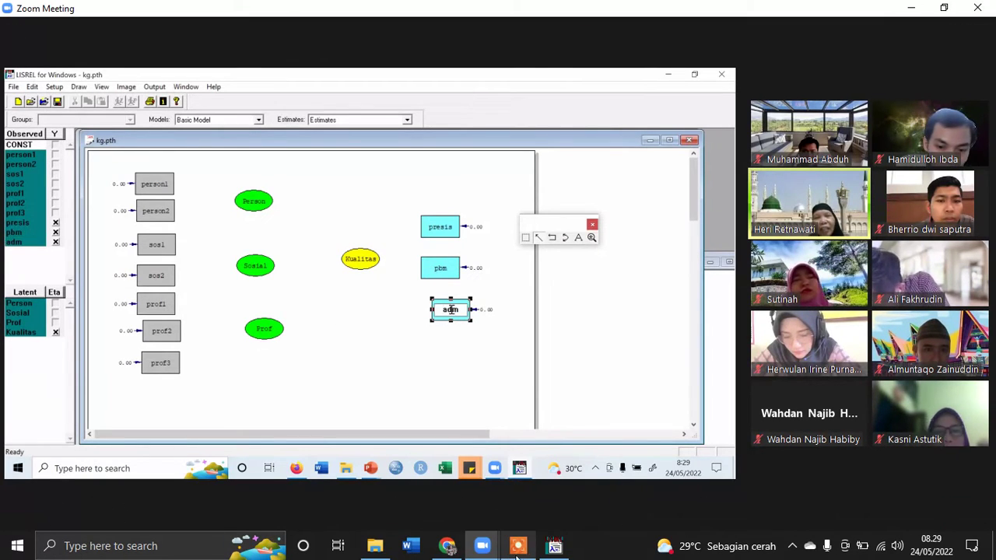
left_click(554, 546)
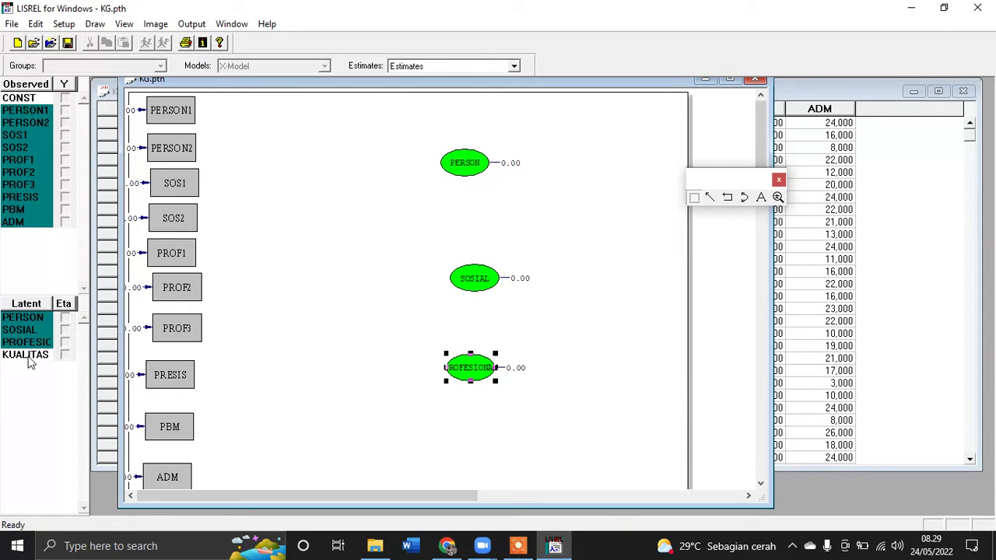
left_click(456, 166)
left_click_drag(352, 171, 354, 172)
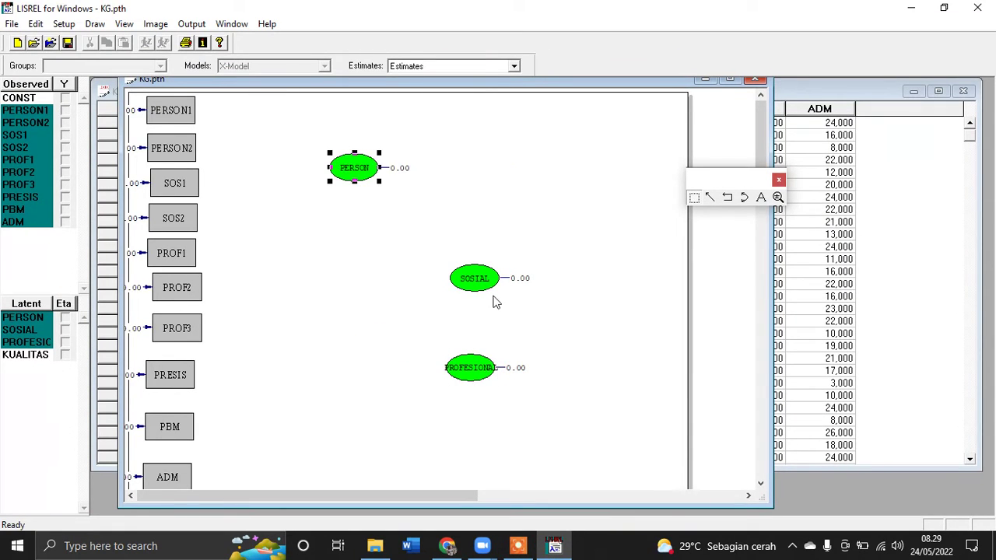
left_click_drag(480, 287, 362, 293)
left_click_drag(471, 368, 354, 389)
left_click_drag(29, 360, 475, 290)
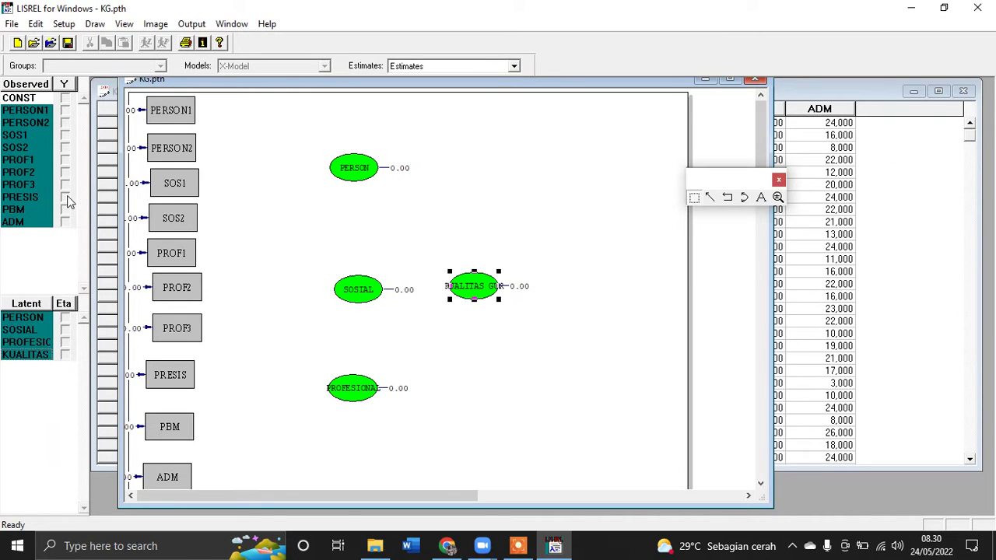
Check the instructor's diagram in Zoom again, and move PRESIS, PBM and ADM into a column to the right of KUALITAS GURU.
scroll(374, 405, "down", 5)
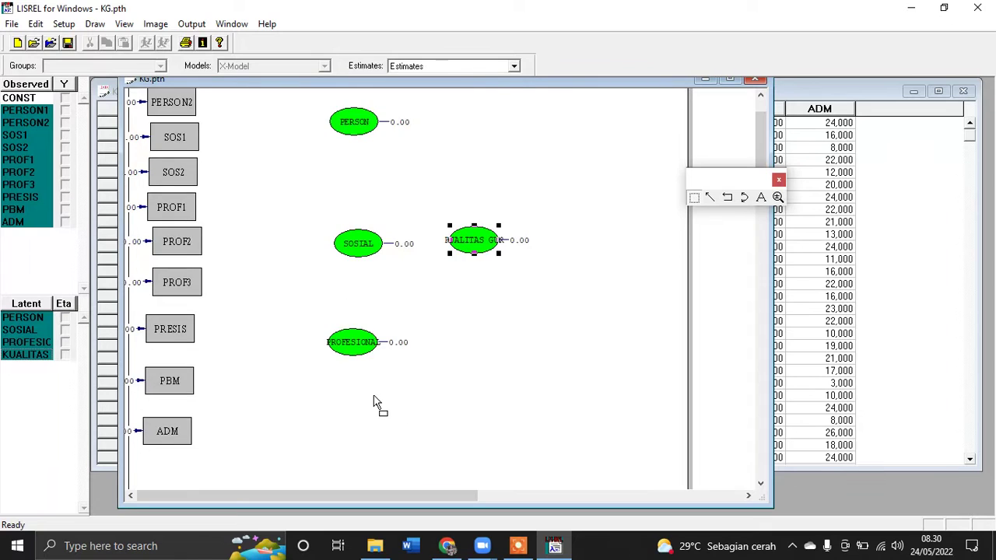
scroll(372, 406, "down", 3)
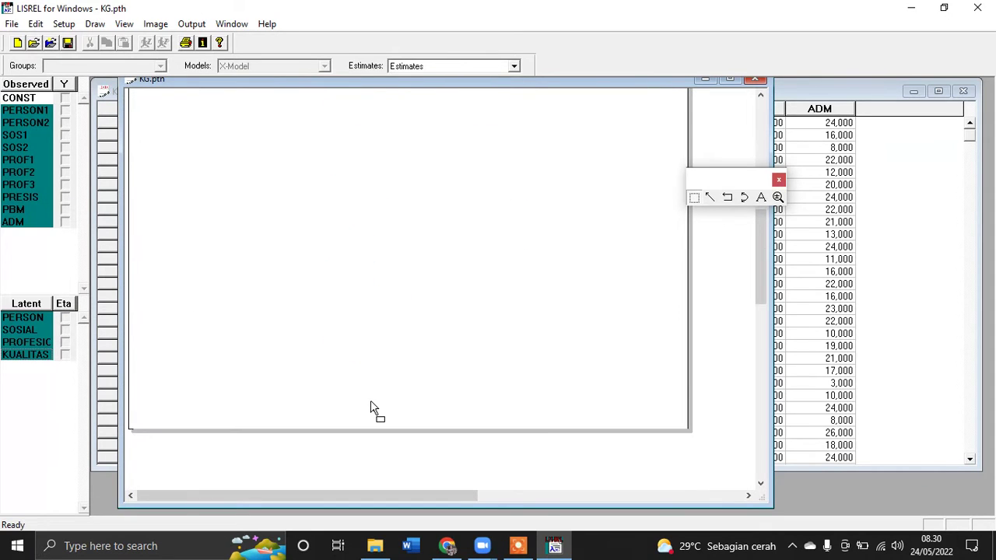
scroll(371, 407, "up", 7)
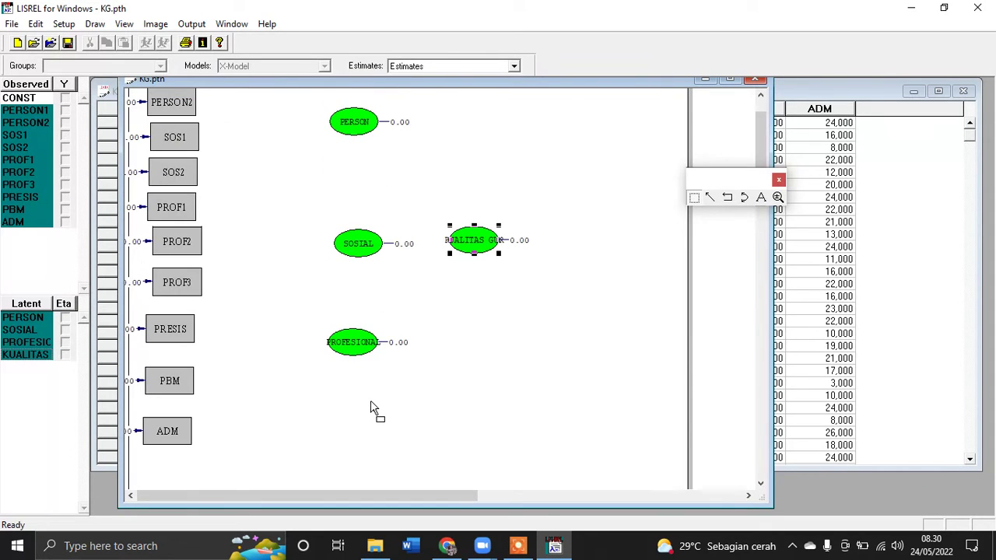
left_click(483, 546)
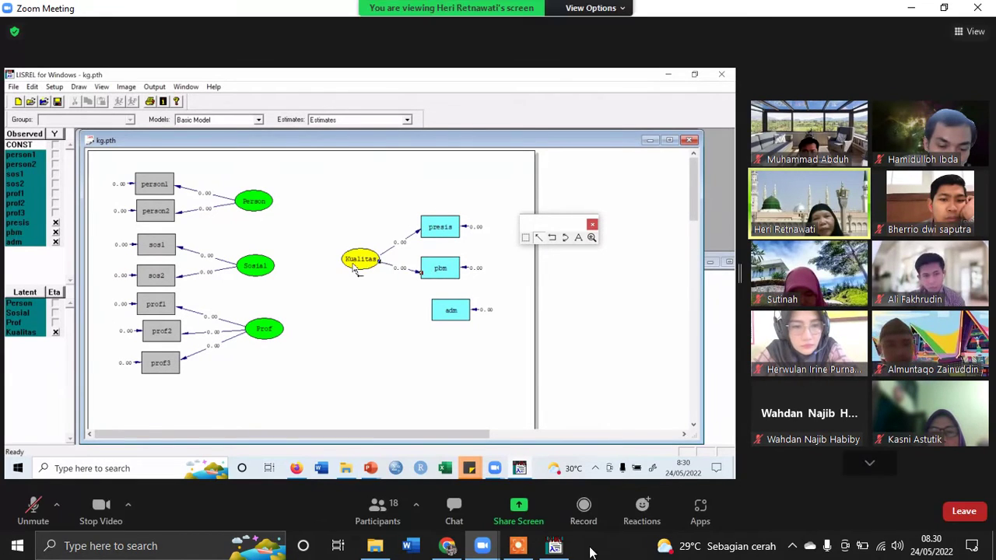
left_click(554, 546)
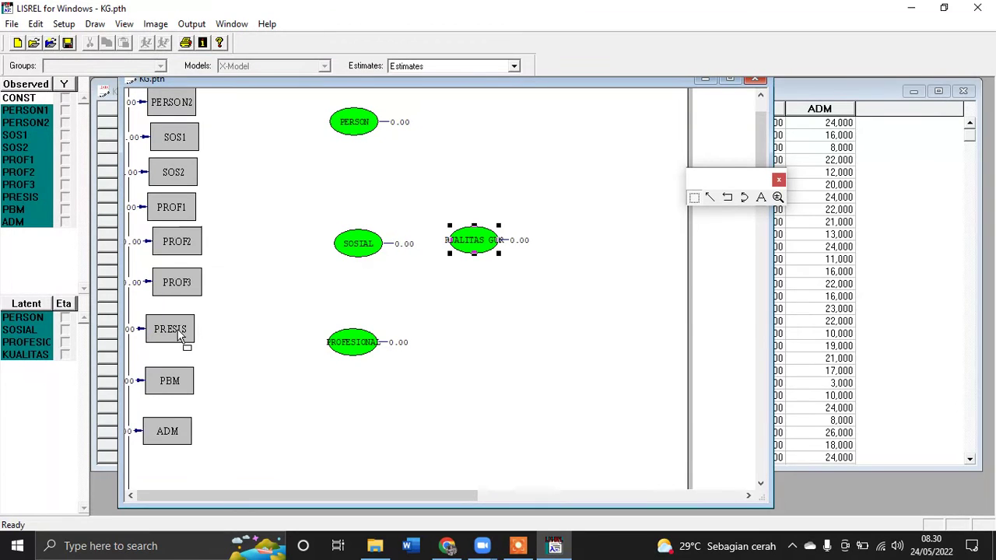
left_click_drag(179, 333, 610, 148)
left_click(187, 377)
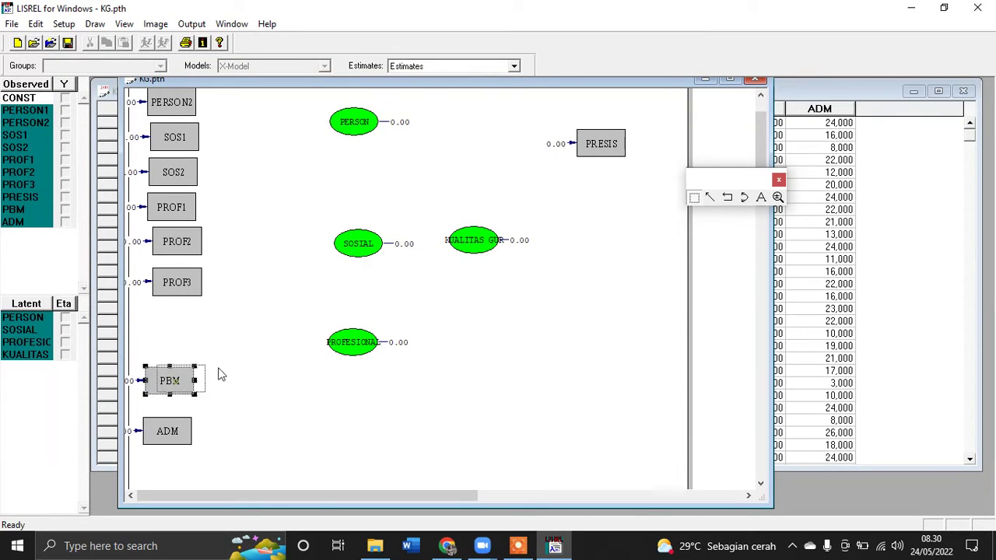
left_click_drag(220, 374, 624, 221)
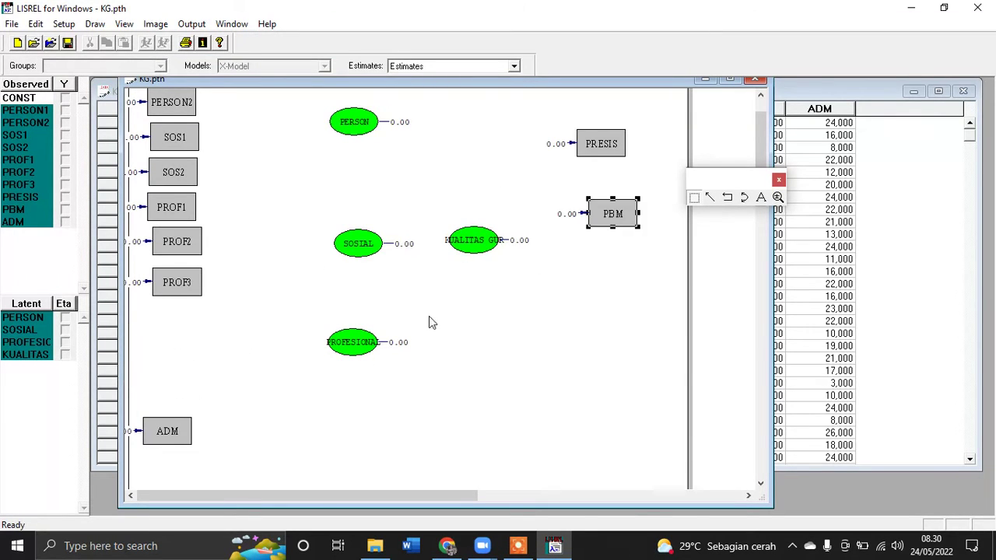
left_click_drag(184, 442, 643, 287)
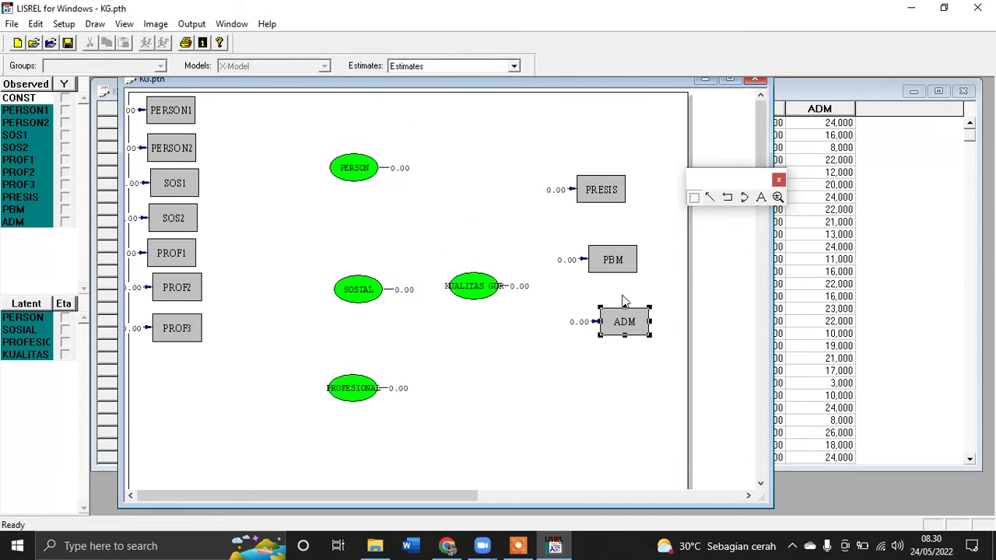
Move the PERSON, SOSIAL, PROFESIONAL and KUALITAS GURU ellipses upward, with PERSON level with PERSON1 and KUALITAS GURU level with SOSIAL.
left_click_drag(366, 173, 363, 122)
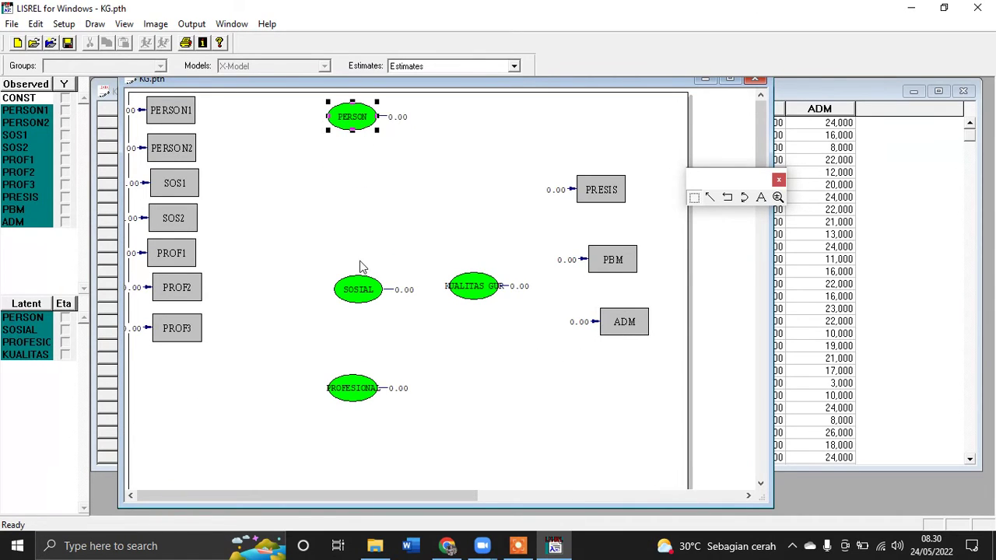
left_click_drag(372, 287, 366, 204)
left_click_drag(363, 387, 364, 300)
left_click_drag(482, 290, 482, 207)
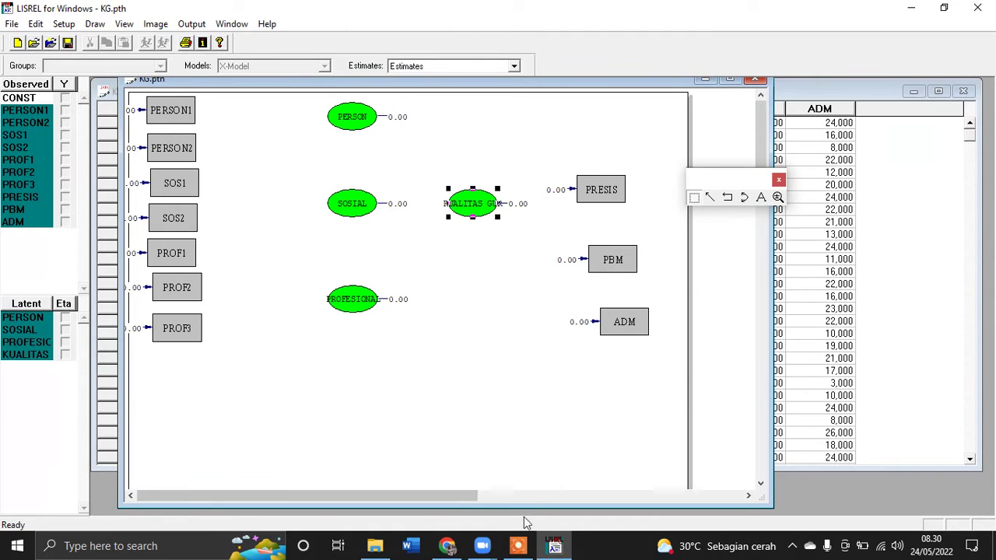
Check the instructor's diagram in Zoom, and draw one-way paths in LISREL from PERSON to PERSON1 and PERSON2.
mouse_move(545, 549)
left_click(502, 486)
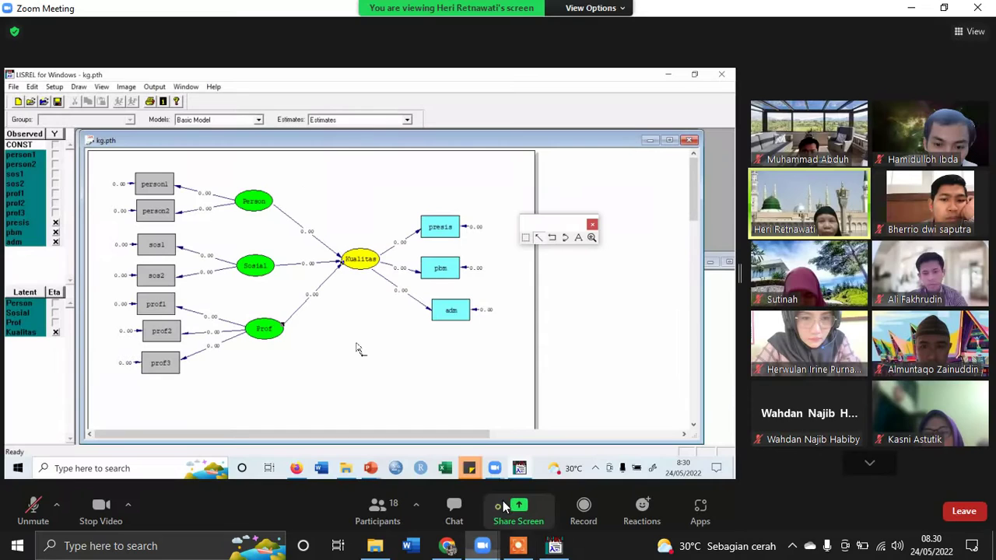
left_click(553, 545)
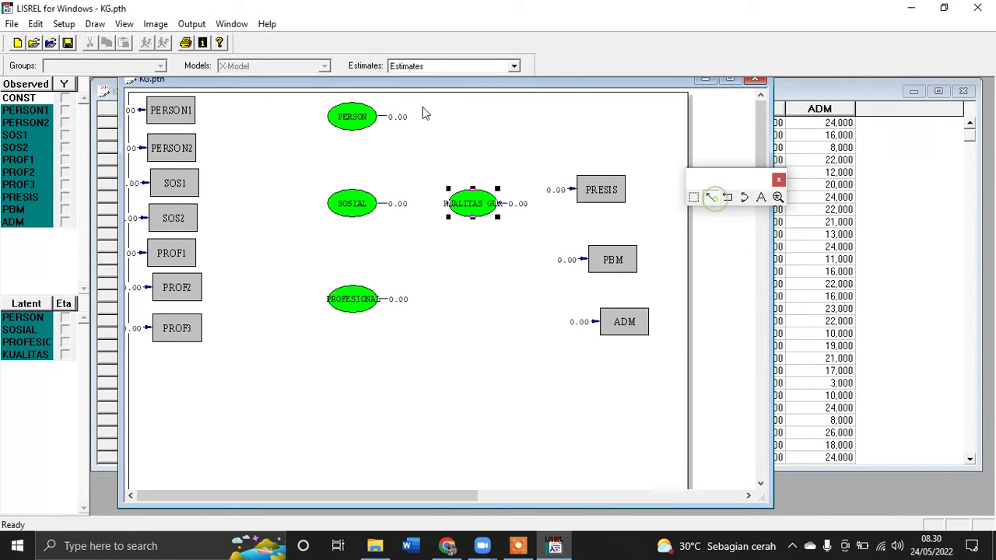
left_click_drag(343, 123, 175, 111)
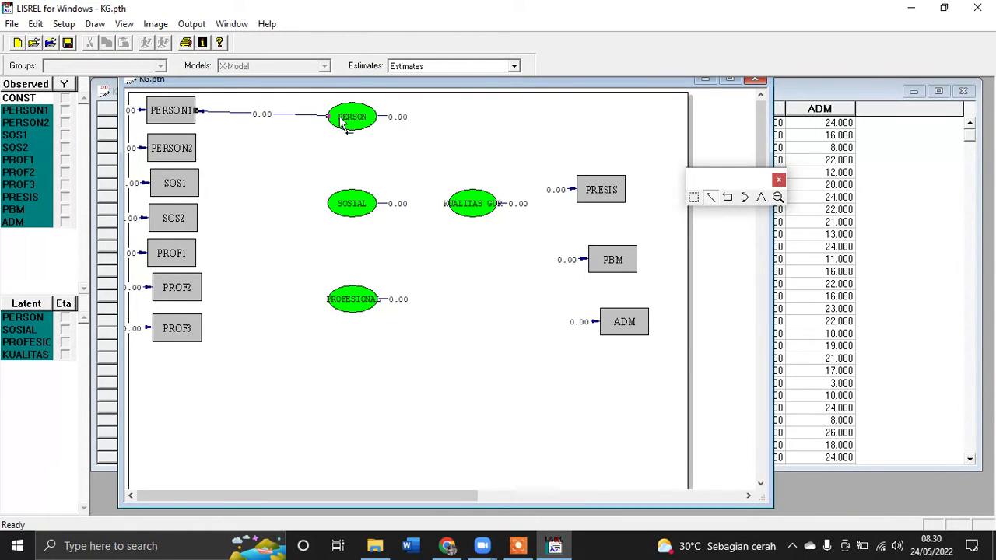
left_click_drag(342, 123, 201, 148)
Draw one-way paths from the latent variable SOSIAL to the observed variables SOS1 and SOS2.
left_click(310, 198)
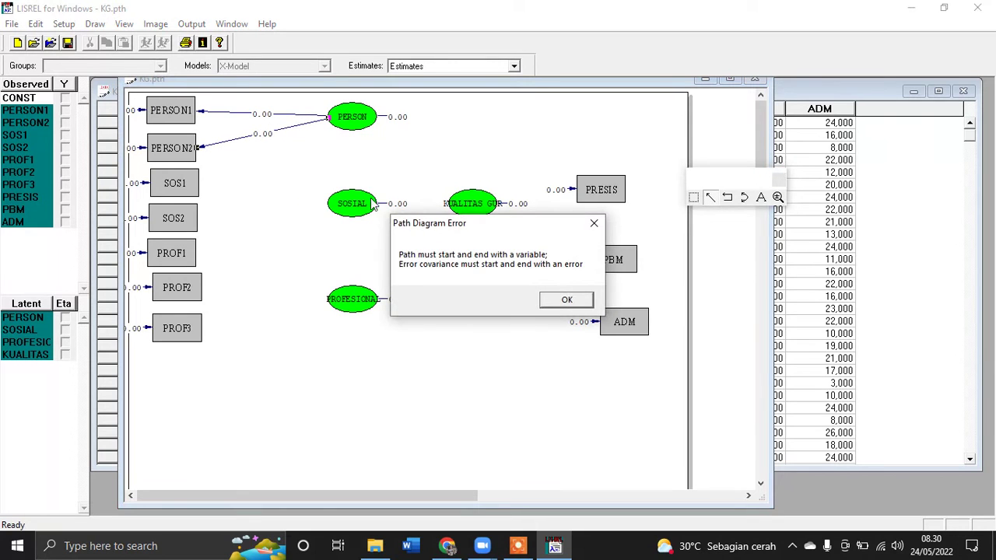
left_click(567, 300)
left_click_drag(334, 208, 182, 184)
left_click_drag(343, 218, 195, 223)
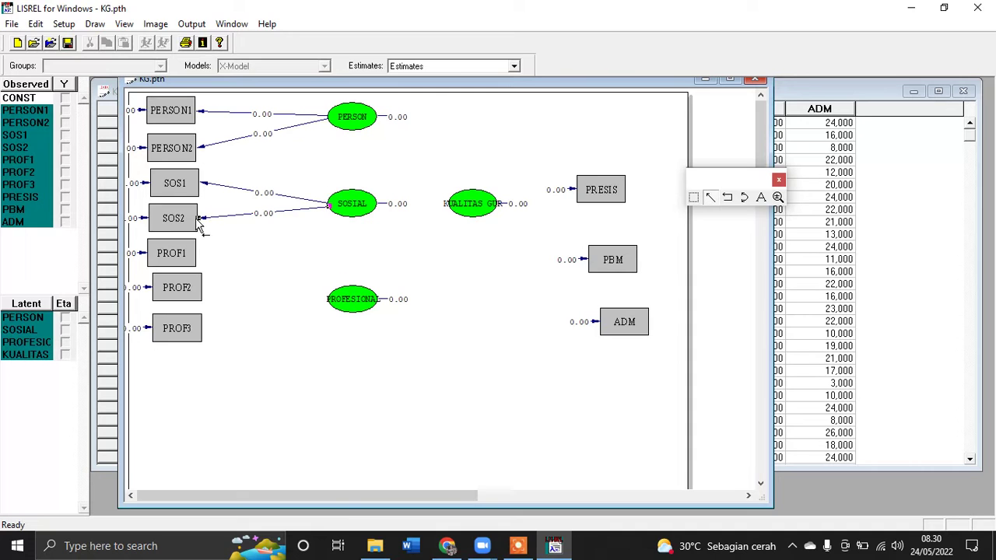
Check the instructor's diagram in Zoom, and draw one-way paths in LISREL from PROFESIONAL to PROF1, PROF2 and PROF3.
left_click(555, 547)
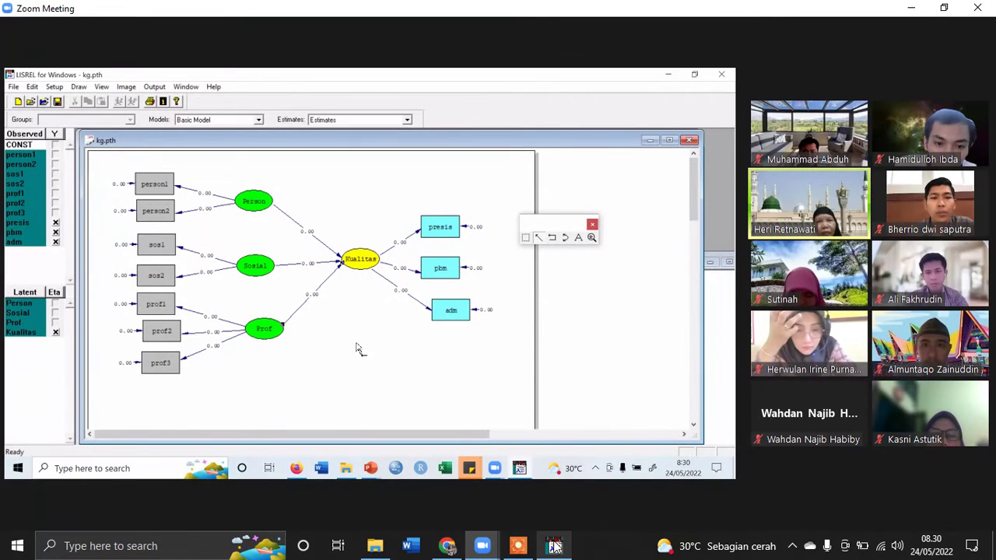
key("alt+Tab")
left_click_drag(350, 304, 191, 252)
left_click_drag(347, 306, 183, 329)
Compare with the instructor's diagram in Zoom, and try to draw a one-way path in LISREL from PERSON to KUALITAS GURU.
left_click(555, 549)
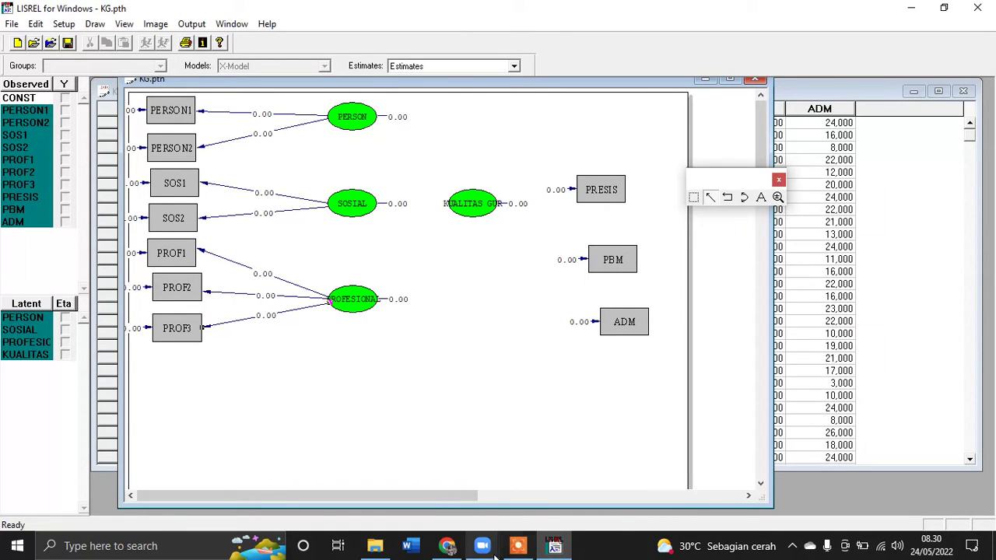
left_click(516, 479)
left_click(563, 542)
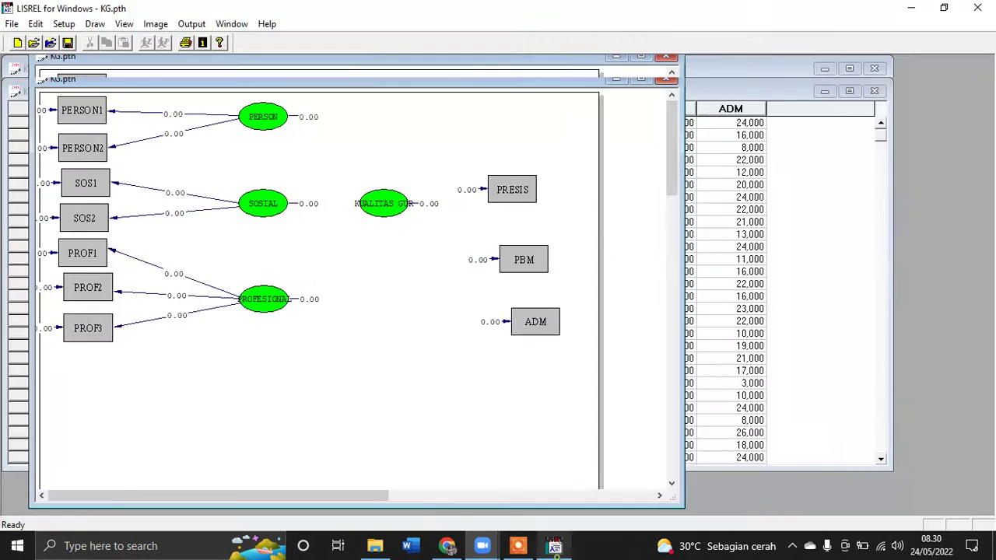
left_click(555, 548)
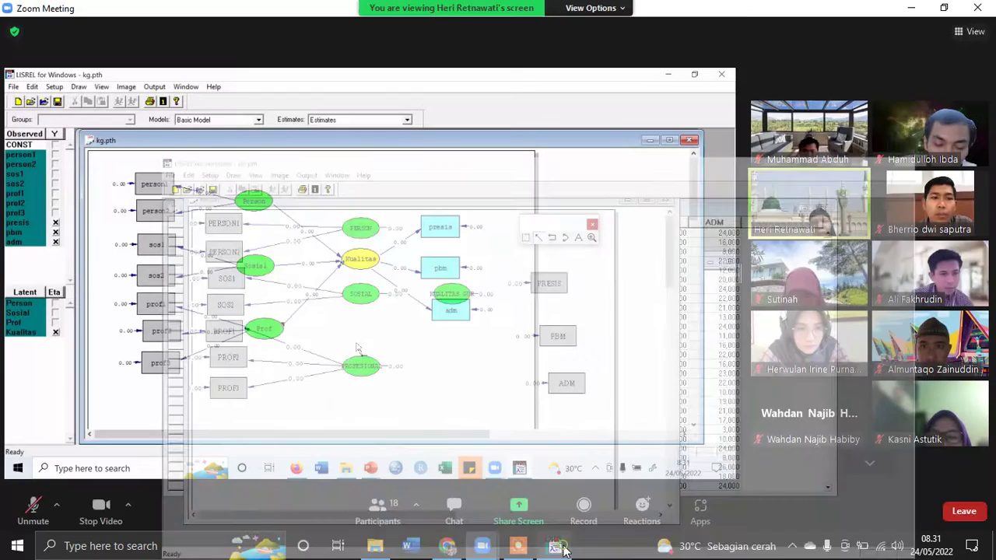
left_click(555, 548)
left_click_drag(369, 130, 472, 212)
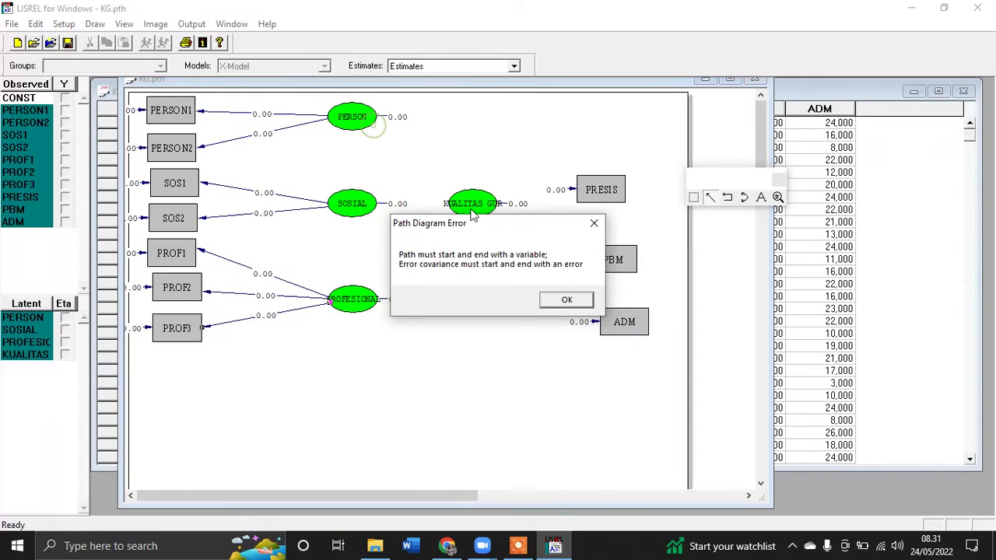
left_click(567, 300)
left_click_drag(364, 123, 473, 202)
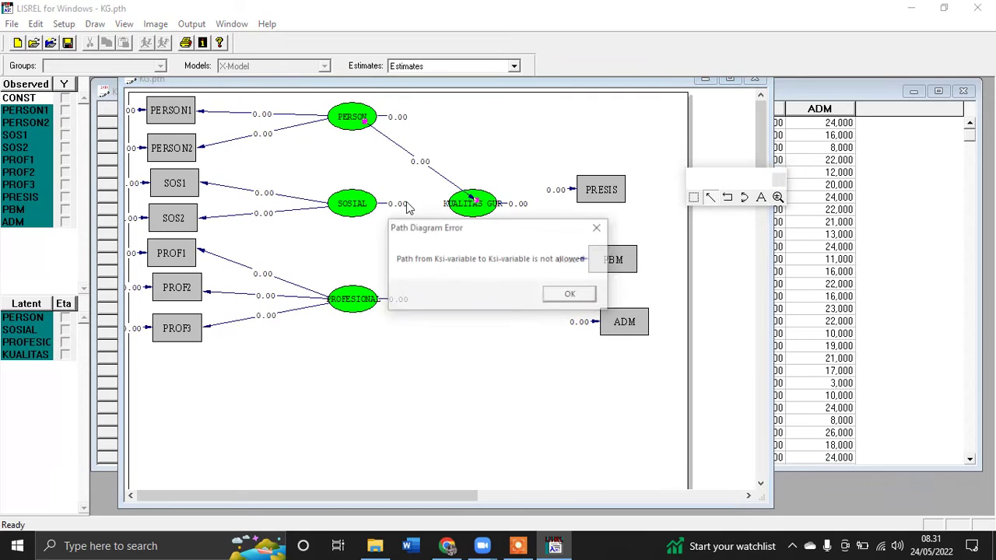
left_click(559, 299)
Try to draw one-way paths to KUALITAS GURU from SOSIAL and from PERSON, dismissing each error message.
left_click_drag(363, 208, 477, 204)
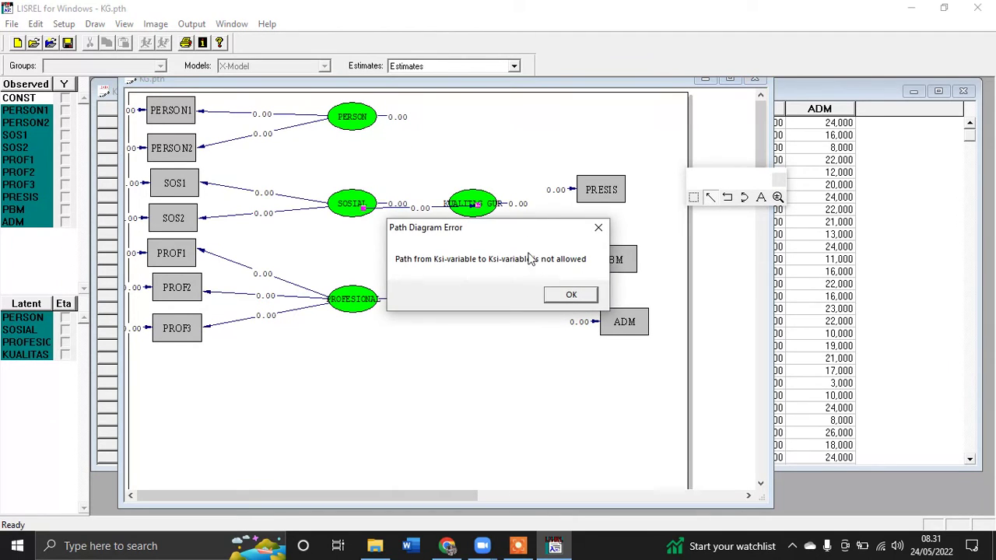
left_click(573, 295)
left_click_drag(363, 125, 472, 211)
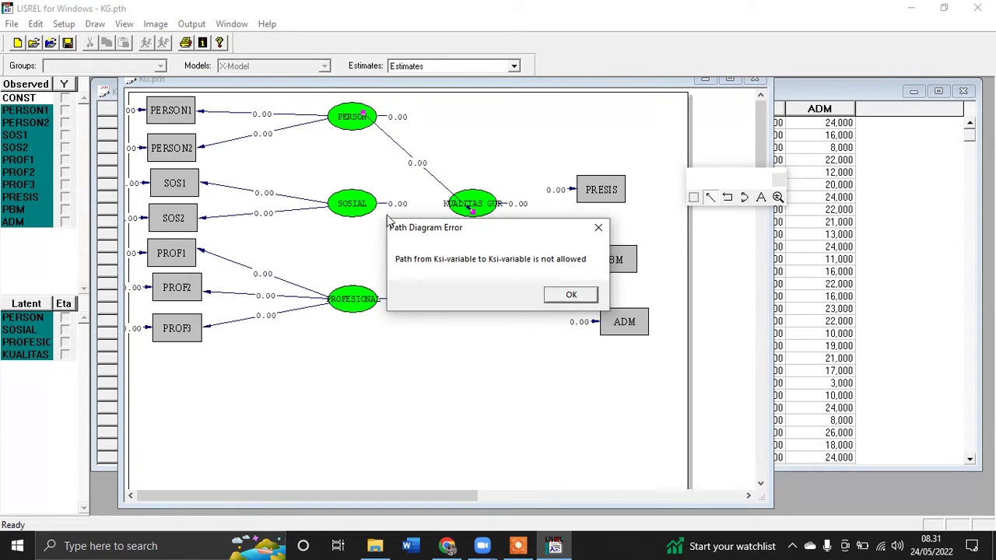
left_click(572, 294)
left_click_drag(375, 207, 473, 207)
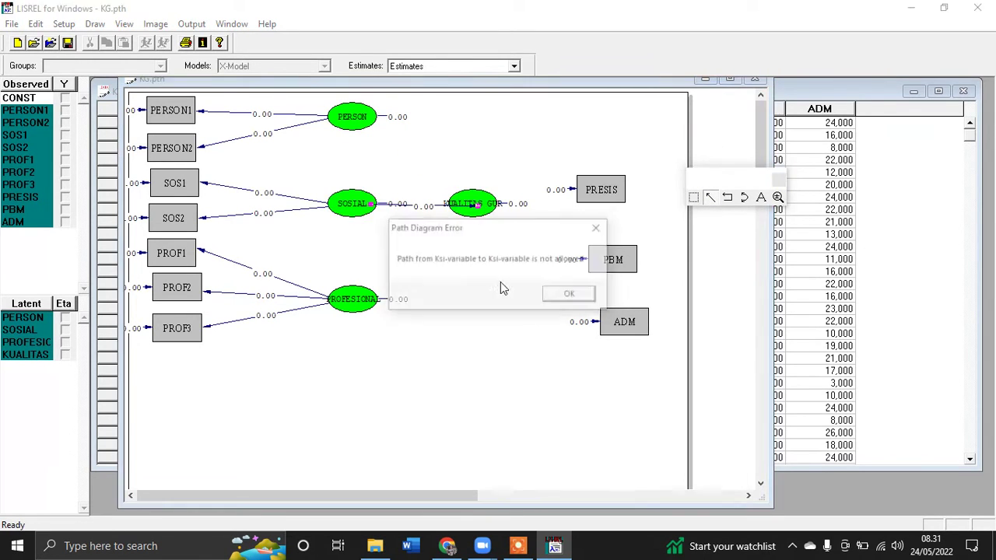
left_click(572, 296)
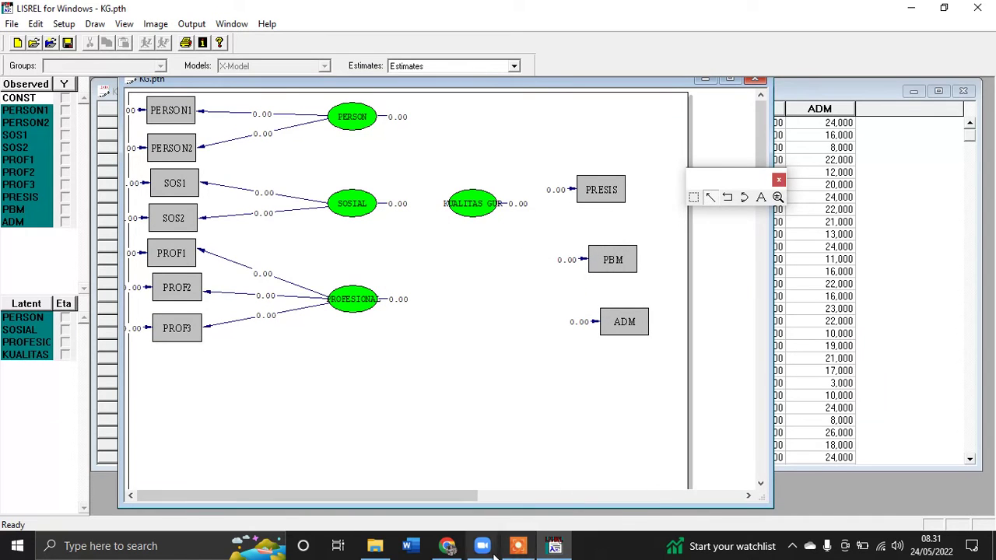
Review the structural paths in the instructor's Zoom diagram, and retry the one-way path from PERSON to KUALITAS GURU in LISREL.
mouse_move(482, 545)
left_click(532, 424)
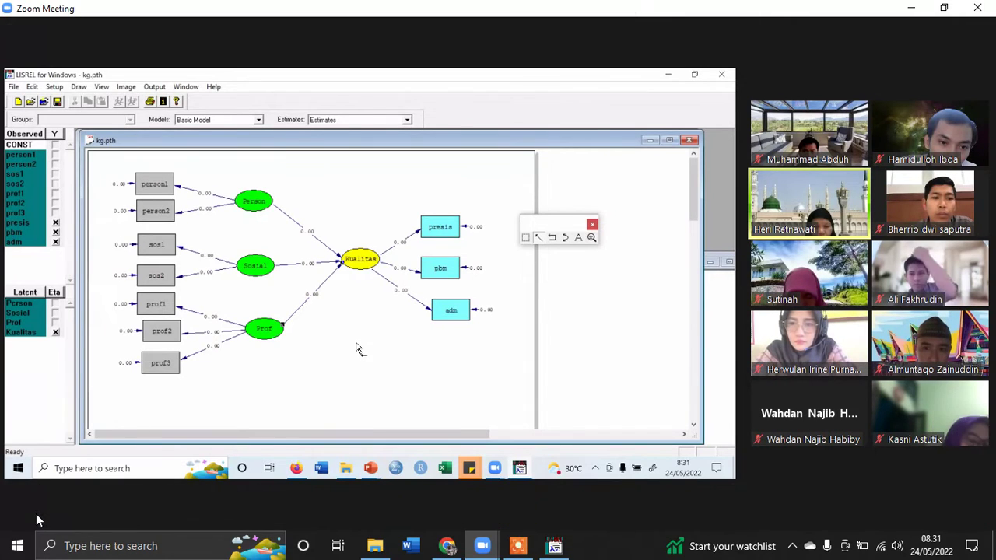
mouse_move(35, 520)
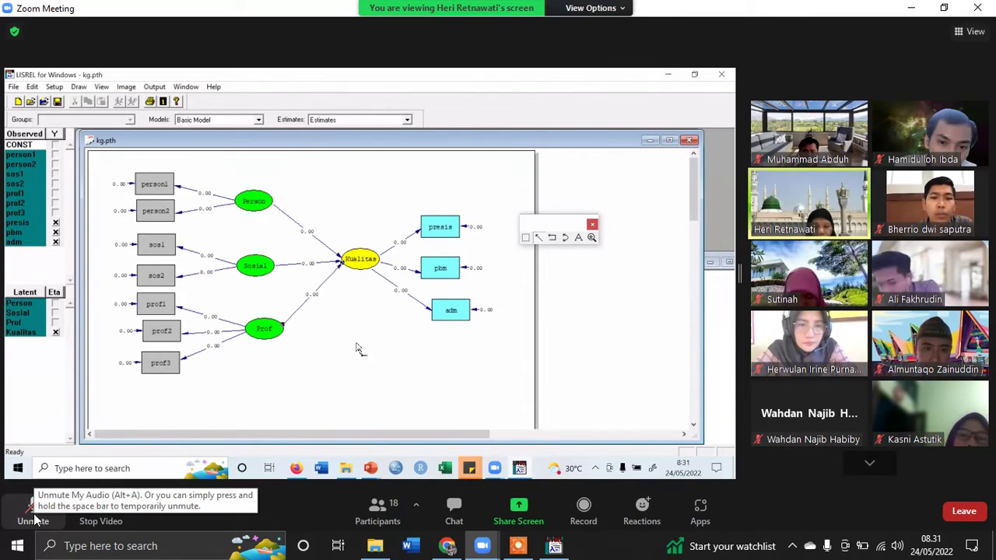
left_click(554, 546)
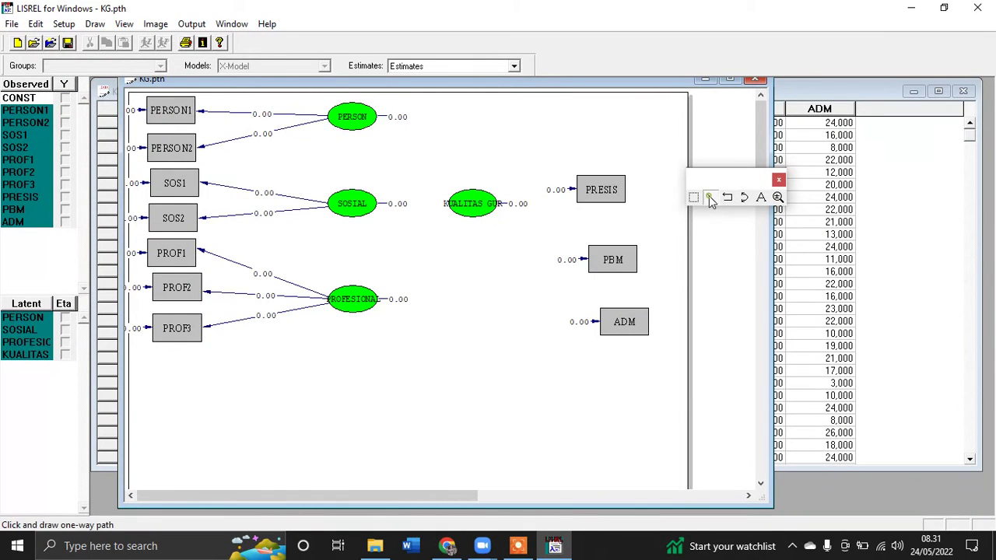
left_click_drag(366, 117, 473, 205)
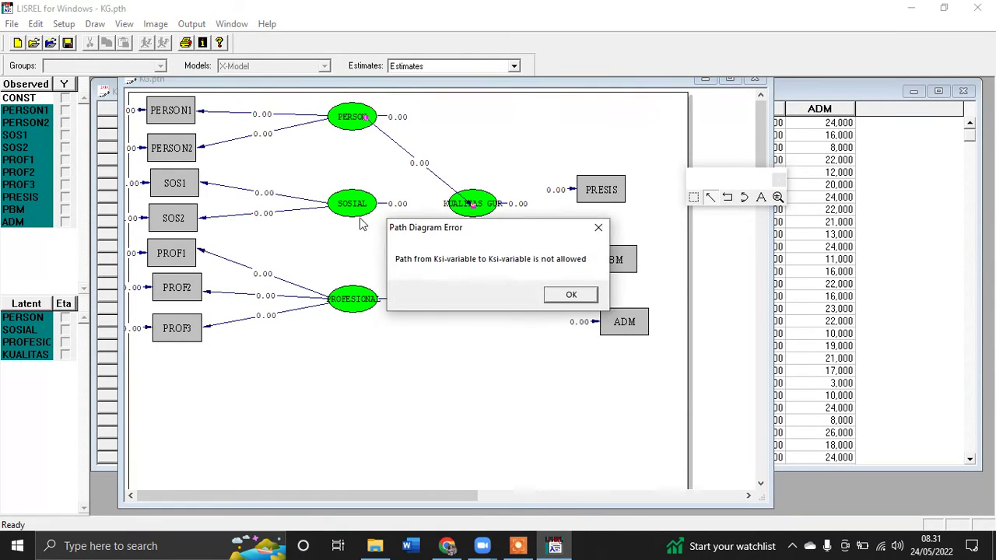
left_click(568, 295)
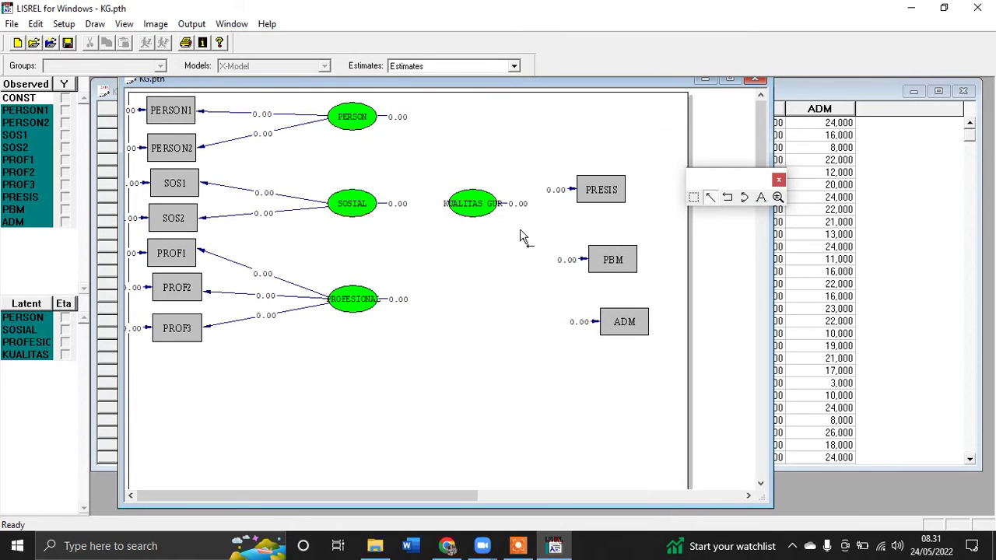
left_click_drag(366, 116, 467, 201)
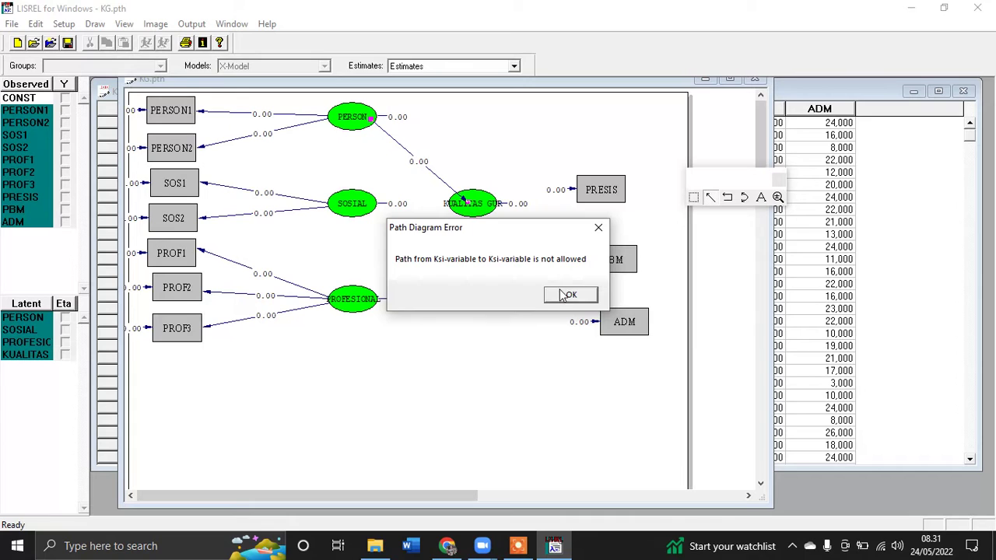
left_click(570, 297)
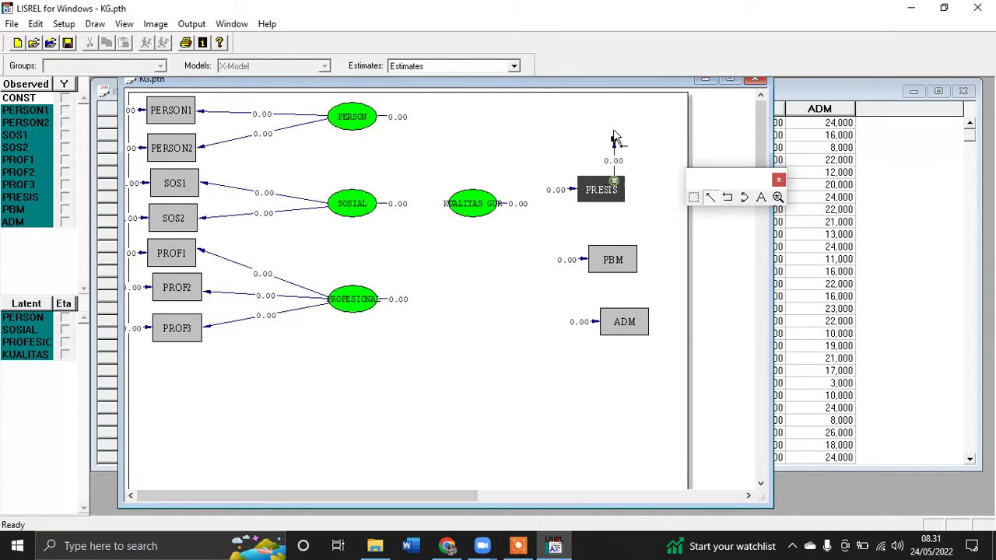
Try to draw a path upward from PRESIS and another from PROFESIONAL to KUALITAS GURU.
left_click_drag(615, 139, 616, 120)
left_click(569, 301)
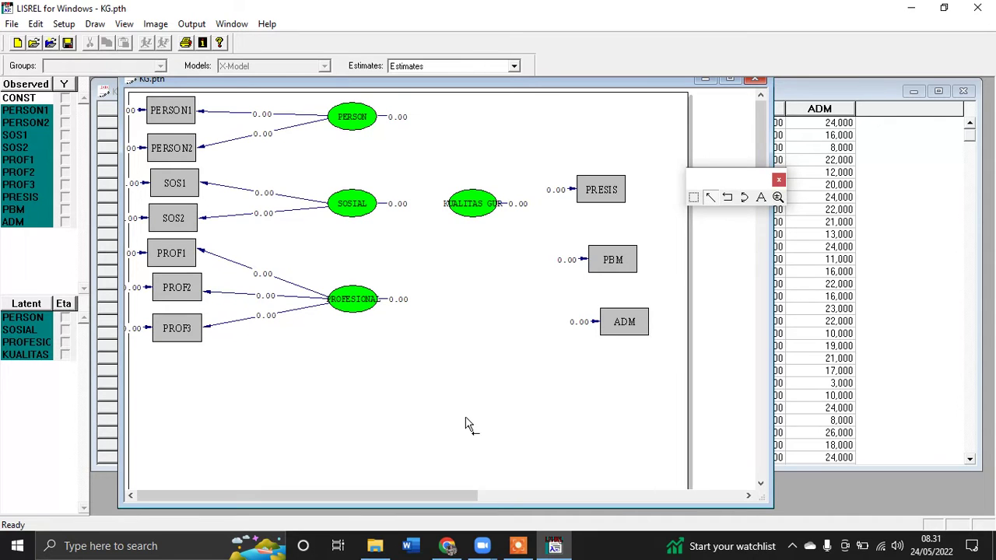
left_click_drag(379, 305, 465, 213)
left_click(572, 296)
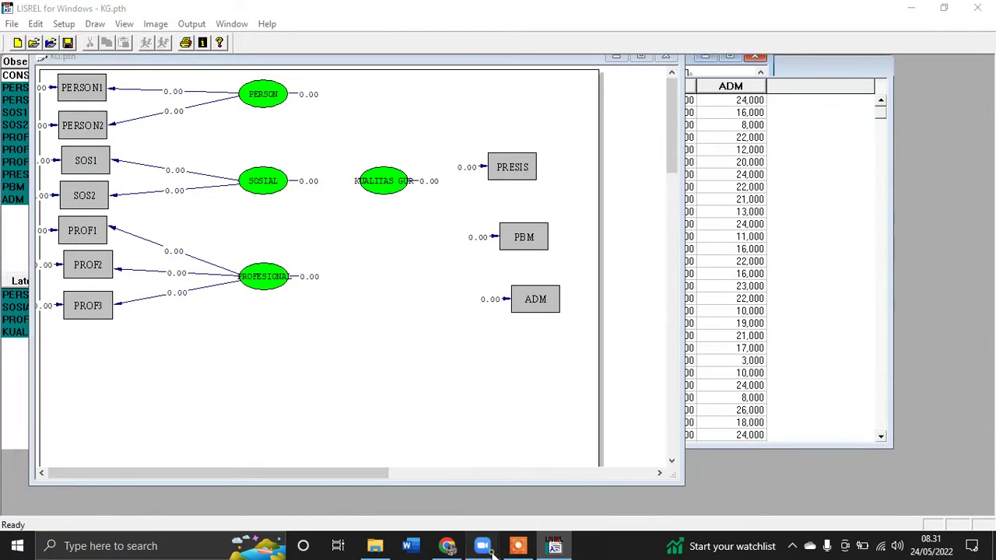
Switch to the Zoom meeting and unmute the microphone.
mouse_move(482, 546)
left_click(529, 428)
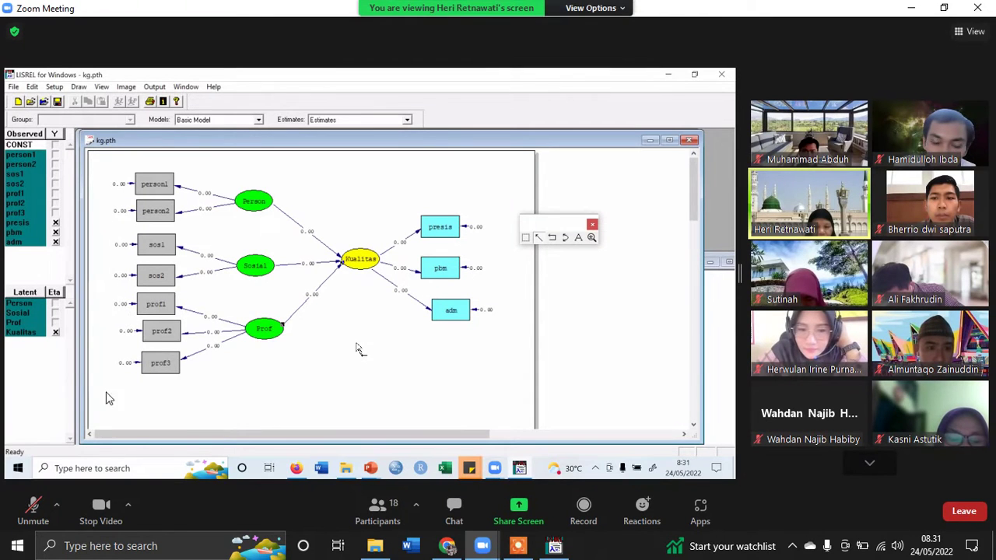
left_click(33, 510)
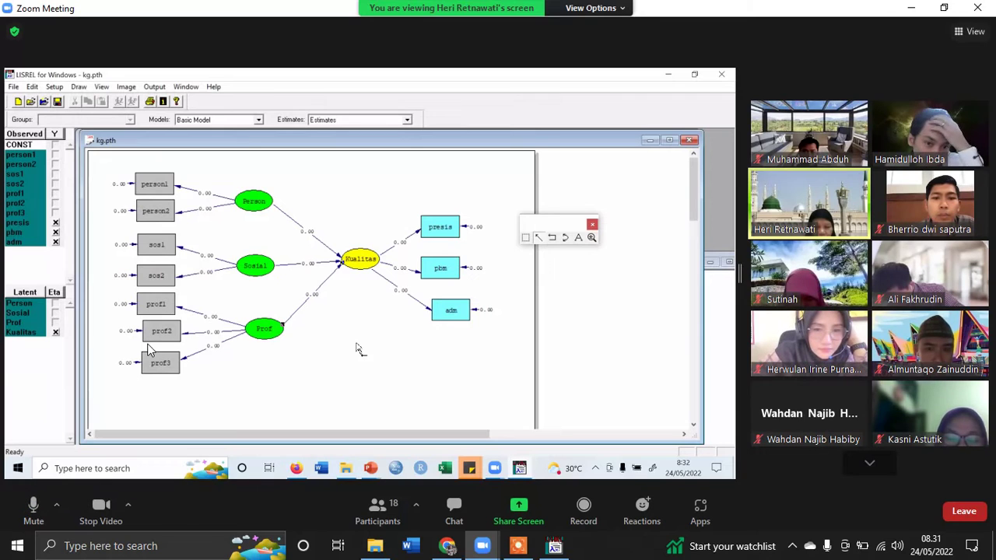